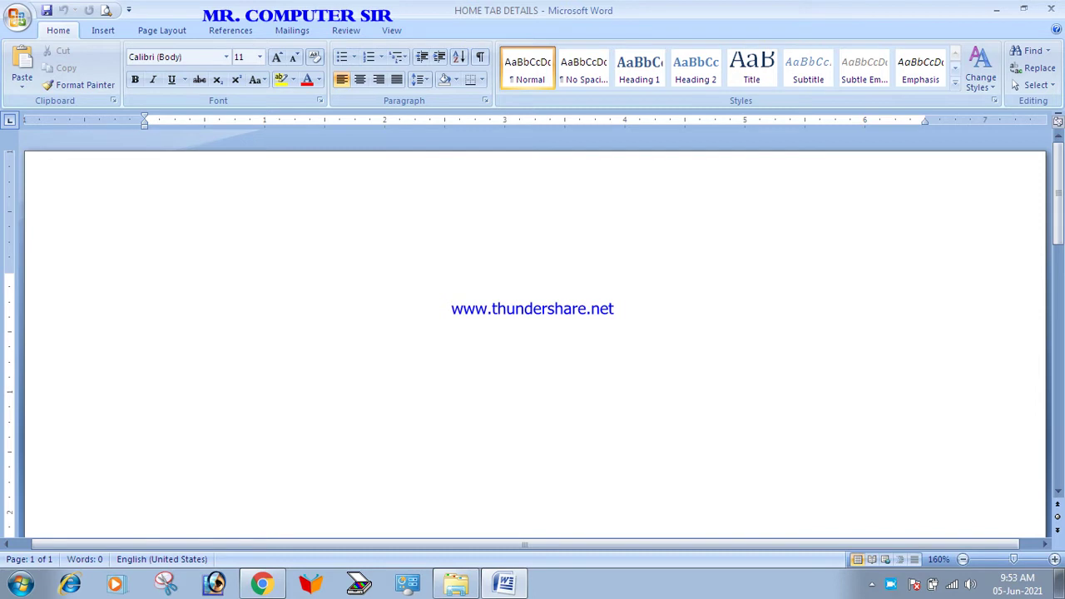
Write the sentence "HOME IS THE FIRST TAB OF MS WORD 2007." on the first line and begin a new paragraph
text(HOME IS T)
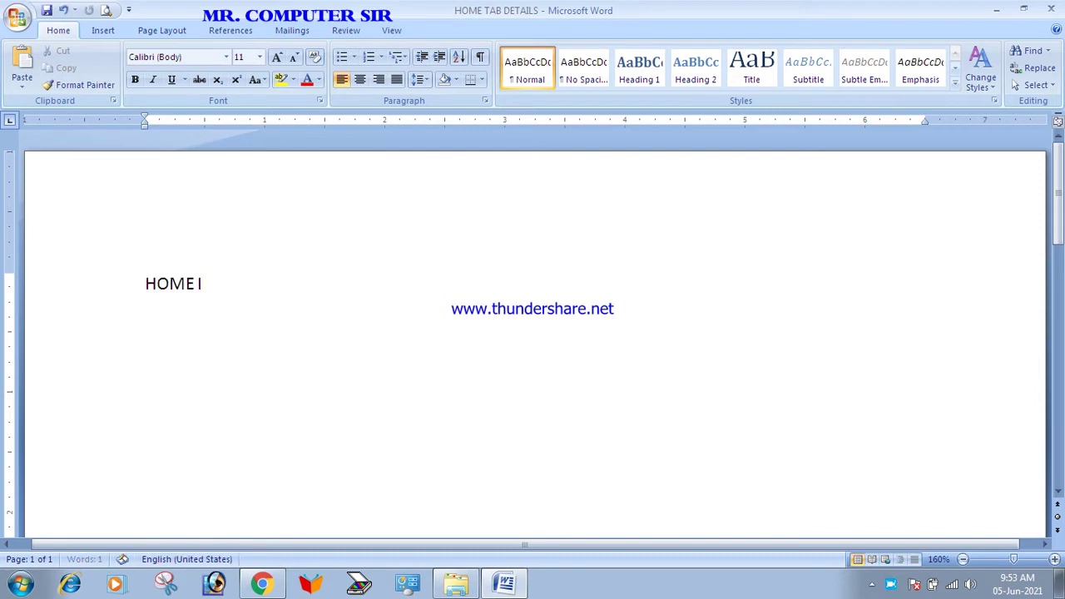
text(HE FIRST TAB OF)
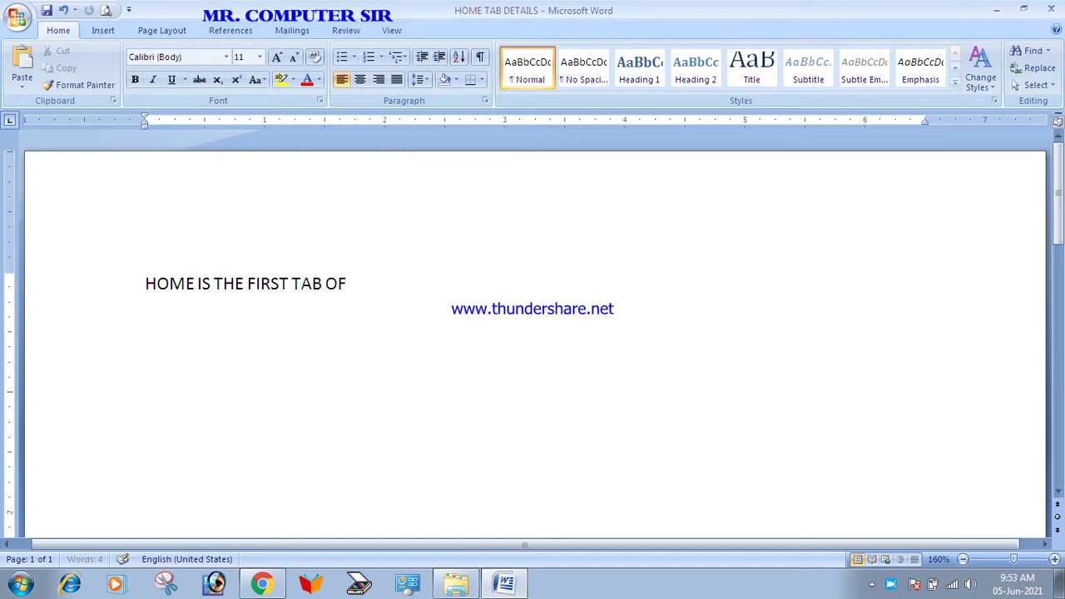
text( MS WOR)
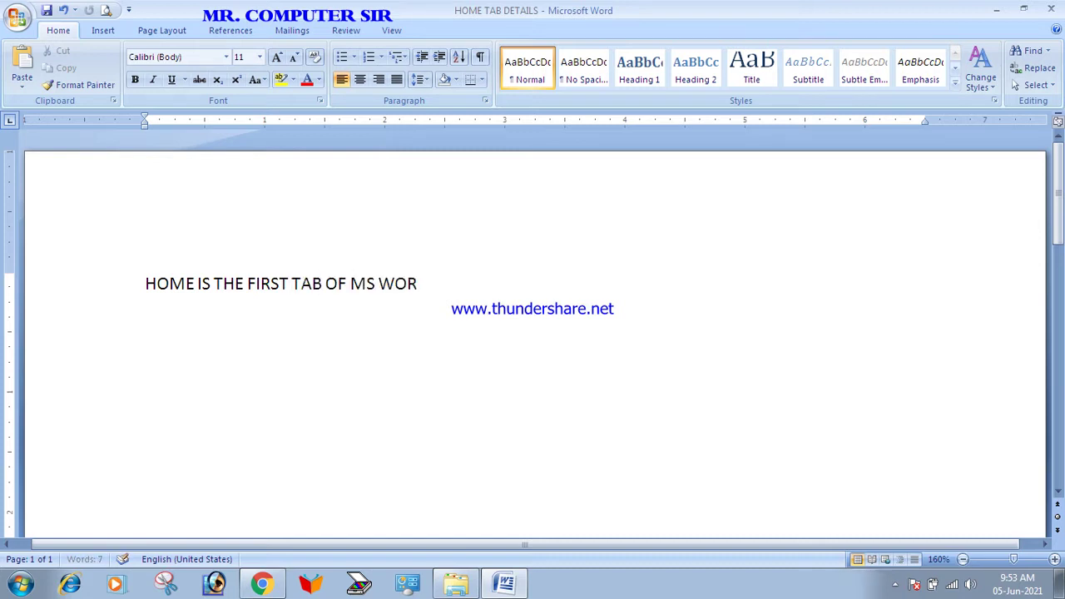
text(D 2007.)
key(Return)
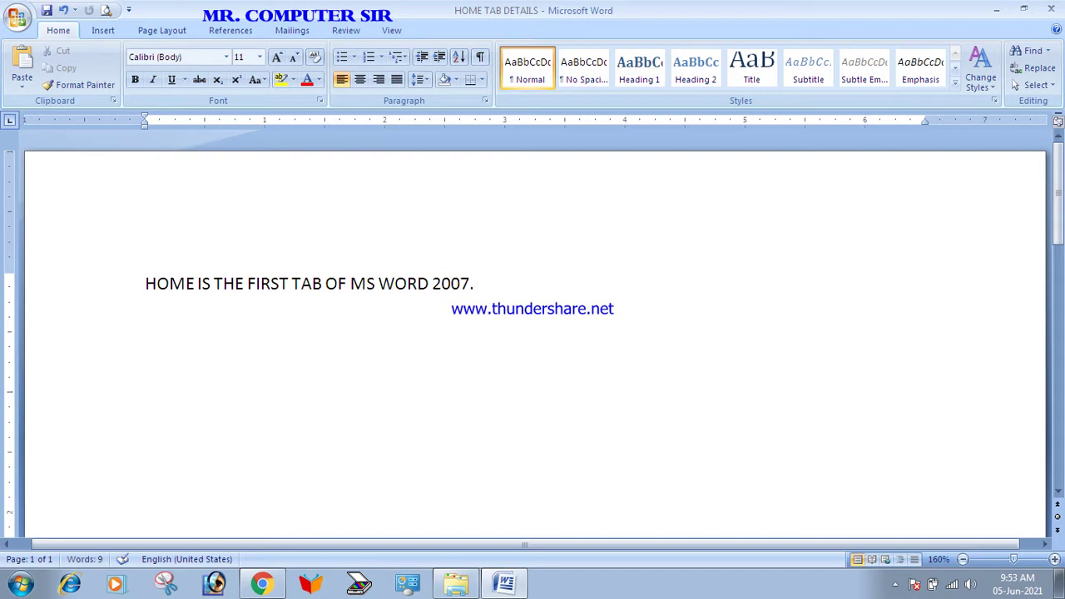
Copy the word "HOME" to the start of the sentence and add ": -" after it as a label
key(Up)
key(shift+Right)
key(shift+Right)
key(shift+Right)
key(shift+Right)
key(ctrl+c)
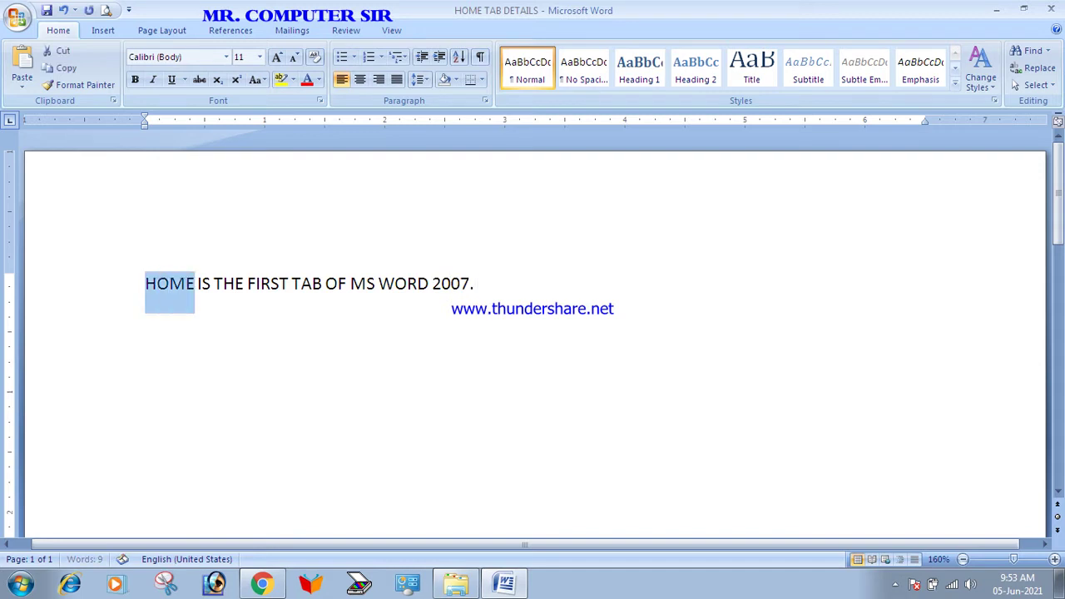
key(Left)
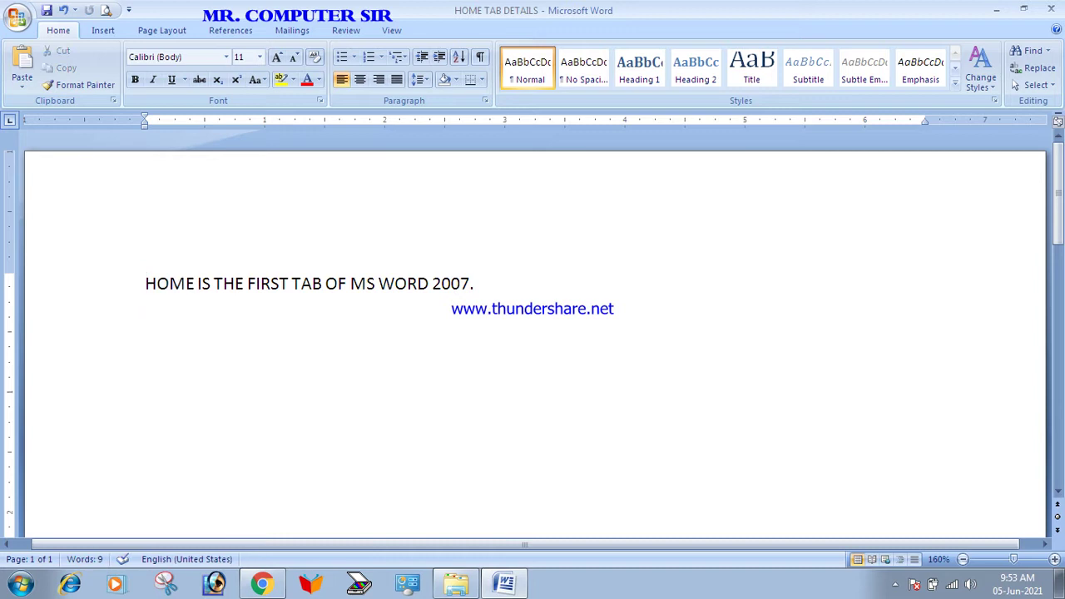
key(ctrl+v)
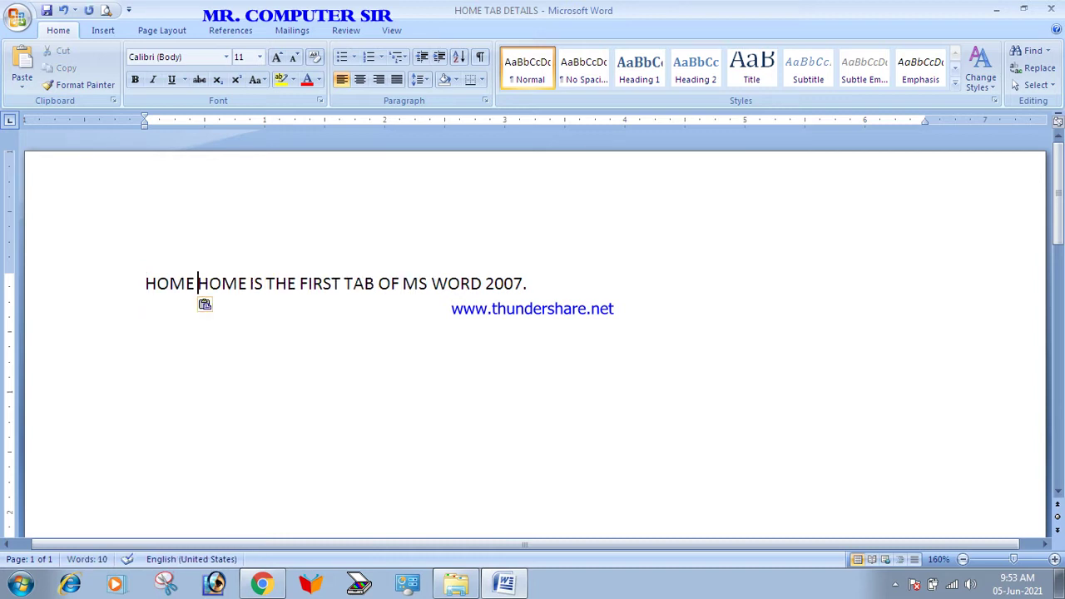
text(: -)
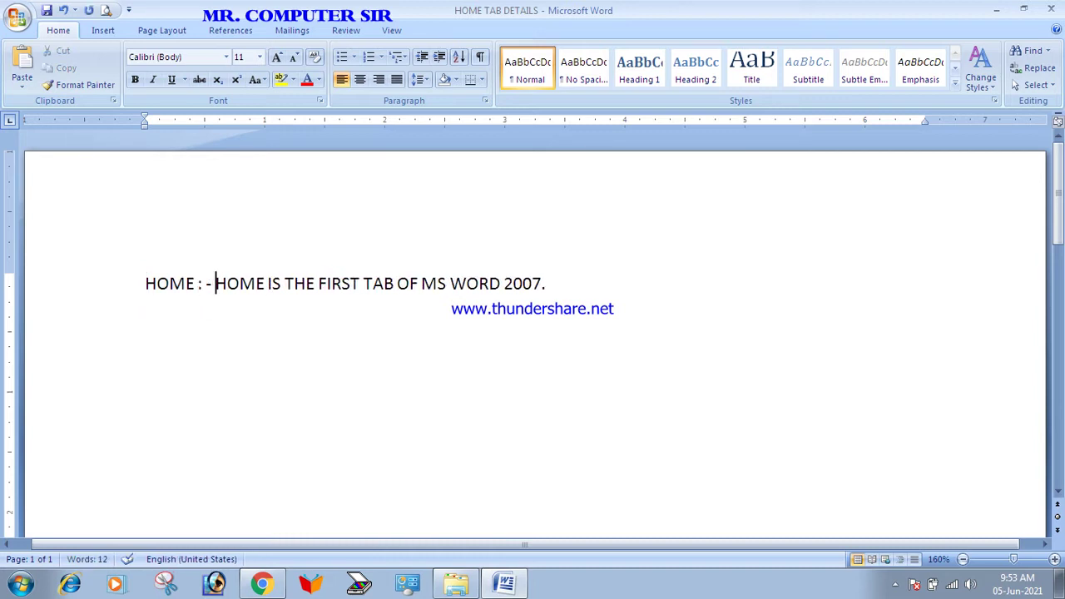
Enlarge the first line's text to 18 pt and remove the space before the colon
drag(547, 284, 144, 284)
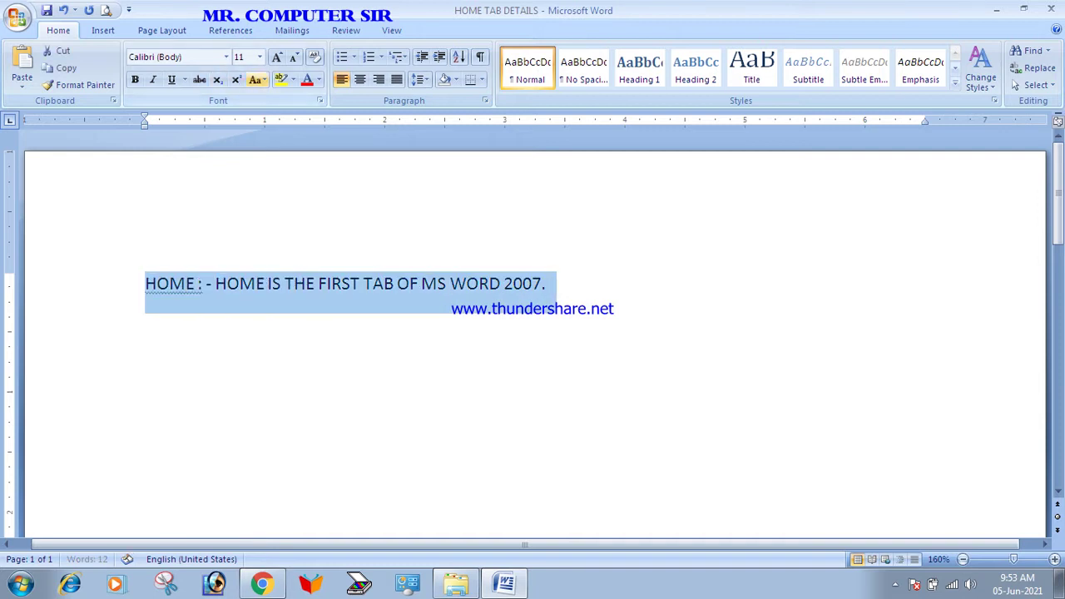
click(278, 56)
click(277, 57)
click(277, 56)
click(277, 56)
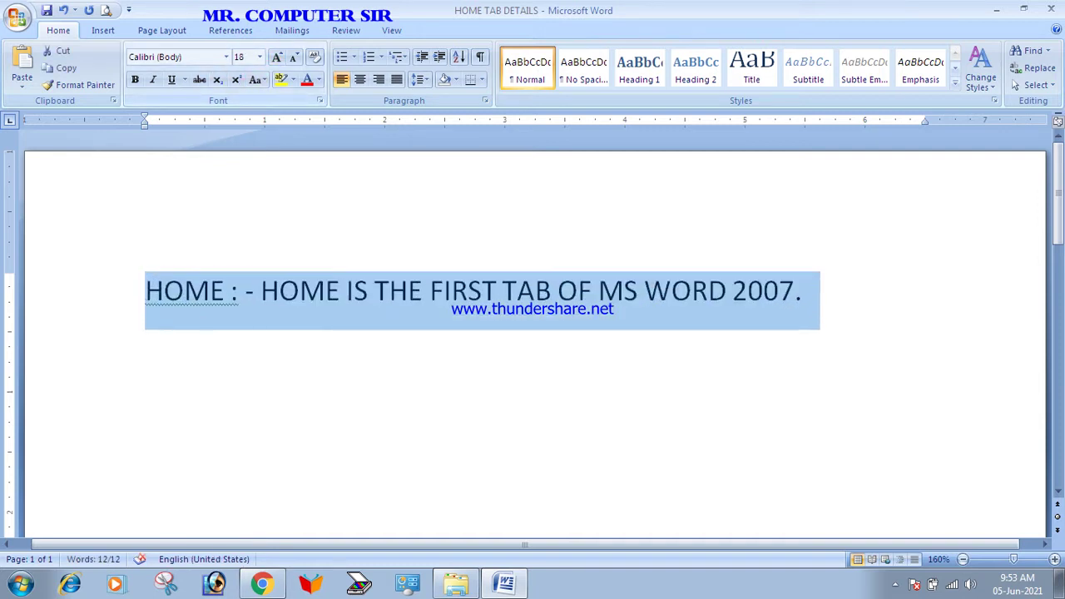
click(230, 291)
key(BackSpace)
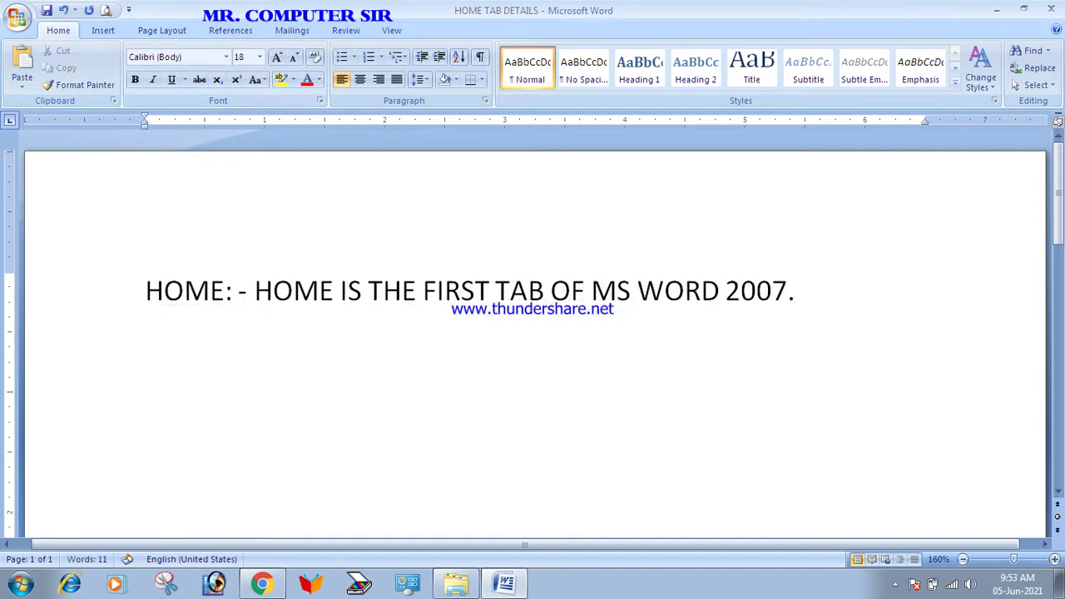
Add a second paragraph reading "THERE ARE FIVE GROUPS UNDER IN HOME TAB."
click(796, 291)
key(Return)
text(THER)
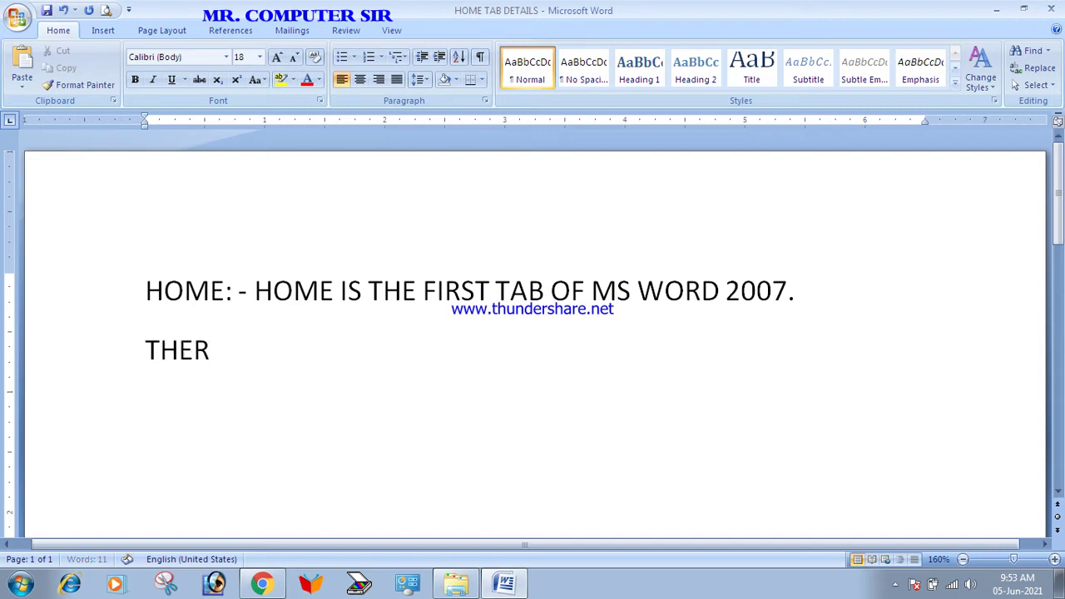
text(E ARE FIVE)
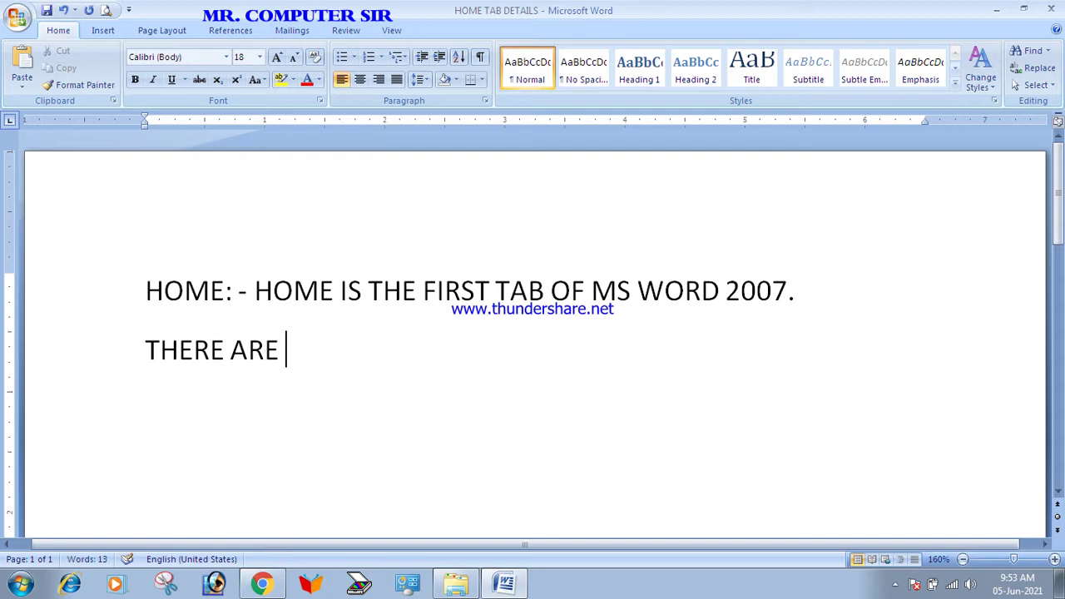
click(796, 291)
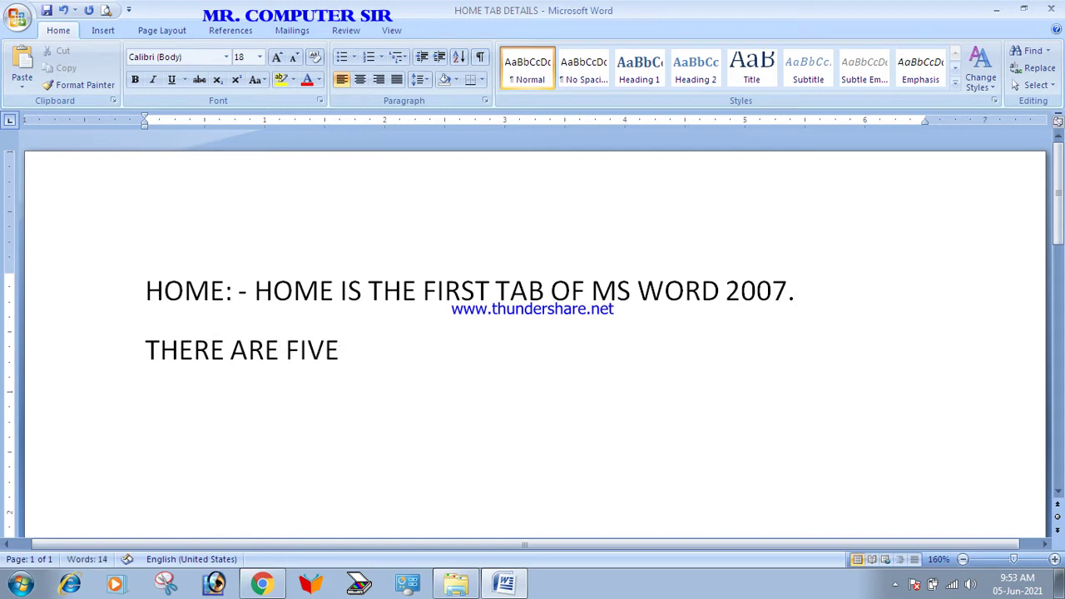
click(339, 349)
text(GROUP)
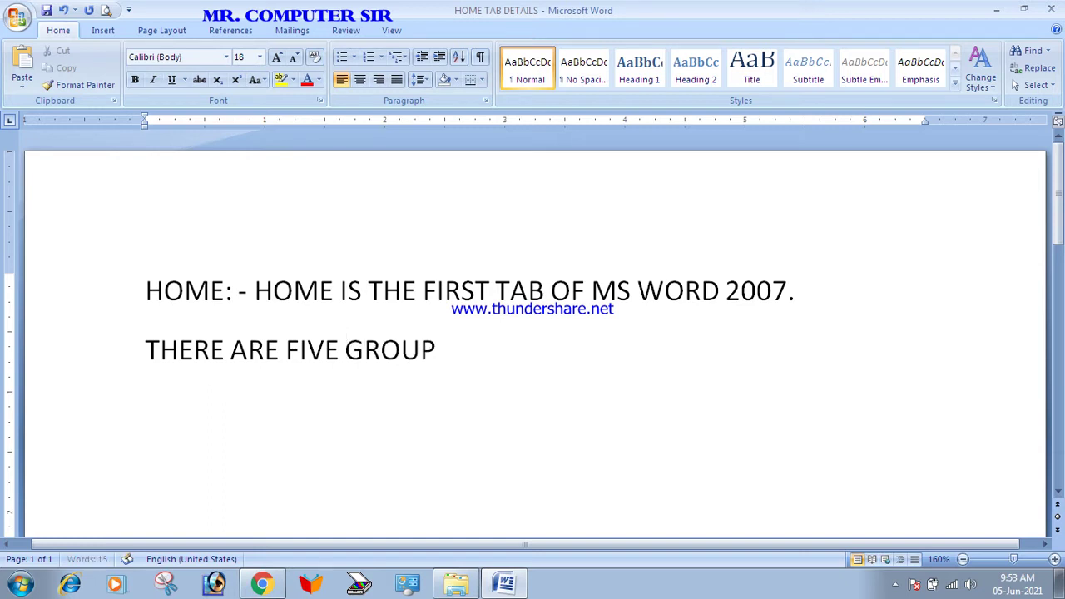
text(S UNDER )
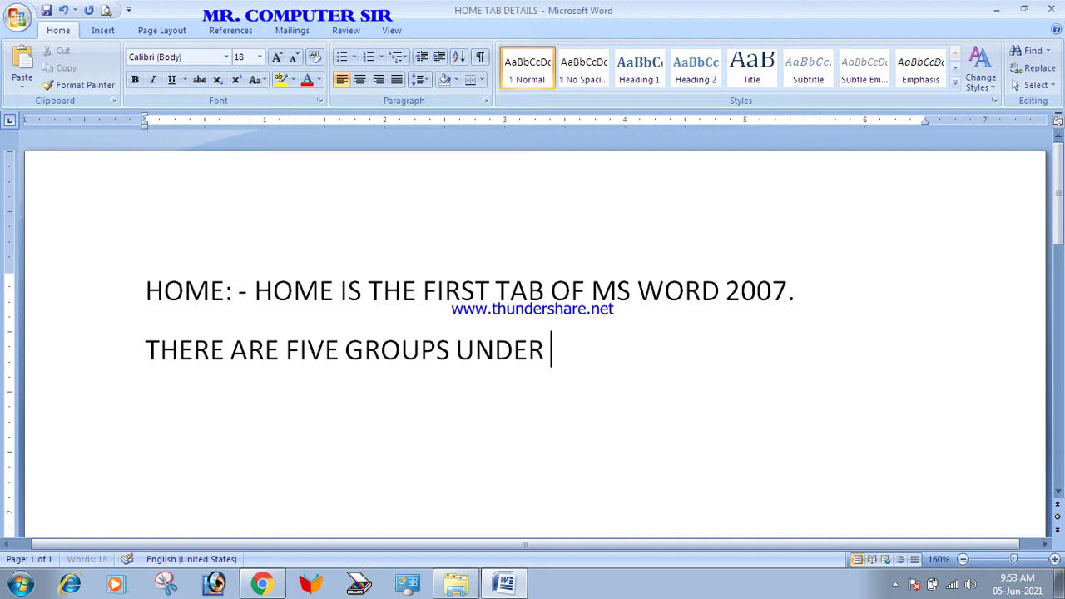
text(IN HOME)
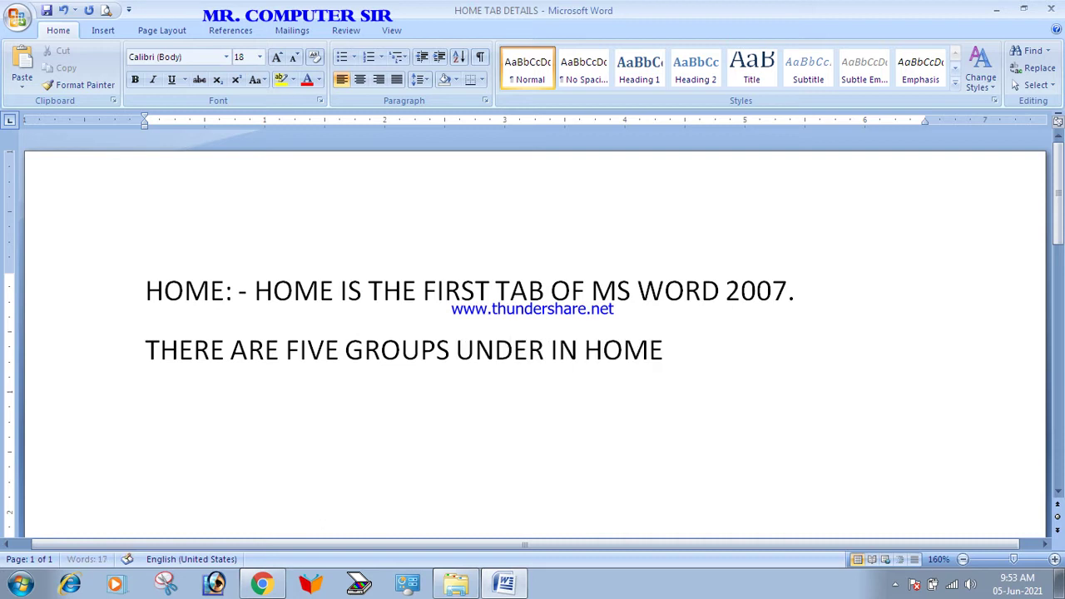
text( TAB.)
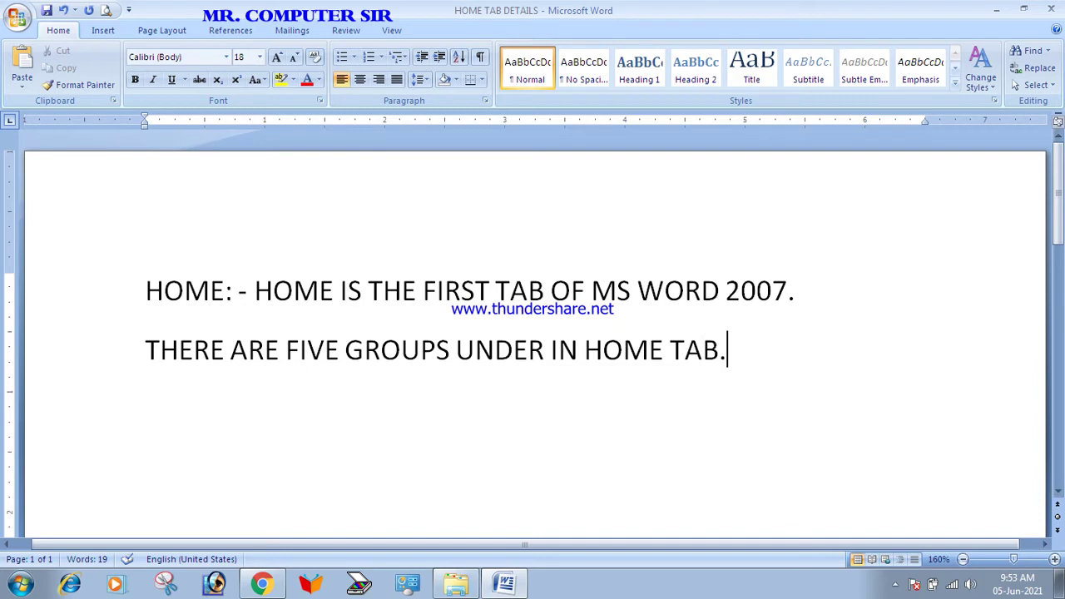
Change the case of the whole document's text from capitals to sentence case
key(ctrl+a)
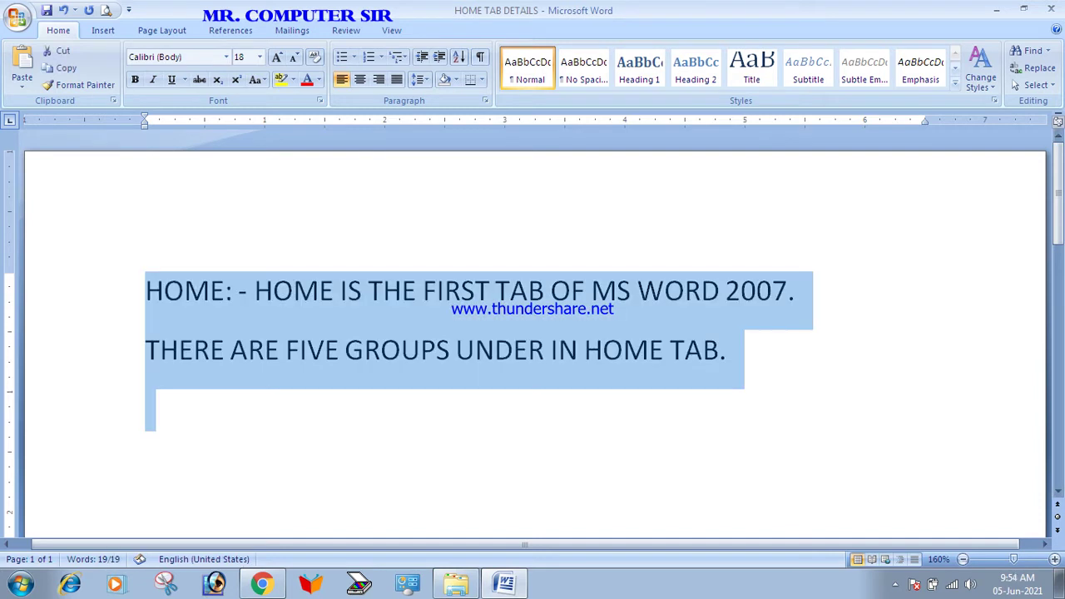
key(shift+F3)
key(shift+F3)
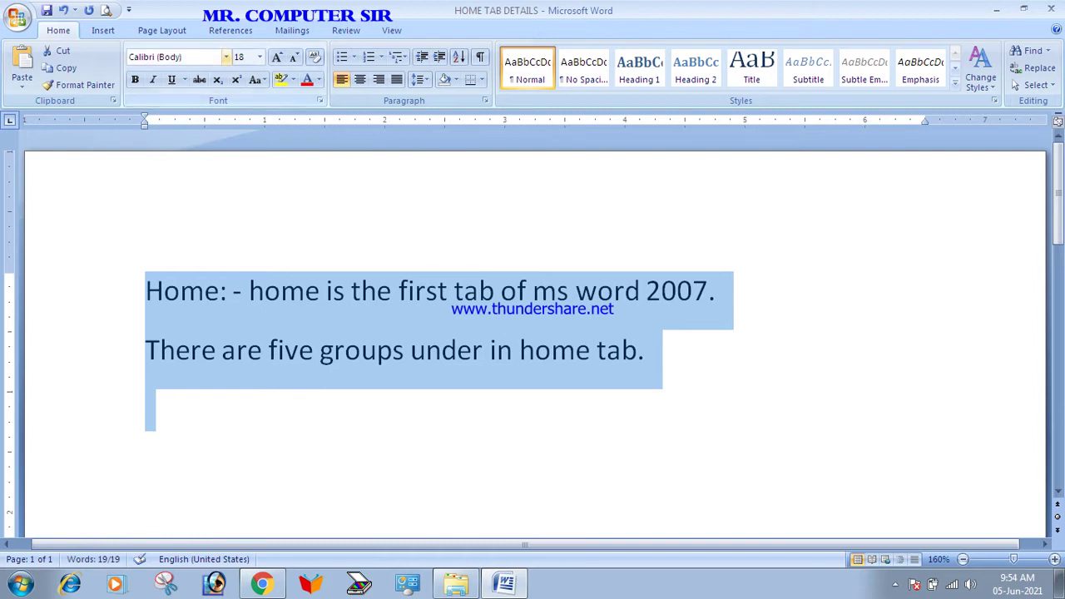
Set the font of the whole document's text to Times New Roman
key(ctrl+shift+f)
key(alt+Down)
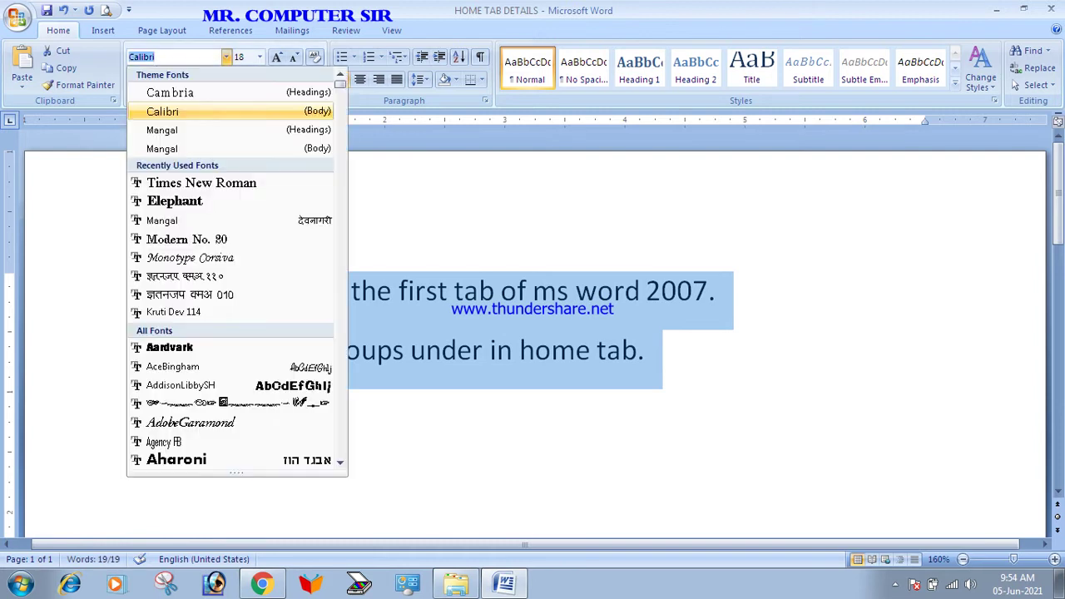
key(Down)
key(Return)
Start a numbered list below the second sentence and decrease its indent so the number aligns with the text margin
click(636, 345)
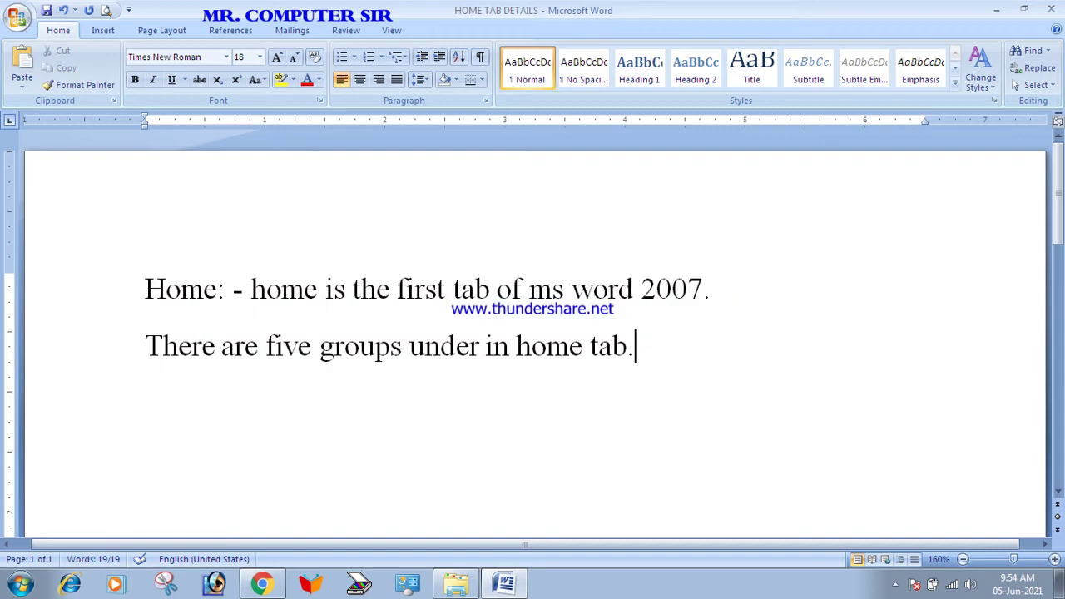
key(Return)
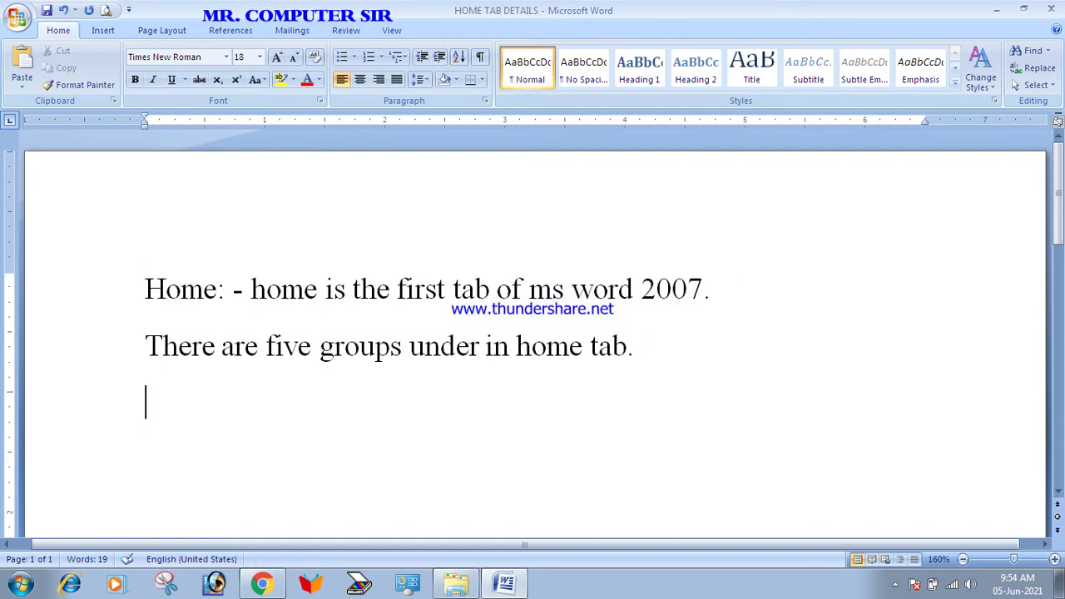
key(alt+h)
key(n)
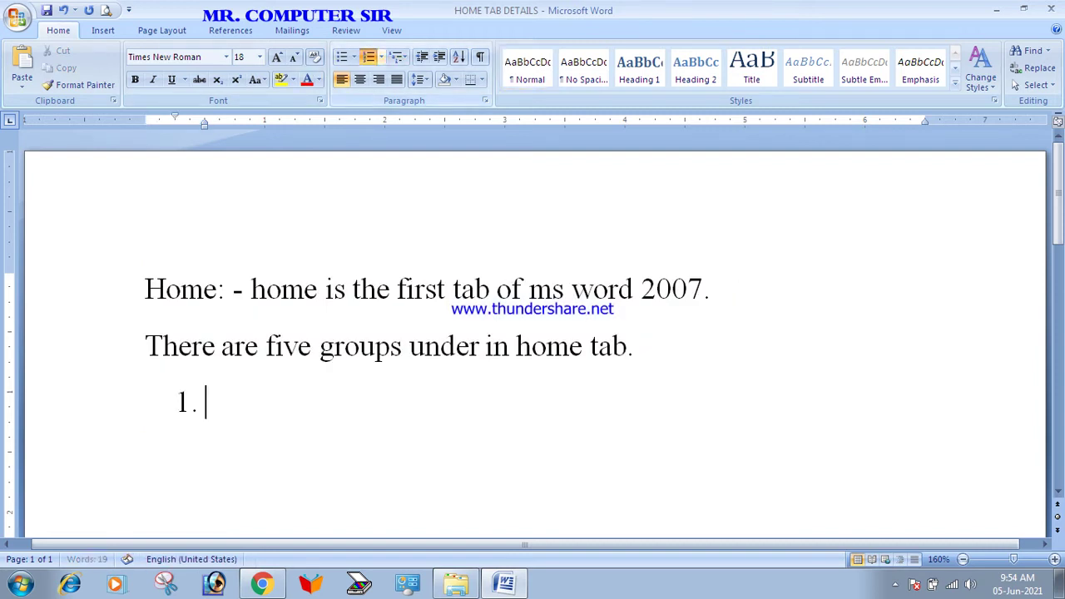
key(alt+h)
key(a)
key(o)
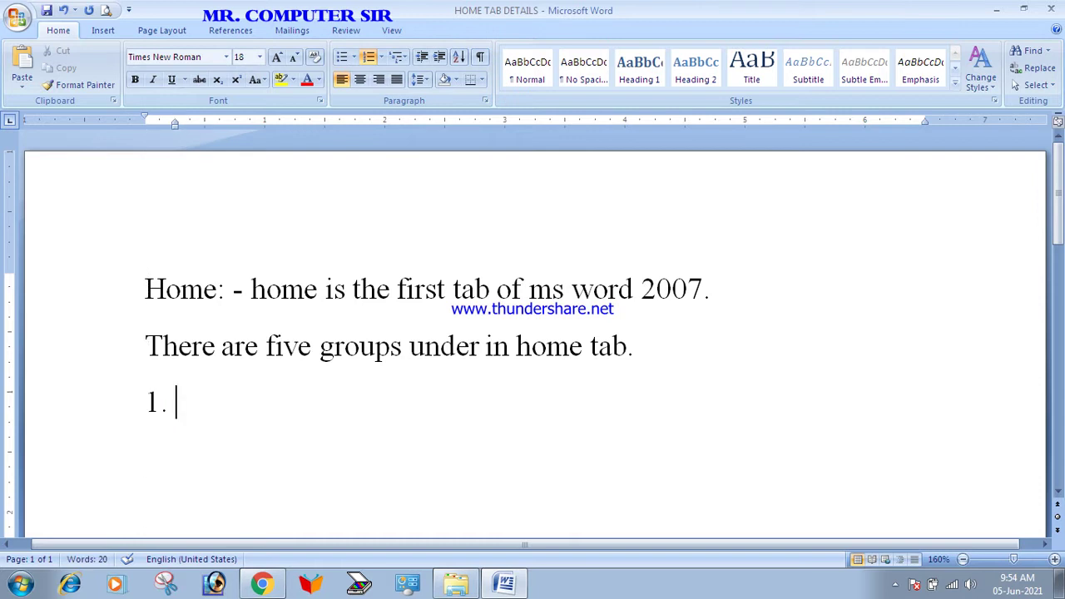
Enter "Clipboard Group / Block" as the first numbered item
text(CLI)
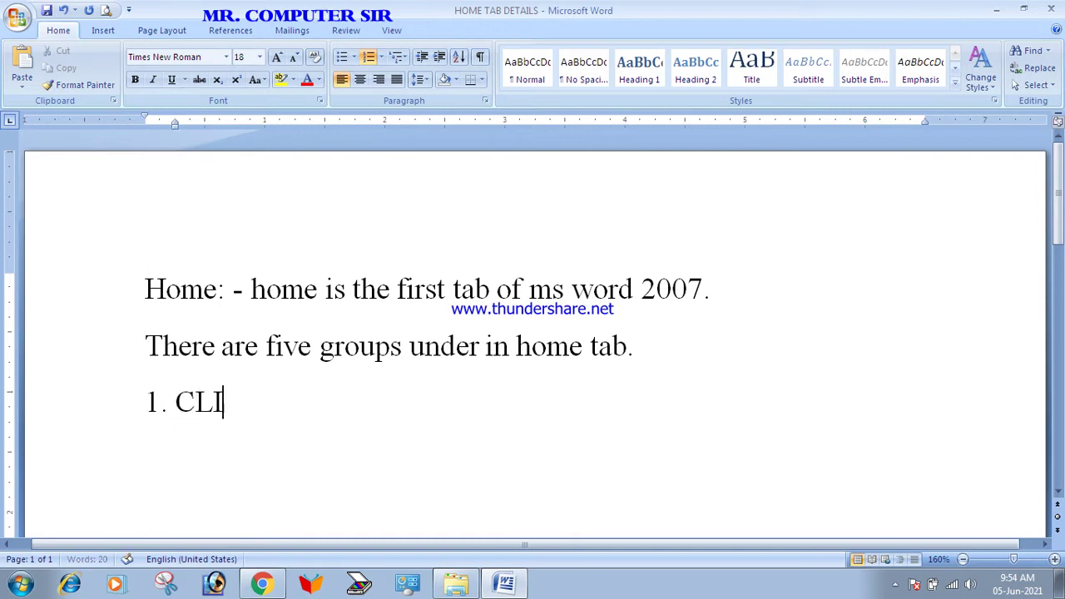
key(BackSpace)
key(BackSpace)
text(li[pbos)
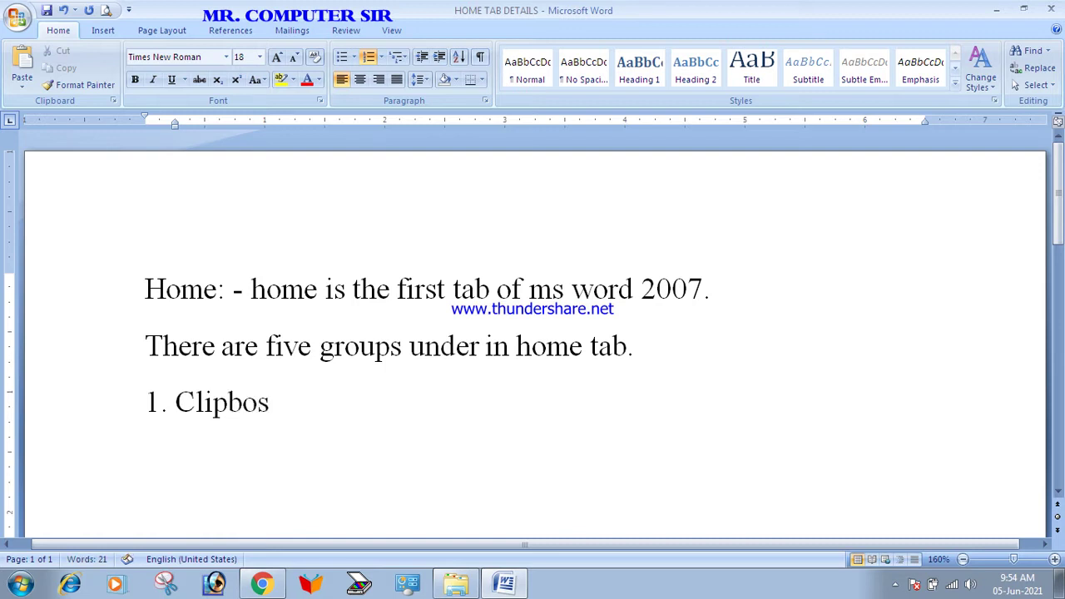
key(BackSpace)
text(rd)
key(BackSpace)
key(BackSpace)
text(ard gr)
key(BackSpace)
key(BackSpace)
text(Group / Blo)
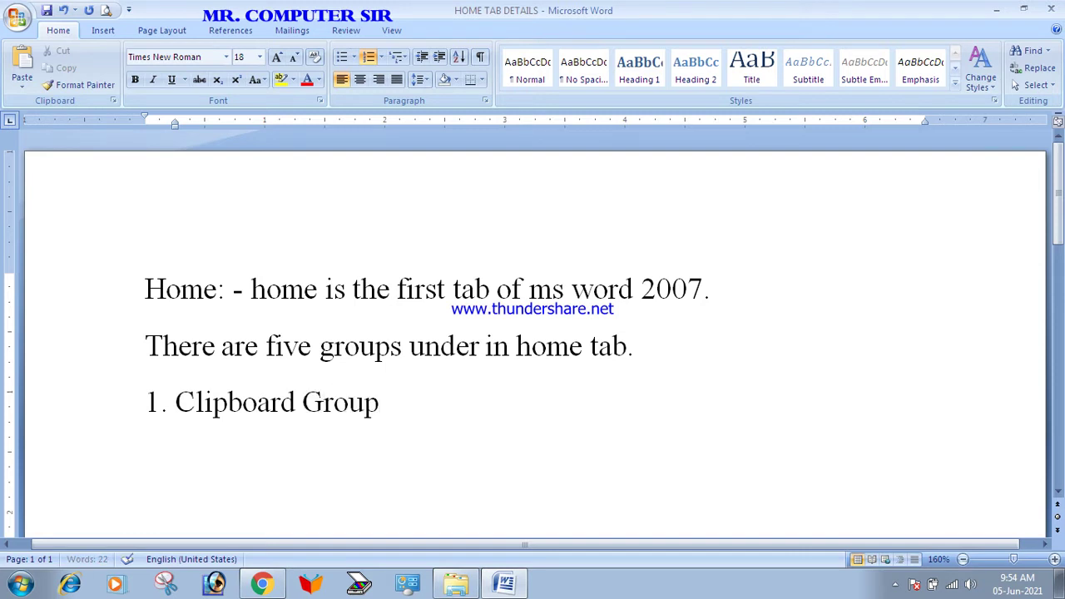
text(ck)
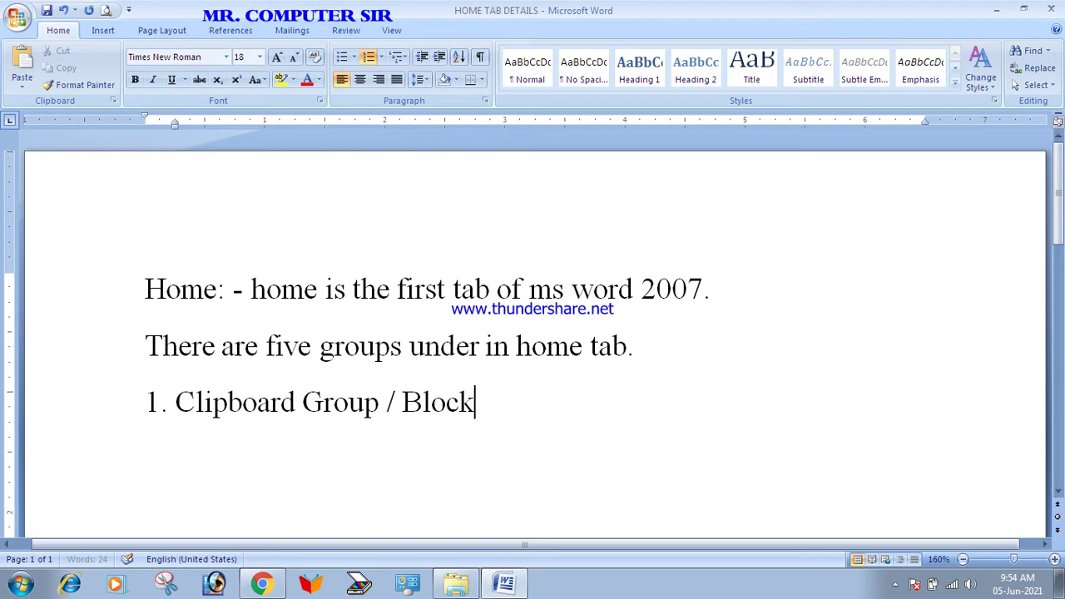
Add "Font Group / Block" as the second numbered item
key(Return)
text(Font Gri)
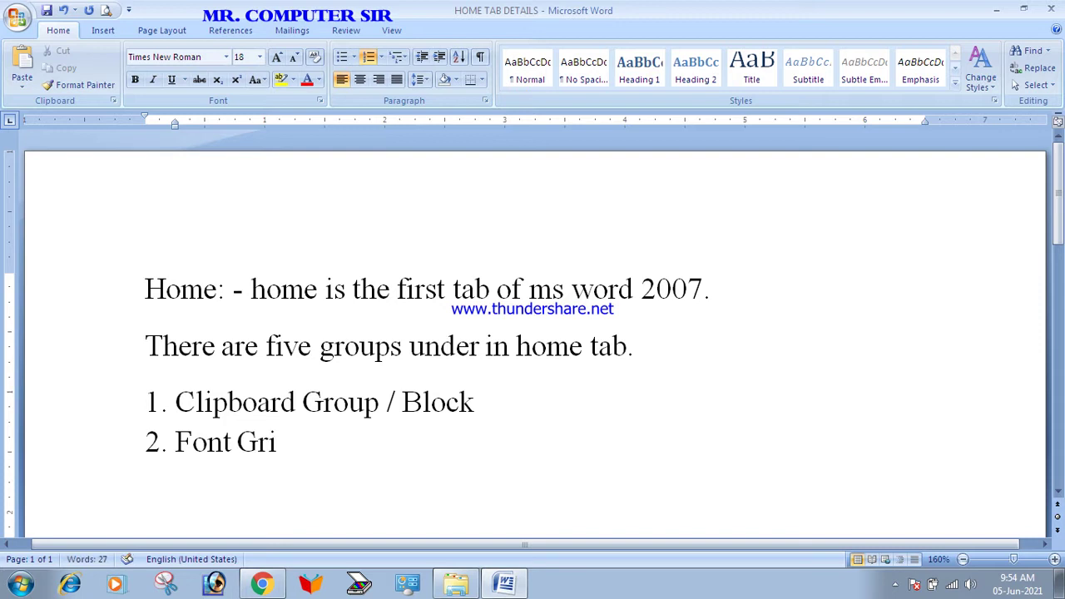
text(oup /)
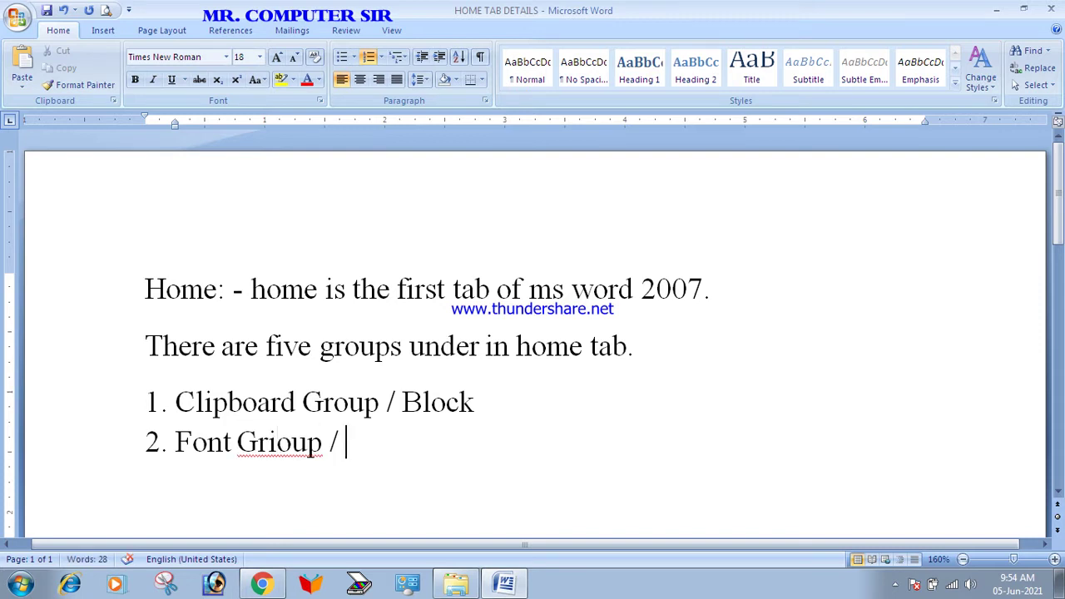
click(278, 442)
key(BackSpace)
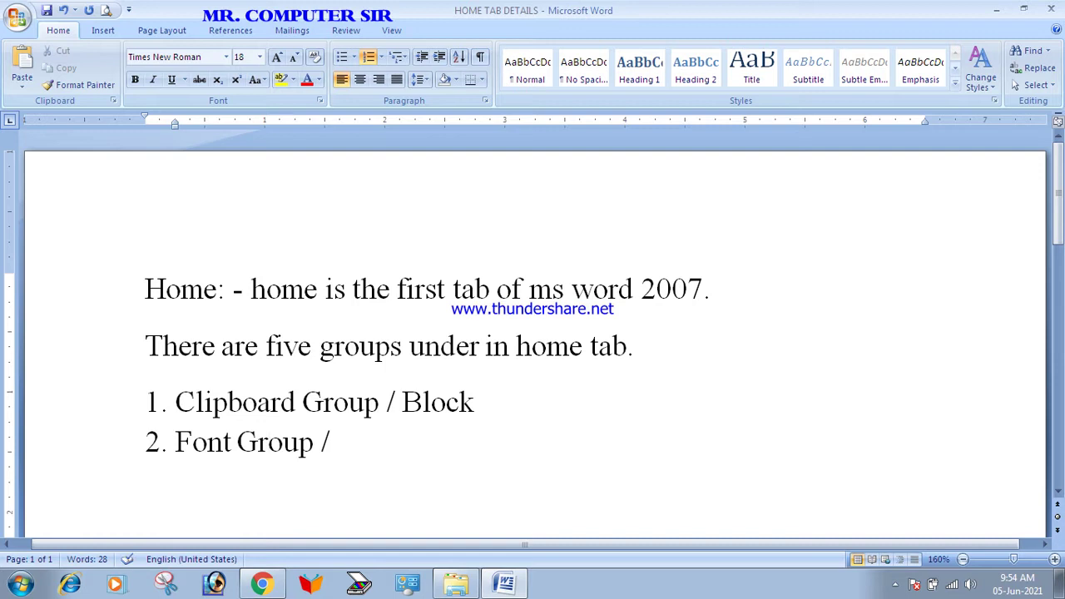
text(Blo)
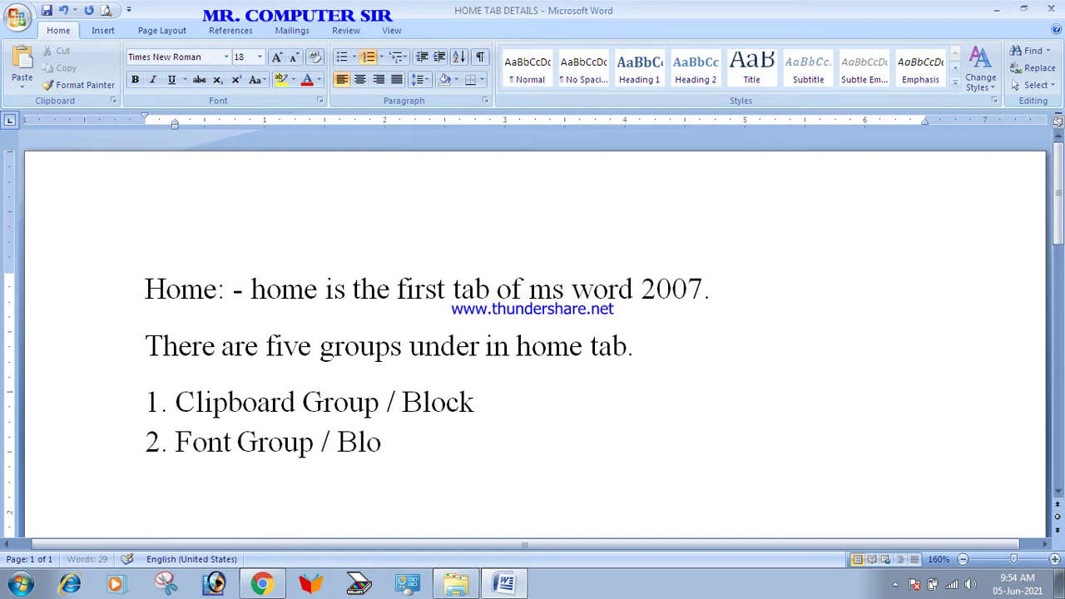
text(ck)
Copy "Group / Block" from the second list item and reuse it to add "Paragraph Group / Block" as the third item
drag(409, 442, 238, 442)
key(ctrl+c)
click(259, 442)
mouse_move(409, 442)
mouse_down()
mouse_move(238, 442)
mouse_move(423, 452)
mouse_up()
key(Return)
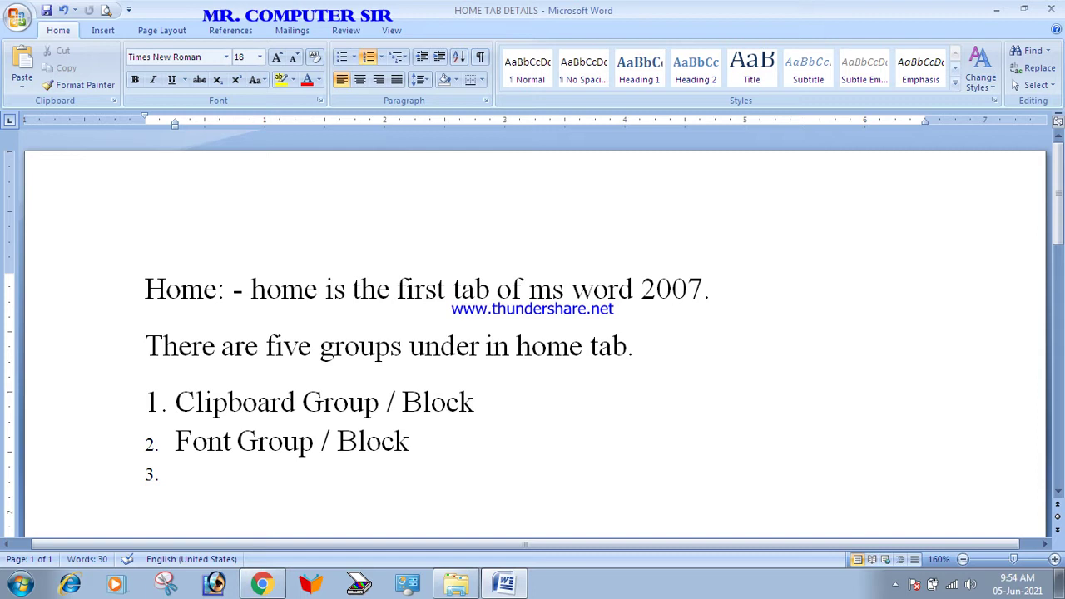
text(Para)
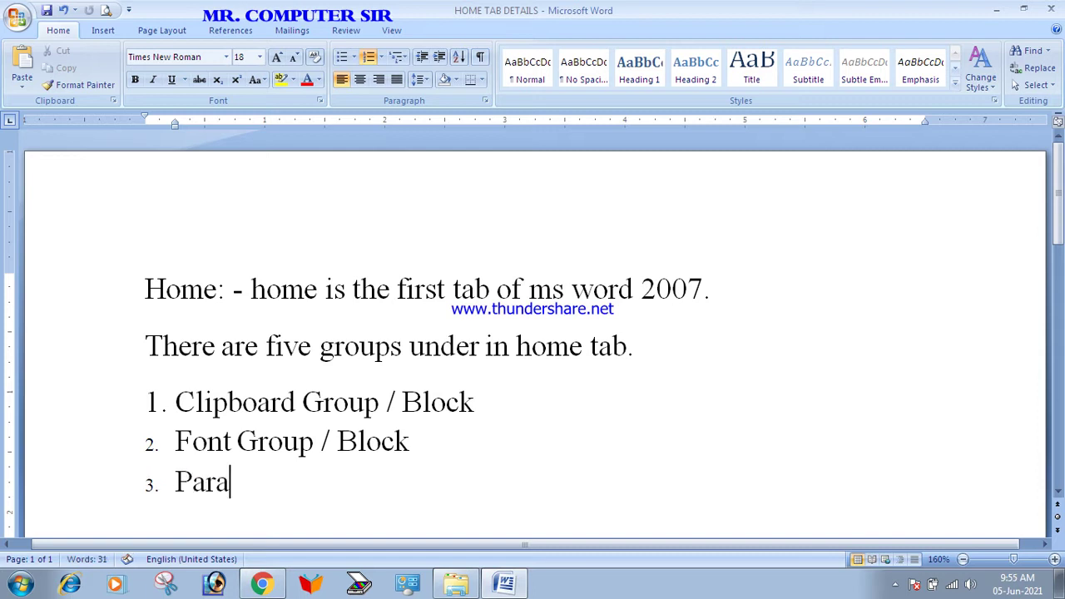
text(graph)
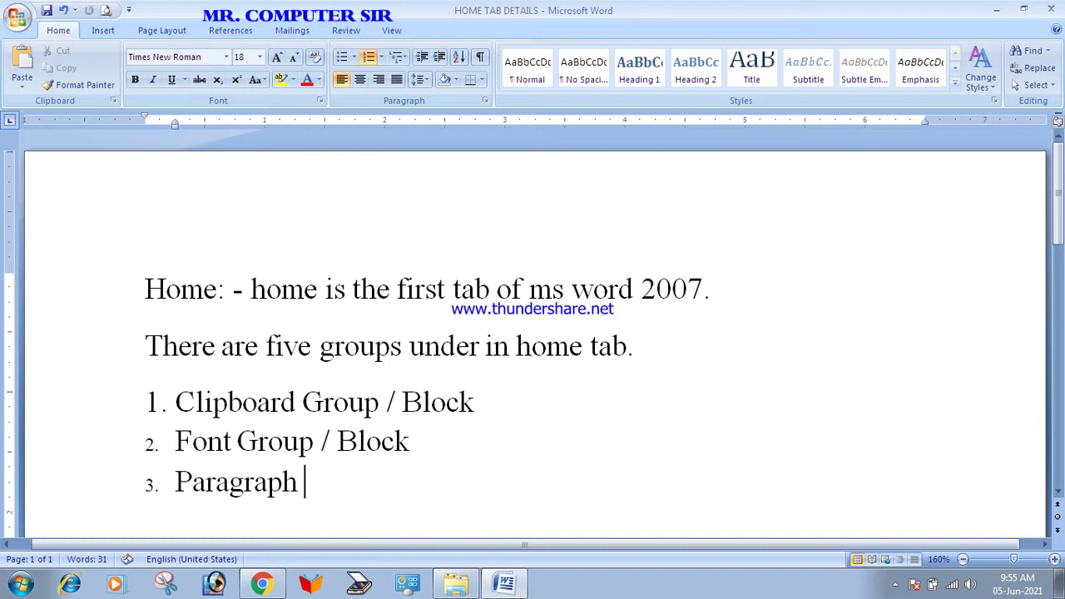
key(ctrl+v)
key(Return)
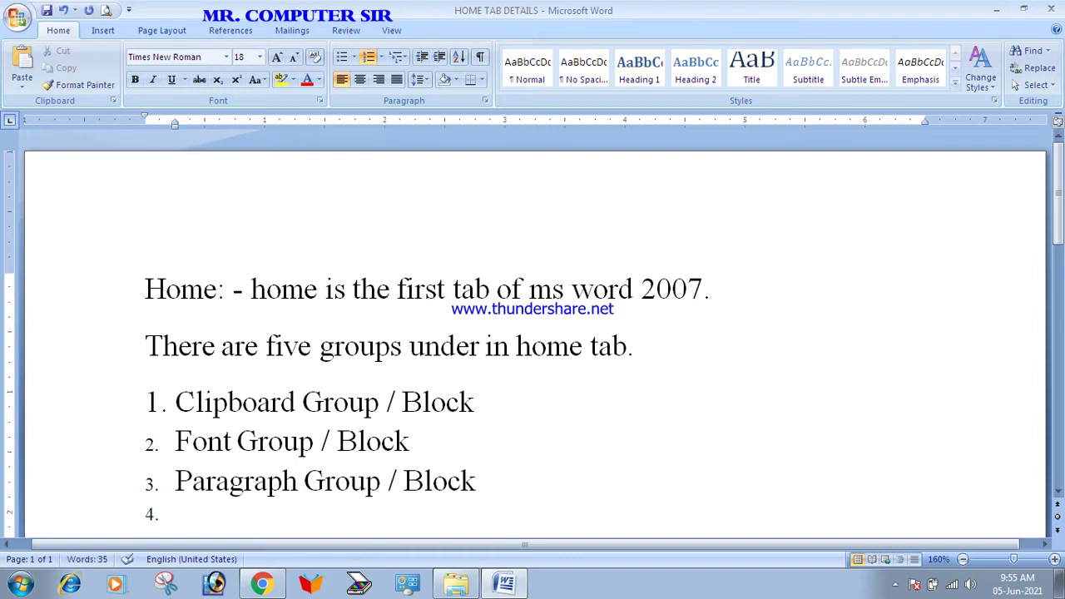
Add "Styles Group / Block" as the fourth numbered item, pasting the copied words after "Styles", and start a fifth item
text(Styles)
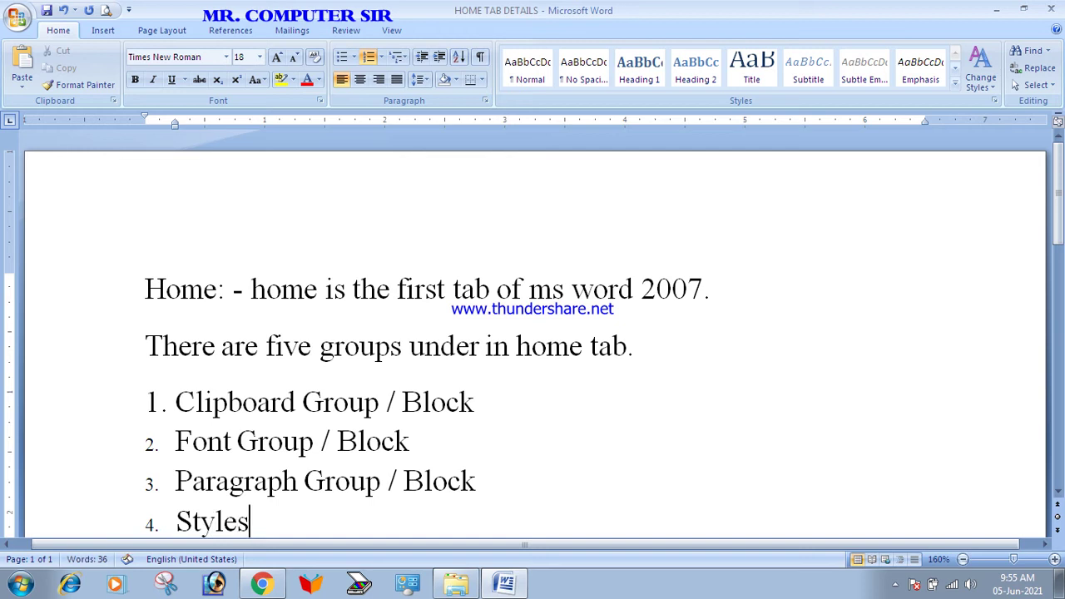
key(ctrl+v)
key(Return)
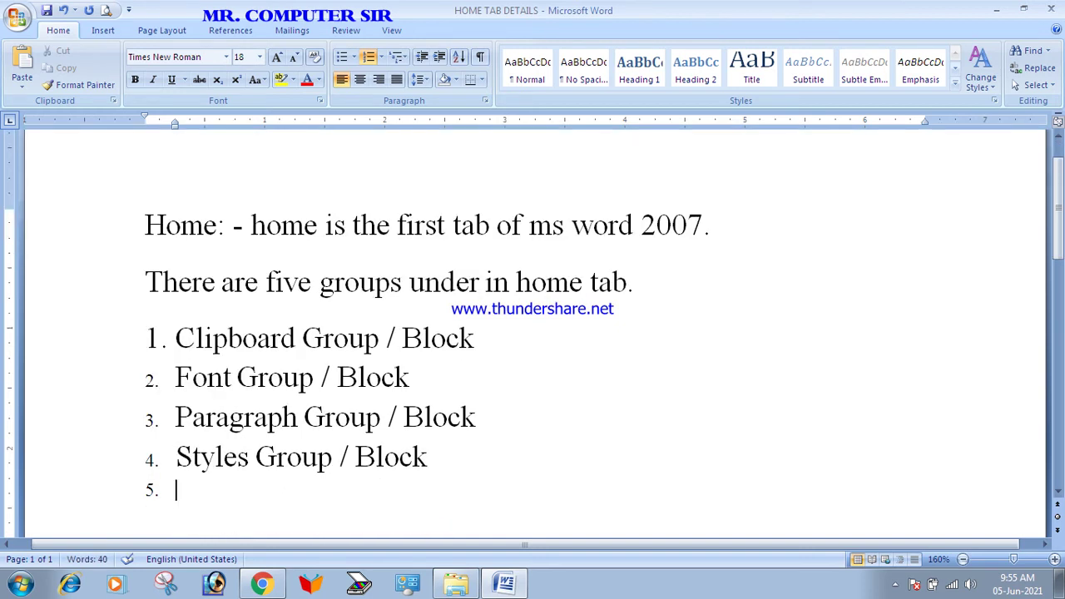
Enter "Editing Group / Block" as the fifth numbered item, correcting the spelling of "Editing", and save the document
text(Editting)
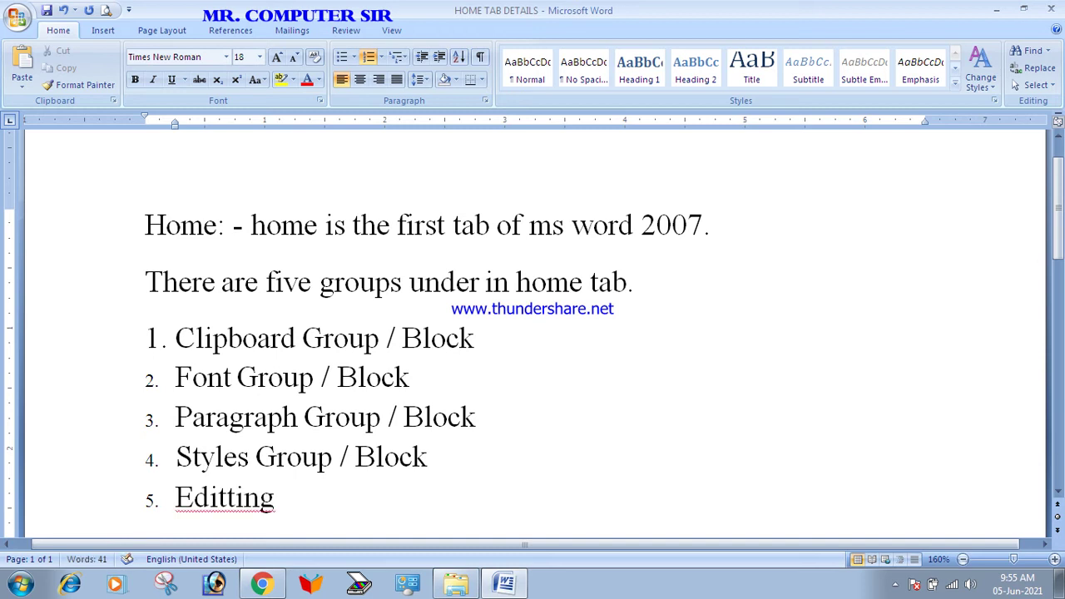
key(ctrl+v)
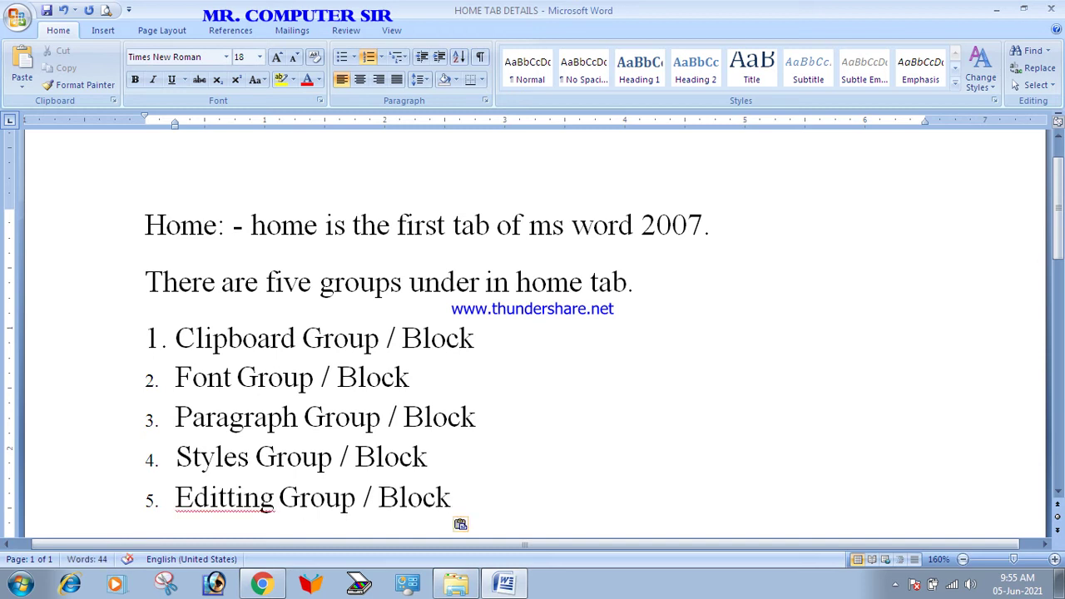
double_click(225, 498)
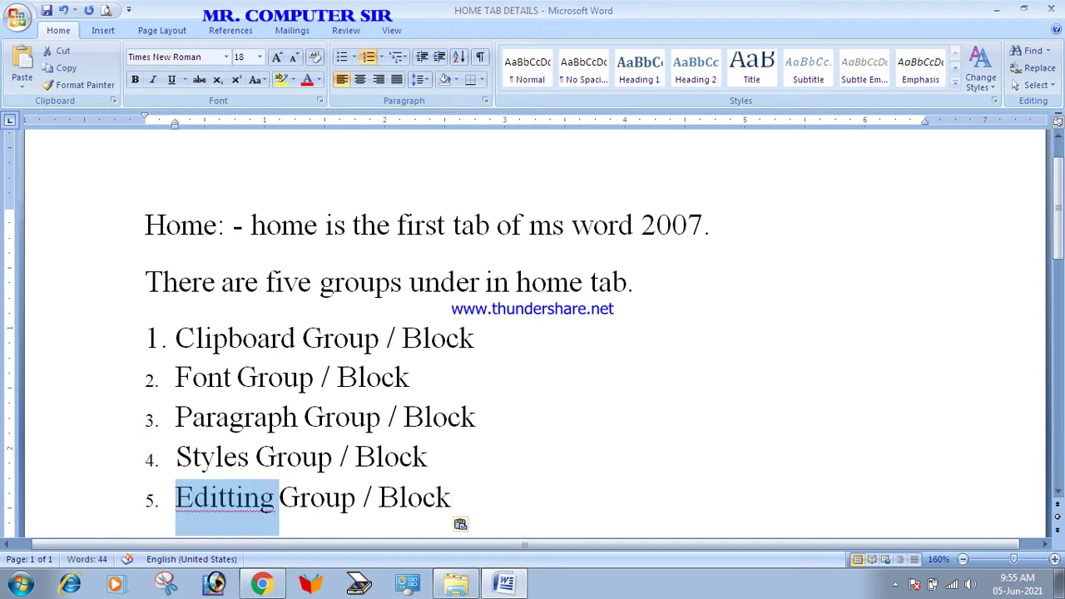
key(Left)
key(Right)
key(Right)
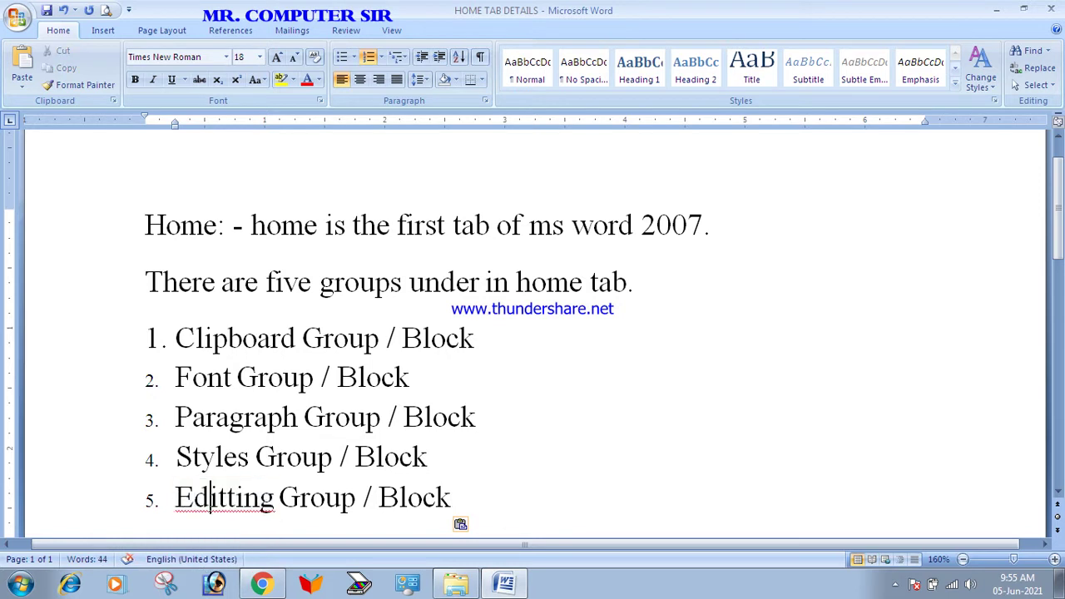
key(Right)
key(Delete)
scroll(532, 333, up, 1)
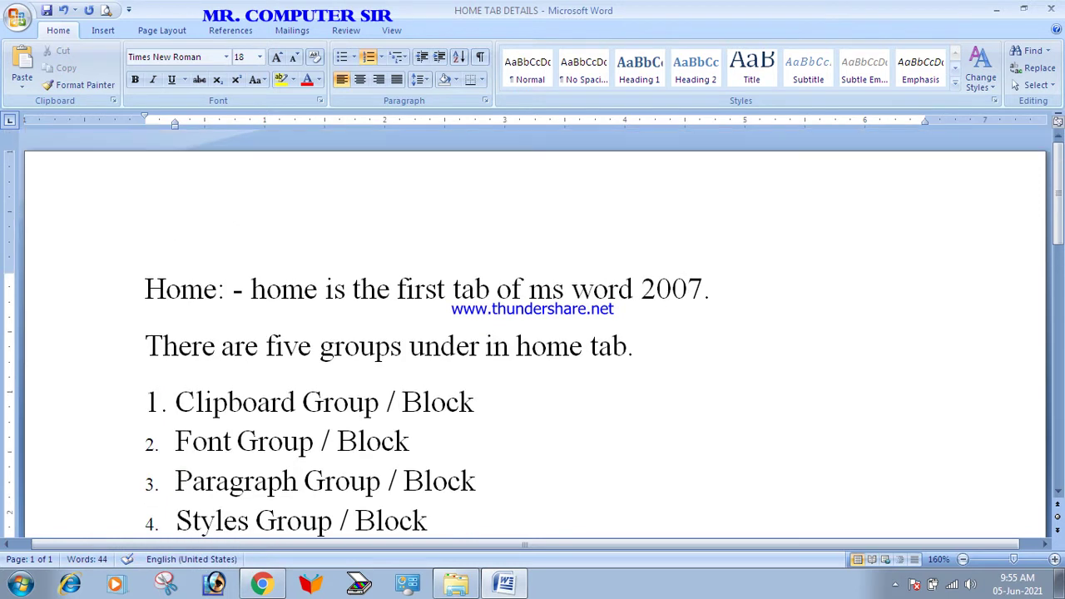
scroll(218, 499, down, 1)
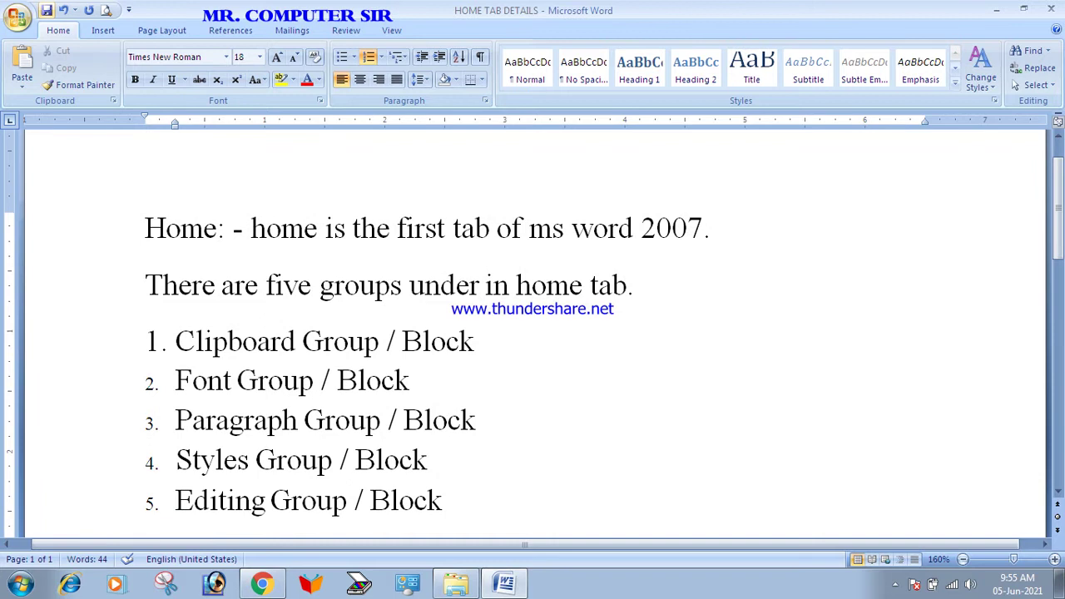
click(46, 10)
Increase the font size of the list's numbers to 20 and save the document
click(154, 341)
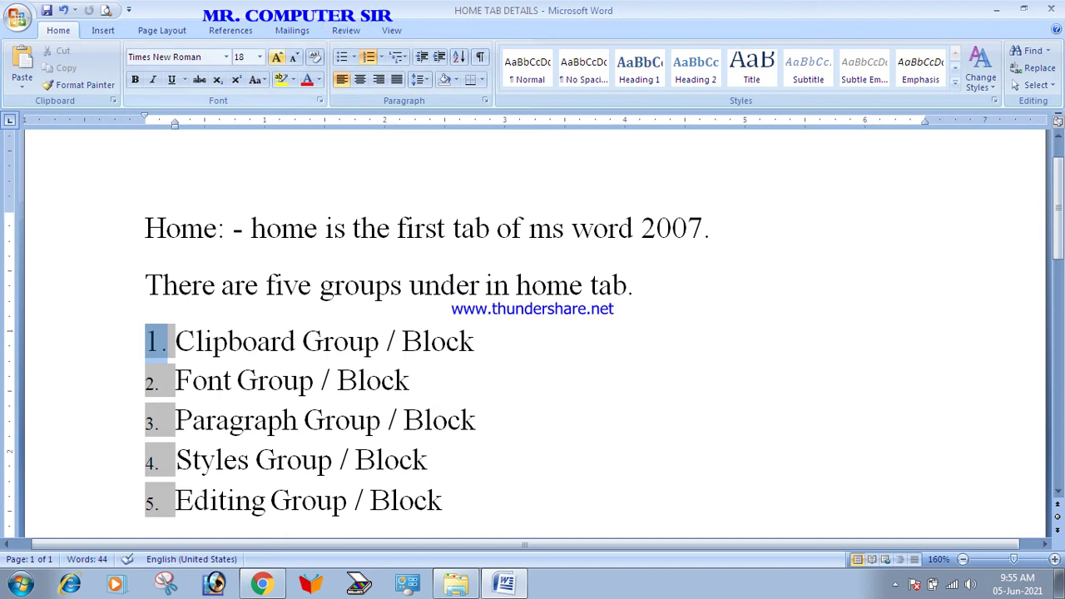
click(277, 57)
scroll(533, 333, down, 1)
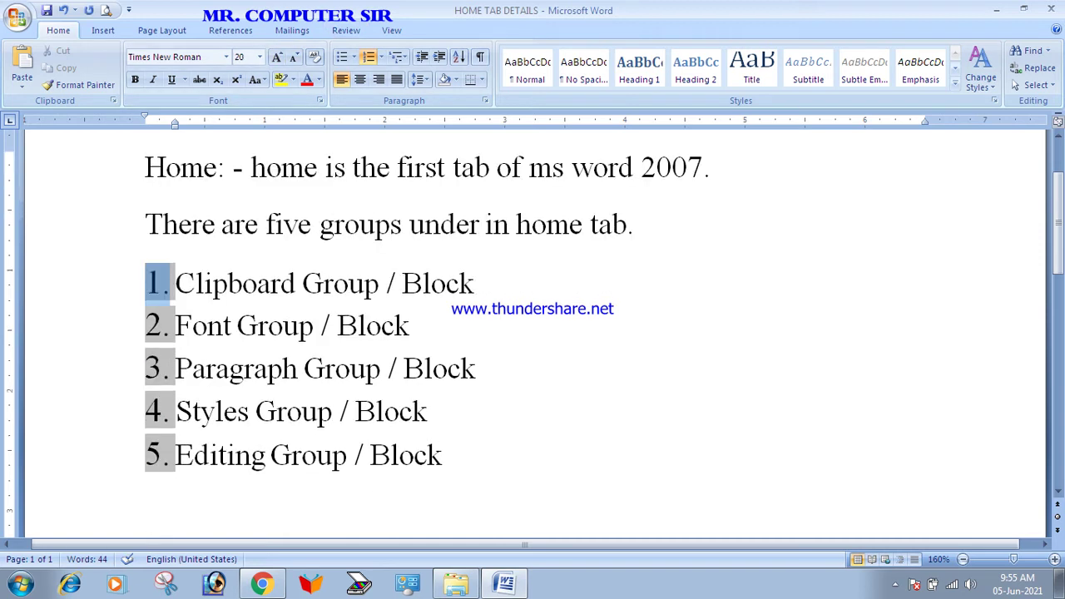
click(443, 456)
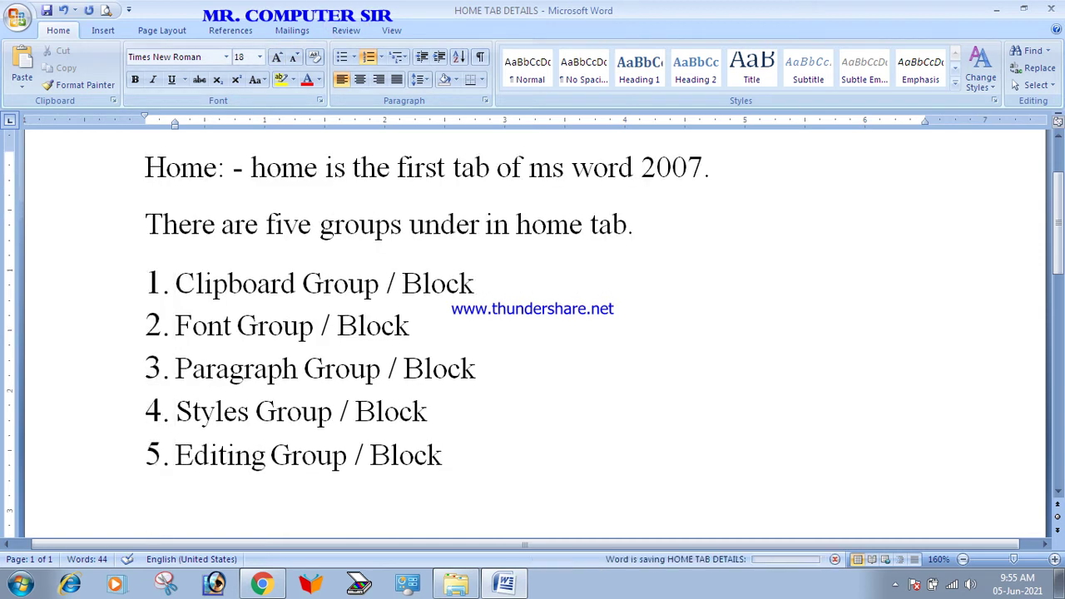
scroll(532, 333, up, 2)
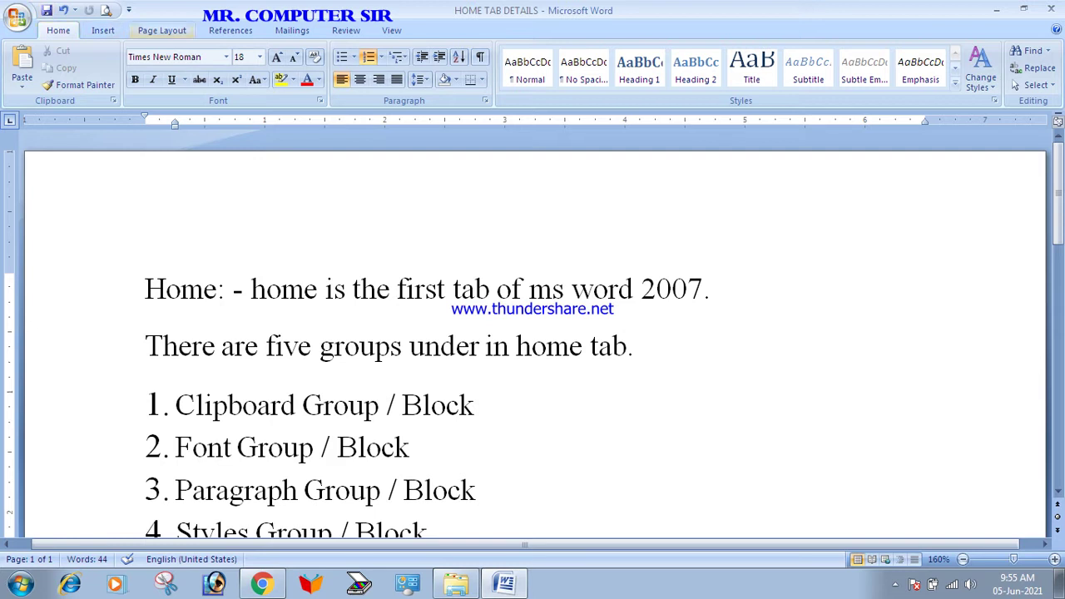
Compare the command groups of the Insert, Page Layout, References, Mailings and Review ribbons with those of the Home ribbon
click(103, 30)
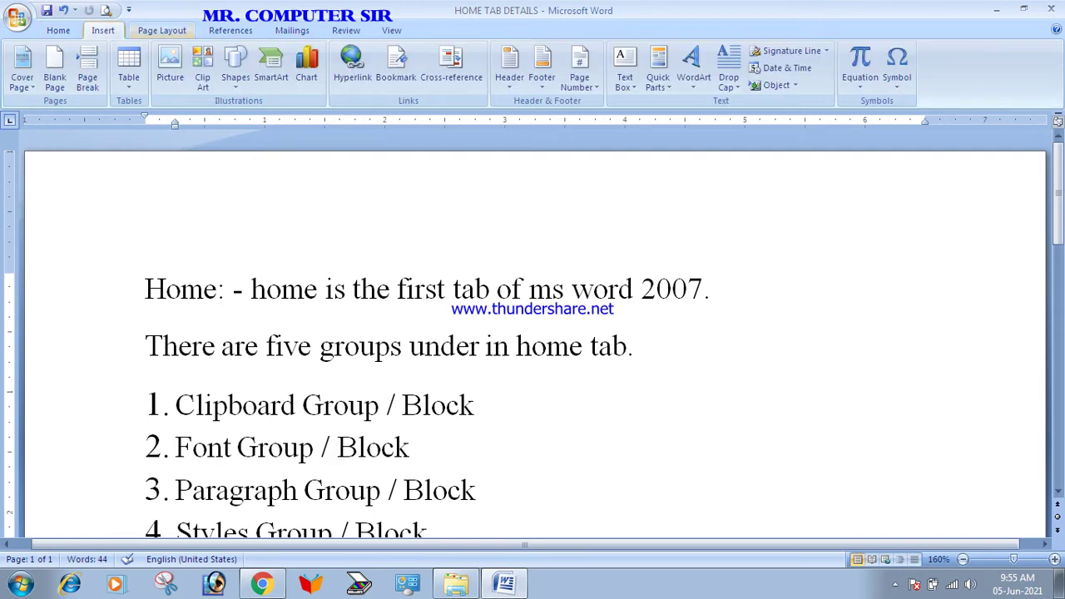
click(162, 30)
click(59, 30)
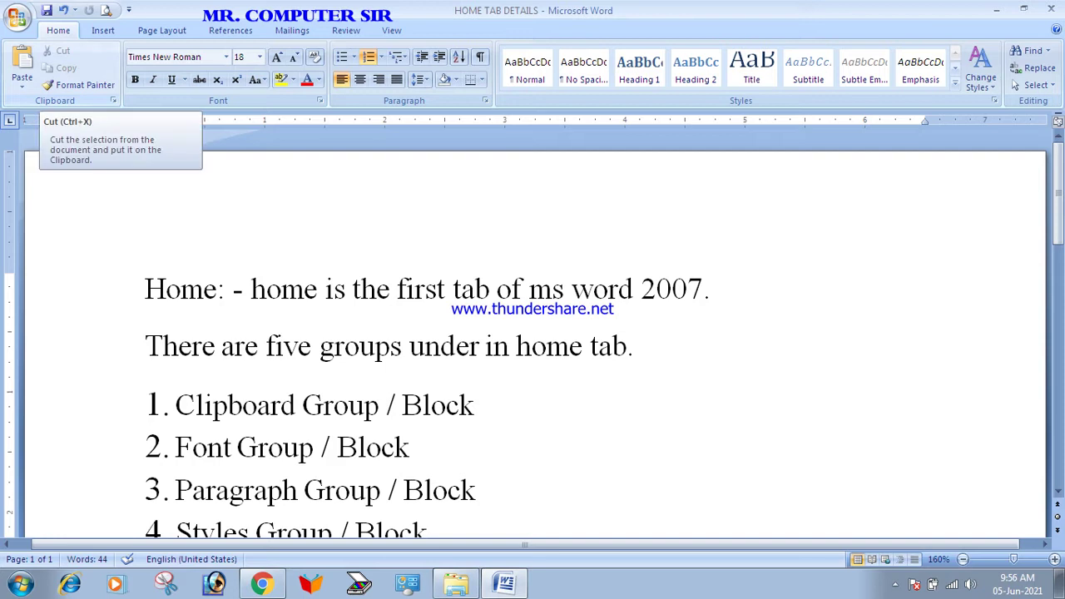
click(103, 31)
click(162, 31)
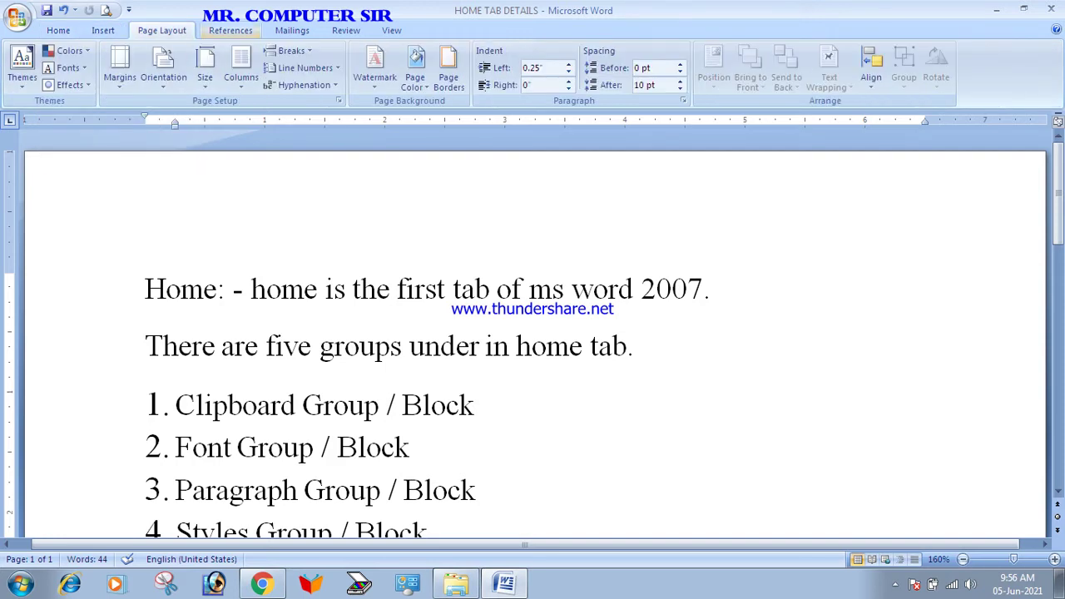
click(230, 31)
click(292, 31)
scroll(533, 71, down, 2)
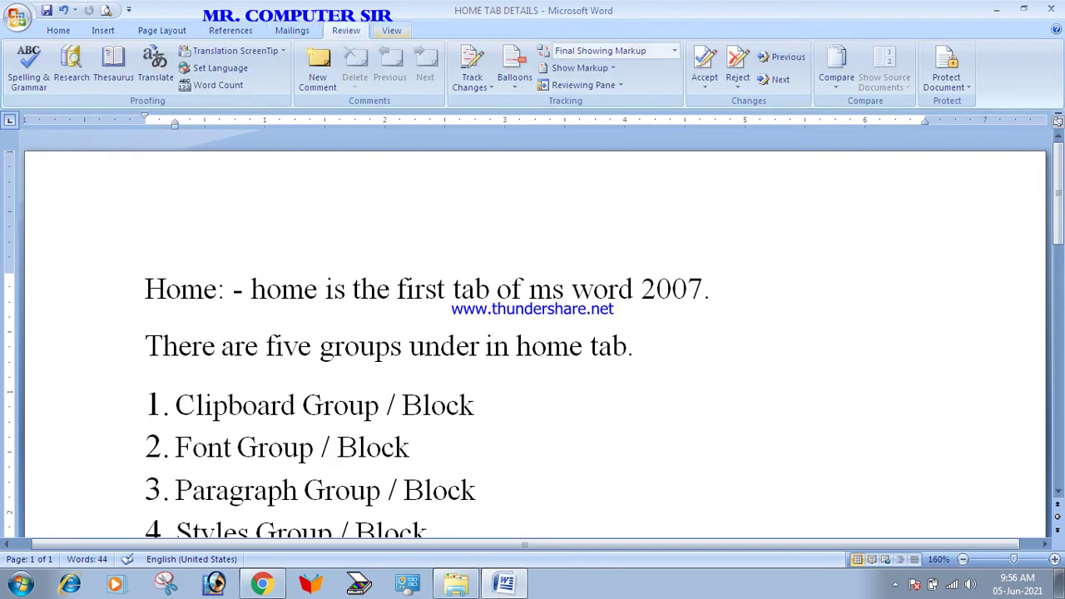
click(59, 30)
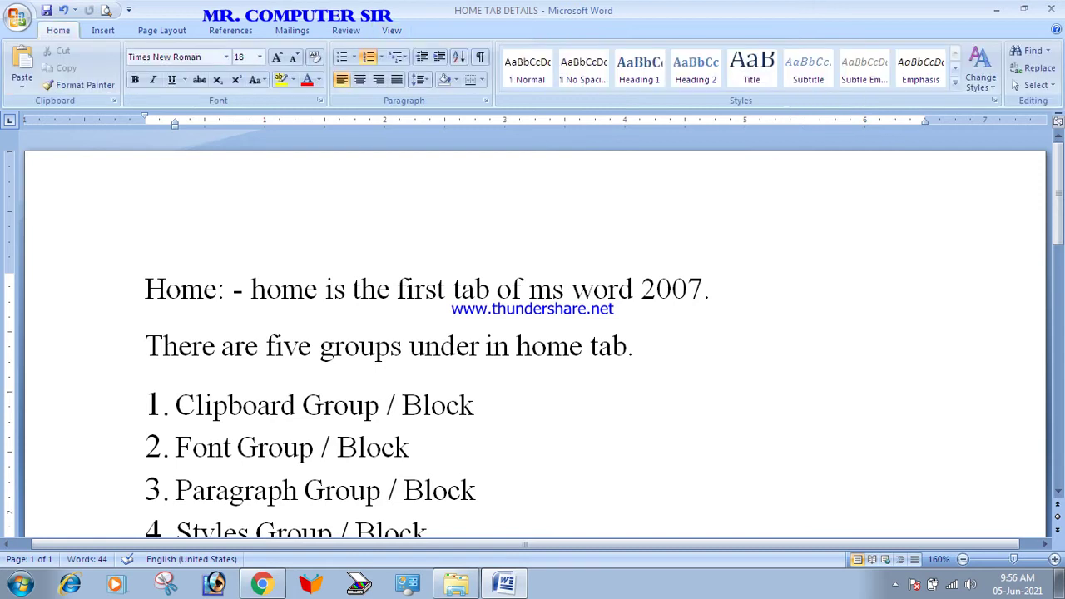
Capture the Home ribbon with Snipping Tool and save the snip as JPEG file "t" in the MS WORD folder of YOU TUBE CHANNEL
click(167, 289)
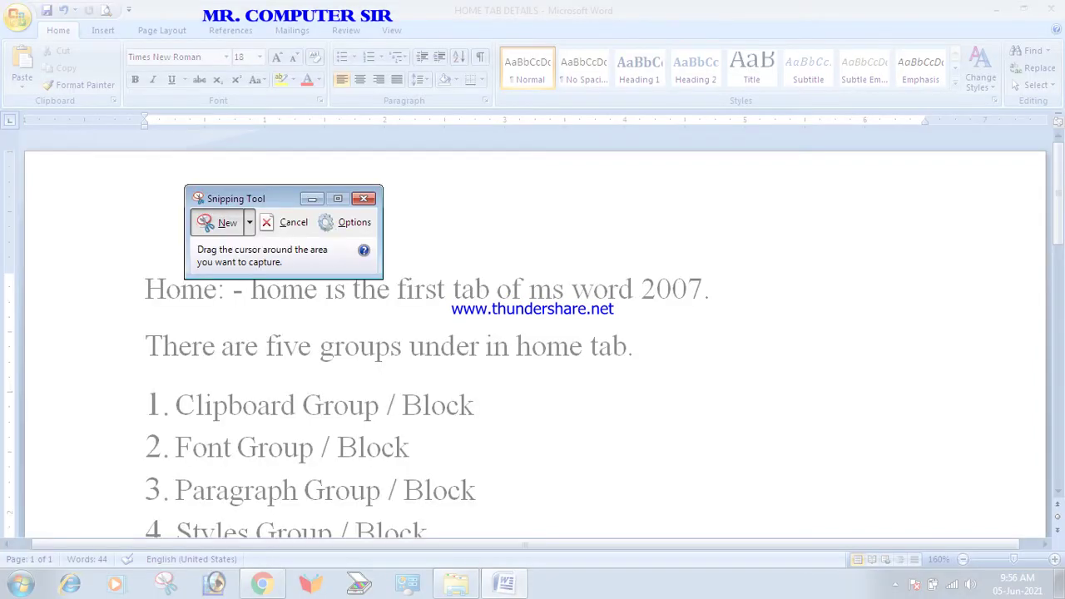
drag(4, 25, 1057, 112)
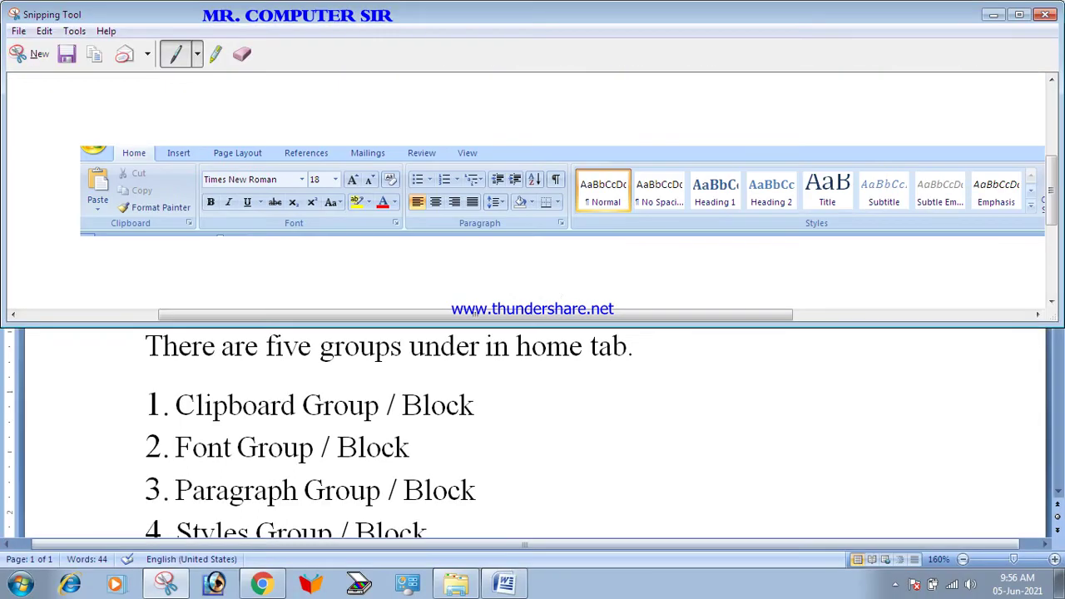
click(67, 53)
text(t)
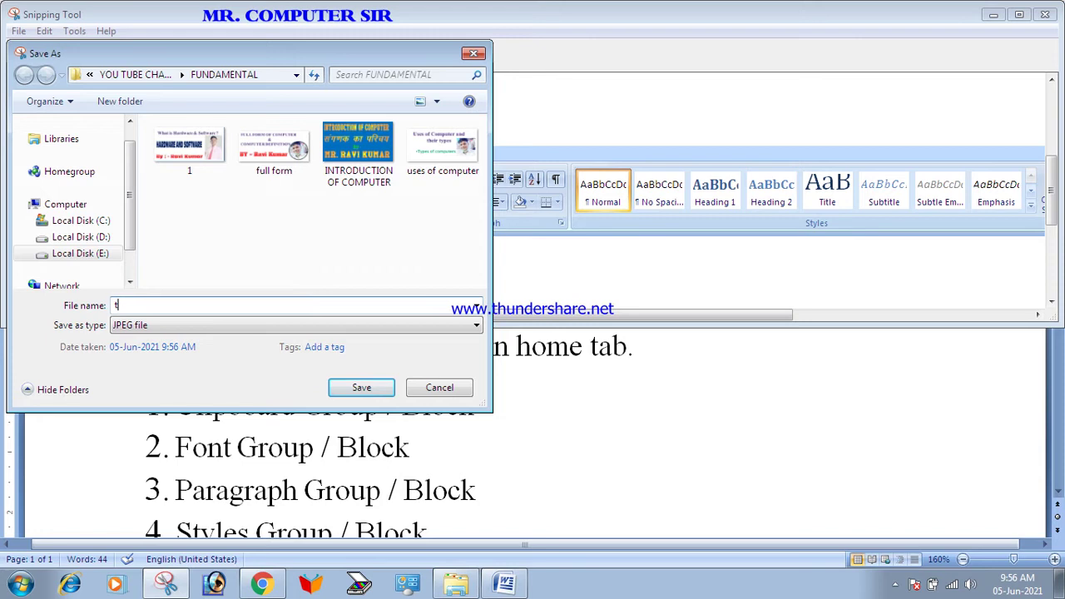
click(135, 74)
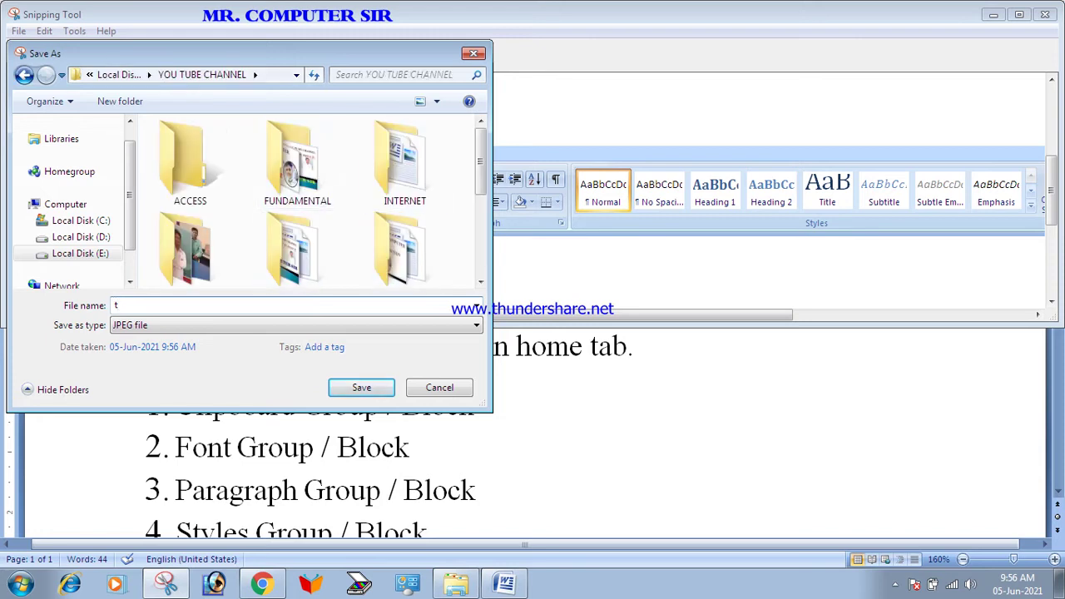
scroll(333, 200, down, 2)
double_click(404, 179)
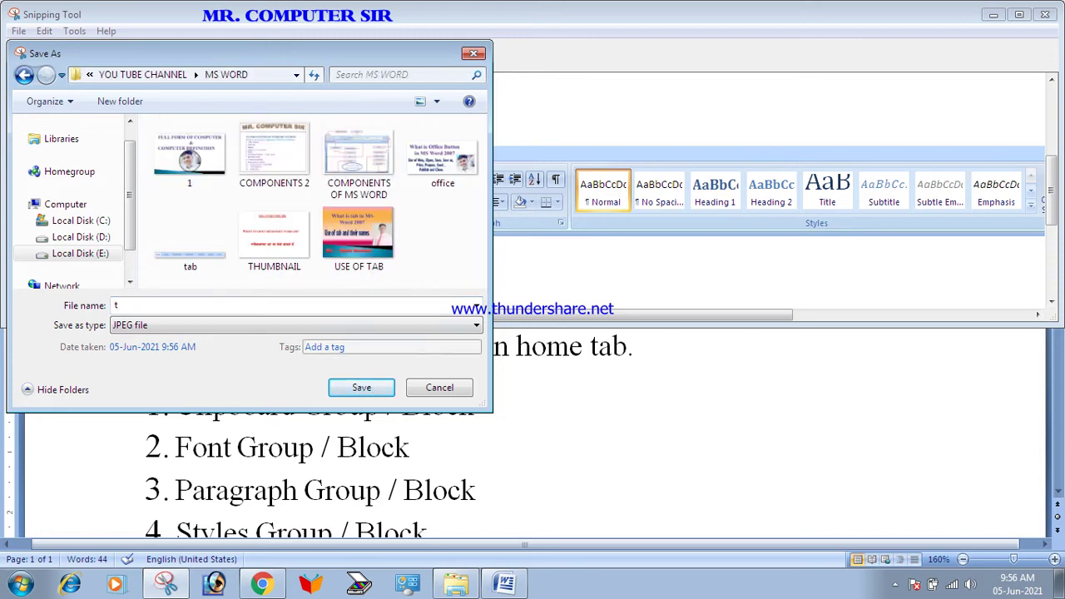
key(Return)
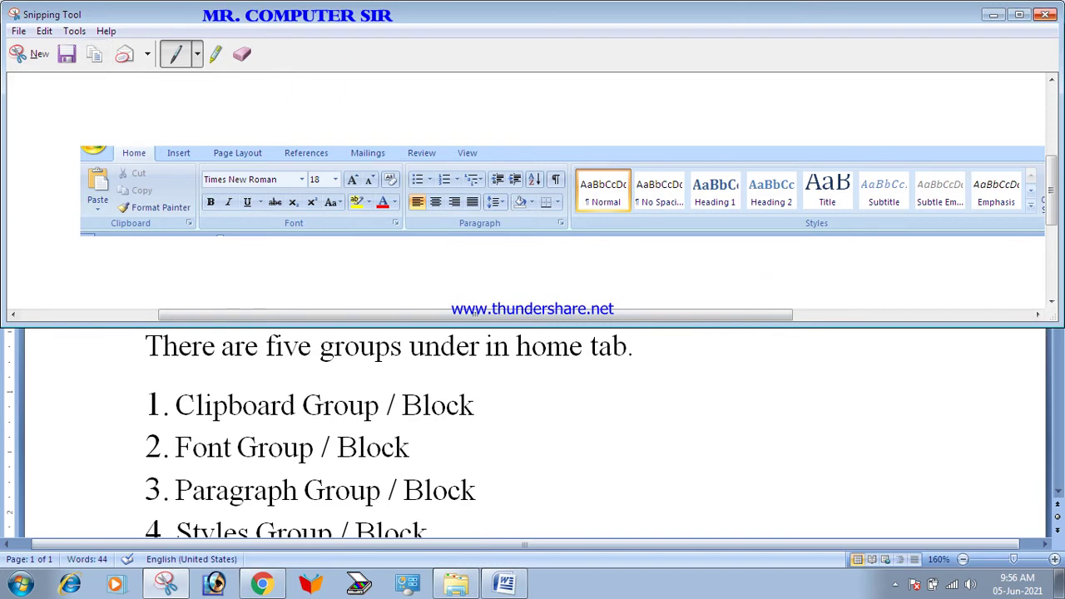
click(994, 14)
Insert picture "t" from the MS WORD folder on a new line above the first sentence and change its text wrapping to a floating layout
click(146, 289)
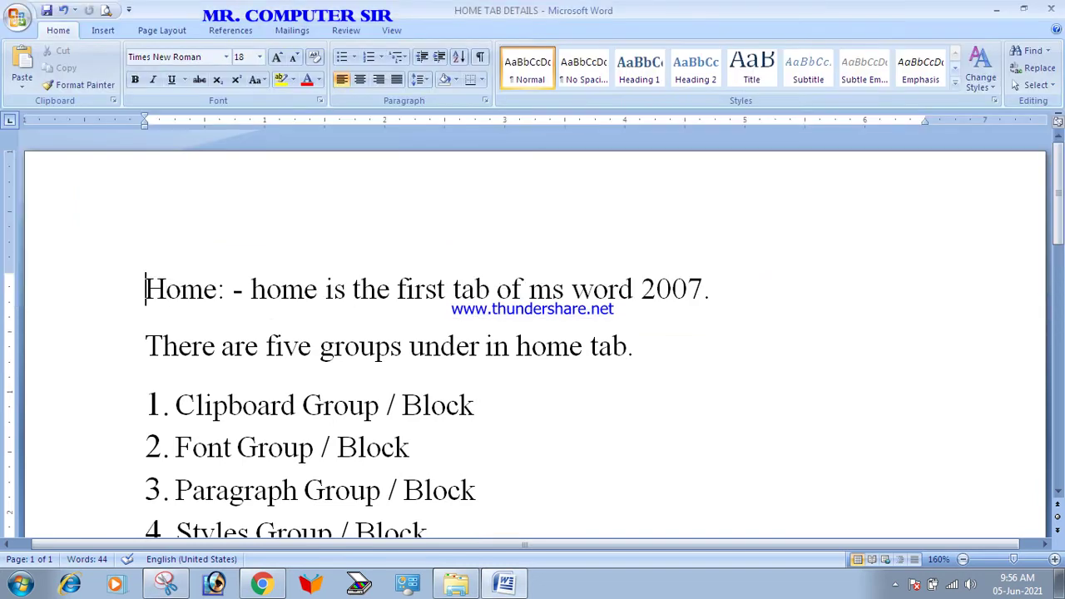
key(Return)
click(102, 30)
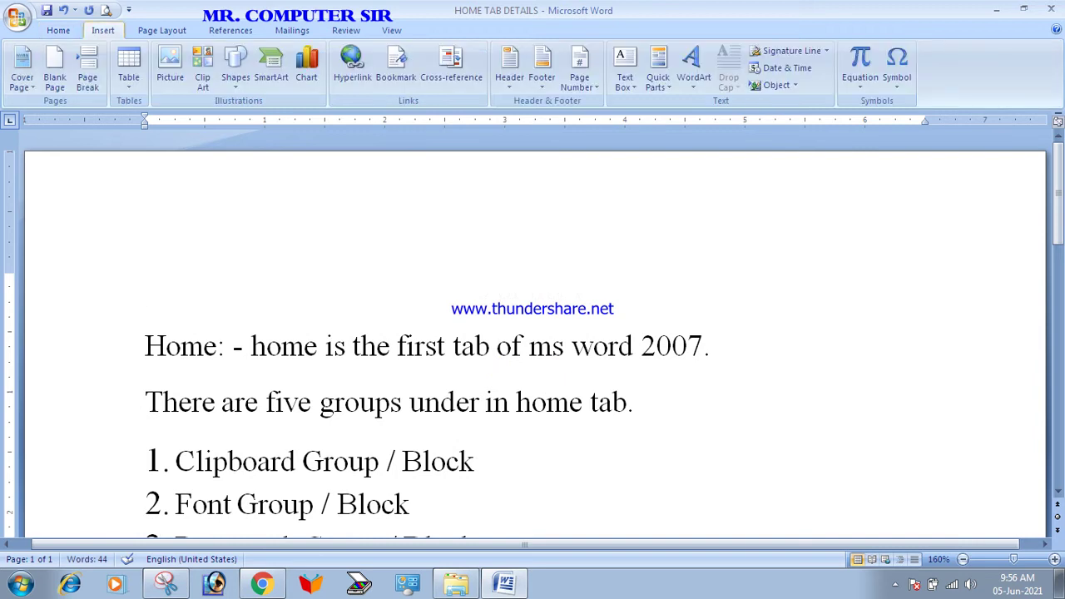
click(170, 67)
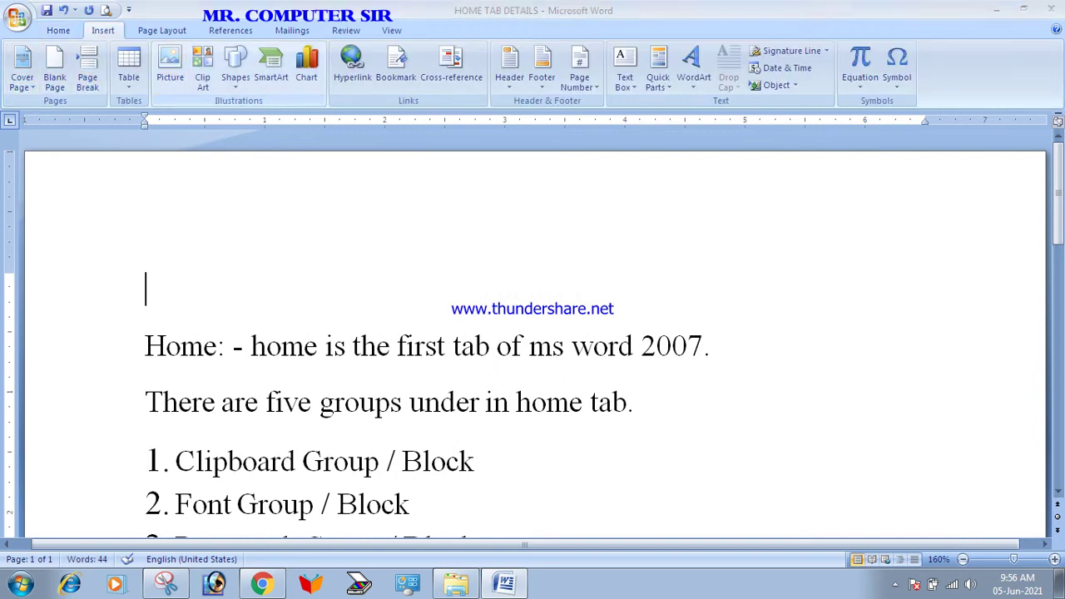
click(74, 270)
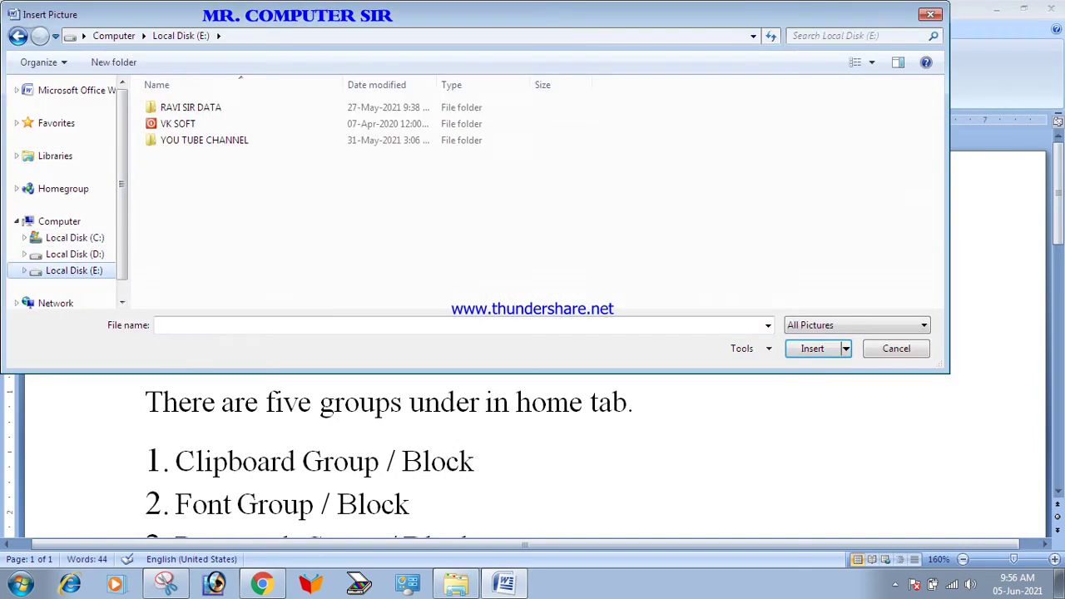
key(Return)
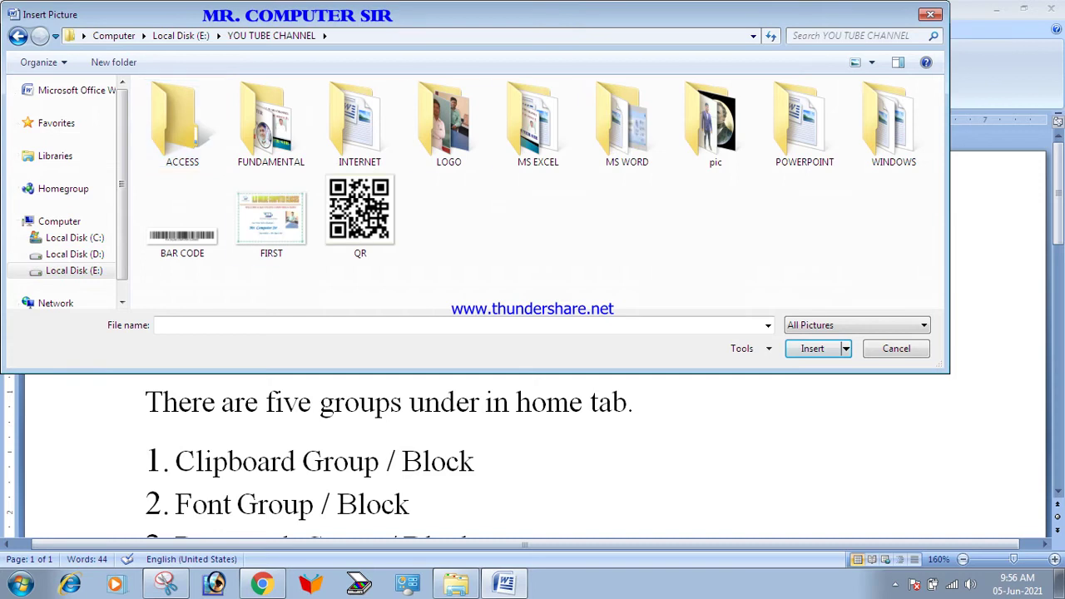
double_click(627, 125)
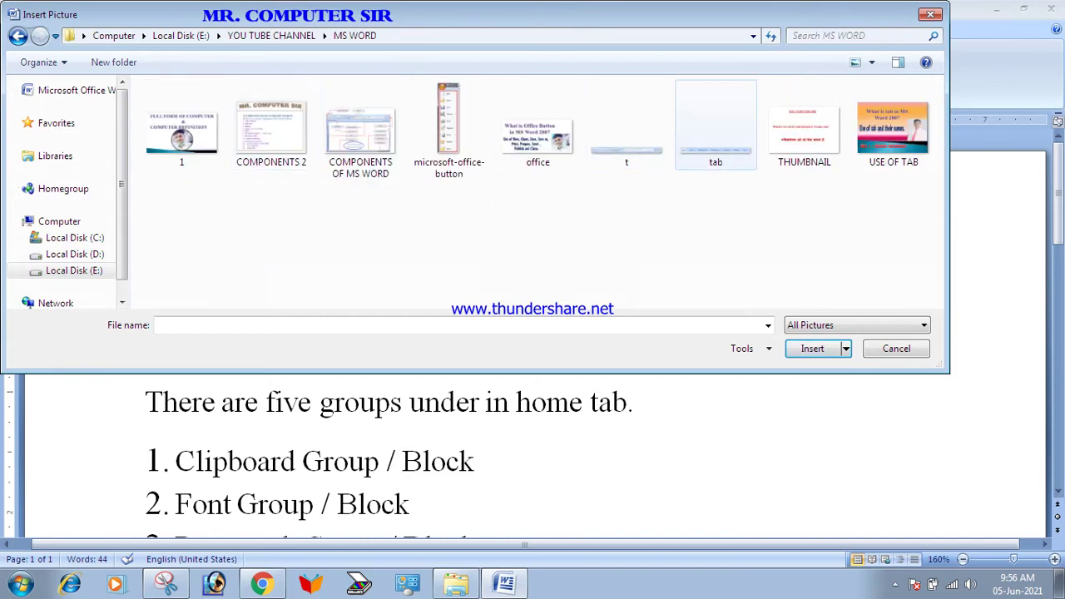
click(626, 125)
key(Return)
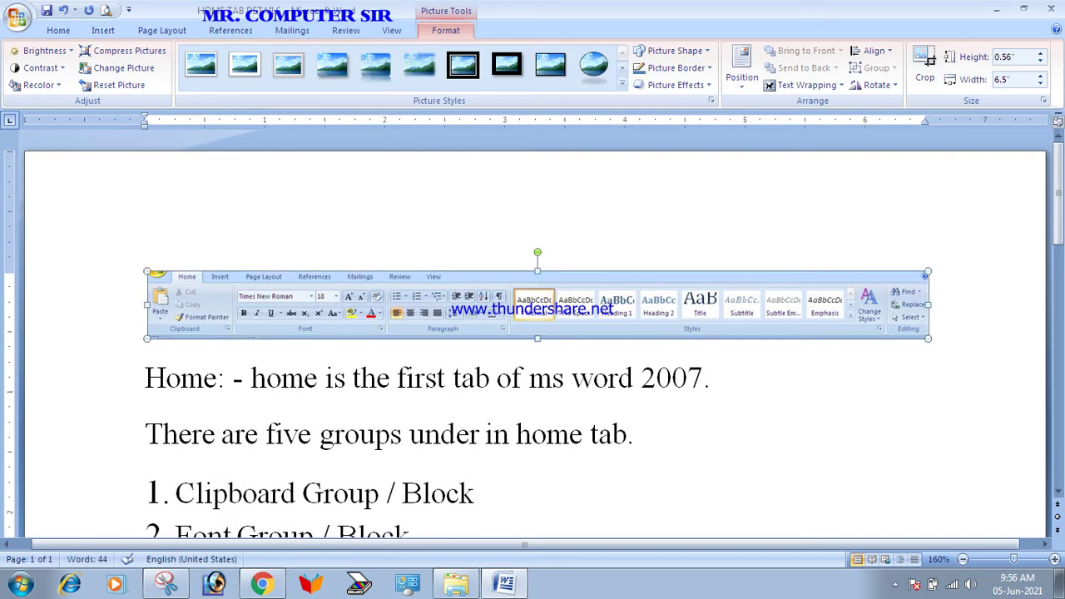
click(805, 85)
click(799, 139)
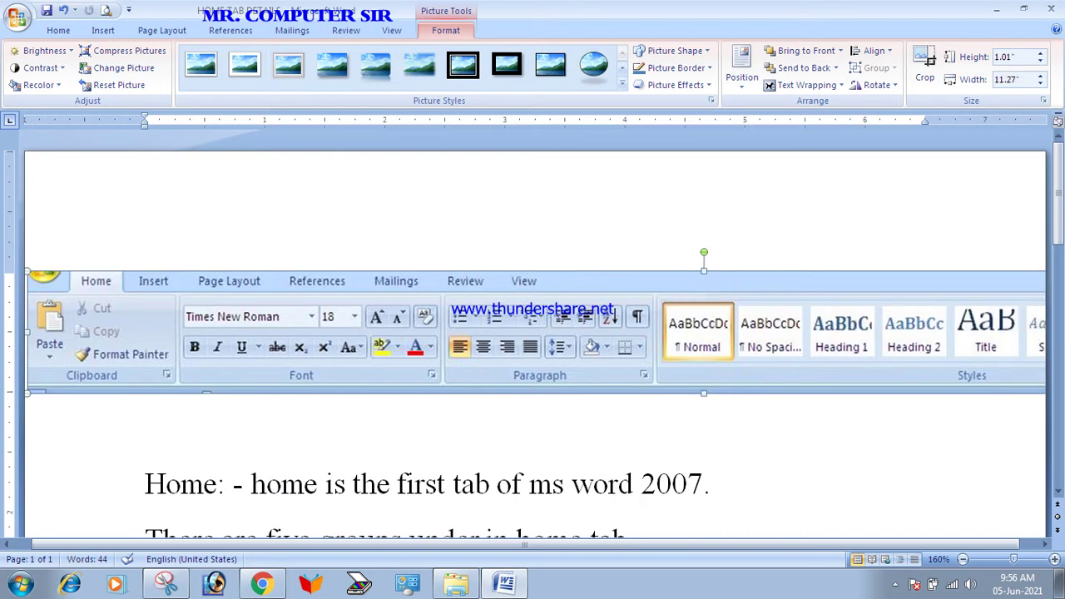
Move the ribbon picture up to the top of the page and resize it to about 1.12" high and 7.27" wide
click(805, 85)
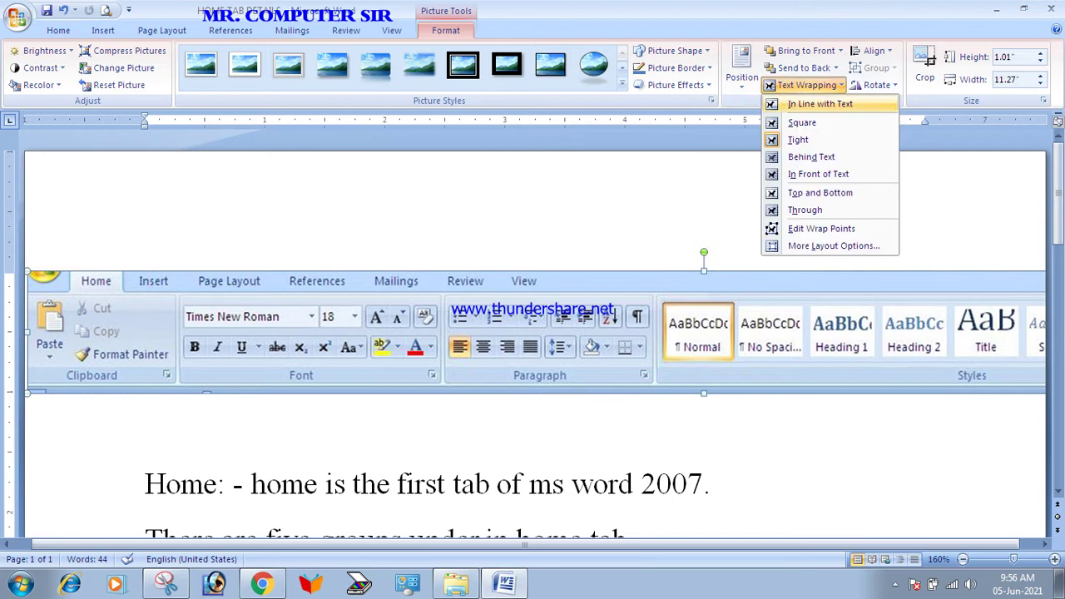
click(832, 118)
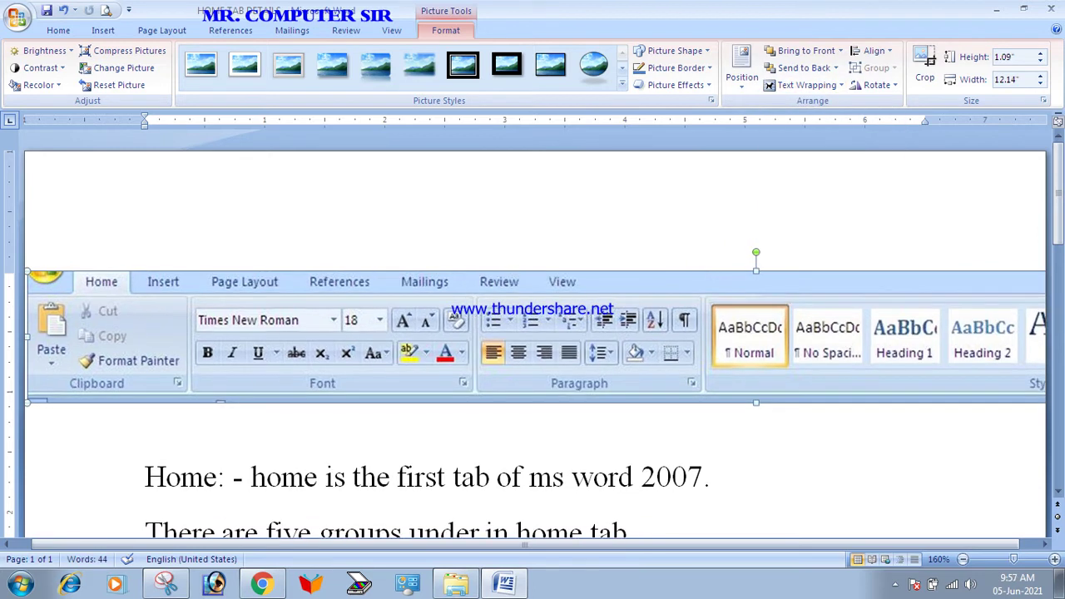
key(Up)
key(Up)
key(Up)
key(Up)
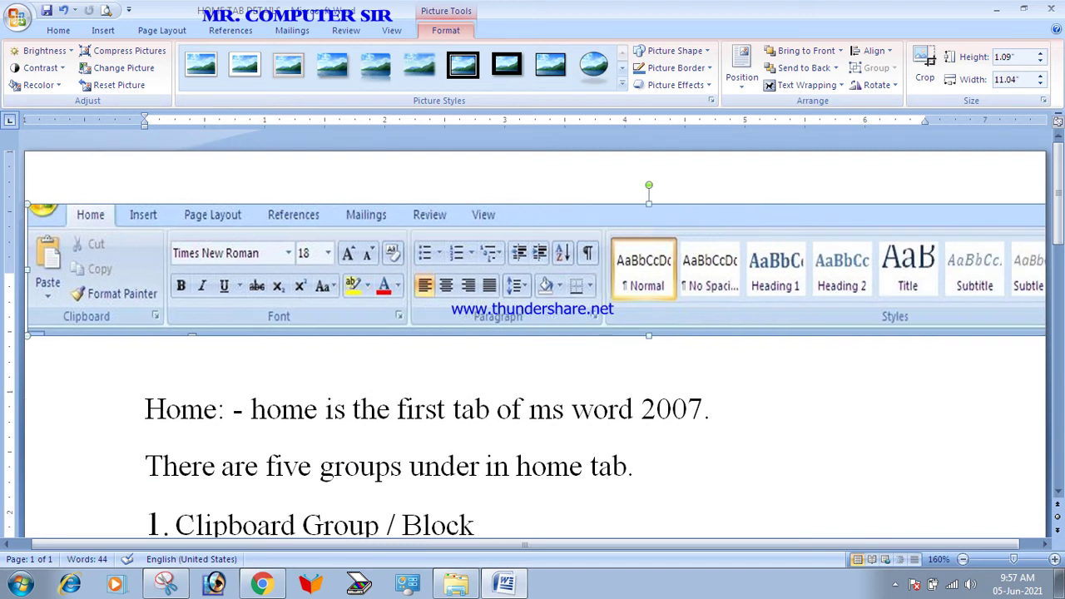
drag(1014, 559, 1008, 559)
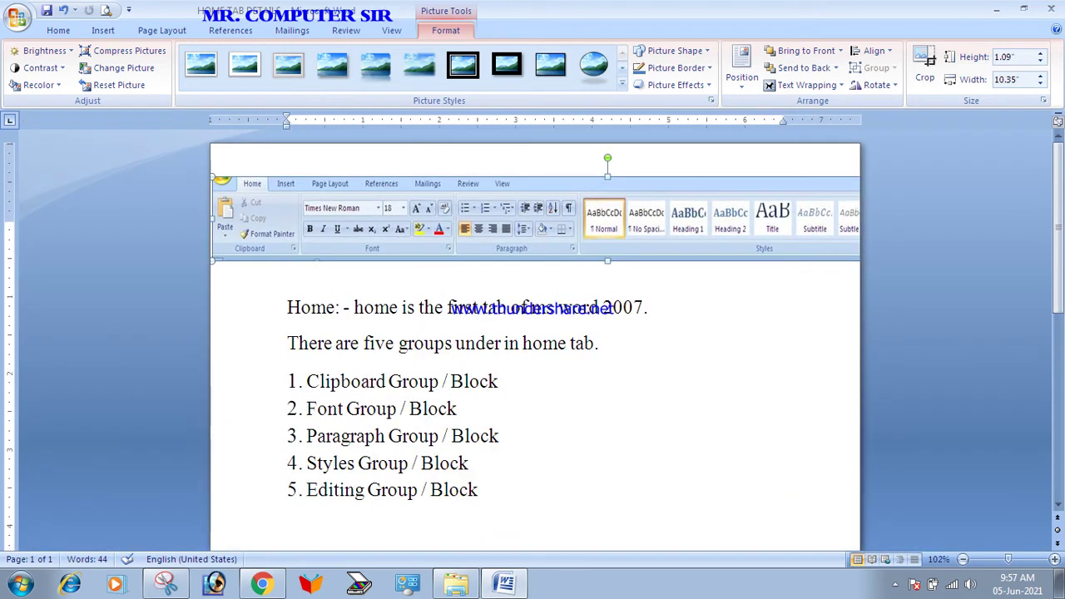
click(1040, 60)
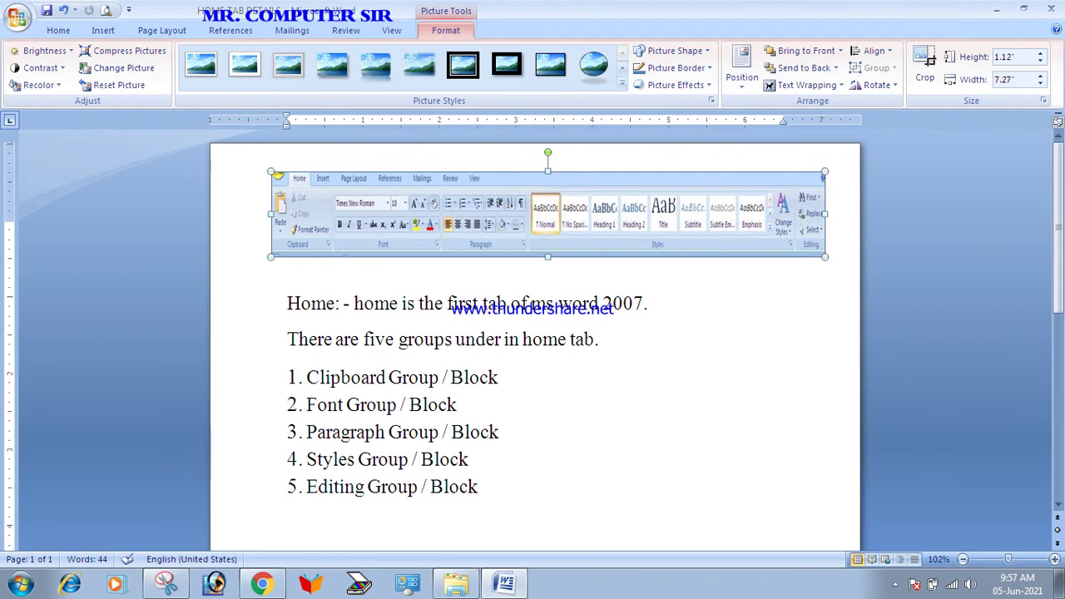
click(288, 268)
scroll(533, 333, up, 1)
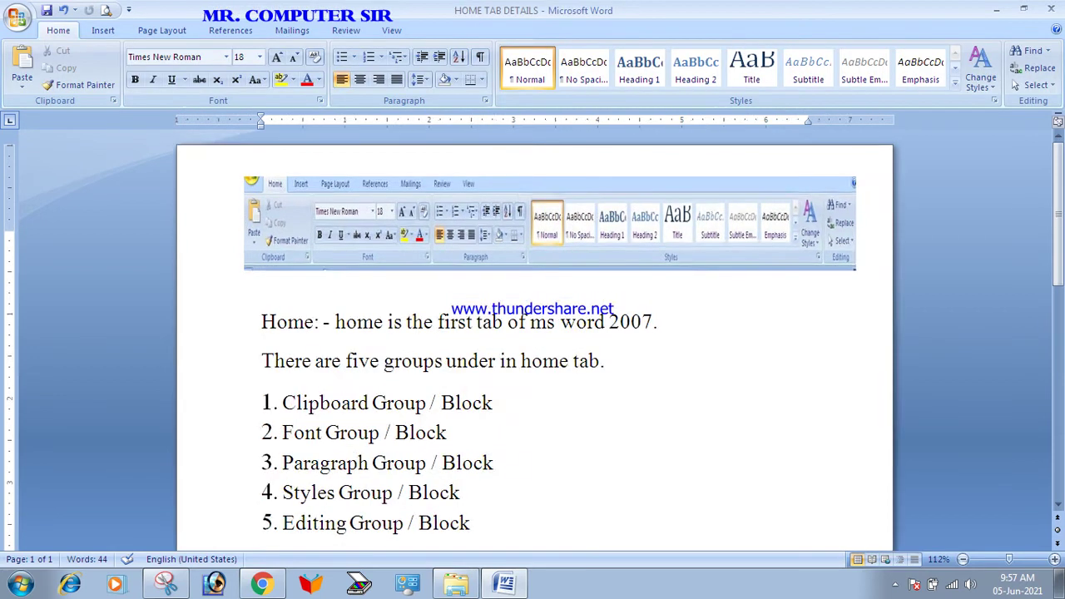
scroll(533, 333, up, 5)
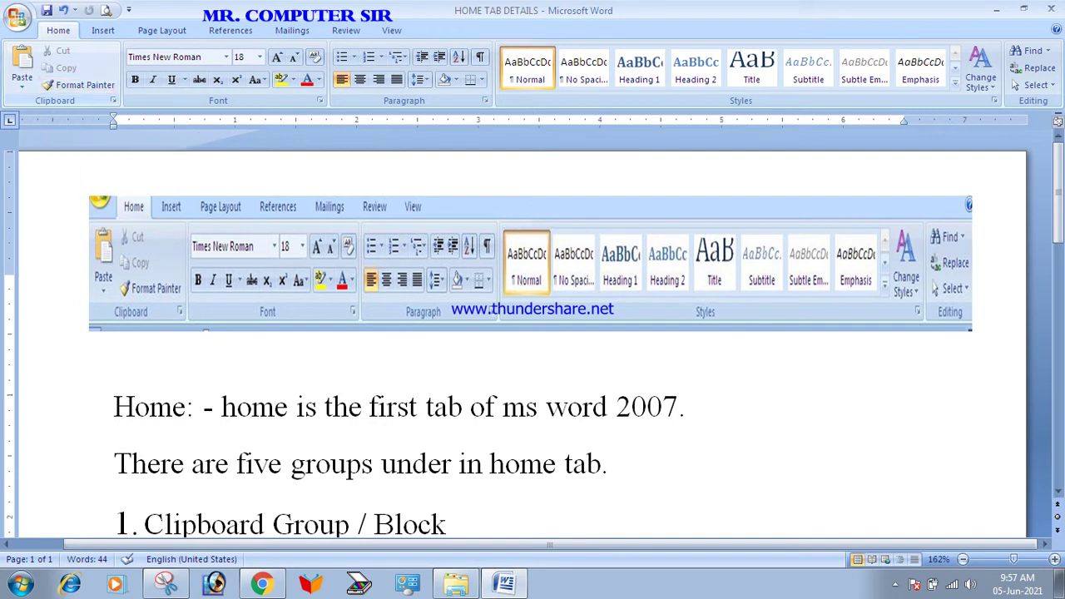
Place the insertion point on the empty line below the numbered list's last item
scroll(532, 333, down, 3)
click(415, 334)
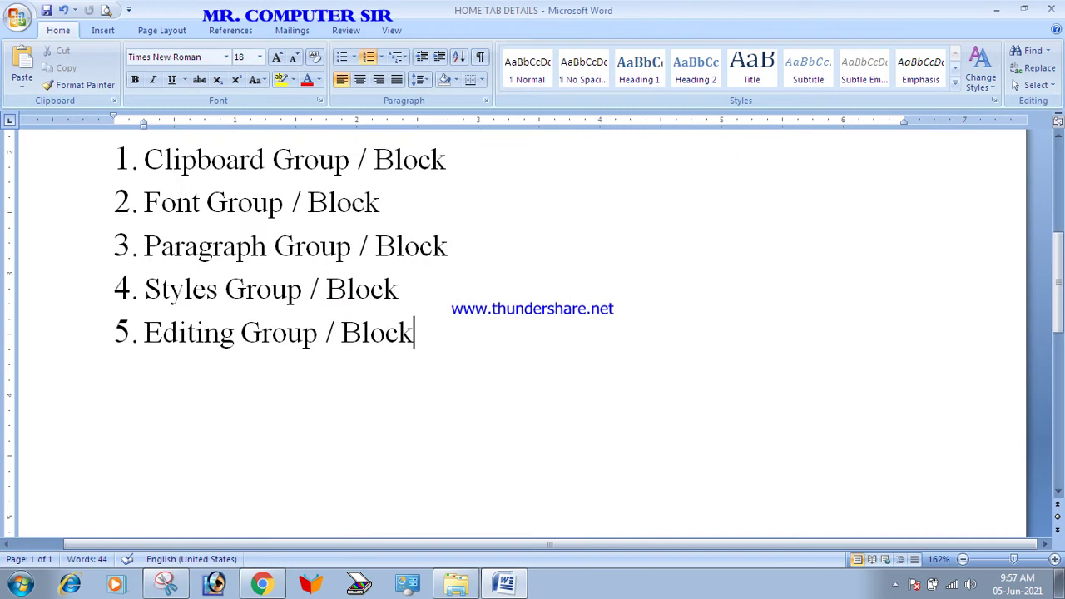
double_click(115, 383)
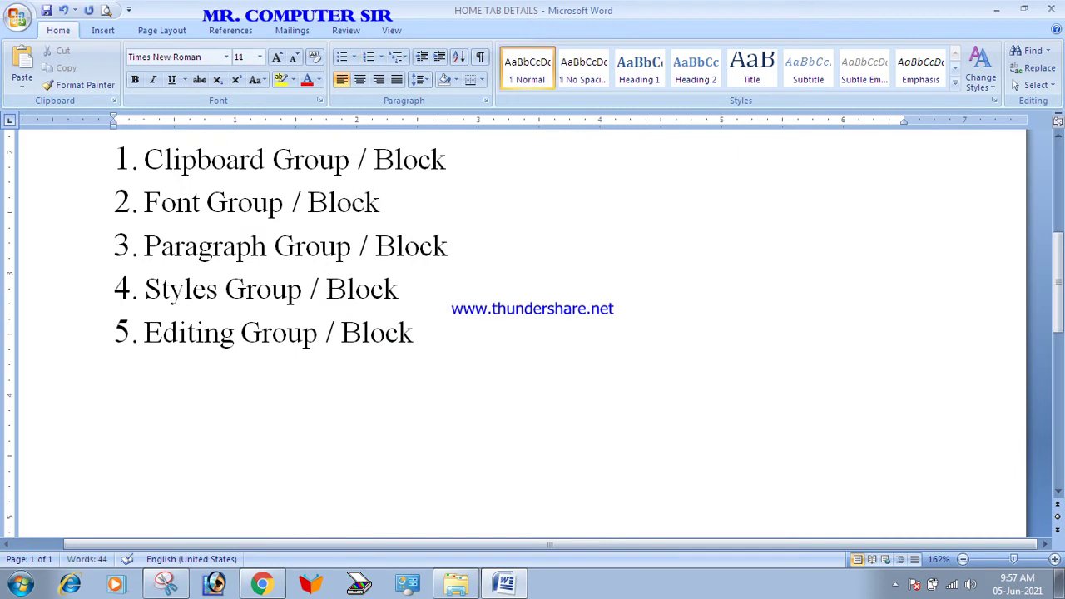
scroll(533, 333, up, 5)
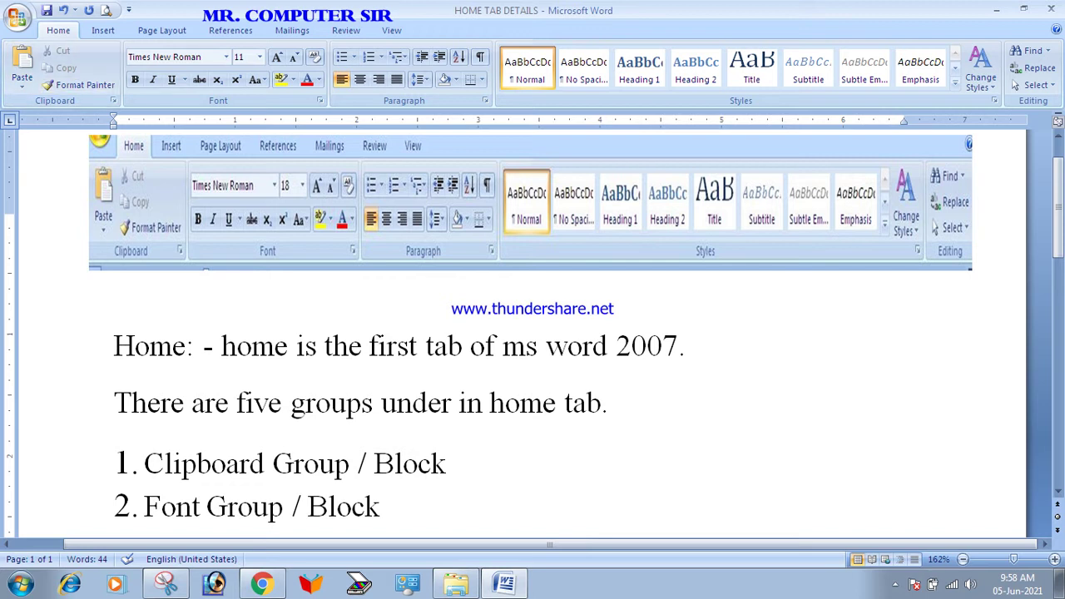
Practise selecting the opening sentence, its word "Home" and the ribbon picture
drag(687, 345, 108, 346)
click(135, 345)
double_click(135, 345)
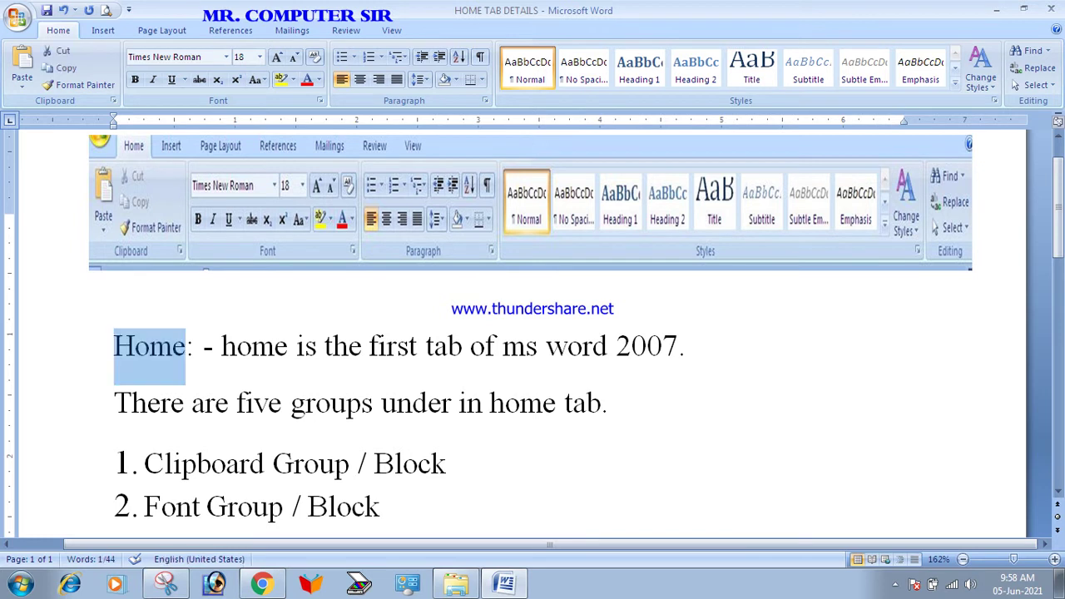
triple_click(135, 345)
click(611, 403)
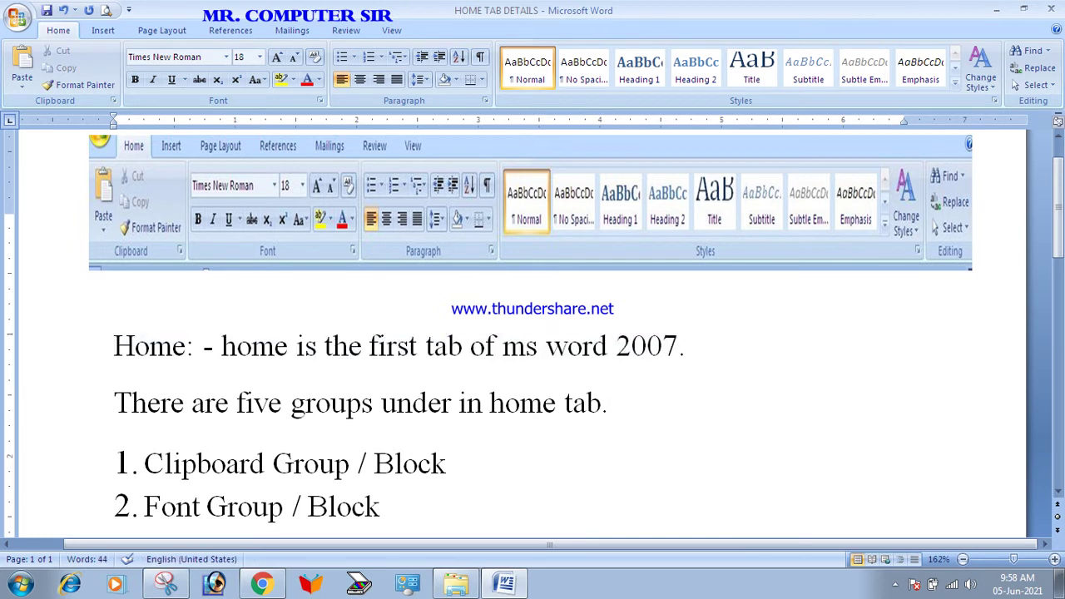
click(531, 202)
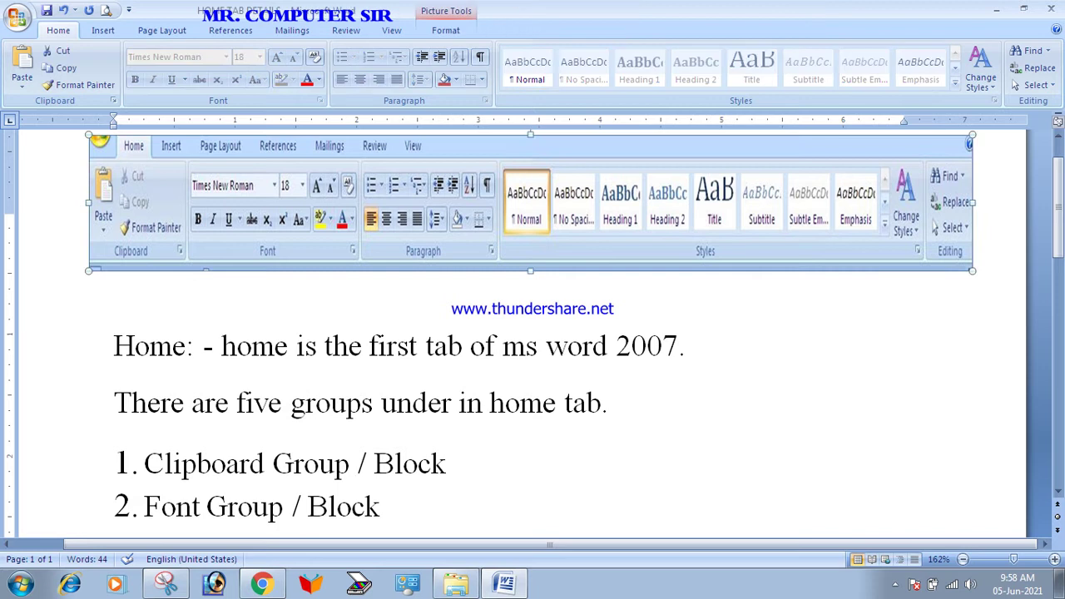
Copy the whole sentence "Home: - home is the first tab of ms word 2007."
click(150, 345)
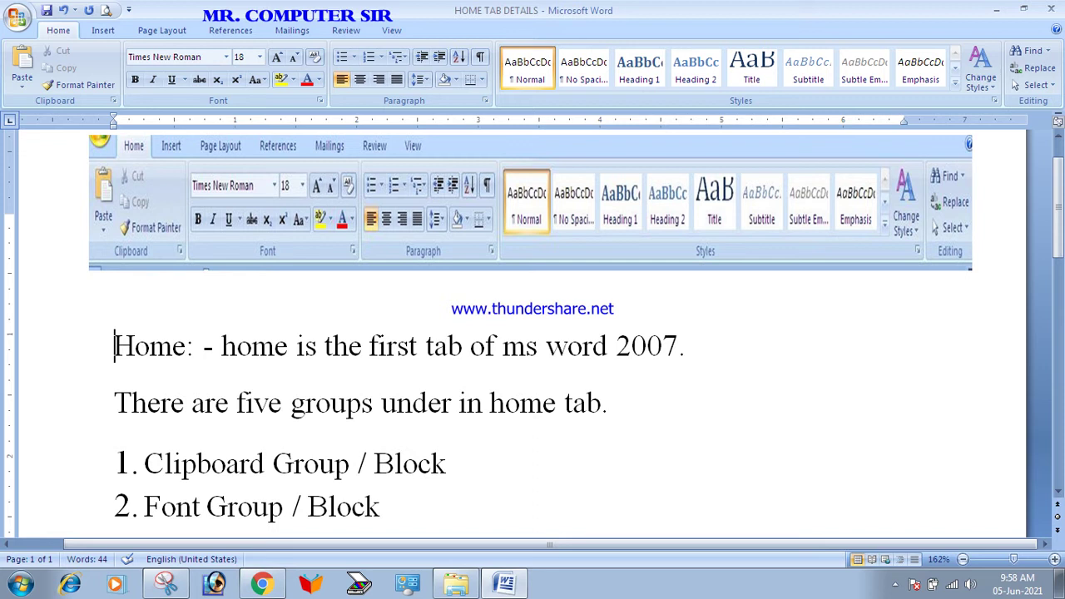
key(shift+Right)
key(shift+Right)
key(shift+Right)
key(shift+Right)
key(shift+Right)
key(shift+Right)
key(shift+Right)
key(shift+Right)
key(shift+Right)
key(shift+Right)
key(shift+Right)
key(shift+Right)
key(shift+Right)
key(shift+Right)
key(shift+Right)
key(shift+Right)
key(shift+Right)
key(shift+Right)
key(shift+Right)
key(shift+Right)
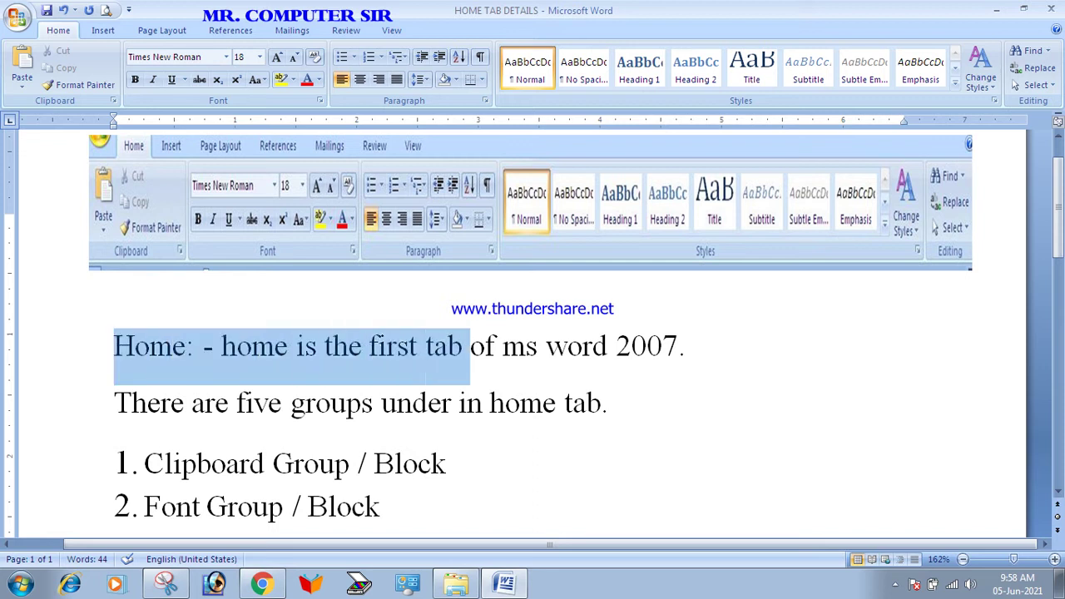
key(shift+Right)
key(shift+Right)
key(shift+Right)
key(shift+Right)
key(shift+Right)
key(shift+Right)
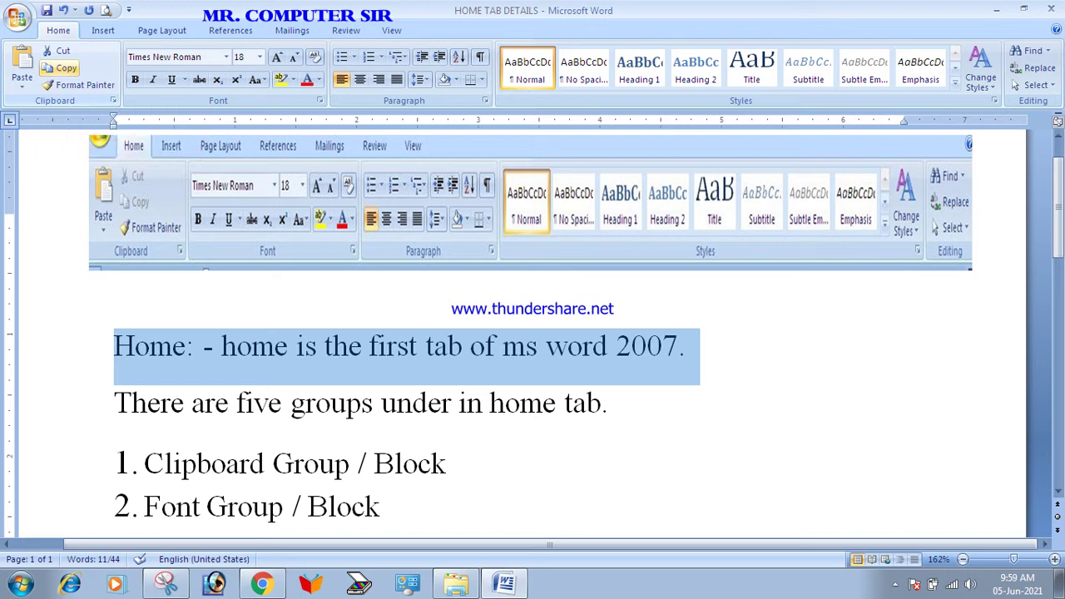
click(65, 68)
click(691, 348)
Start a new line below the numbered list and set its font size to 14
scroll(691, 348, down, 3)
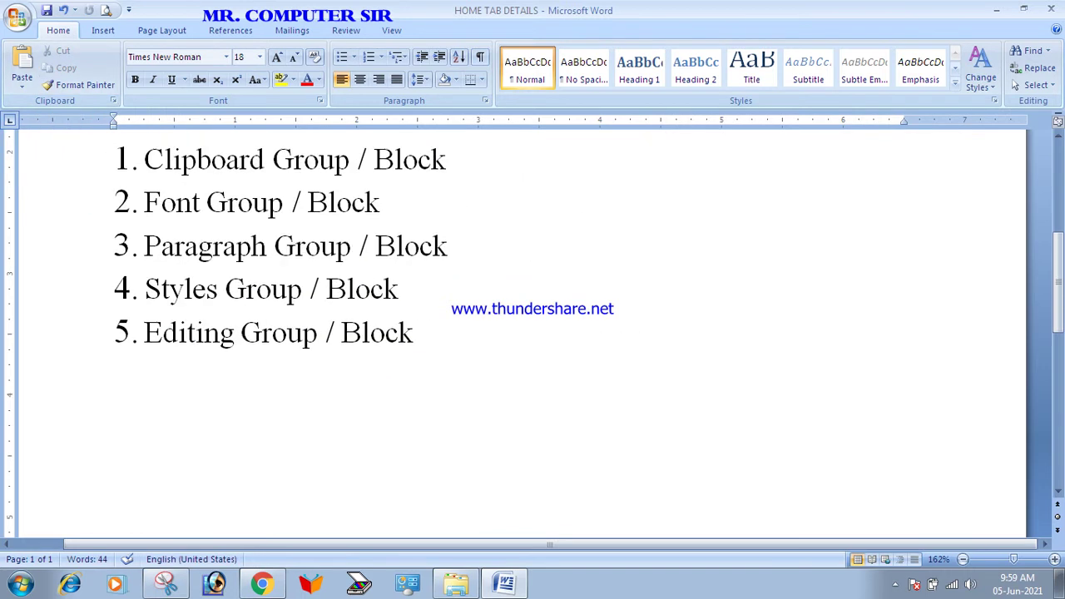
scroll(524, 333, up, 4)
scroll(525, 333, down, 4)
click(114, 383)
double_click(725, 383)
key(Return)
scroll(524, 333, down, 2)
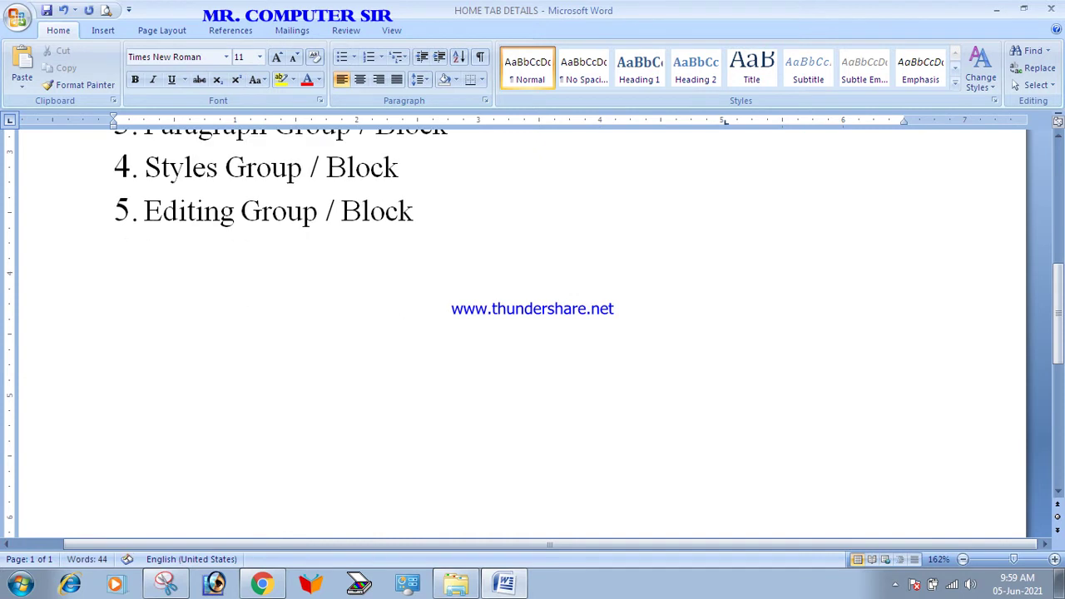
click(277, 56)
click(277, 56)
scroll(532, 333, up, 3)
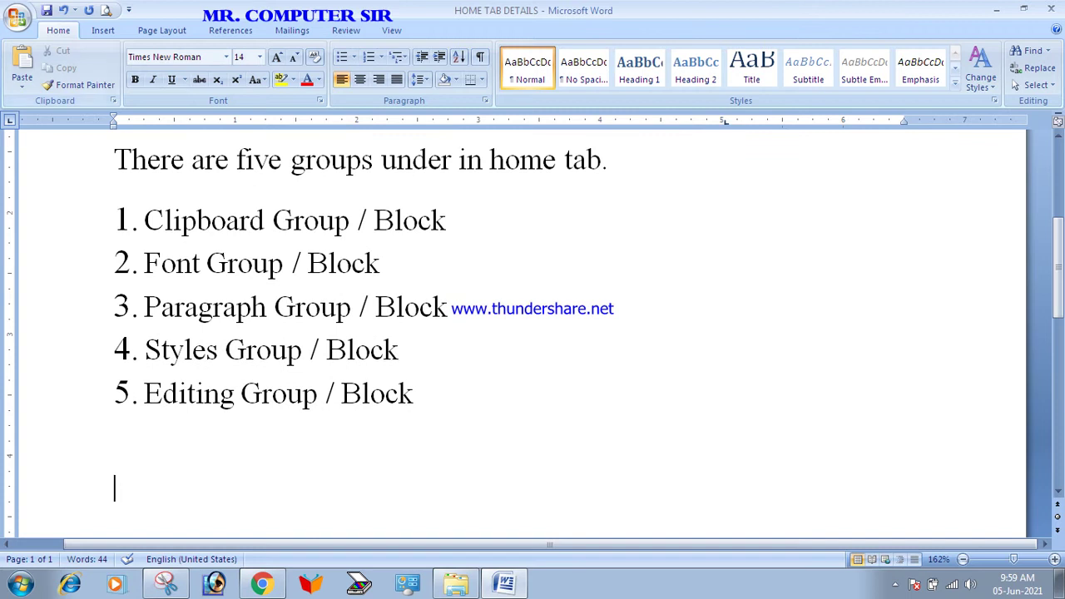
scroll(533, 333, up, 4)
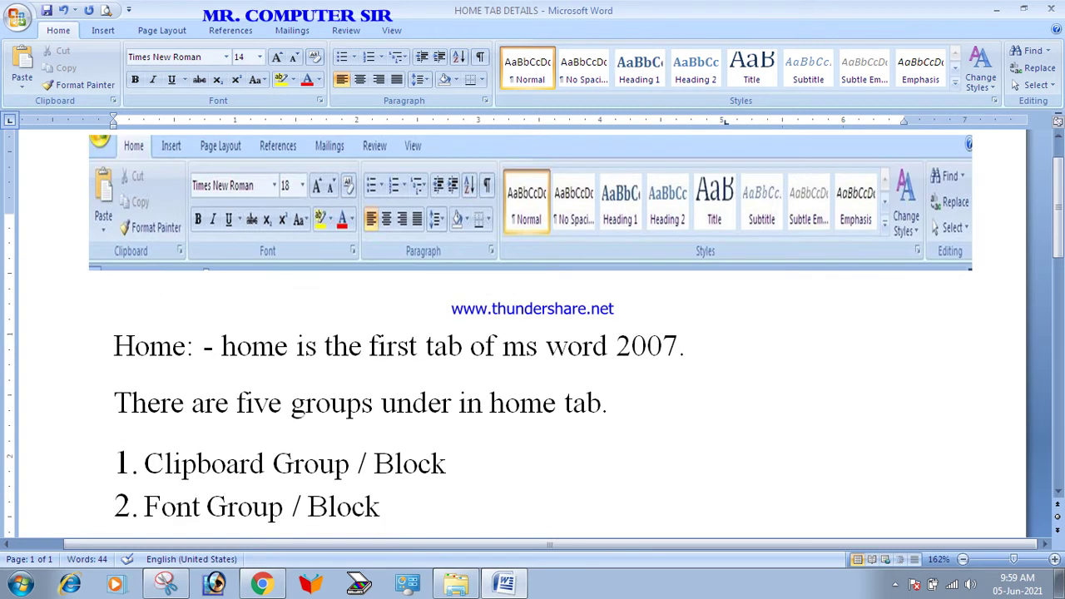
scroll(533, 333, down, 3)
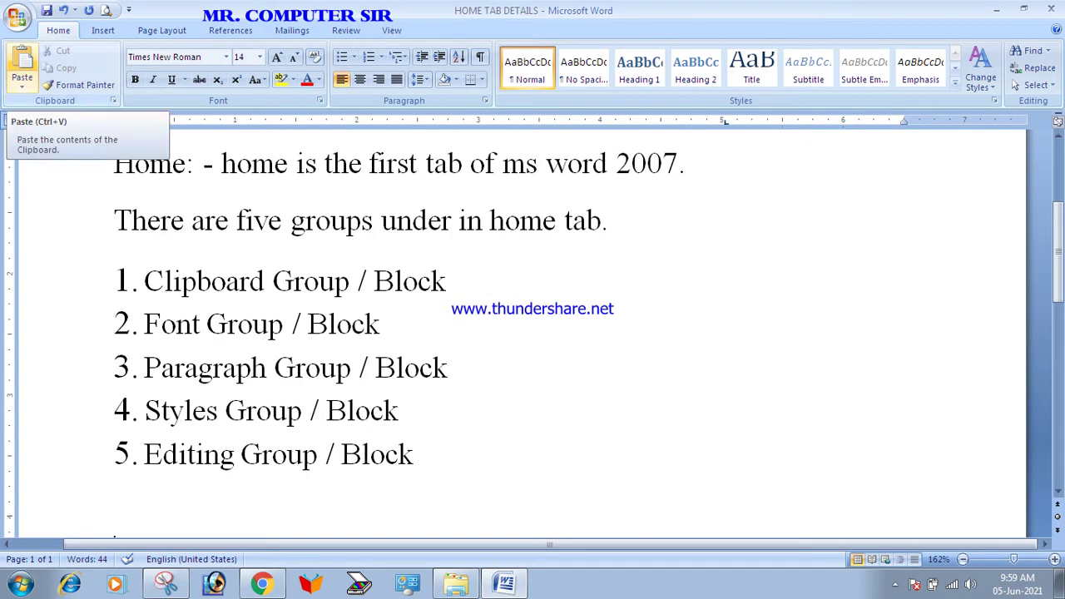
Paste the copied sentence repeatedly below the numbered list and look over the copies
click(23, 71)
click(22, 70)
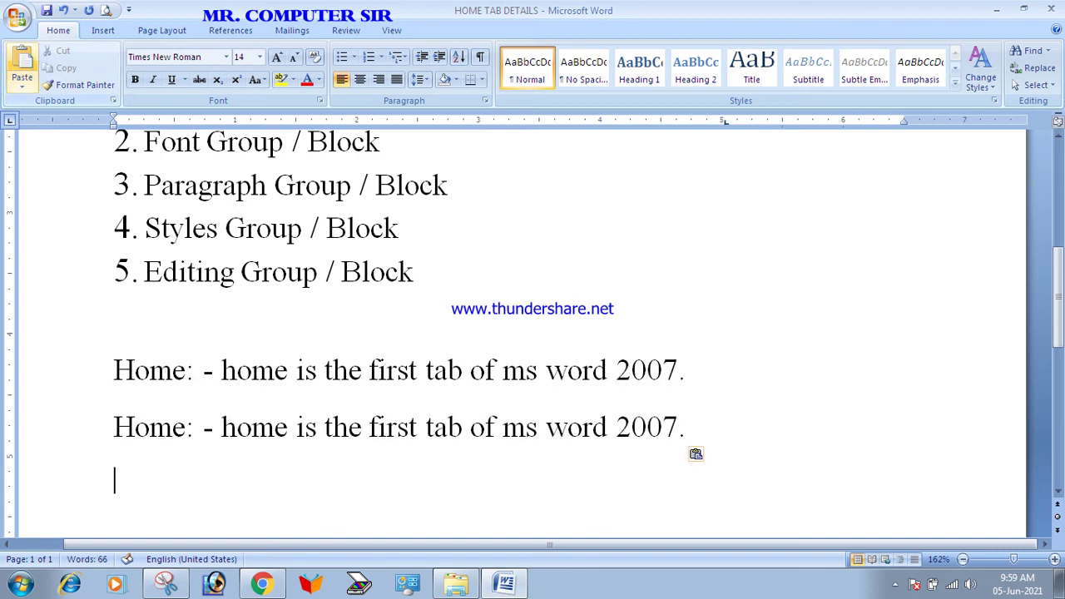
click(23, 71)
click(22, 71)
click(22, 71)
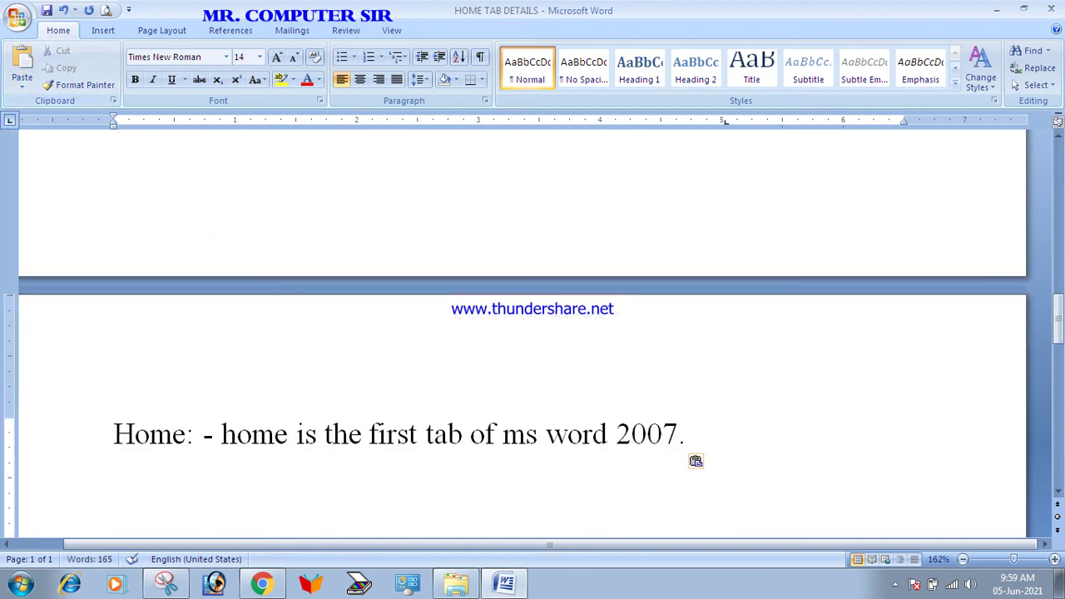
scroll(533, 333, up, 5)
scroll(532, 333, down, 3)
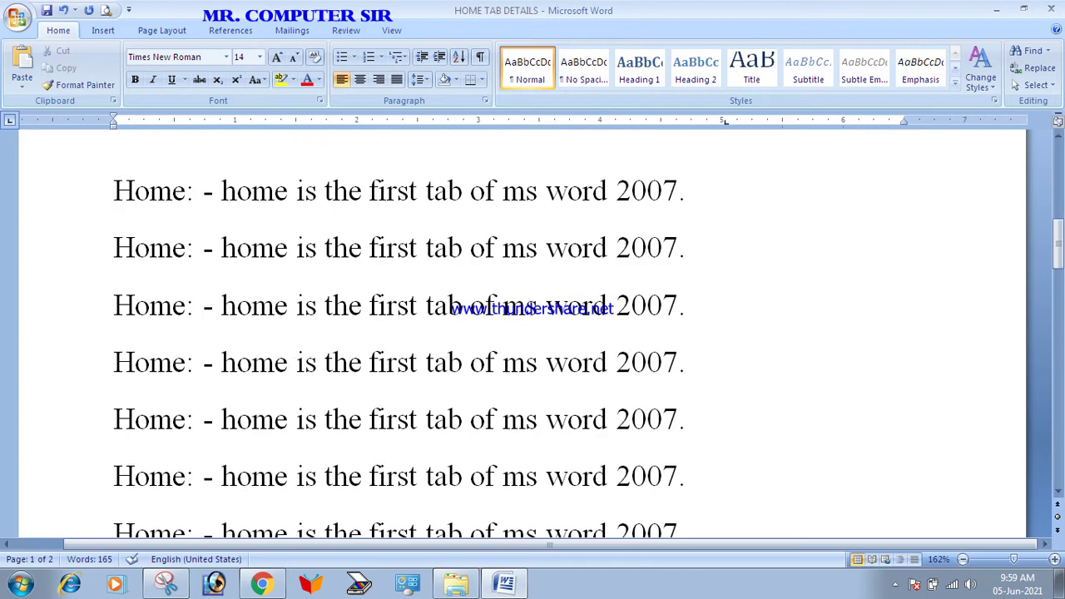
scroll(533, 333, up, 3)
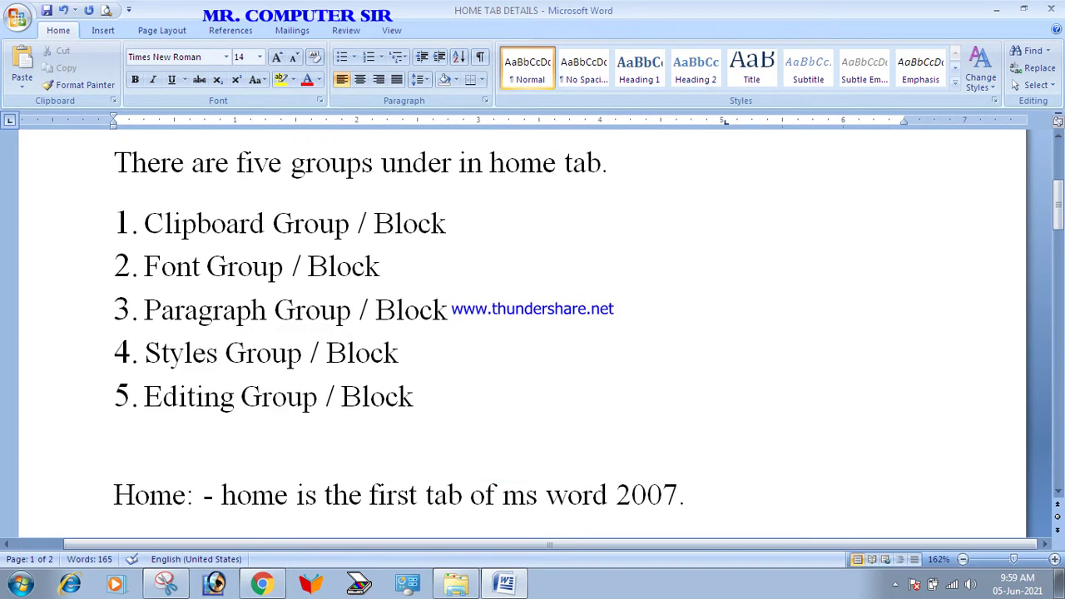
scroll(533, 333, down, 4)
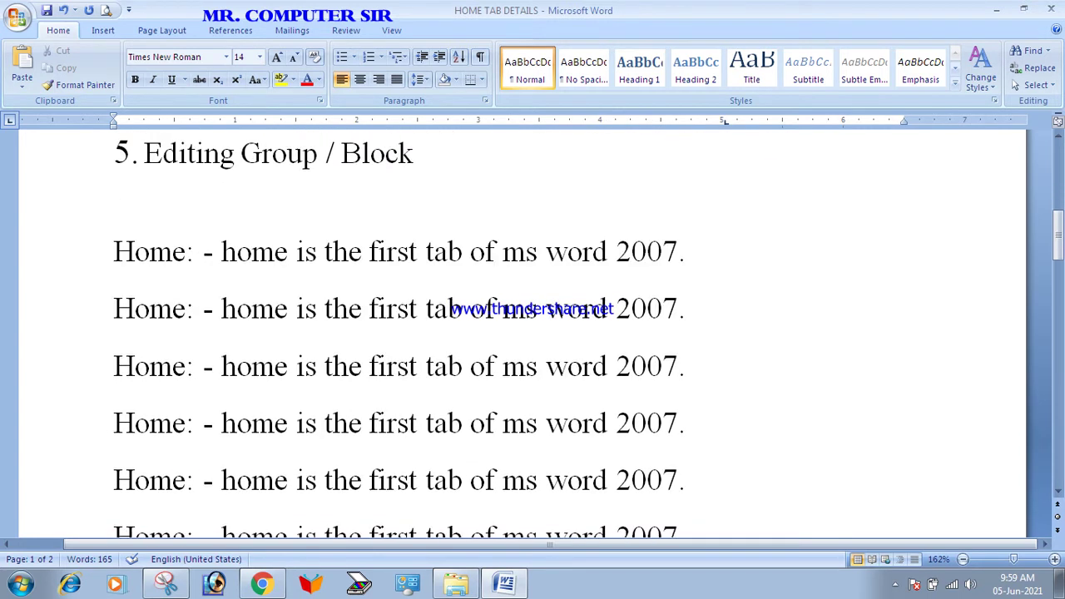
Delete the surplus pasted sentences below the list, keeping a single copy
click(114, 202)
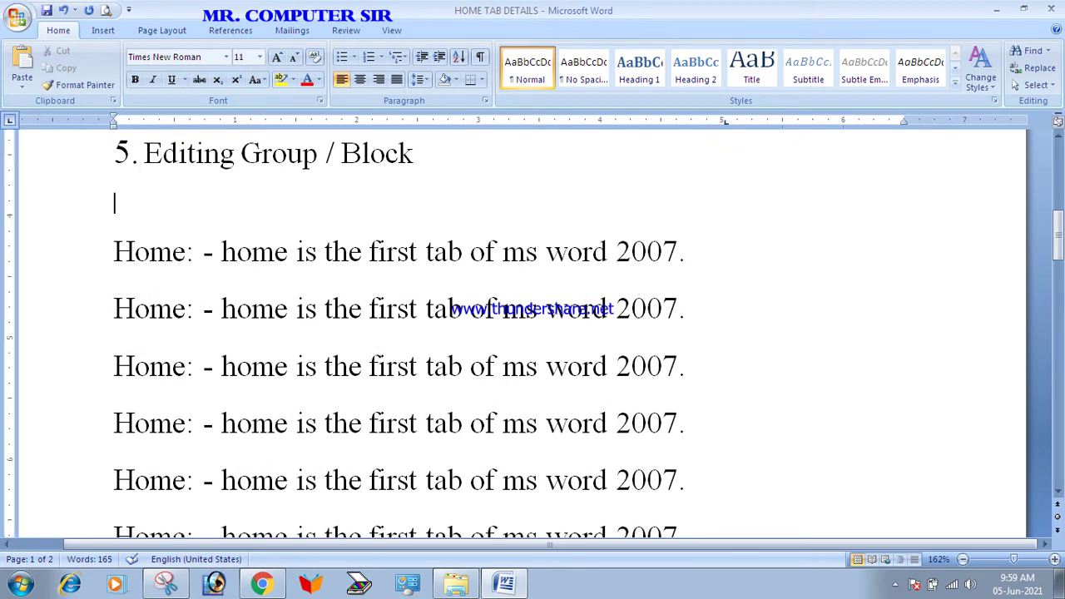
drag(114, 203, 684, 536)
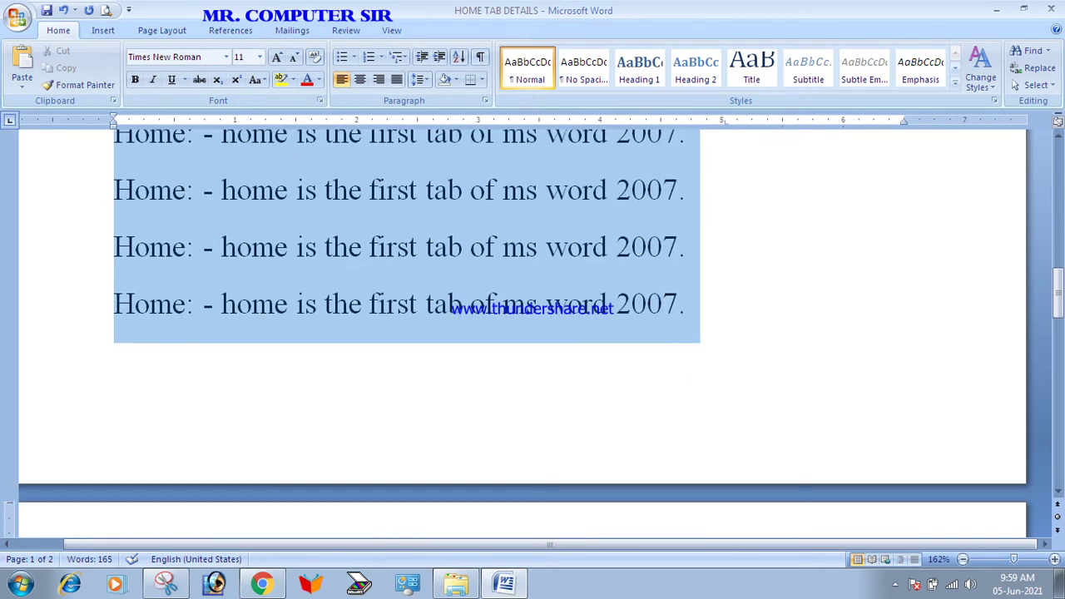
click(687, 304)
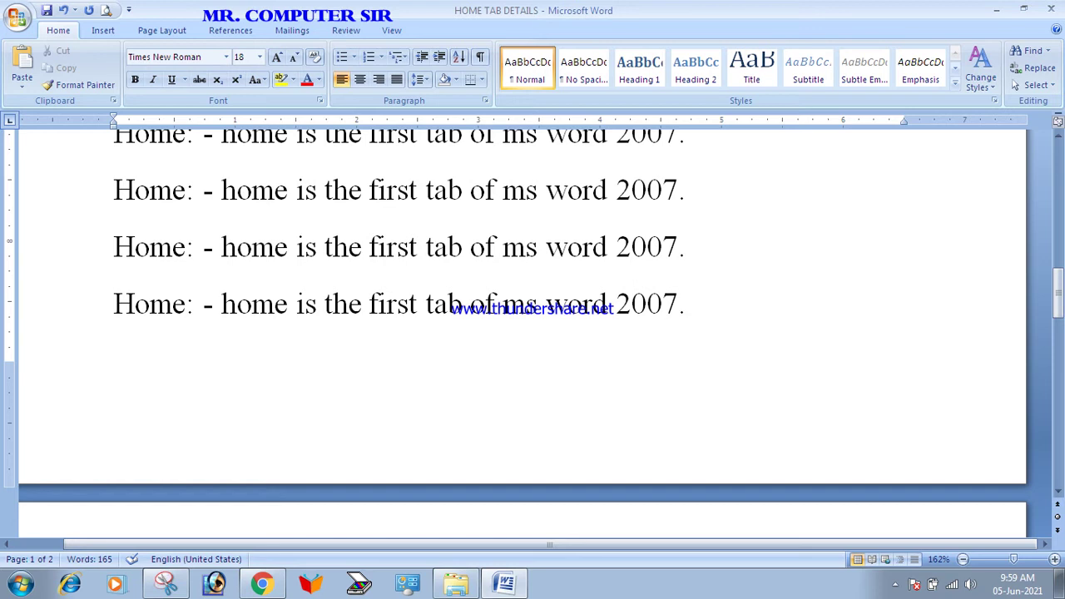
key(ctrl+shift+Up)
key(ctrl+shift+Up)
key(ctrl+shift+Up)
key(ctrl+shift+Up)
key(ctrl+shift+Up)
key(ctrl+shift+Up)
key(ctrl+shift+Up)
key(ctrl+shift+Up)
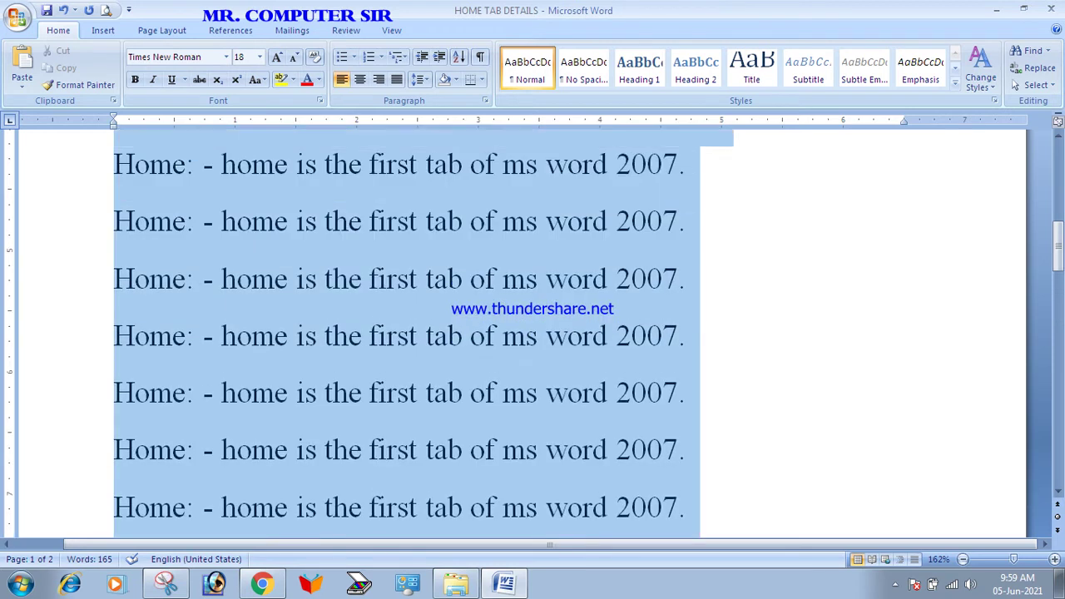
key(Delete)
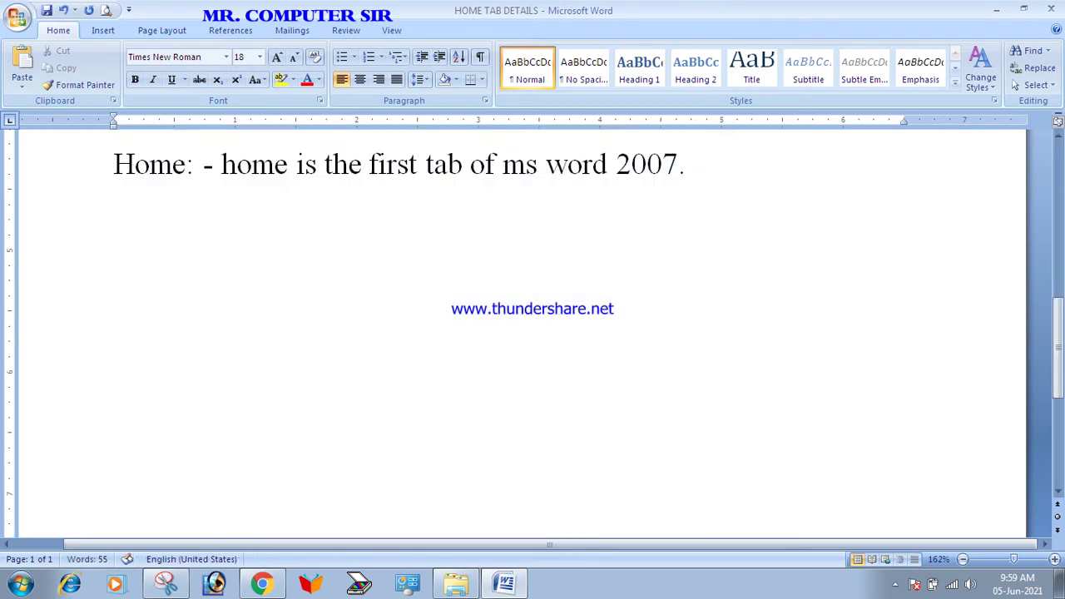
Delete the remaining pasted sentence "Home: - home is the first tab of ms word 2007." below the numbered list
scroll(532, 333, up, 2)
key(shift+Up)
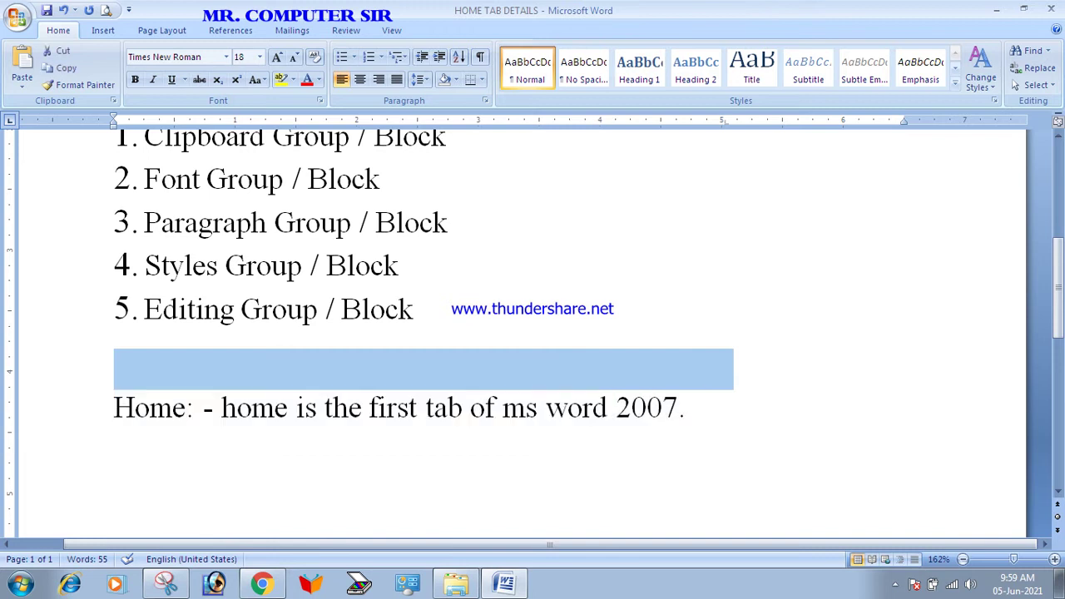
scroll(532, 333, up, 3)
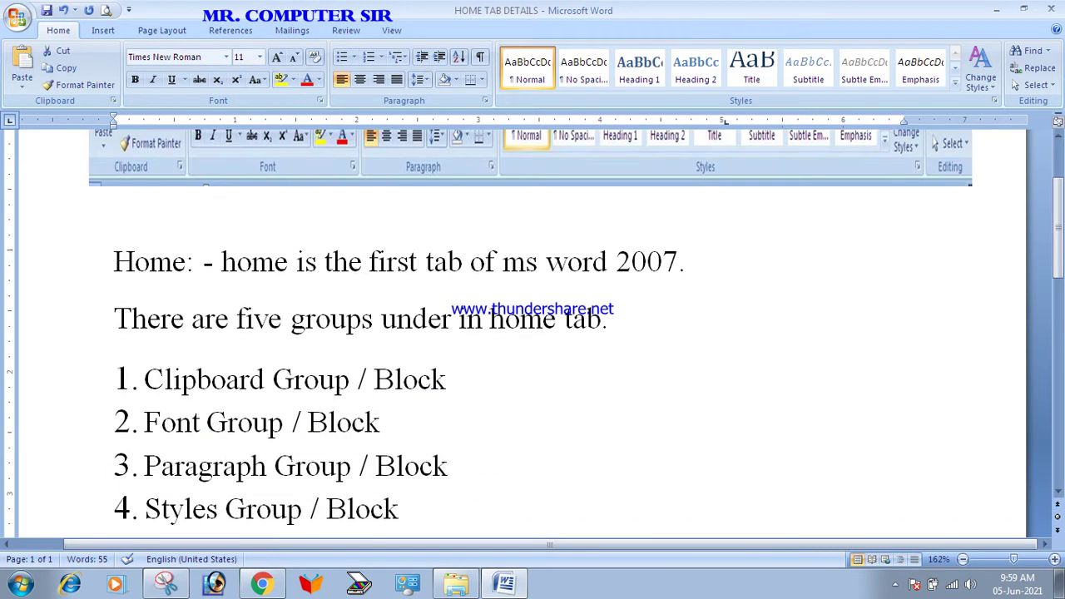
scroll(533, 333, down, 3)
key(ctrl+End)
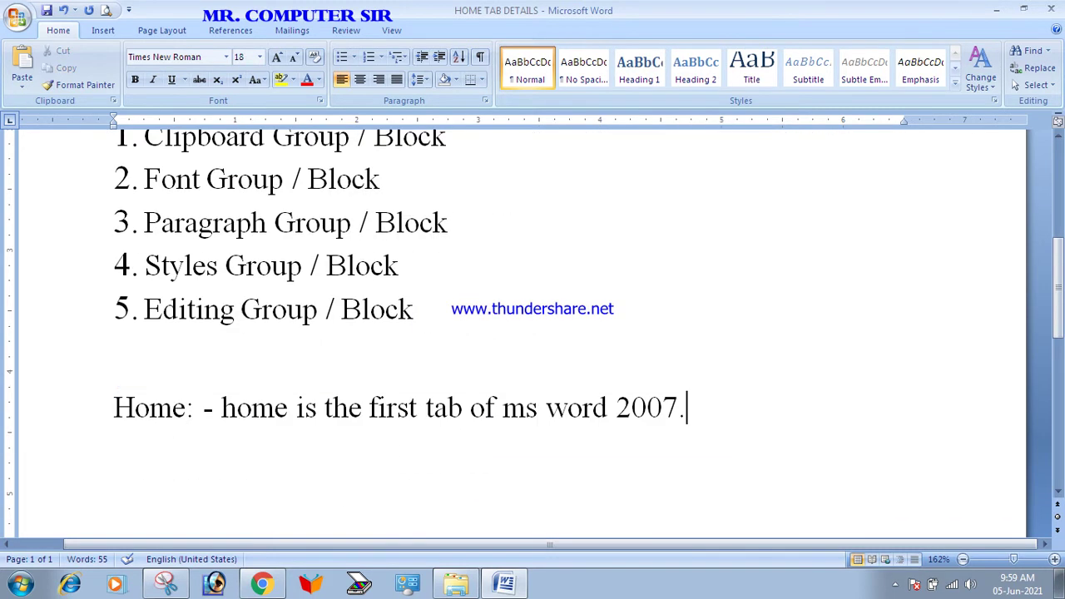
key(shift+Home)
key(Home)
key(ctrl+Right)
key(ctrl+Right)
key(ctrl+Right)
key(shift+End)
key(Home)
key(shift+Down)
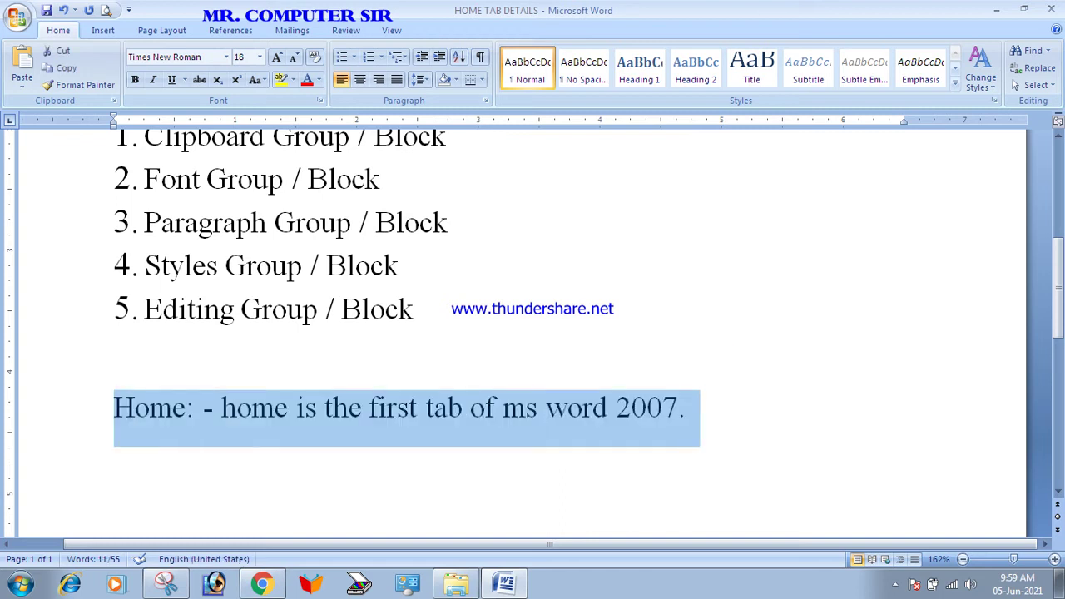
key(Delete)
Copy the original sentence "Home: - home is the first tab of ms word 2007." above the list and remove it from there
scroll(533, 333, up, 4)
key(shift+Up)
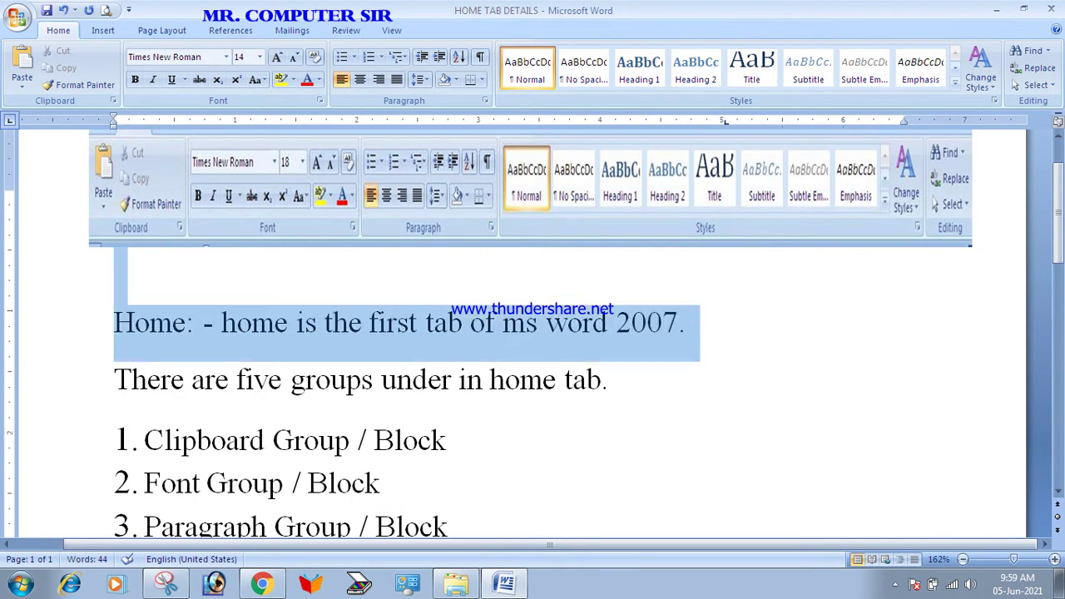
click(136, 323)
key(ctrl+shift+Right)
key(ctrl+shift+Right)
key(ctrl+shift+Right)
key(ctrl+shift+Right)
key(ctrl+shift+Right)
key(ctrl+shift+Right)
key(ctrl+shift+Right)
key(ctrl+shift+Right)
key(ctrl+shift+Right)
key(ctrl+shift+Right)
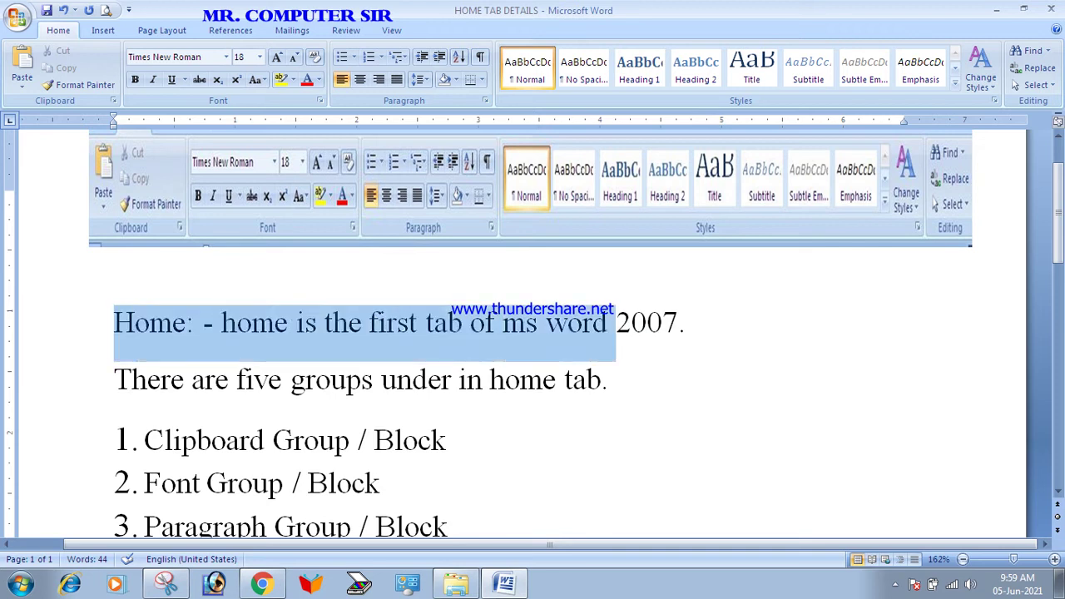
key(ctrl+shift+Right)
key(ctrl+shift+Right)
key(Right)
key(shift+Home)
key(ctrl+c)
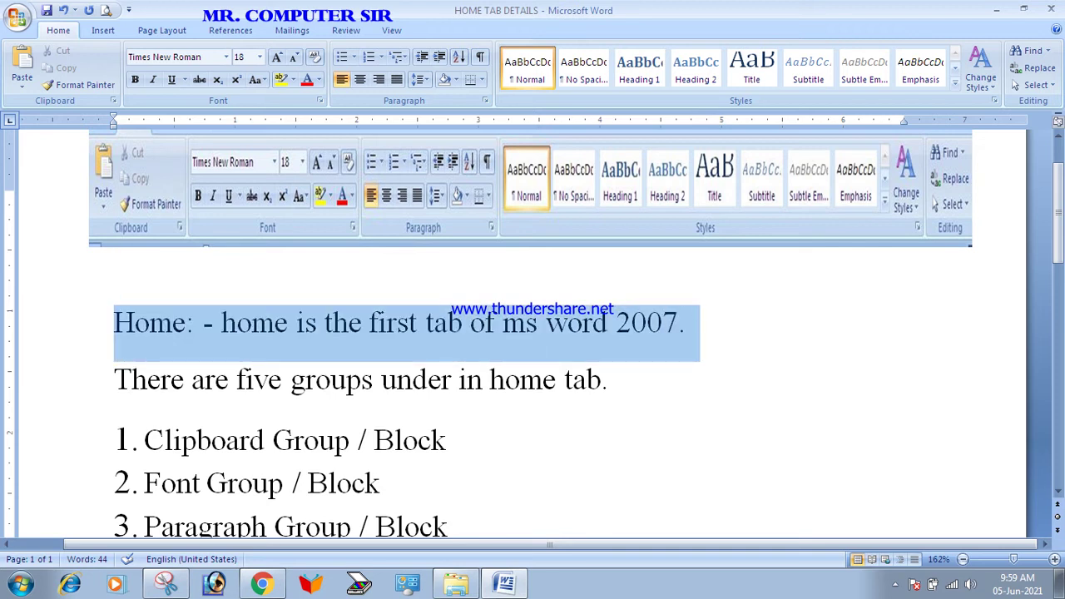
key(Delete)
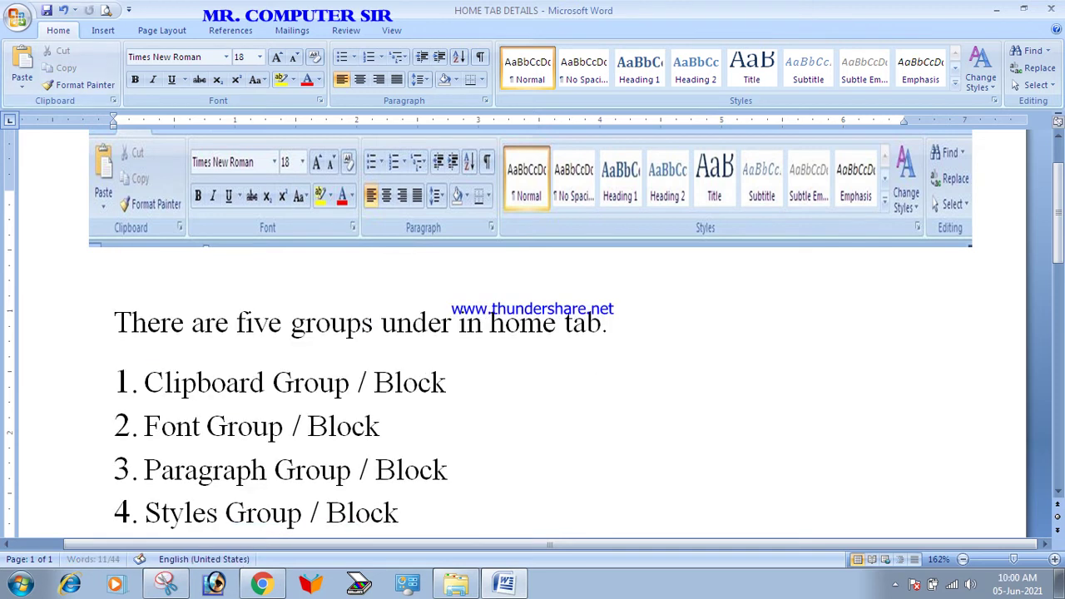
Paste the sentence on a new line above "There are five groups under in home tab." and remove the extra blank line
scroll(533, 333, down, 3)
scroll(532, 333, up, 3)
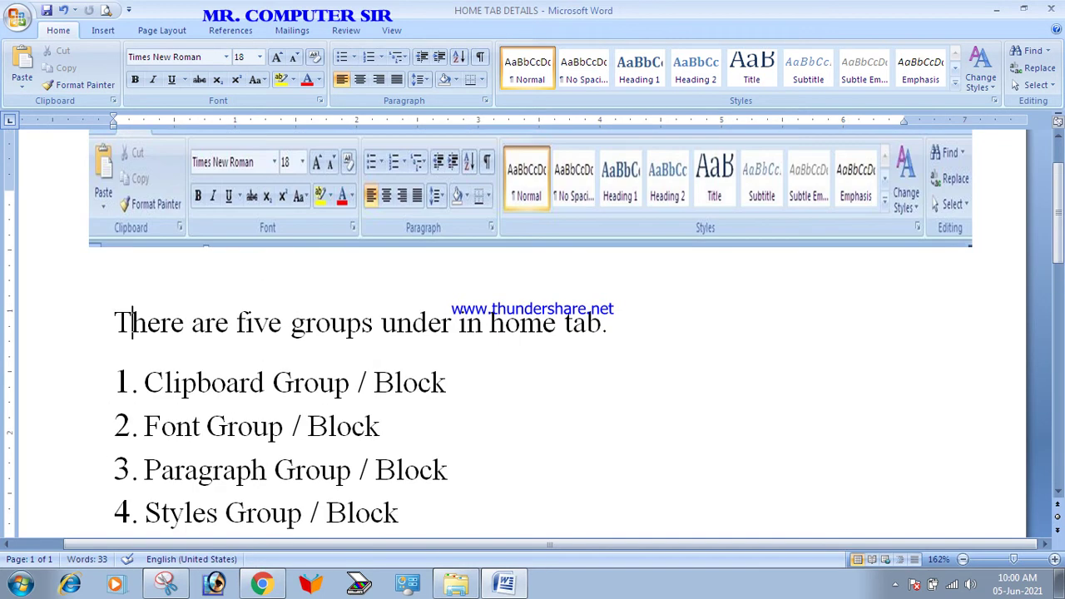
key(Home)
key(Return)
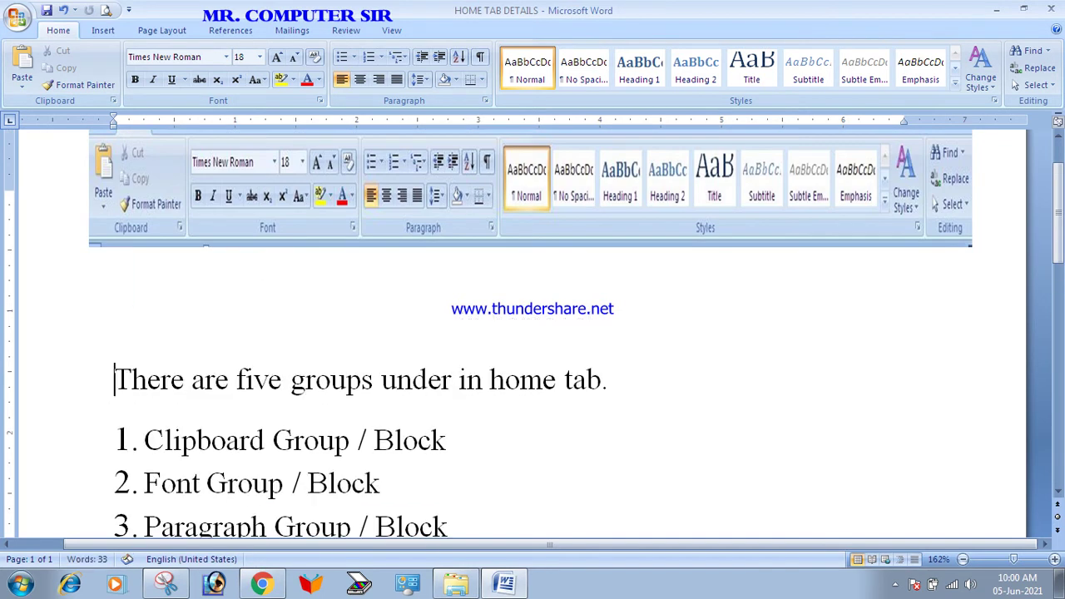
key(shift+Up)
key(Down)
key(ctrl+v)
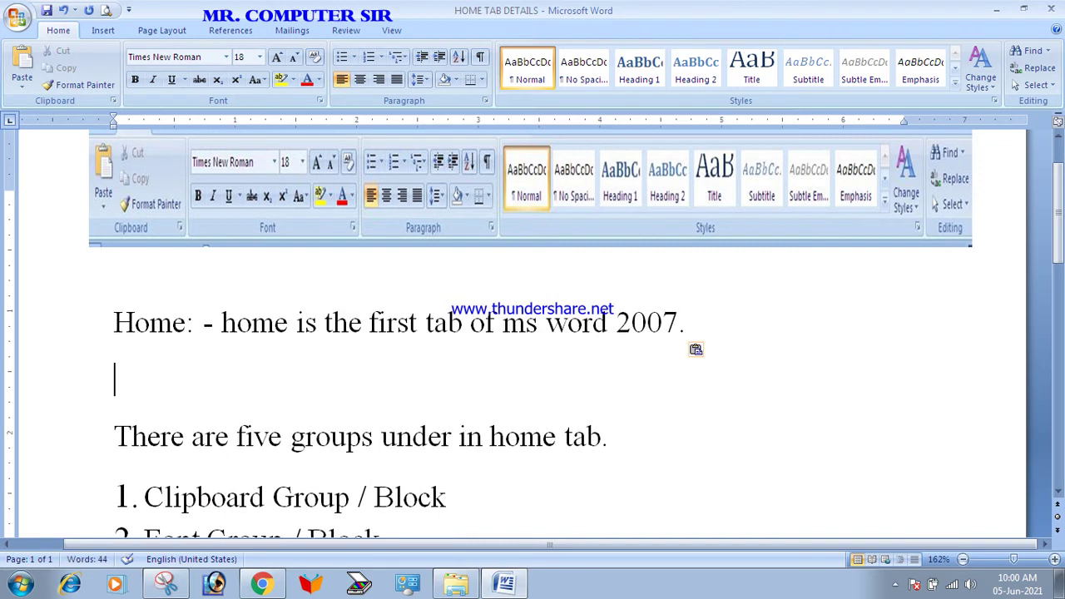
key(Delete)
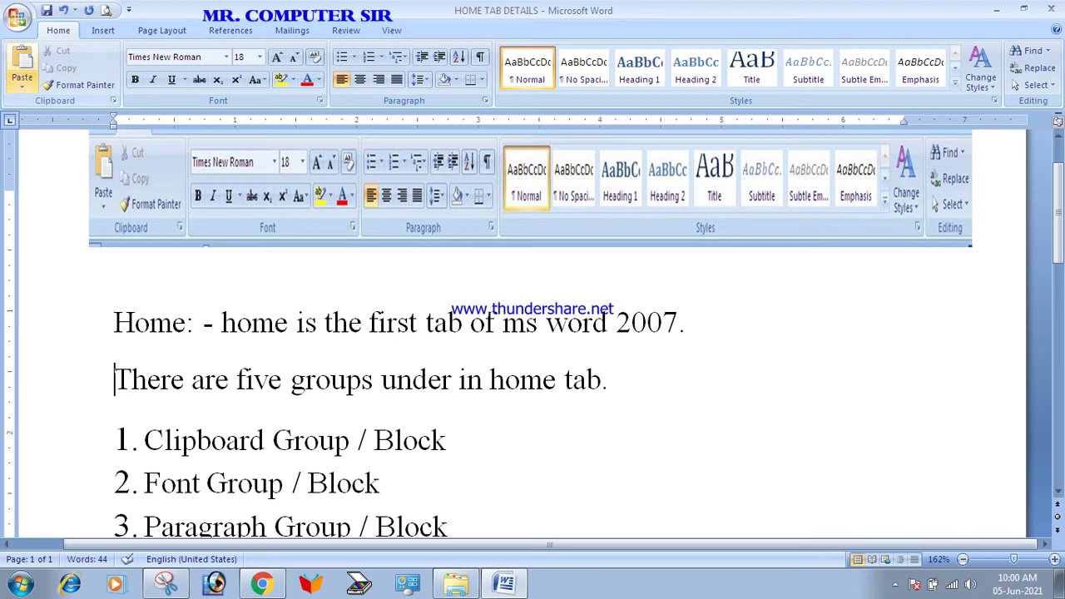
View the Paste options, and select the ribbon picture to examine its Picture Tools formatting commands
click(21, 83)
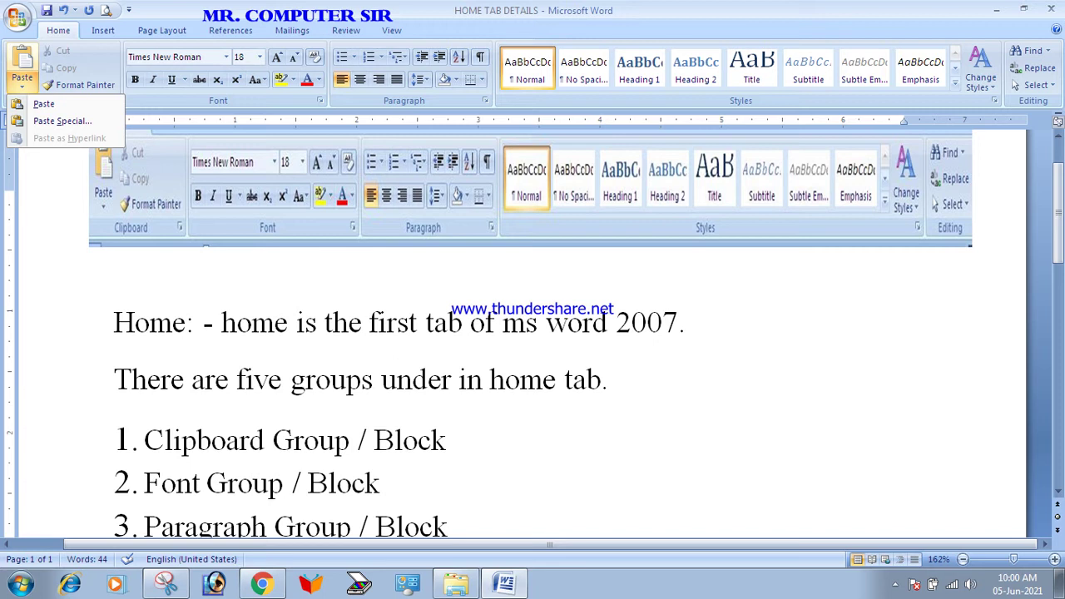
key(Escape)
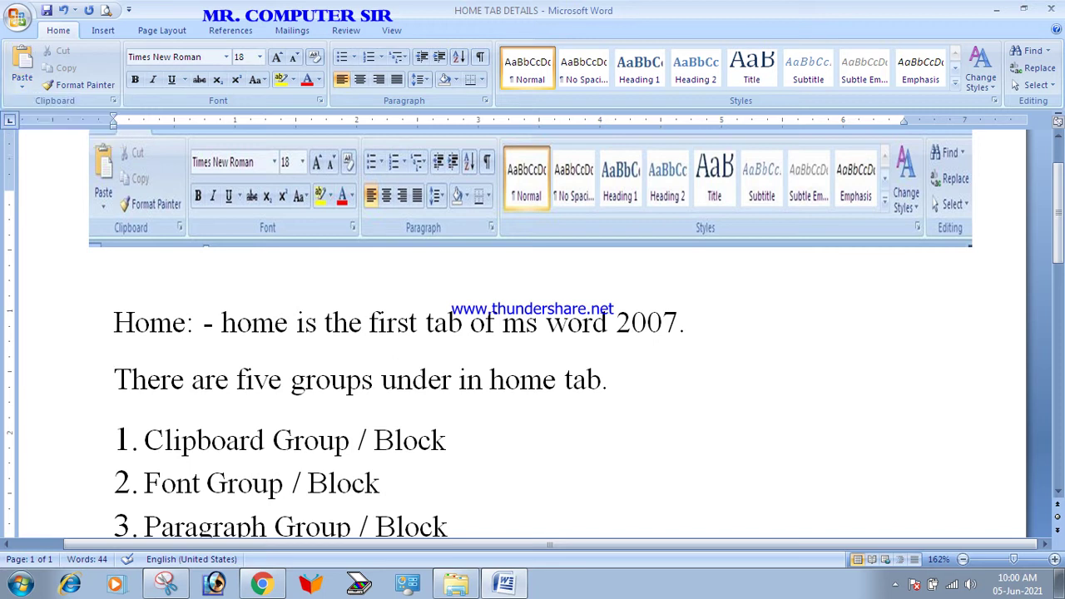
click(530, 187)
scroll(533, 333, up, 2)
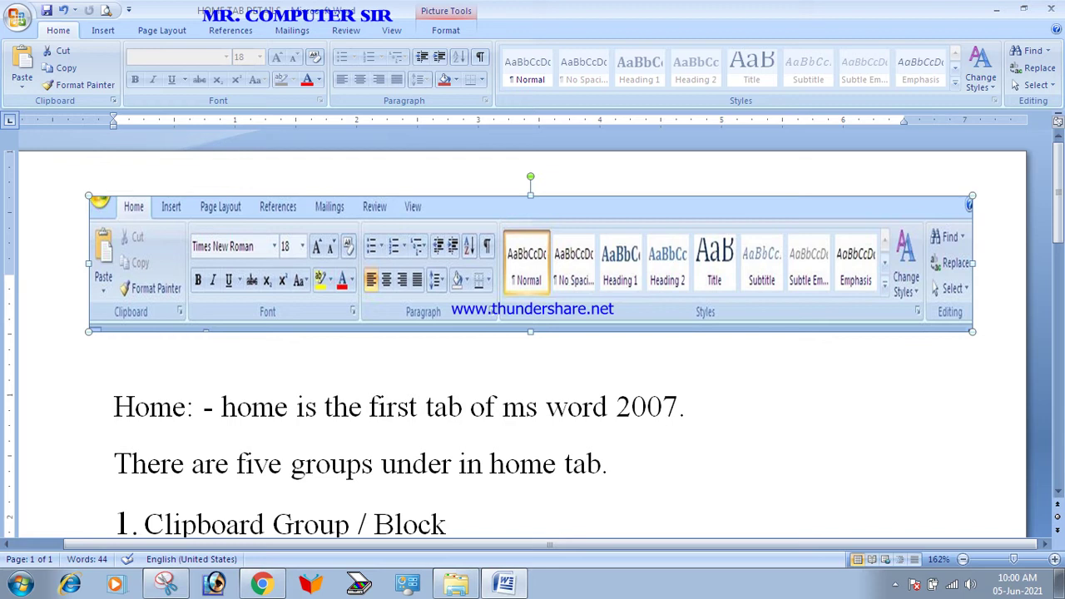
scroll(526, 333, down, 2)
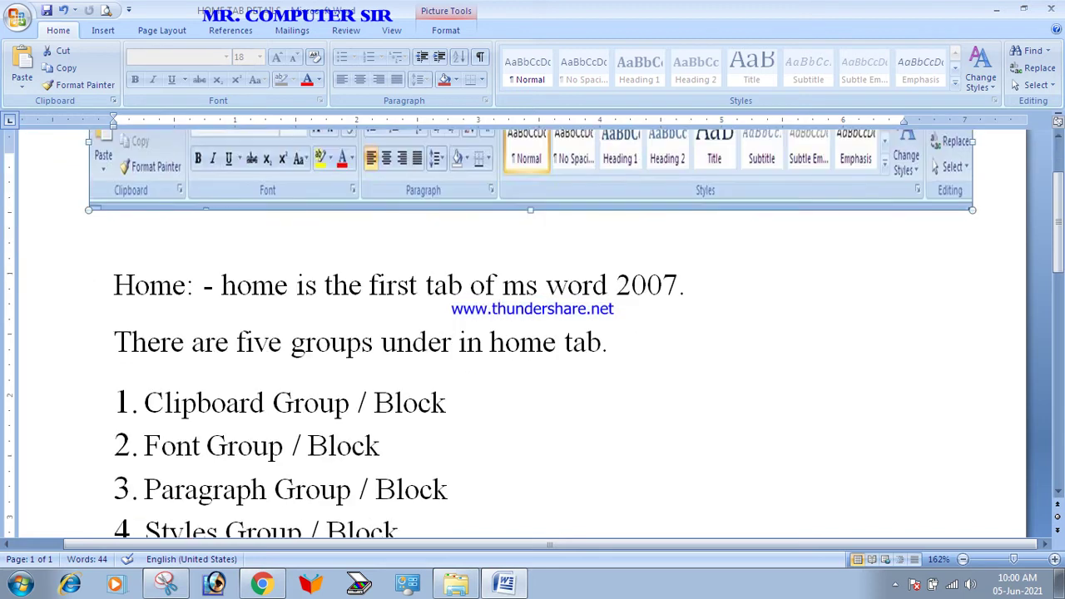
scroll(526, 332, up, 2)
click(446, 30)
scroll(533, 333, down, 1)
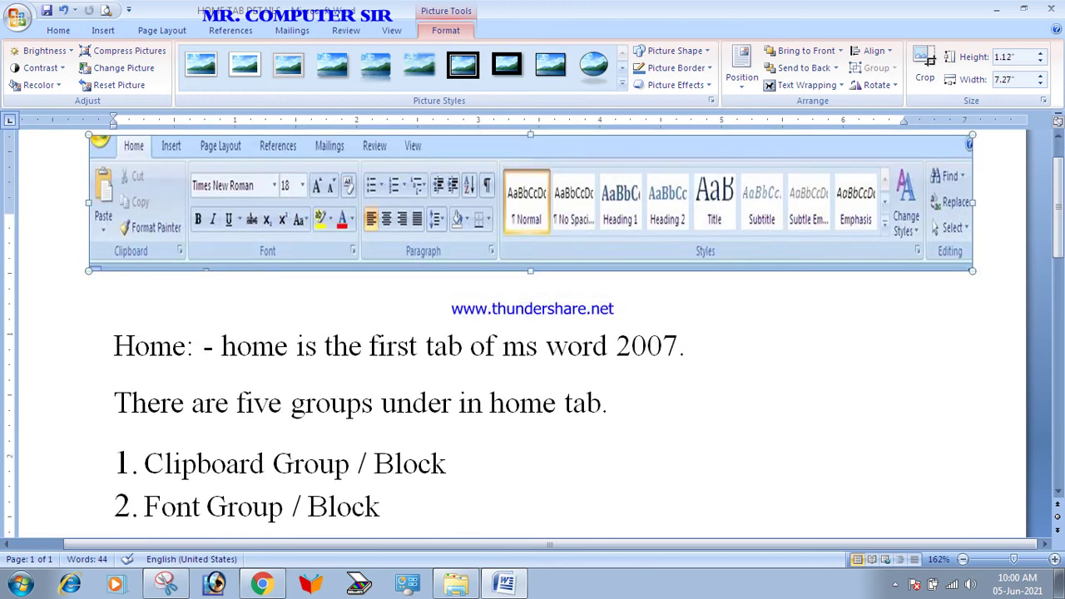
Copy the sentence "Home: - home is the first tab of ms word 2007." and replace it using Paste Special as Picture (Enhanced Metafile)
click(288, 346)
click(268, 403)
drag(684, 345, 113, 346)
click(136, 345)
click(688, 345)
double_click(647, 346)
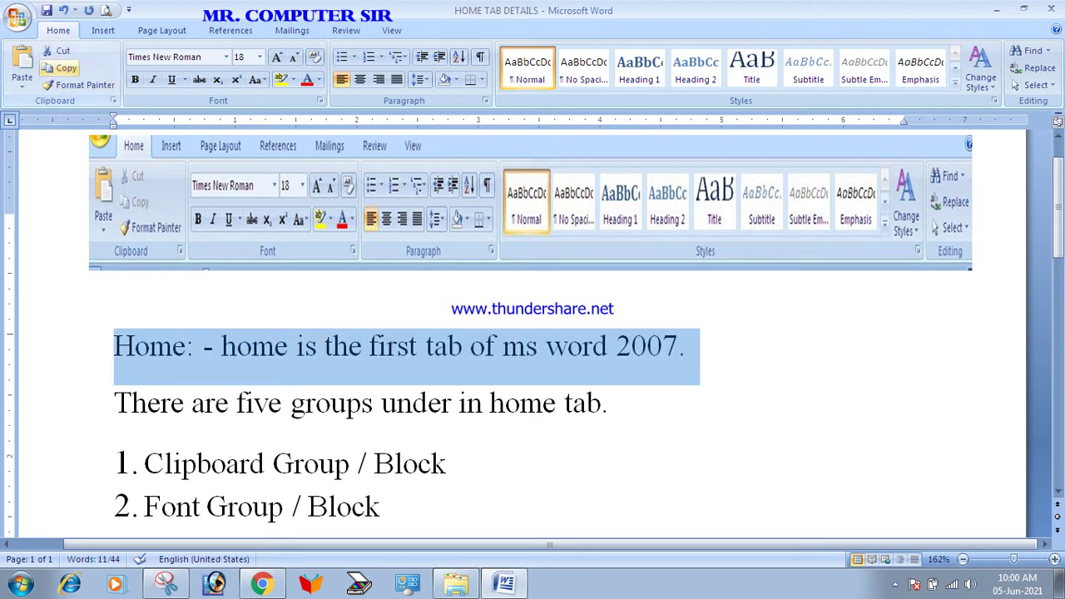
click(22, 83)
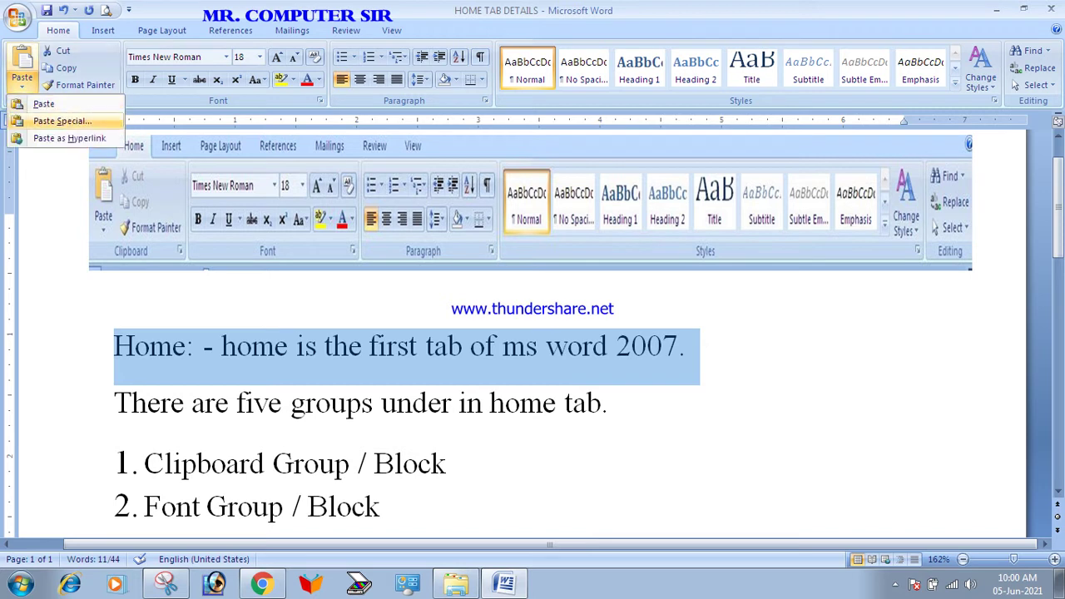
click(62, 121)
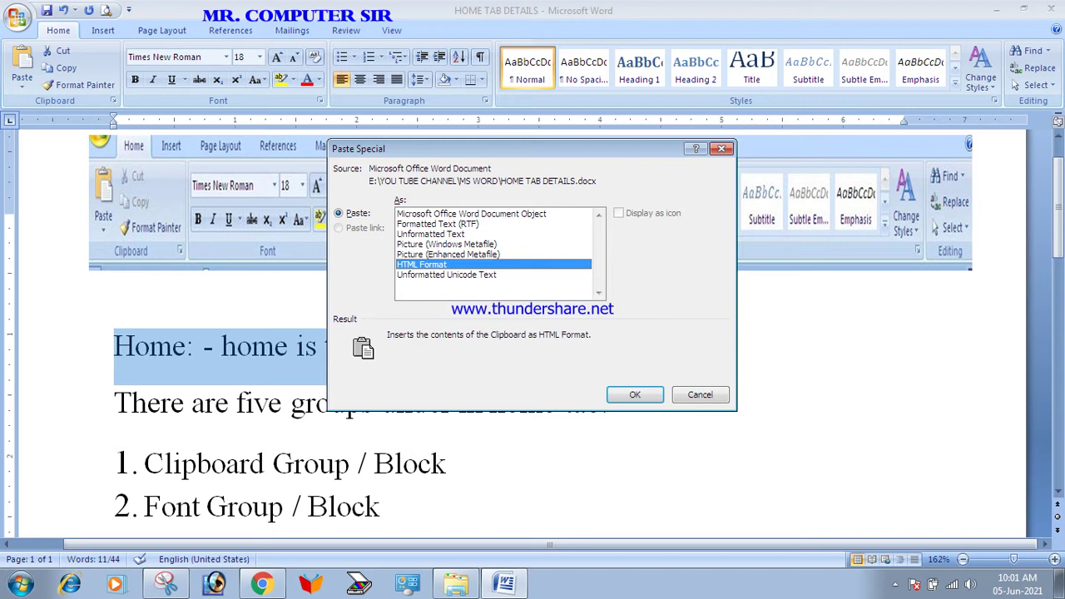
key(Up)
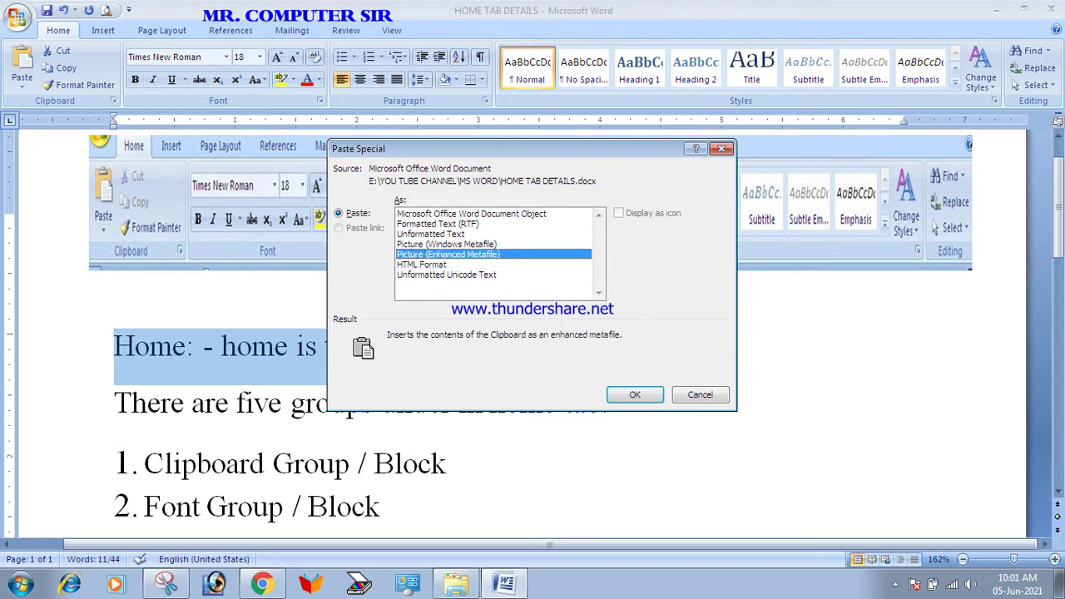
key(Return)
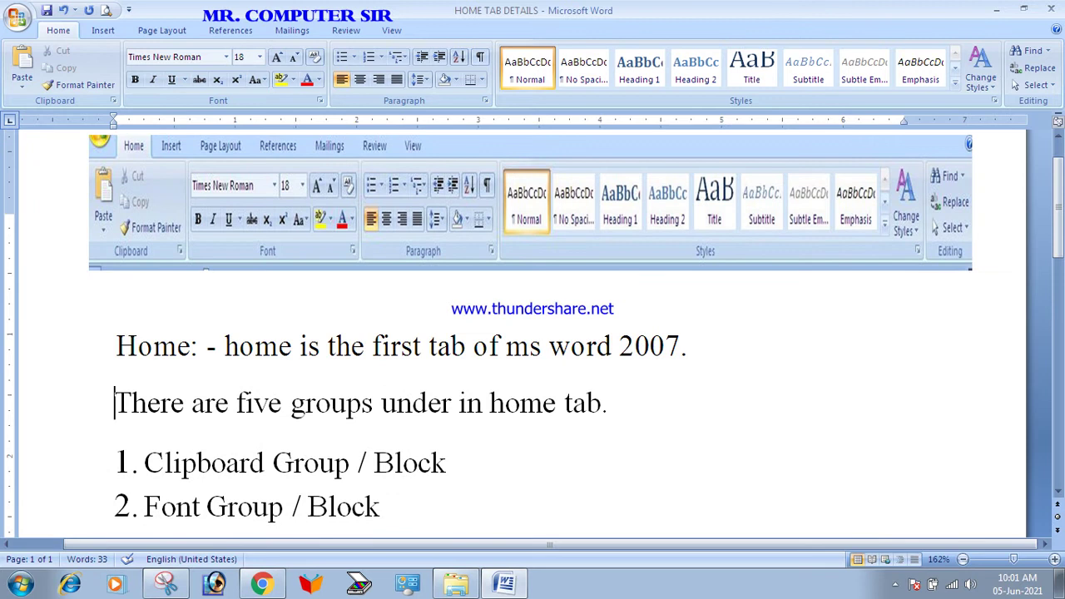
Move the pasted sentence picture into the line about five groups, and undo both the move and the picture paste
click(399, 350)
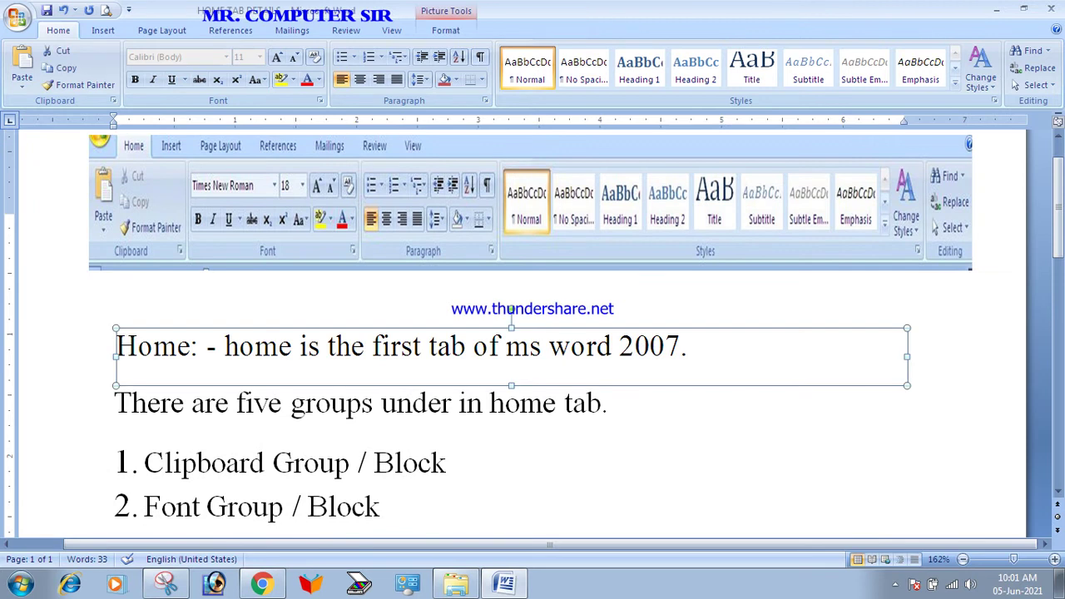
drag(400, 287, 302, 370)
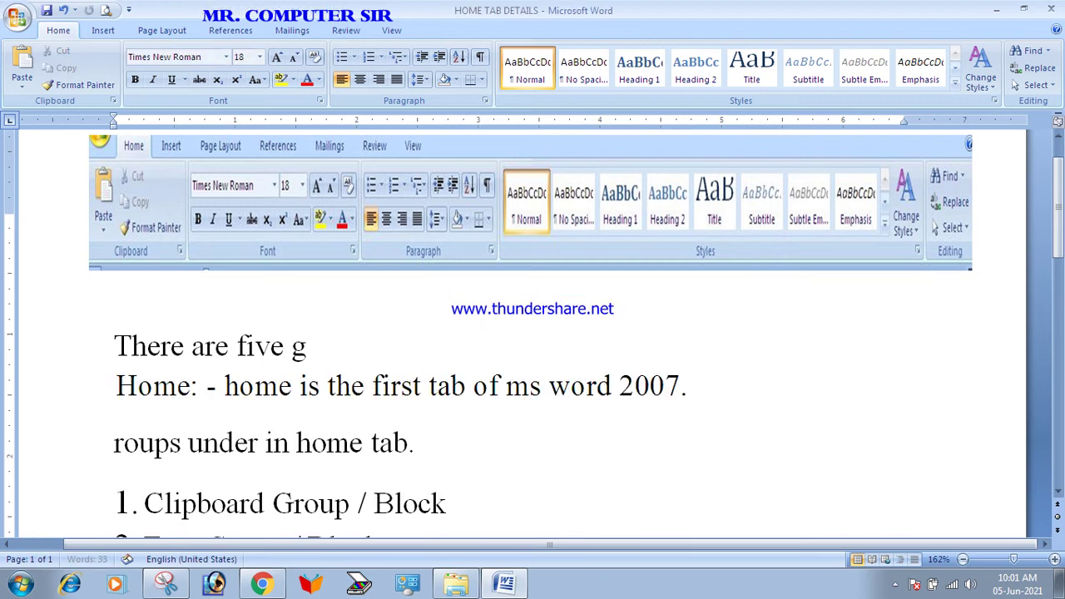
key(ctrl+z)
key(ctrl+z)
key(ctrl+z)
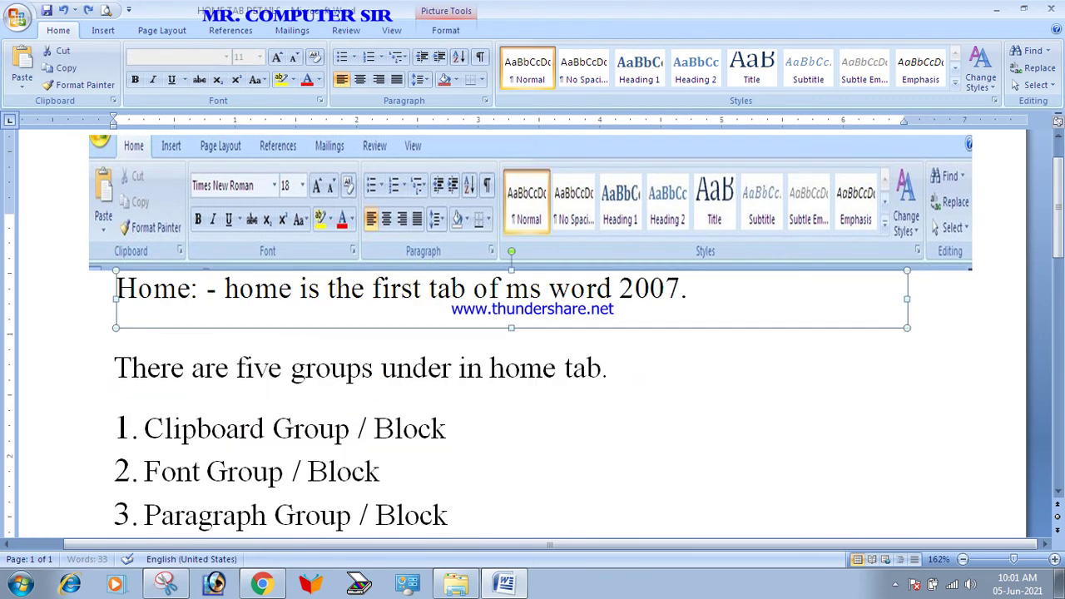
click(333, 346)
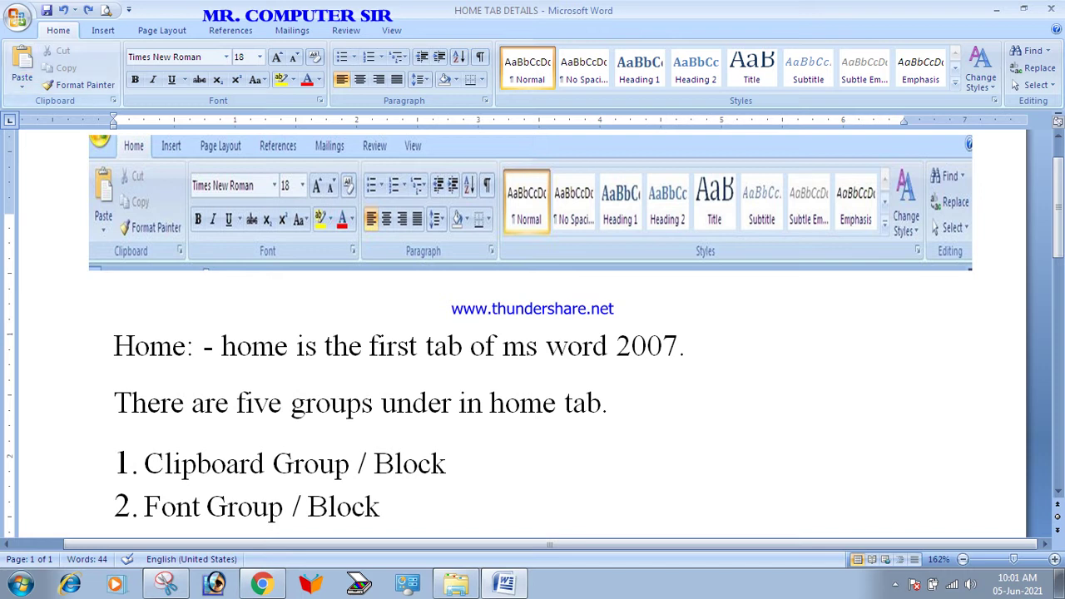
Try to set the font of the "Home: - home is the first tab" sentence to Elephant
scroll(533, 333, down, 2)
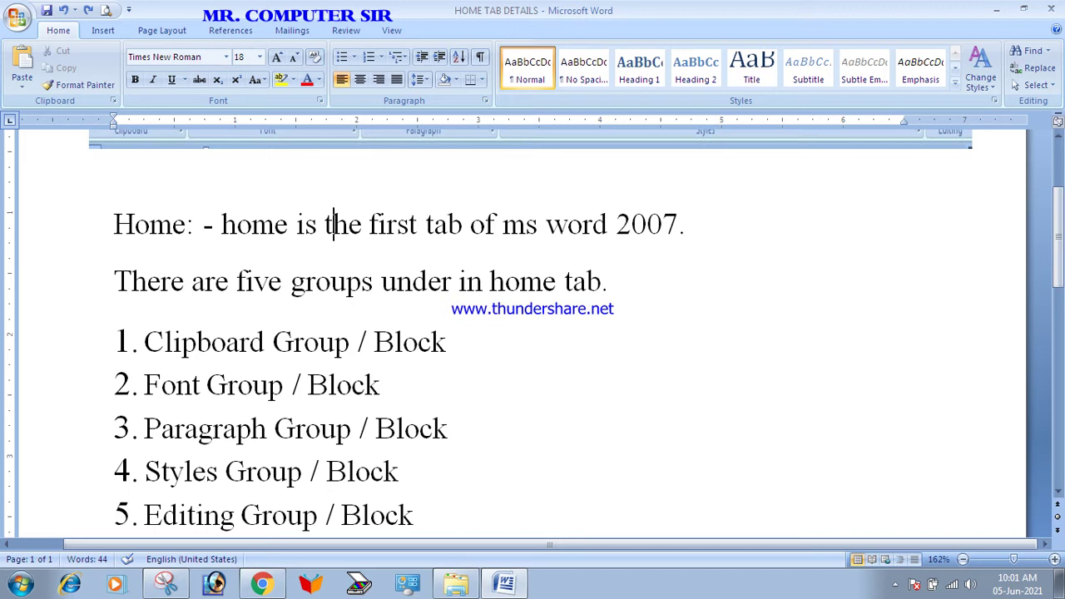
drag(114, 225, 615, 224)
click(688, 224)
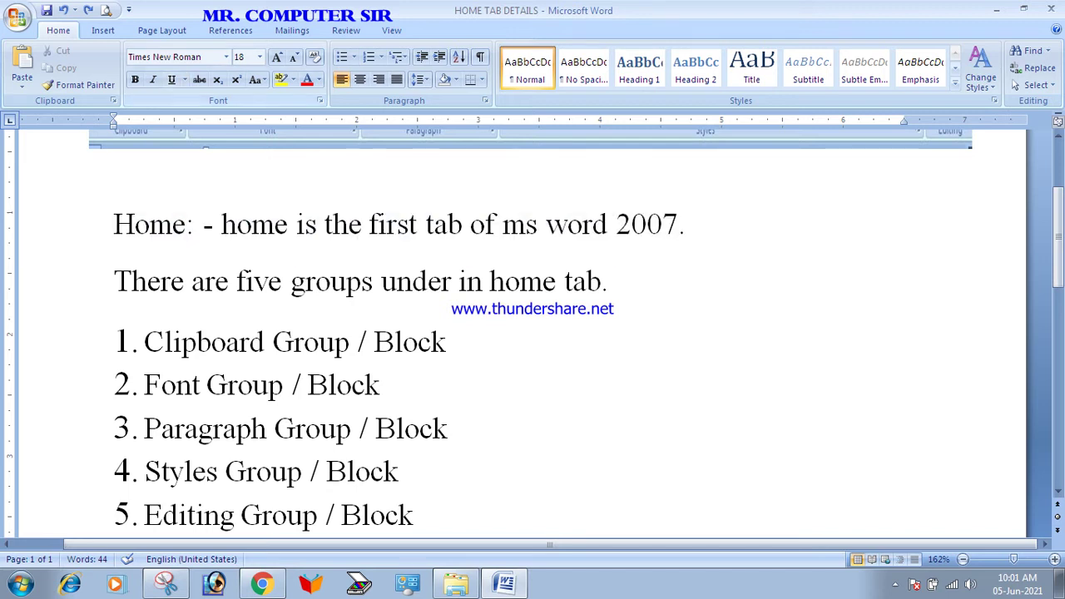
click(166, 57)
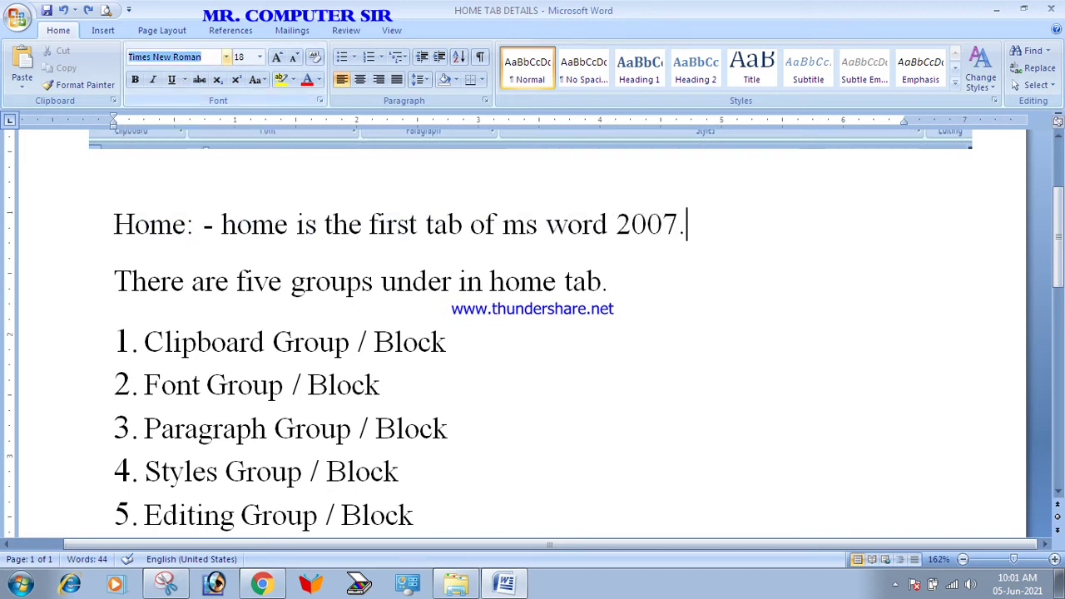
key(BackSpace)
text(Elephant)
key(Return)
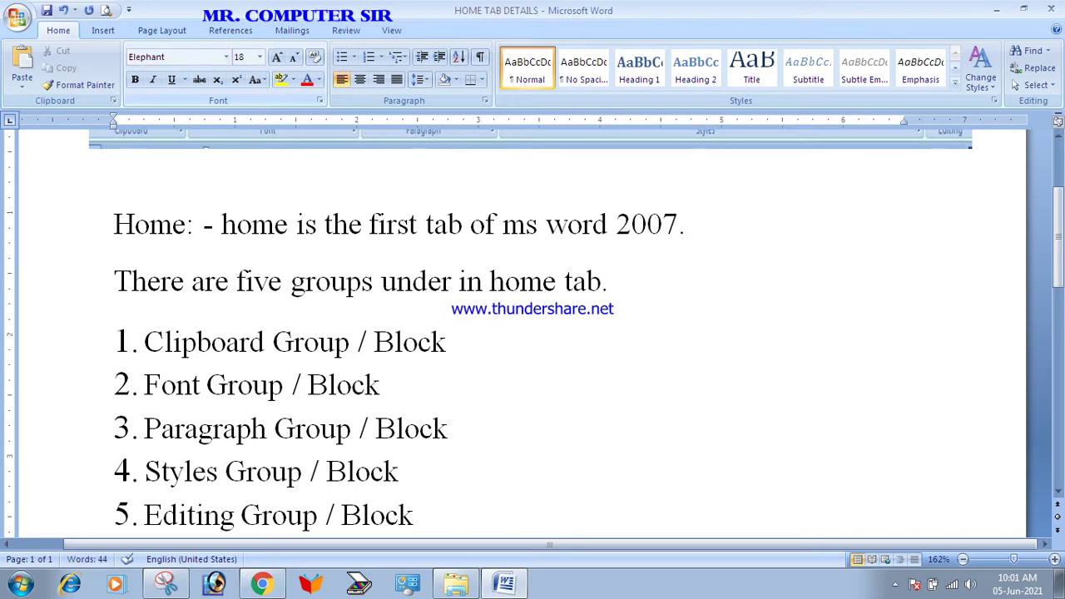
Select the whole sentence "Home: - home is the first tab of ms word 2007." and change its font to Elephant
click(275, 224)
drag(704, 229, 113, 229)
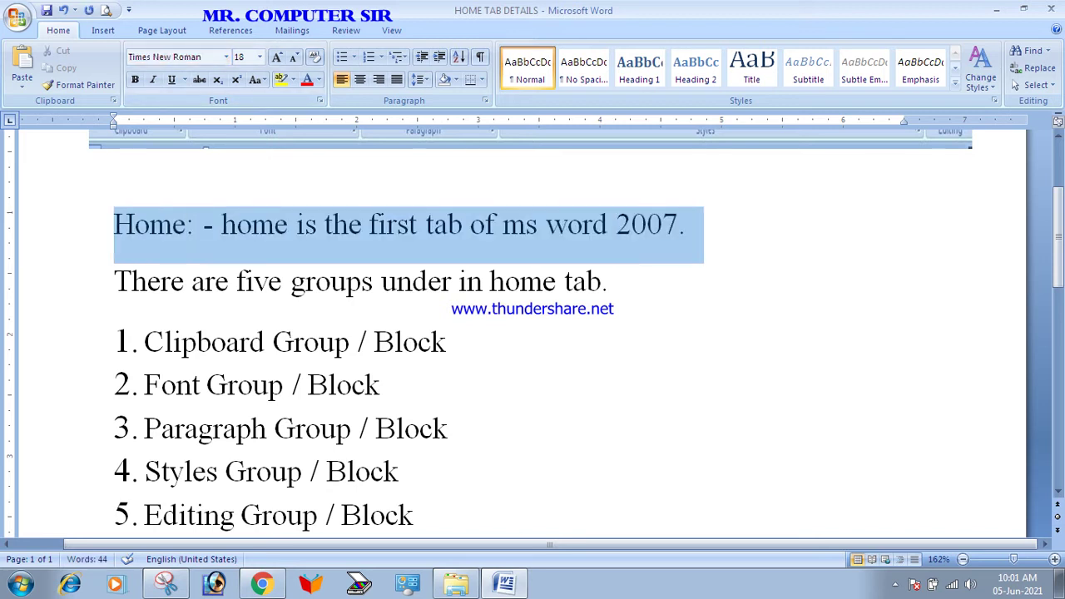
click(226, 56)
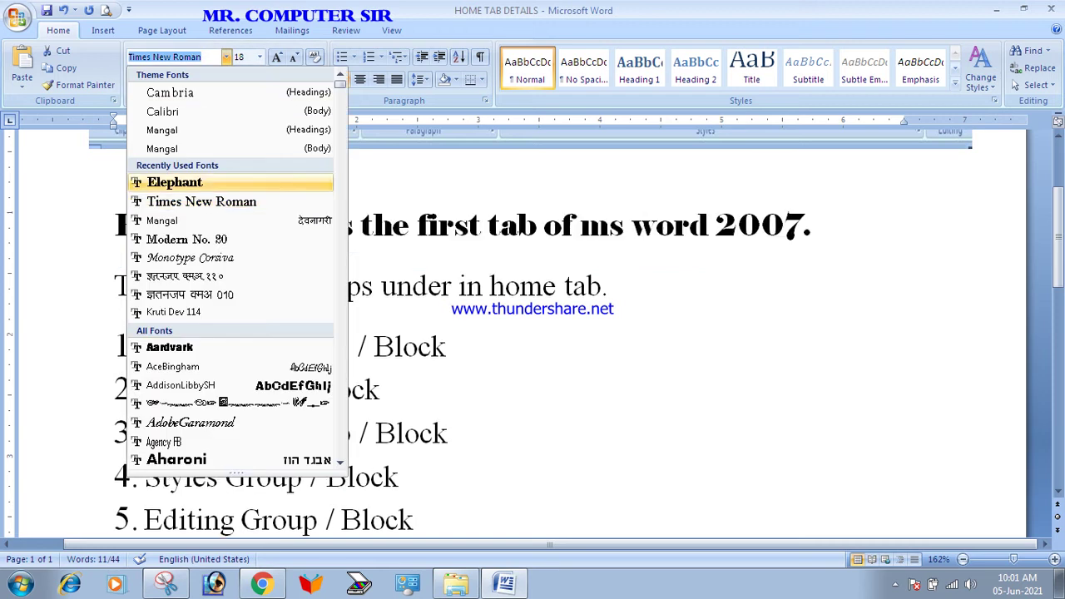
click(154, 181)
click(381, 389)
click(355, 225)
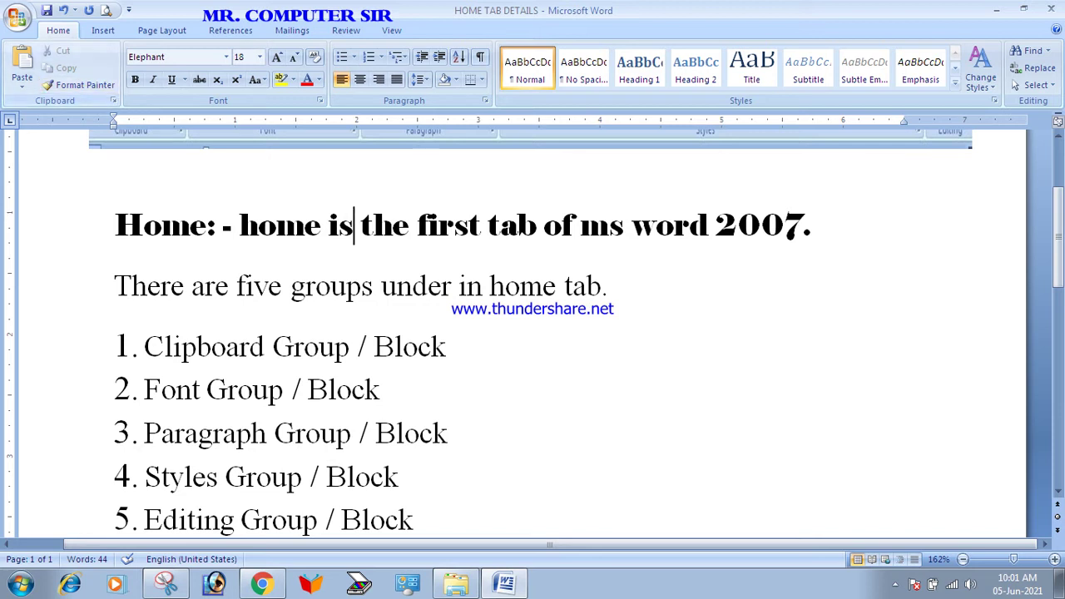
Copy the formatting of "2007." to the sentence "There are five groups under in home tab." with Format Painter
key(End)
key(shift+Left)
key(shift+Left)
key(shift+Left)
key(shift+Left)
key(shift+Left)
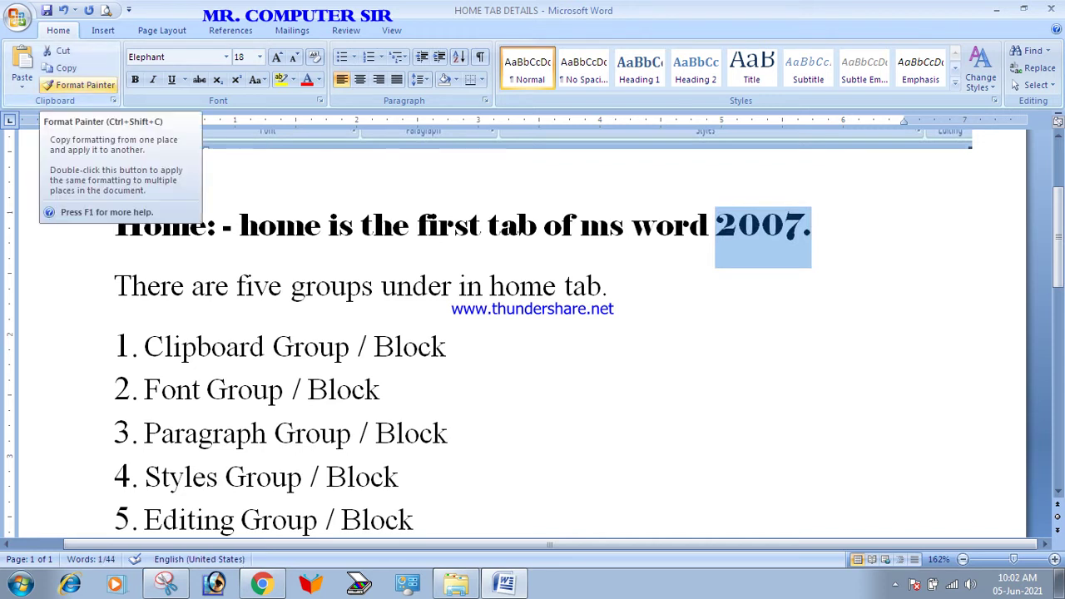
click(81, 85)
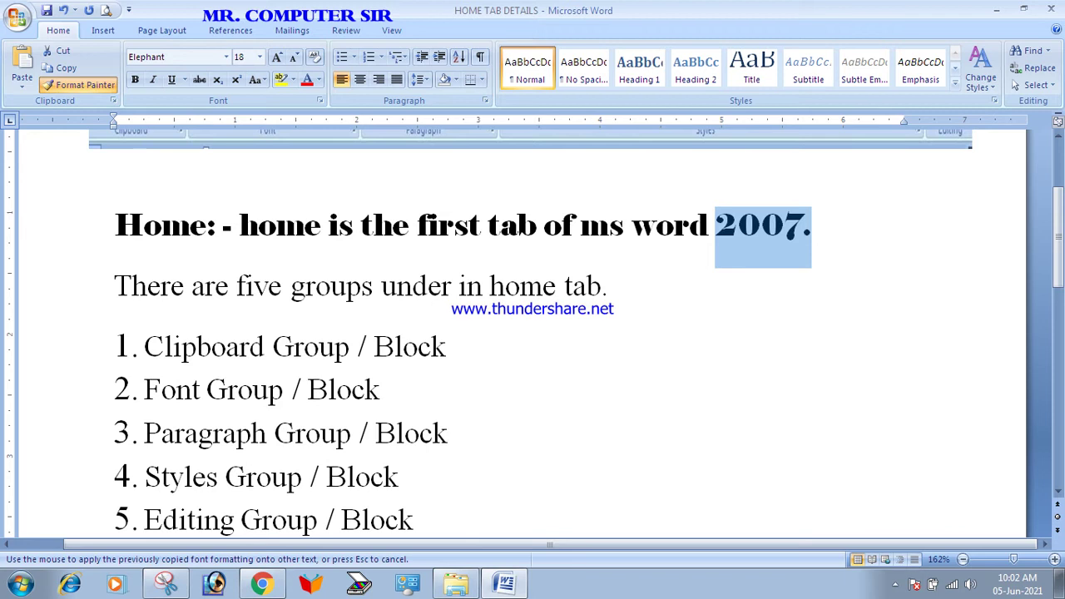
drag(114, 286, 623, 285)
click(382, 395)
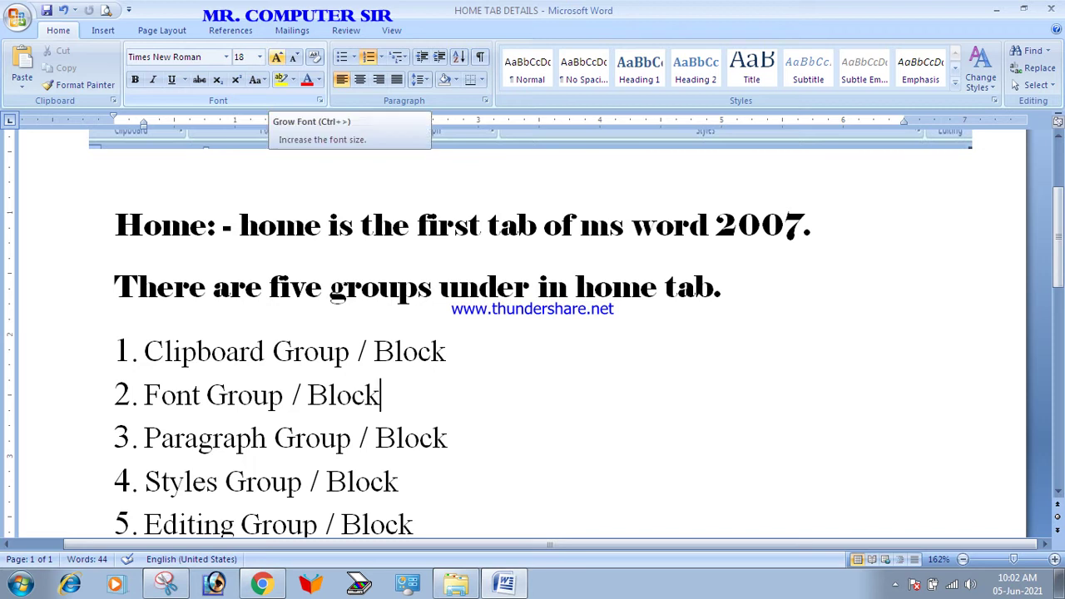
Select the sentence "Home: - home is the first tab of ms word 2007." backwards from its end and forwards from its start, and clear the selection
scroll(533, 333, up, 1)
scroll(532, 333, up, 2)
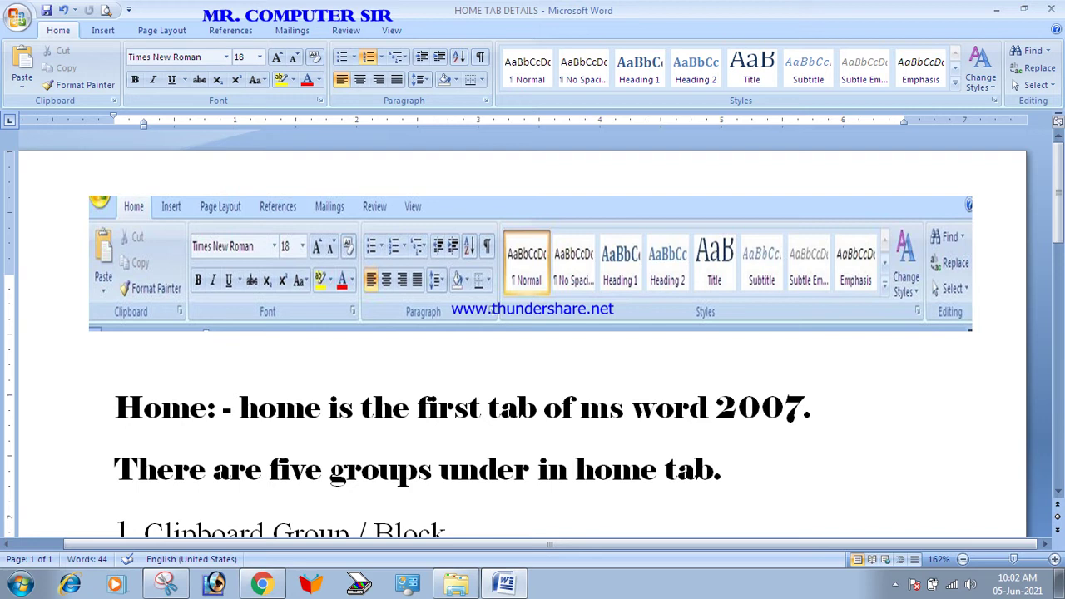
click(429, 406)
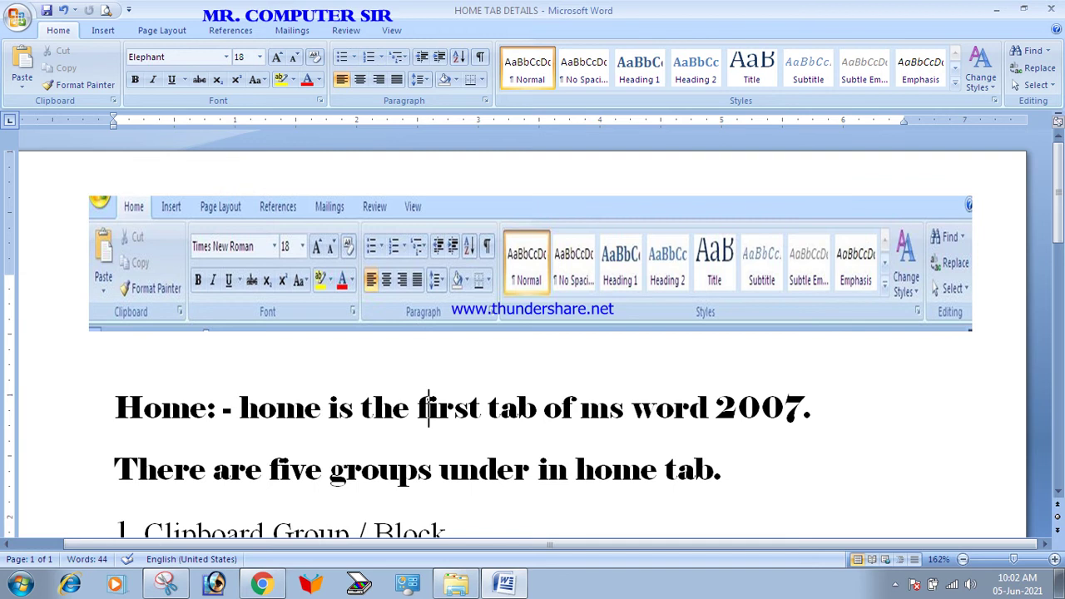
scroll(533, 333, down, 3)
drag(812, 225, 724, 286)
click(723, 286)
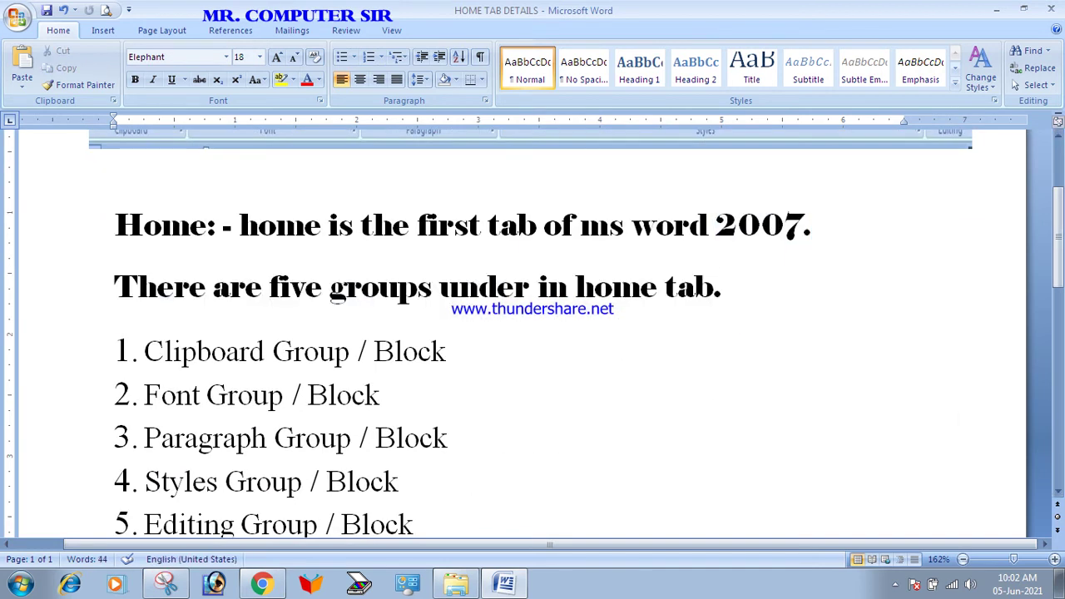
click(812, 225)
drag(813, 225, 100, 225)
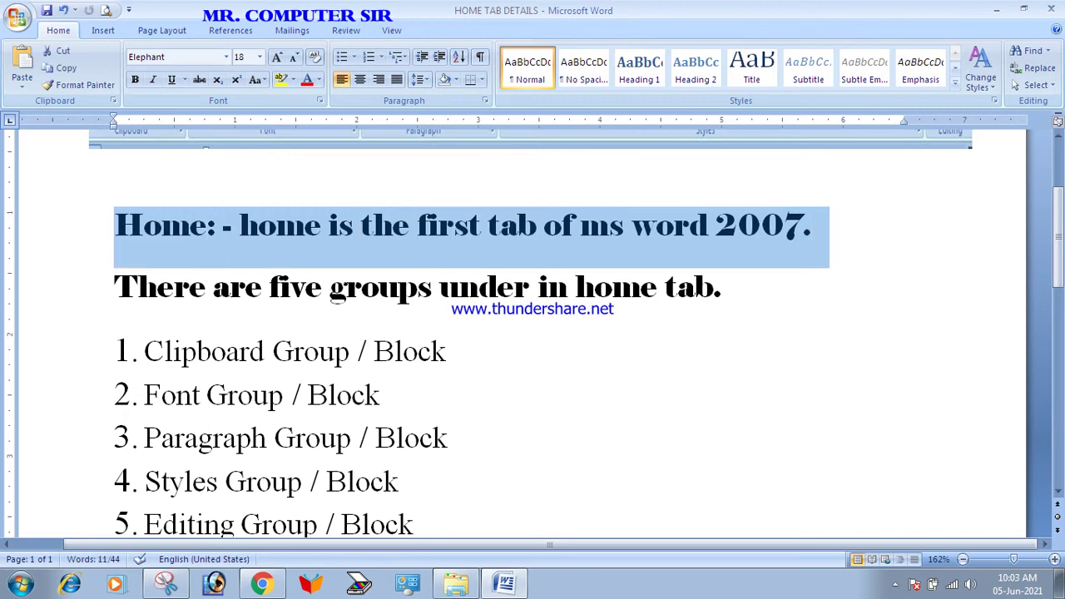
click(114, 224)
drag(114, 224, 824, 224)
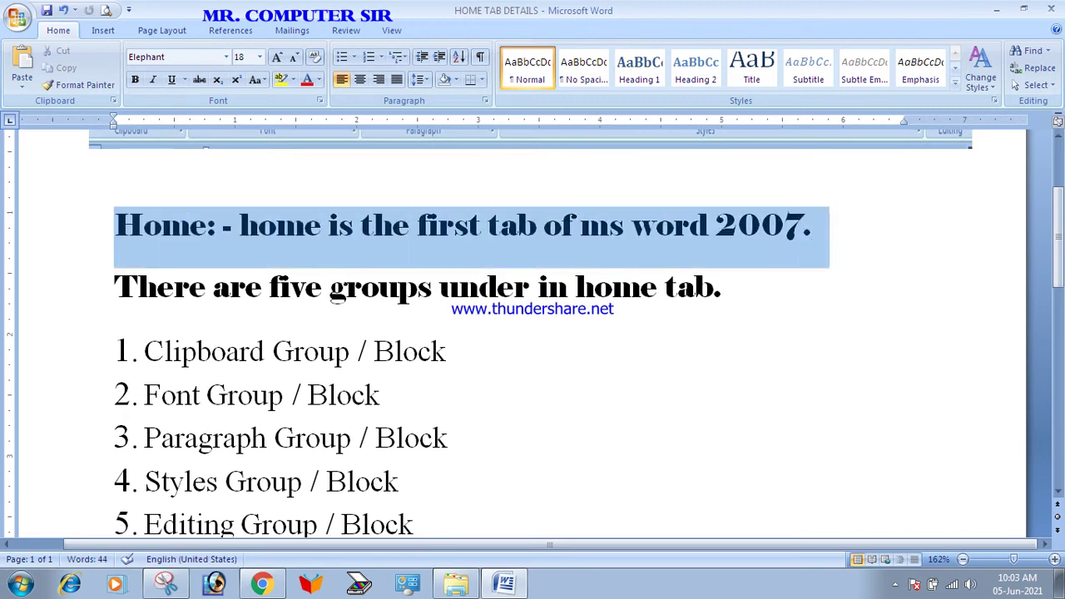
click(381, 396)
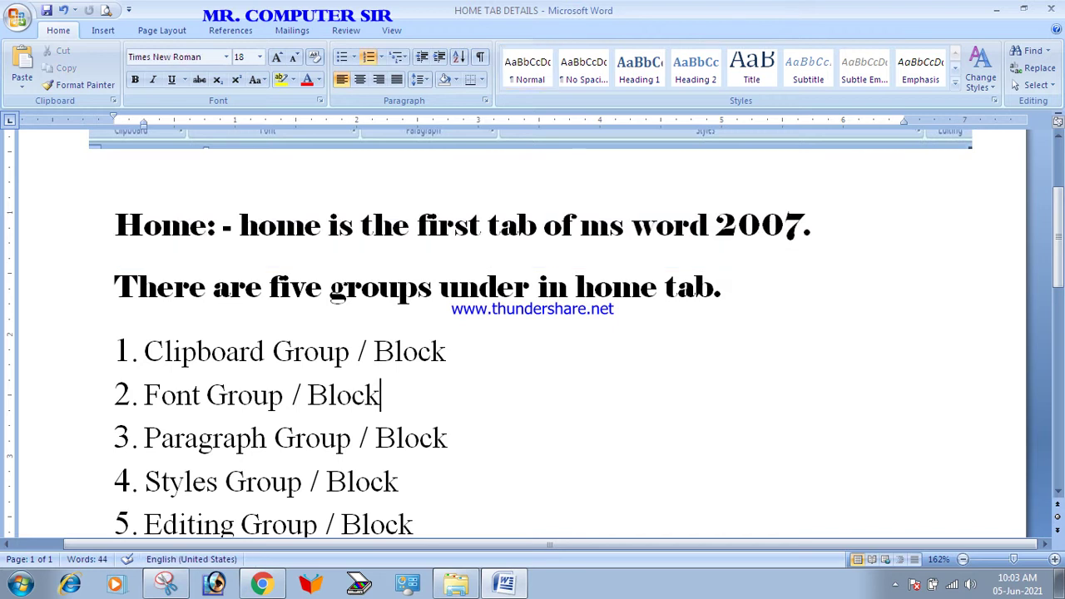
Select the whole sentence "Home: - home is the first tab of ms word 2007." and change its font to Monotype Corsiva
click(114, 224)
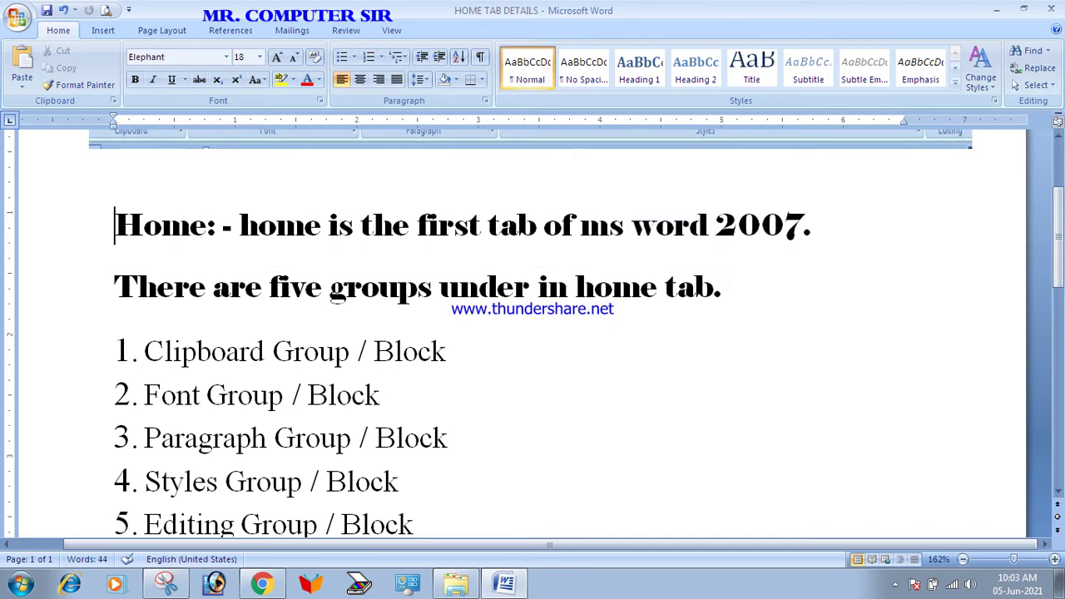
key(shift+Right)
key(shift+Right)
key(shift+Right)
key(shift+Right)
key(shift+Right)
key(shift+Right)
key(shift+Right)
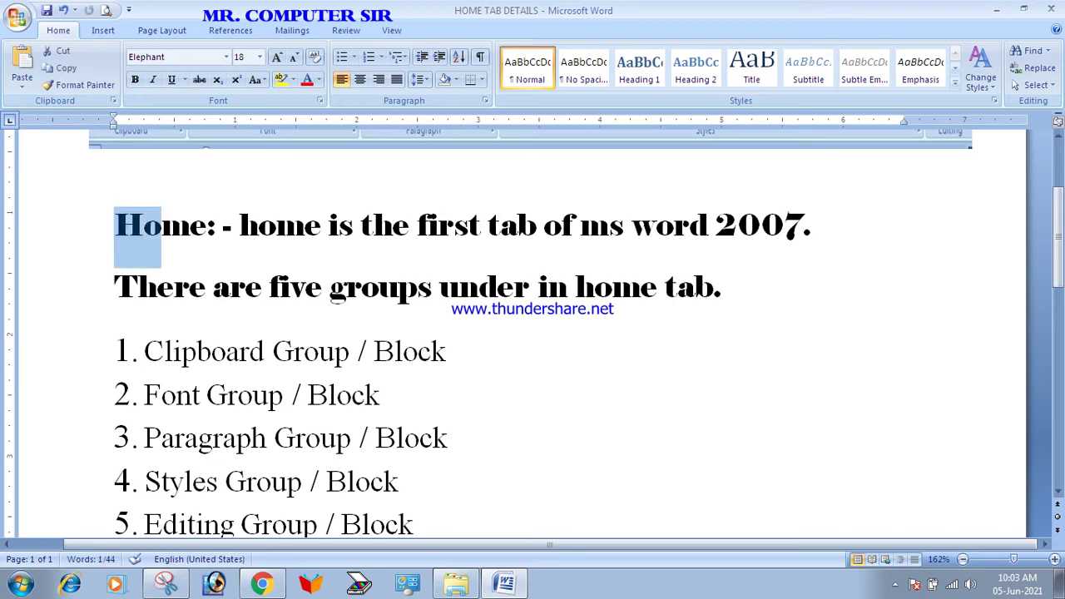
key(shift+Right)
key(shift+Right)
key(shift+Right)
key(shift+Right)
key(shift+Right)
key(shift+Right)
key(shift+Right)
key(shift+Right)
key(shift+Right)
key(shift+Right)
key(shift+Right)
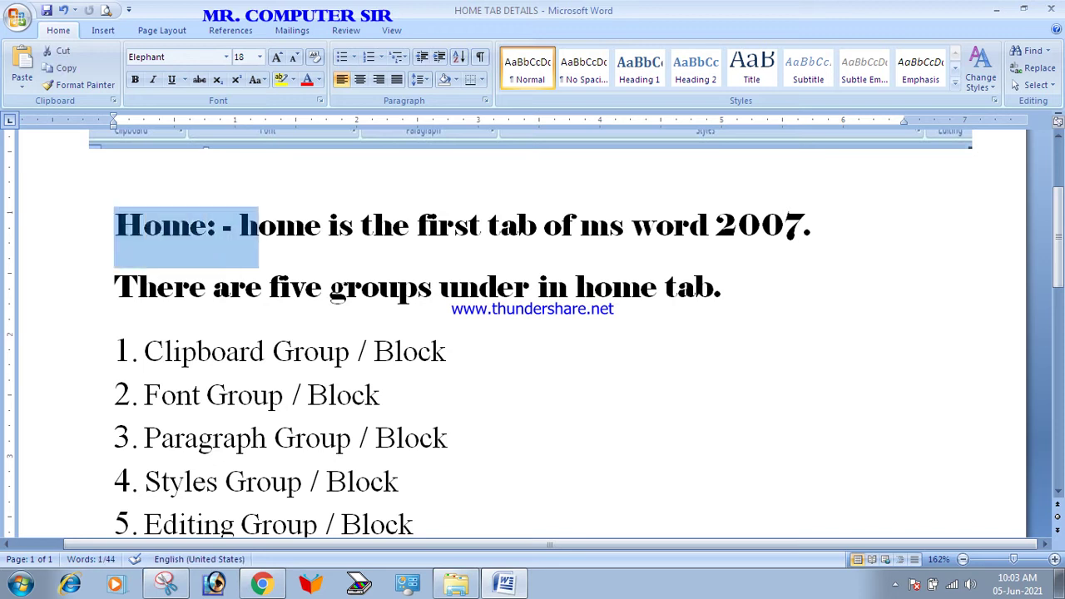
key(shift+Right)
key(shift+Right)
key(shift+Right)
key(shift+Right)
key(shift+Right)
key(shift+Right)
key(shift+Right)
key(shift+Right)
key(shift+Right)
key(shift+Right)
key(shift+Right)
key(shift+Right)
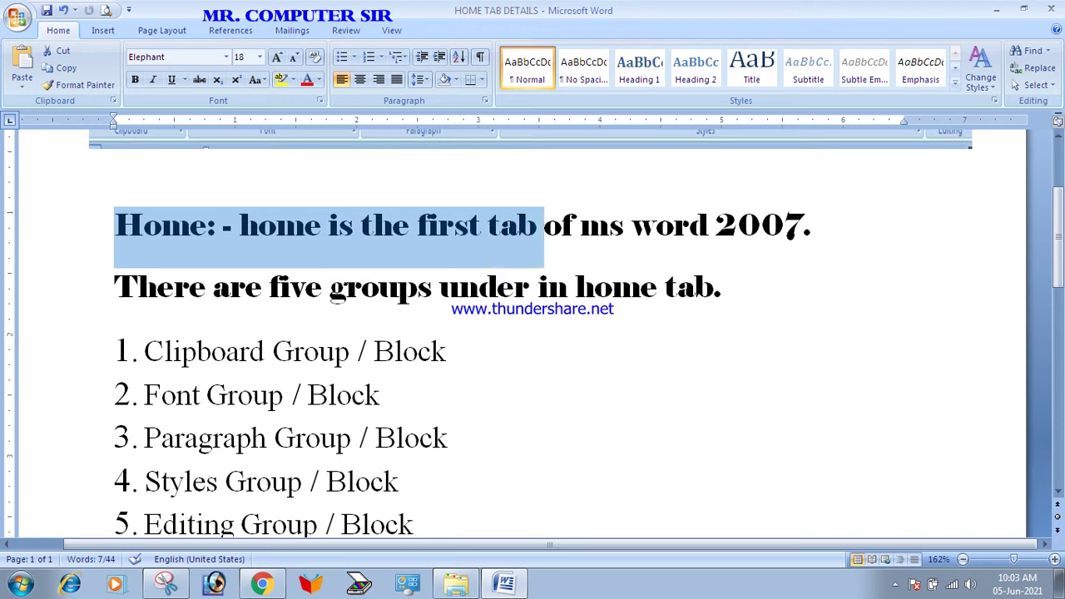
key(ctrl+shift+Right)
key(ctrl+shift+Right)
key(ctrl+shift+Right)
key(shift+Right)
key(shift+Right)
key(shift+Right)
key(shift+Right)
key(shift+Right)
key(shift+Right)
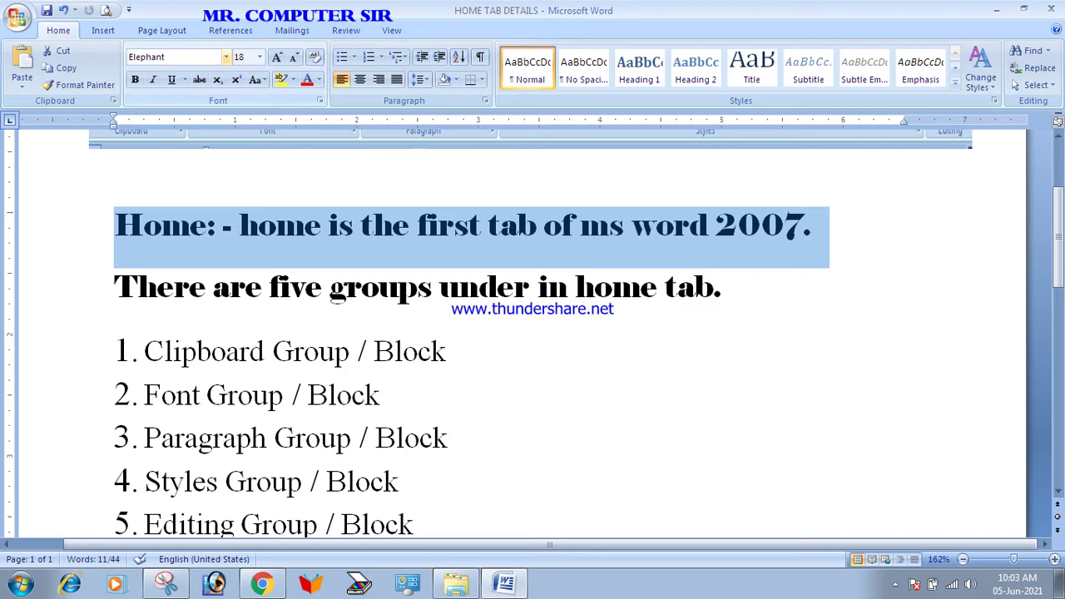
click(226, 56)
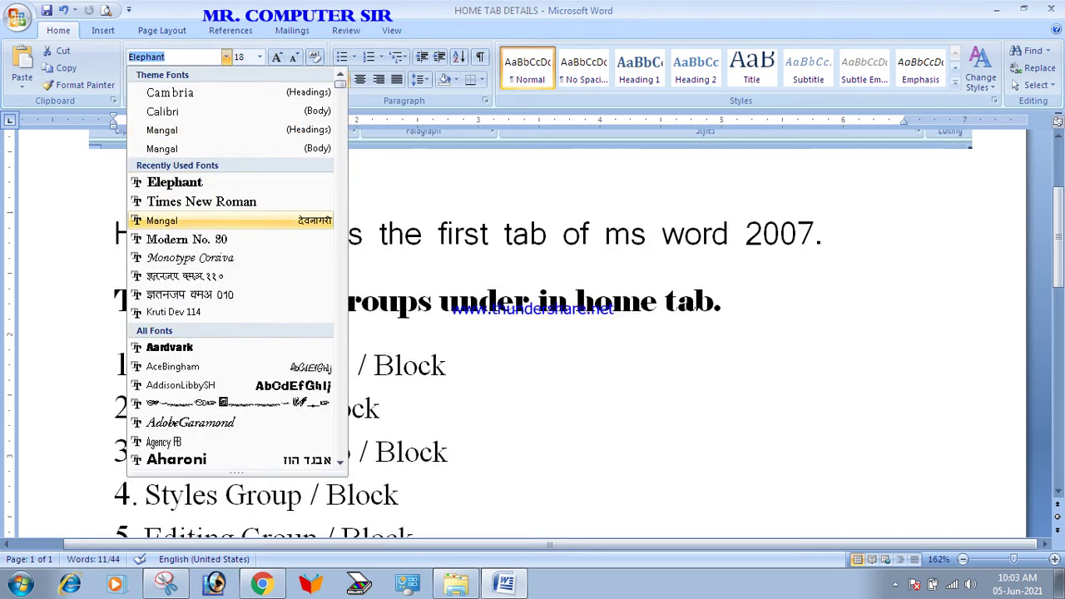
click(189, 257)
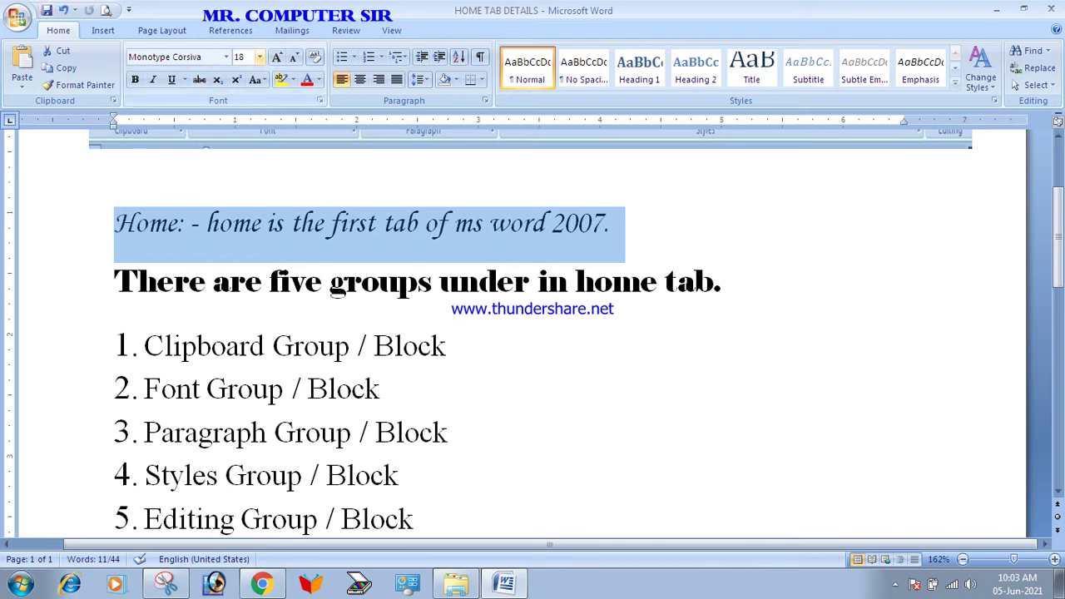
Set the font size of the selected "Home: - home is the first tab" sentence to 26
click(259, 56)
click(259, 56)
click(260, 56)
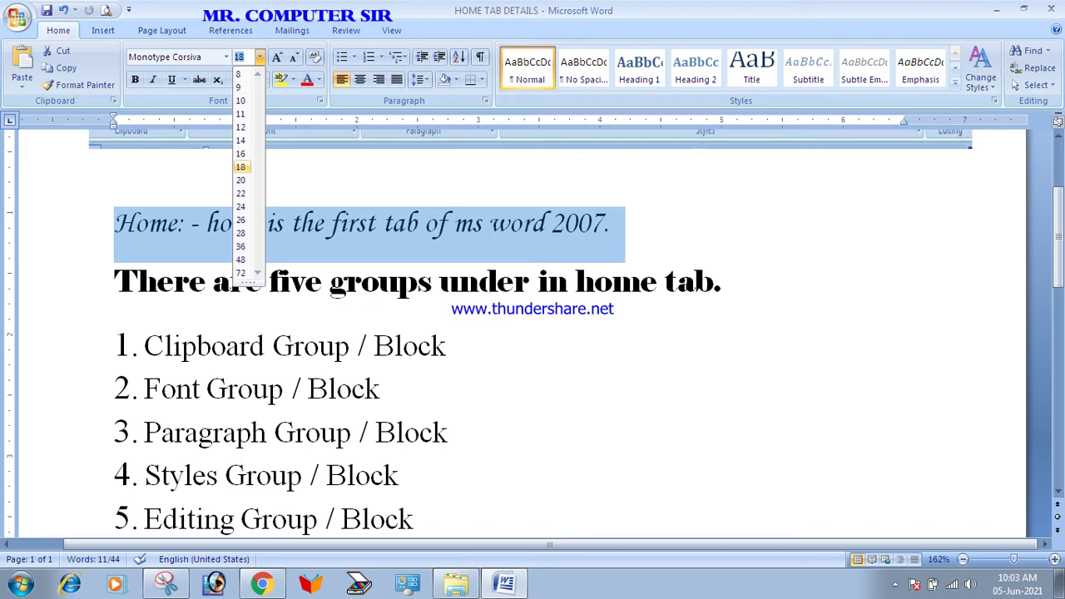
key(Down)
key(Down)
key(Down)
key(Down)
key(Return)
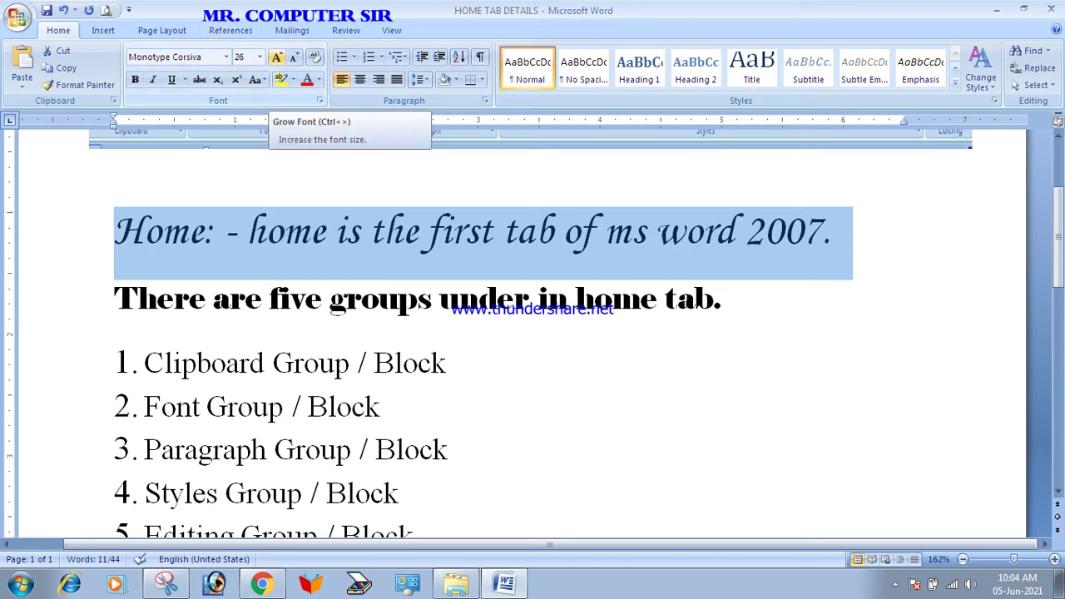
Enlarge the selected sentence to 80 pt with Grow Font and reduce it to 28 pt with Shrink Font
click(277, 57)
click(277, 56)
click(277, 56)
click(277, 57)
click(277, 56)
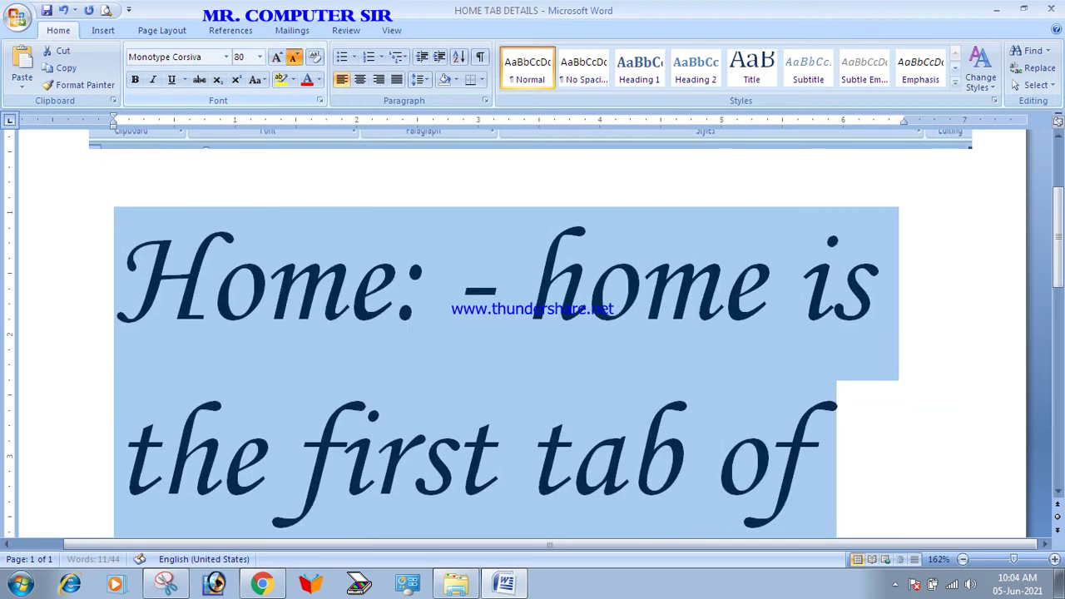
click(293, 57)
click(293, 56)
click(293, 56)
click(293, 57)
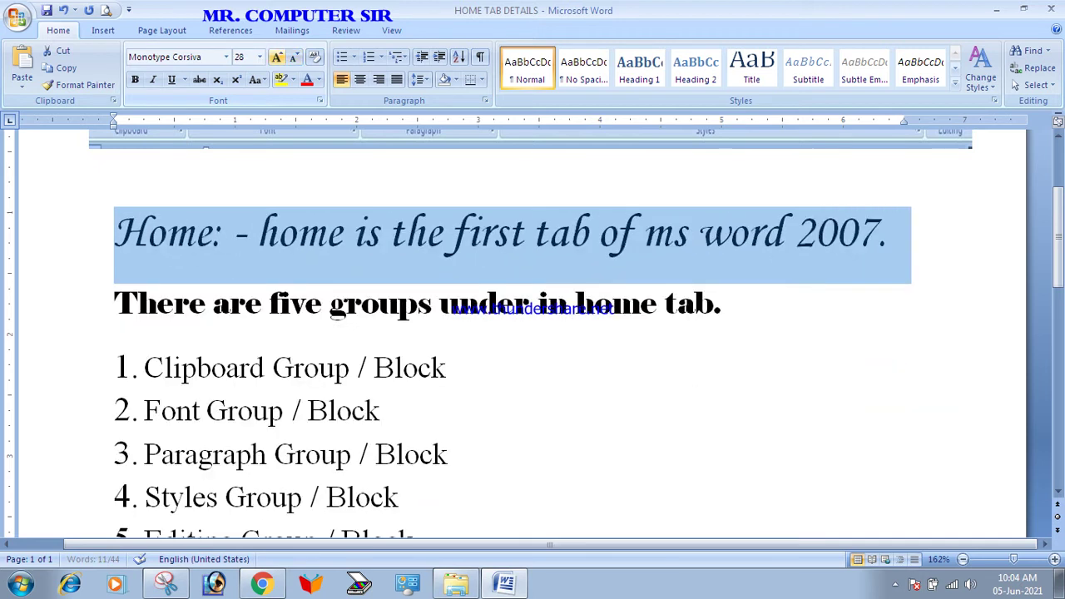
Enlarge the selected sentence to 130 pt with Grow Font and reduce it to 22 pt with Shrink Font
click(277, 57)
click(277, 57)
click(278, 57)
click(278, 57)
click(278, 57)
click(277, 56)
click(277, 56)
click(277, 56)
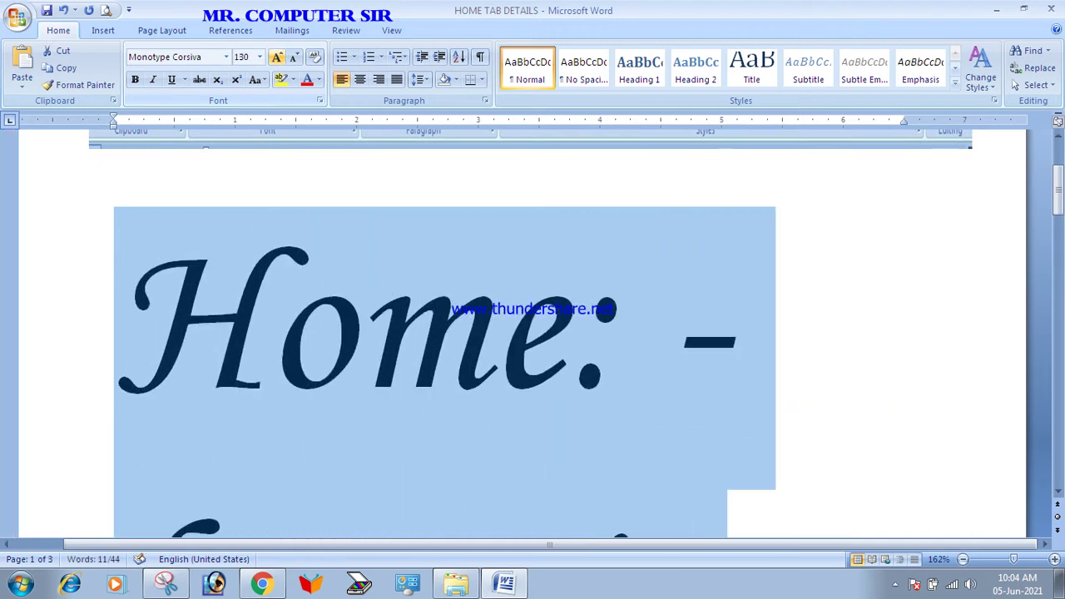
click(293, 56)
click(293, 57)
click(293, 57)
click(293, 56)
click(293, 56)
click(293, 56)
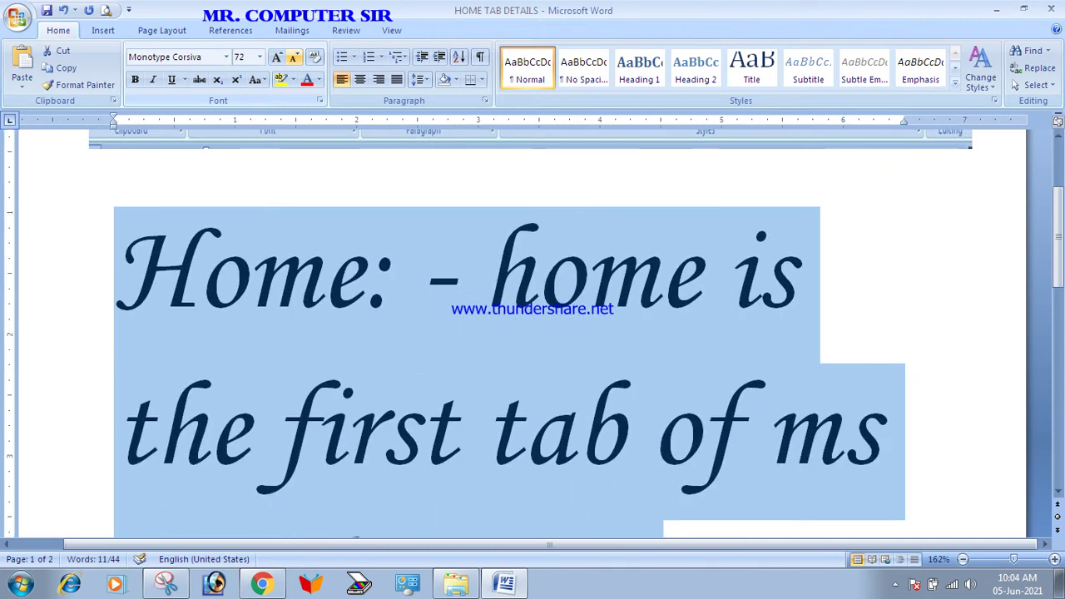
click(293, 57)
click(293, 56)
click(293, 56)
click(293, 56)
click(293, 57)
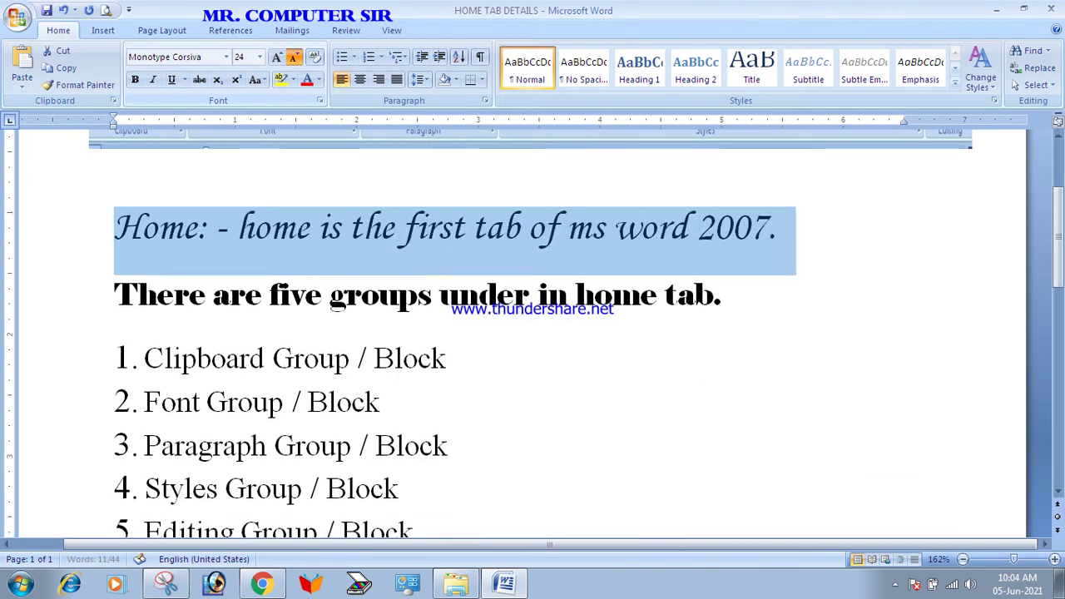
click(293, 57)
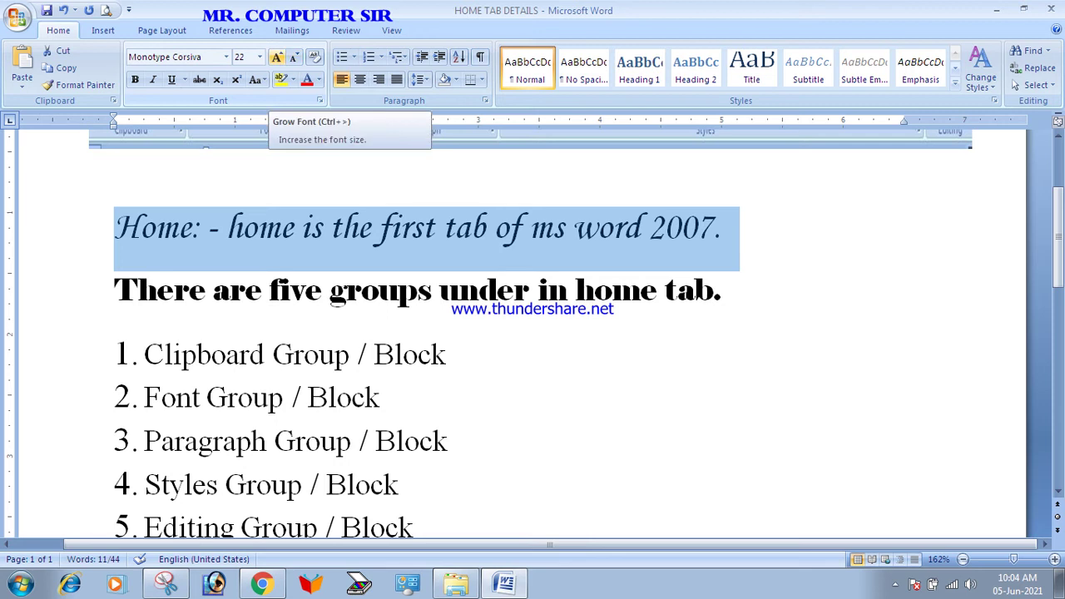
Enter a font size of 1632 for the selected sentence and raise it to 1633
click(239, 57)
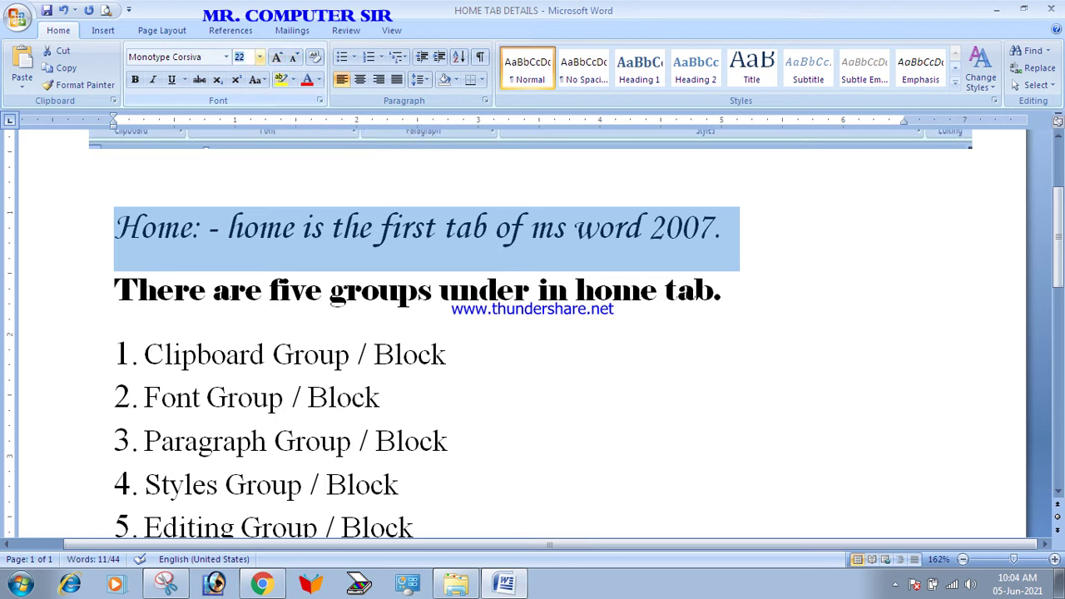
text(1632)
key(Return)
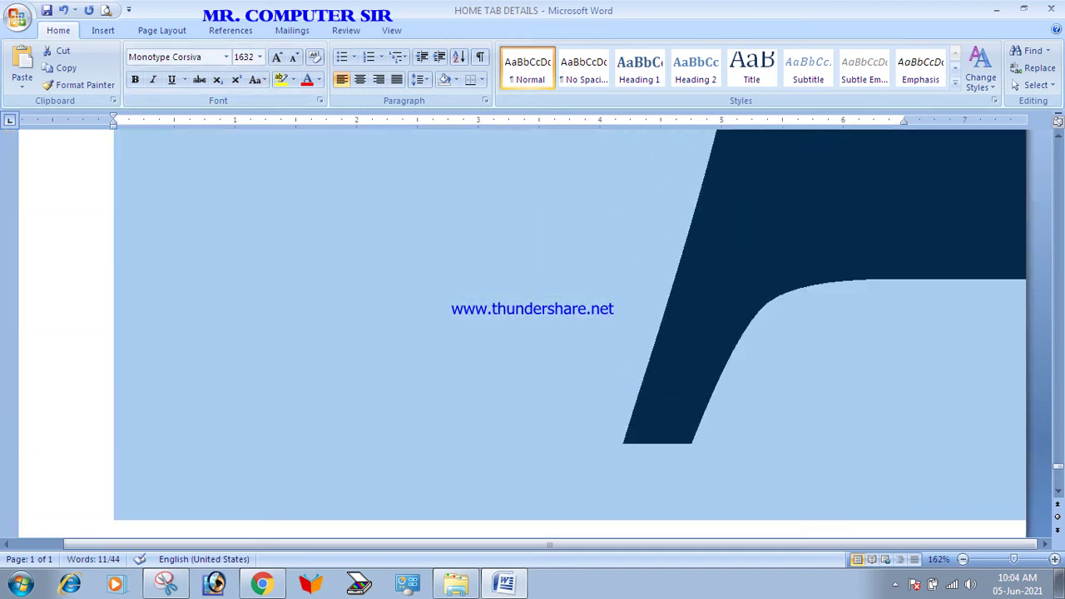
click(243, 56)
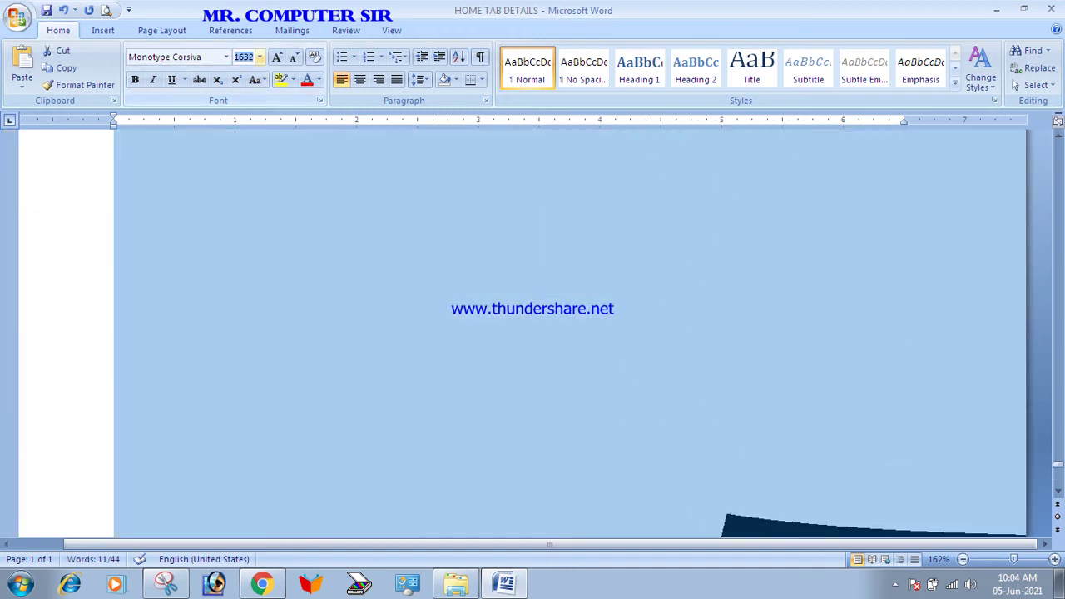
text(1633)
key(Return)
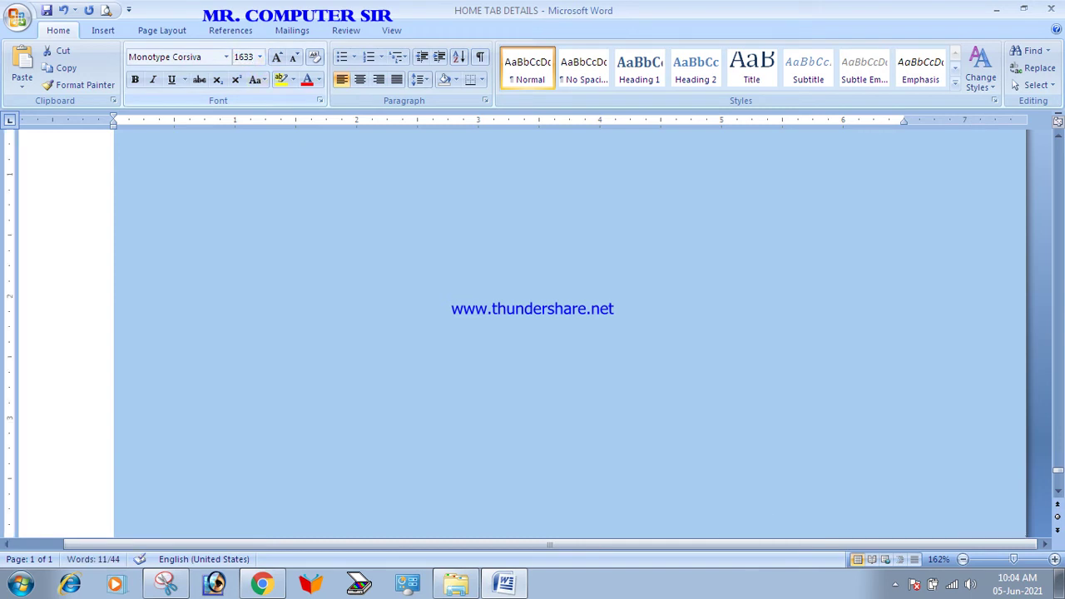
Set the selected sentence's font size to 1638 and try to raise it to 1639
click(243, 56)
text(1638)
click(243, 57)
text(1639)
key(Return)
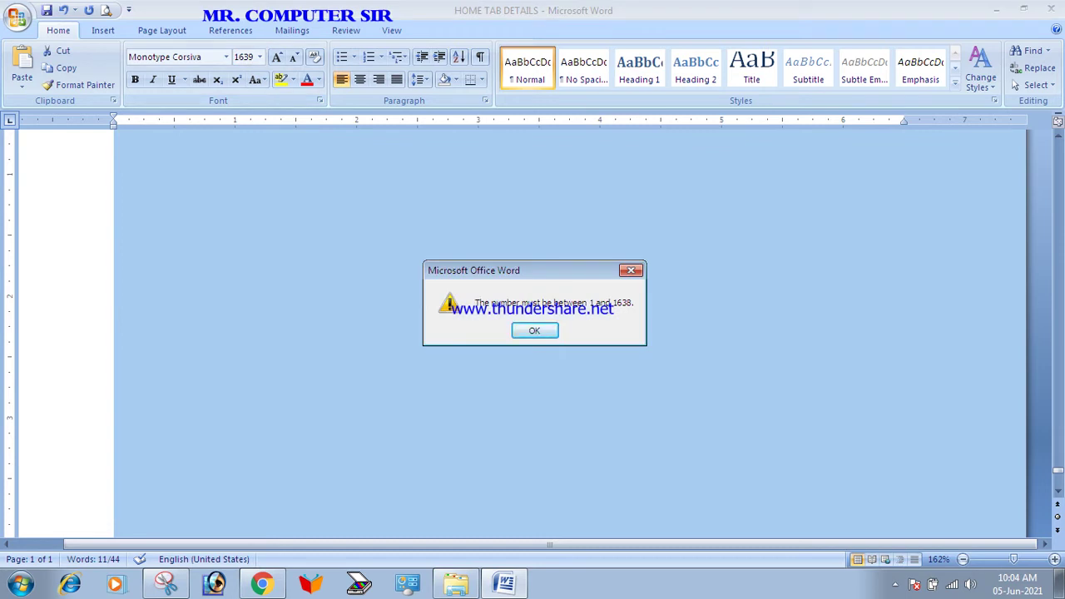
key(Return)
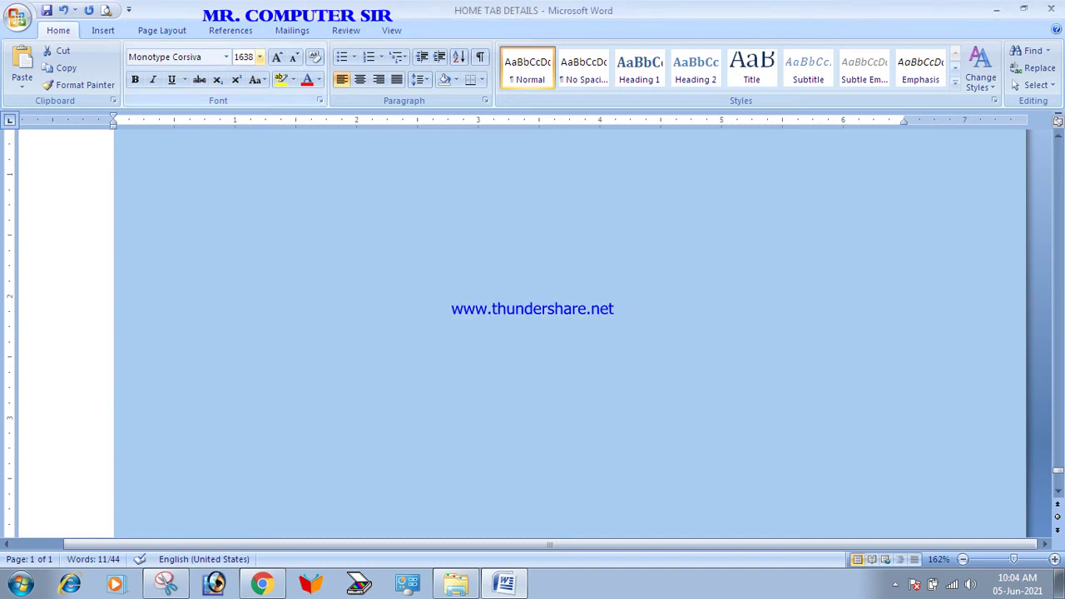
Set the font size of the "Home: - home is the first tab" sentence to 20
text(20)
key(Return)
click(399, 442)
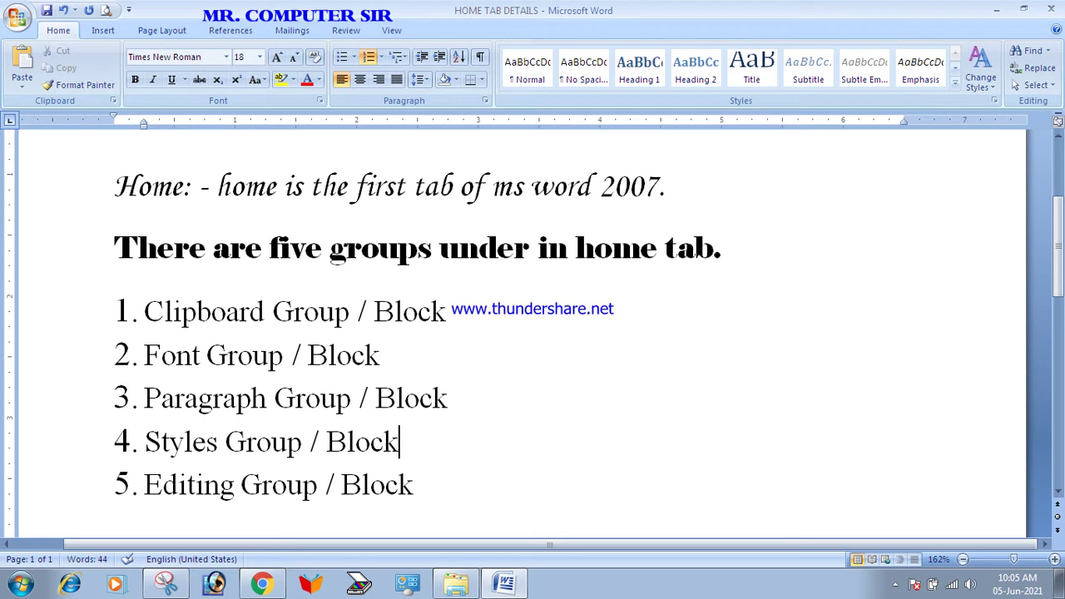
drag(671, 188, 115, 188)
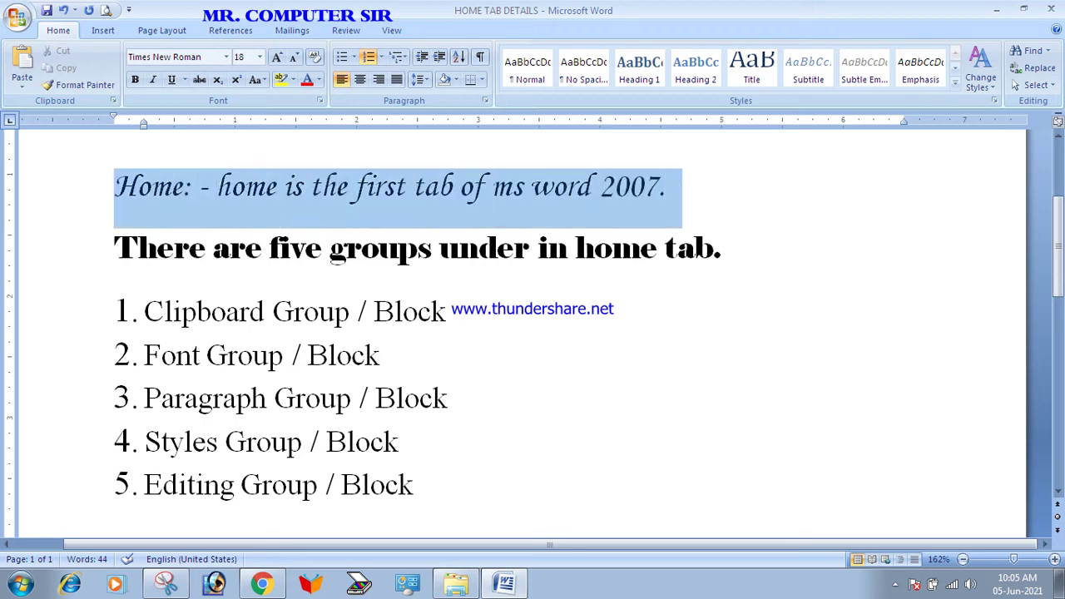
End the numbered list after "Editing Group / Block" and add blank lines below it
key(ctrl+End)
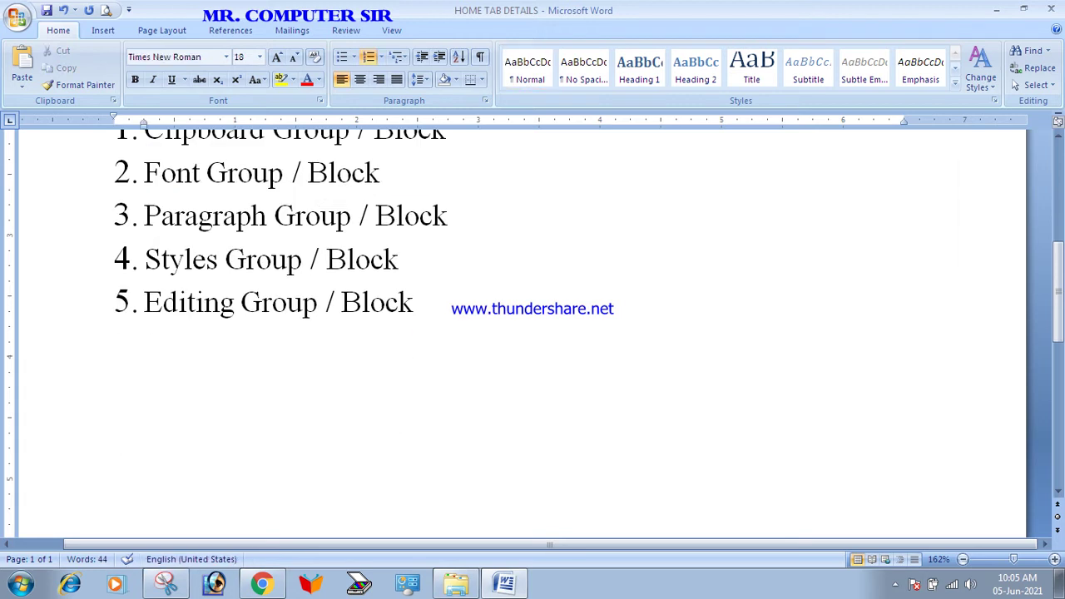
key(Return)
key(BackSpace)
key(Return)
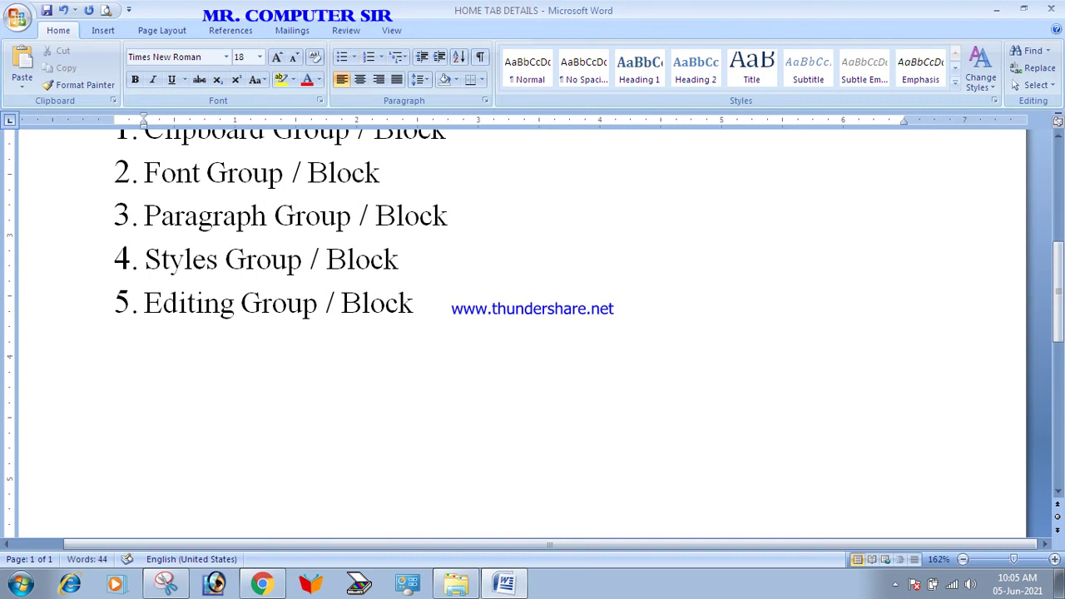
key(Return)
scroll(532, 333, up, 2)
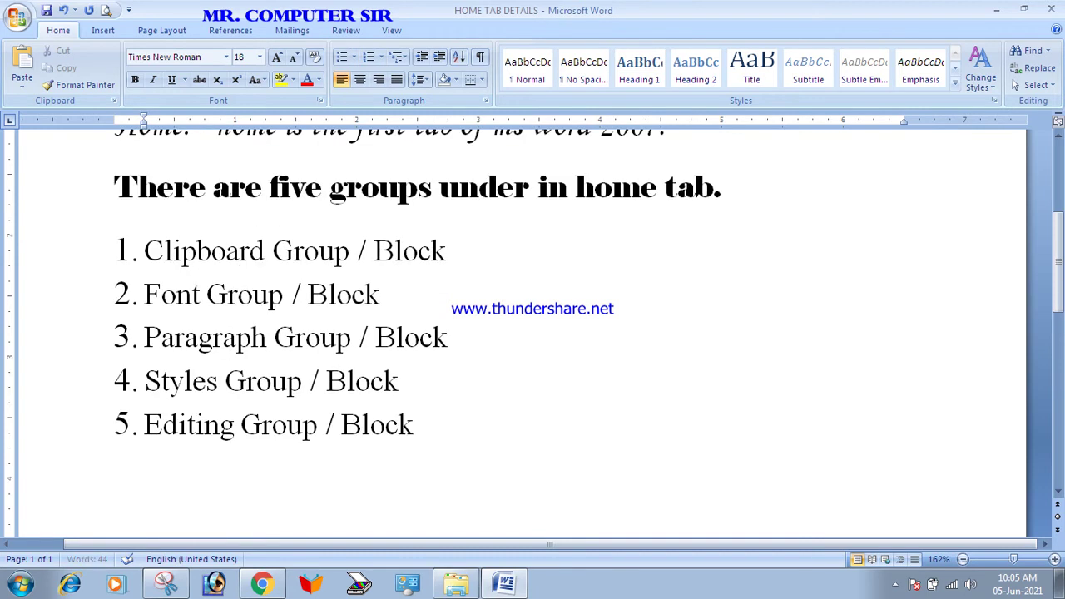
Adjust the blank line below the numbered list and save the document
key(BackSpace)
key(Return)
key(ctrl+s)
Clear all formatting from the sentence "There are five groups under in home tab." and deselect it
scroll(533, 333, up, 3)
scroll(532, 333, up, 1)
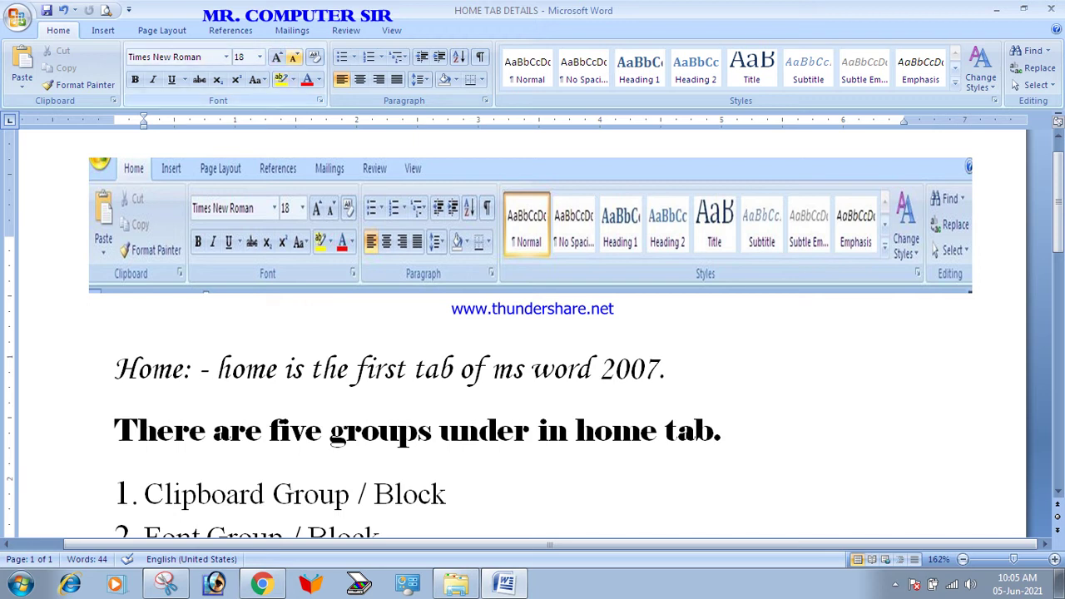
click(671, 369)
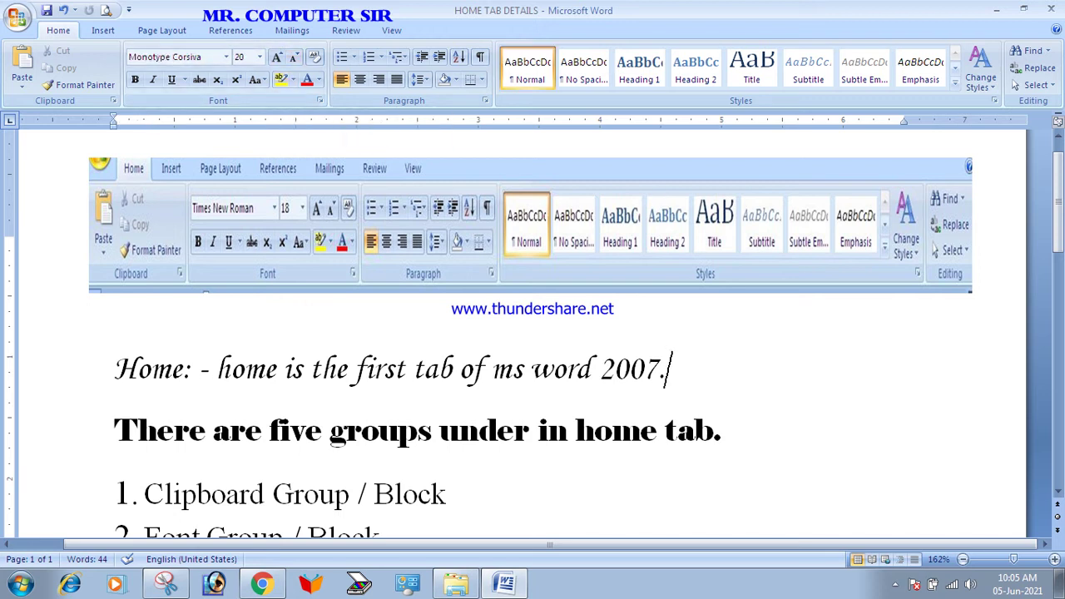
drag(722, 430, 113, 430)
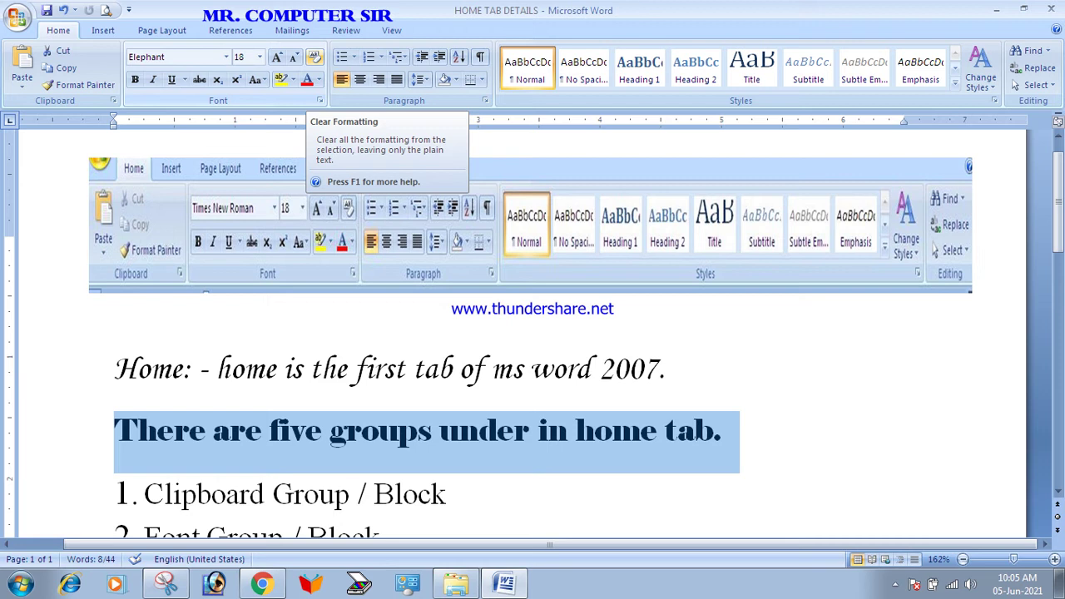
click(315, 56)
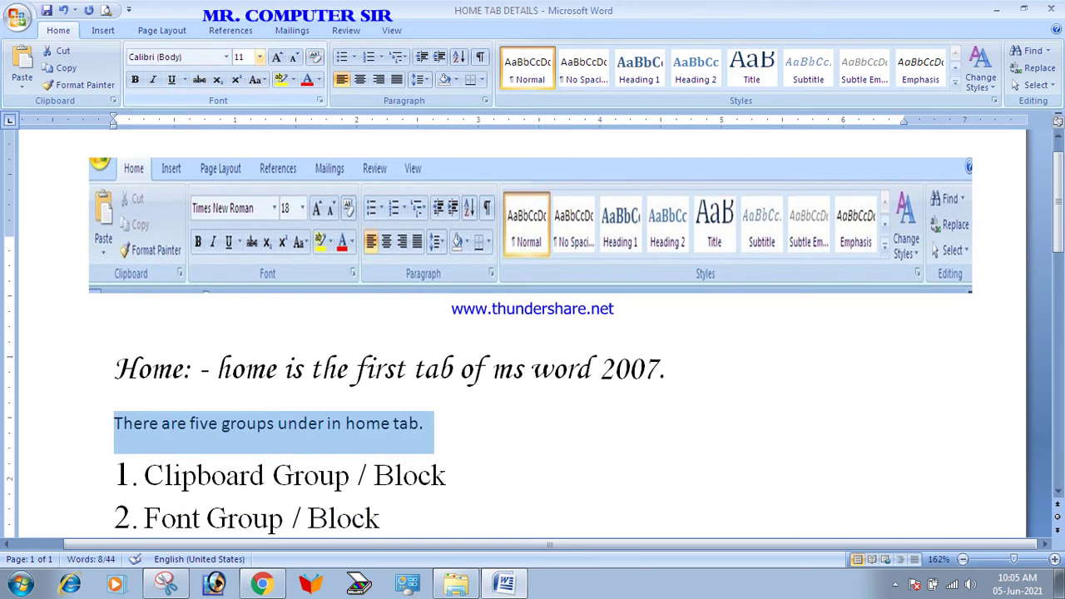
click(446, 475)
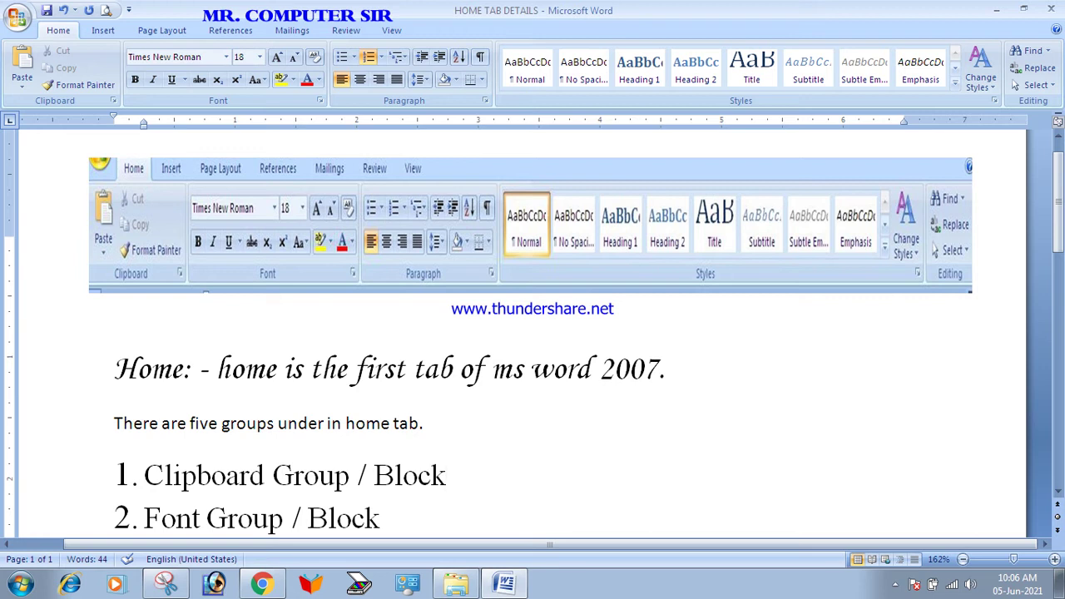
Make the "Home: - home is the first tab" and "There are five groups" sentences bold
key(ctrl+b)
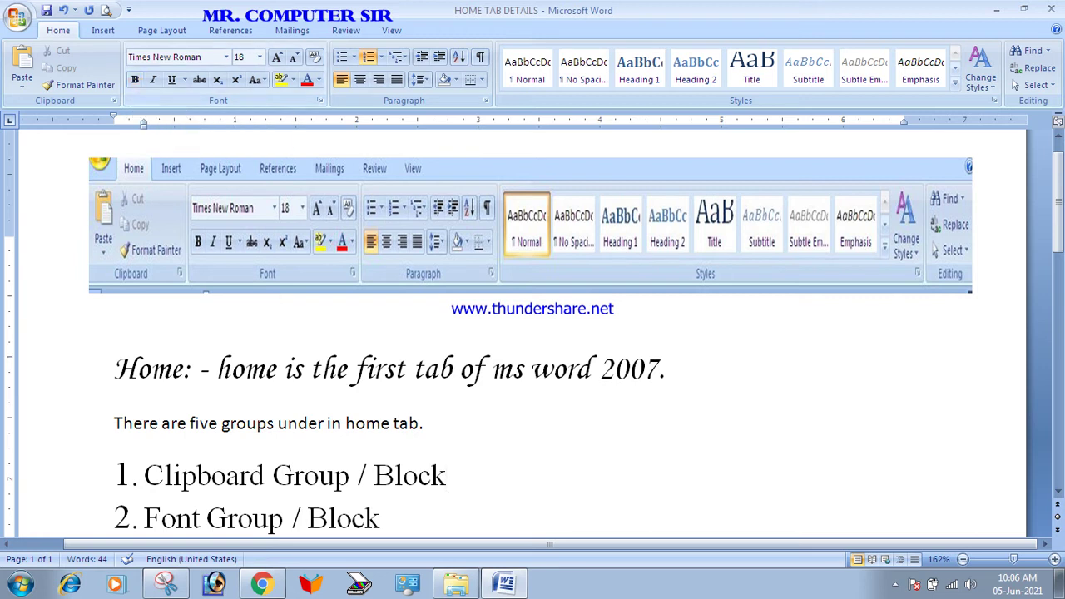
drag(423, 424, 114, 367)
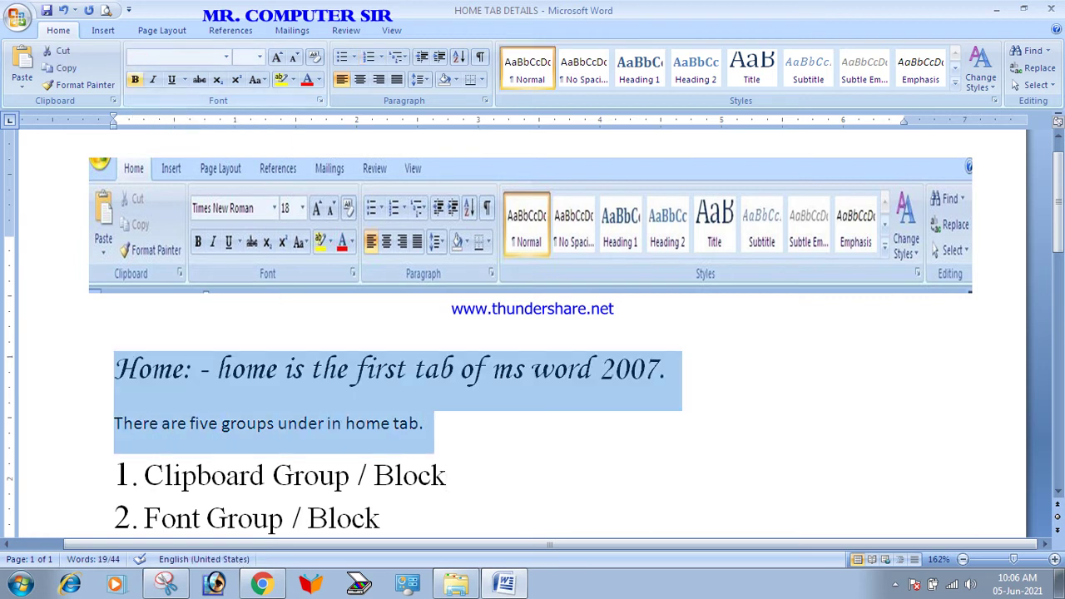
click(134, 79)
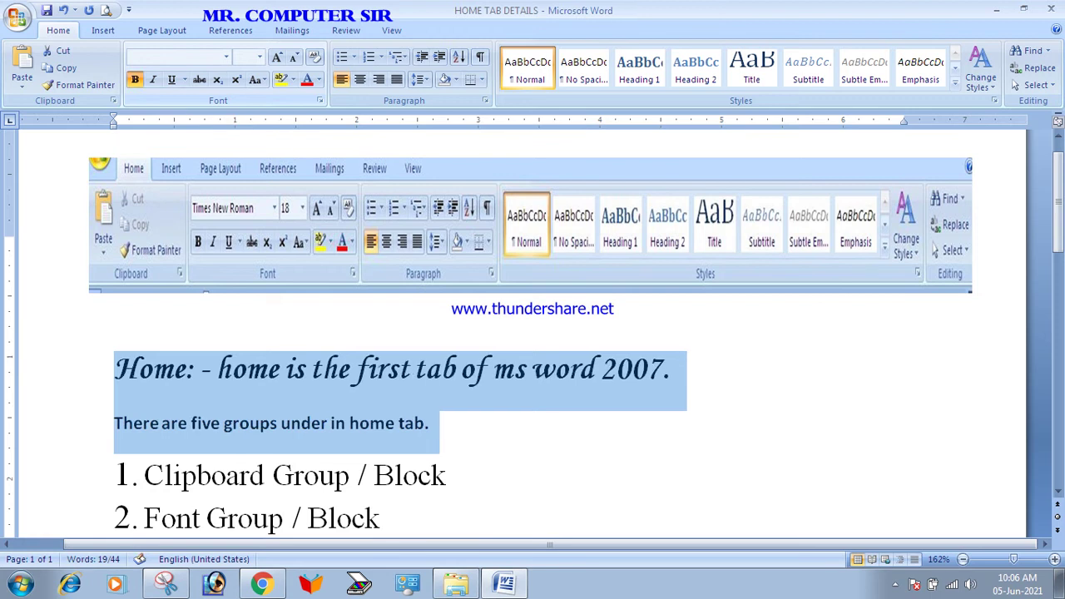
click(429, 423)
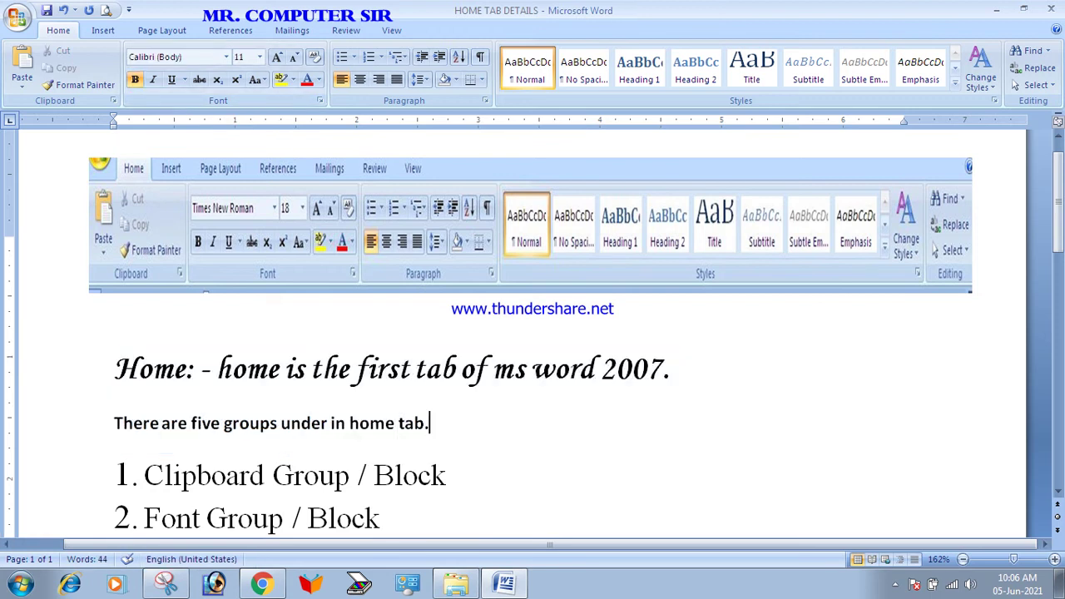
Turn bold off, on and off again for the two sentences above the numbered list
drag(430, 422, 114, 368)
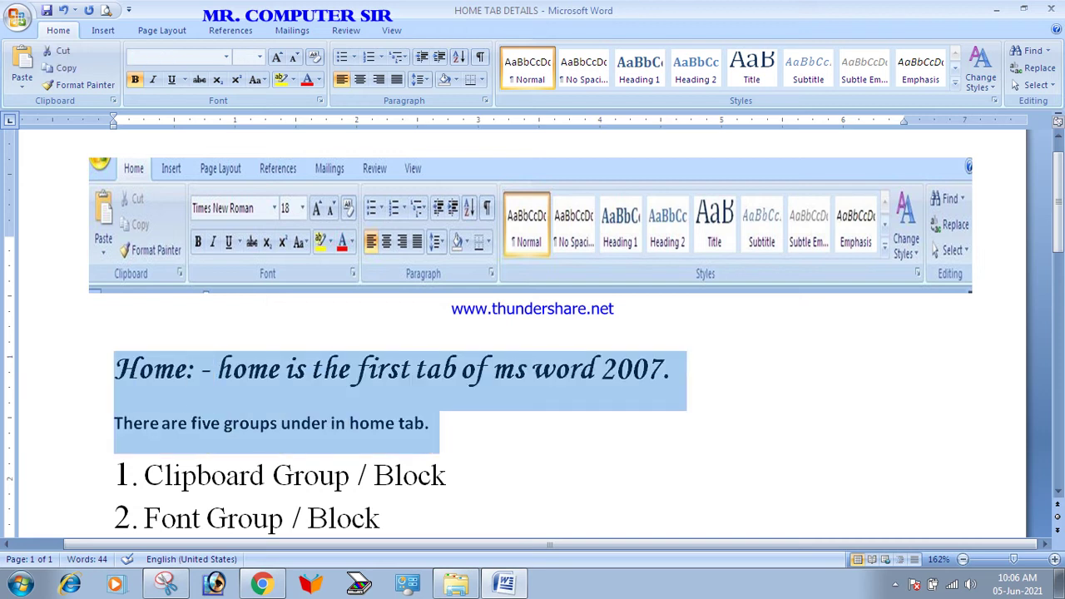
key(ctrl+b)
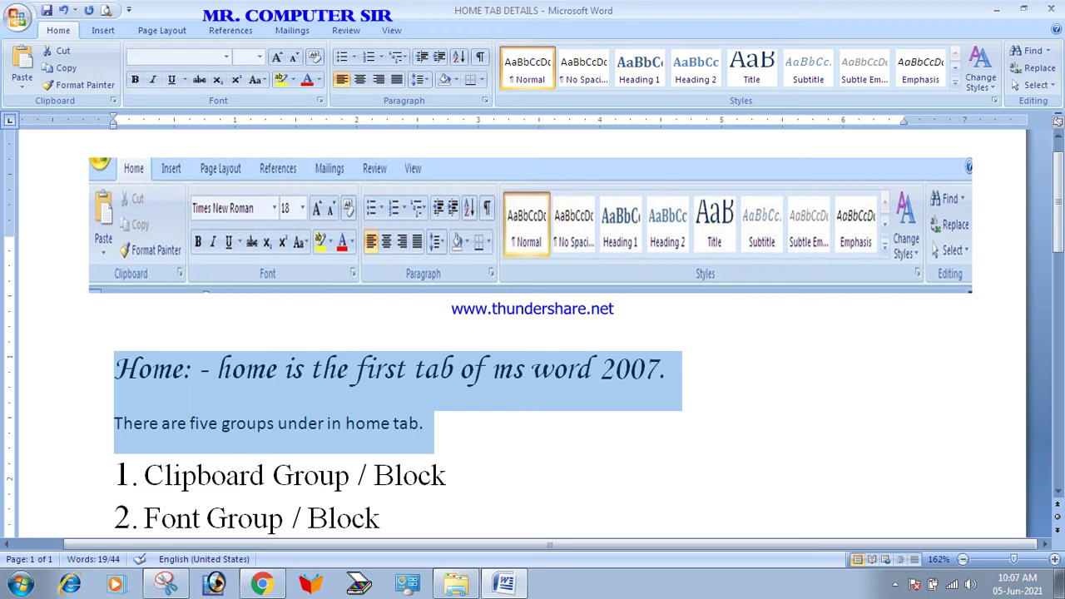
key(ctrl+b)
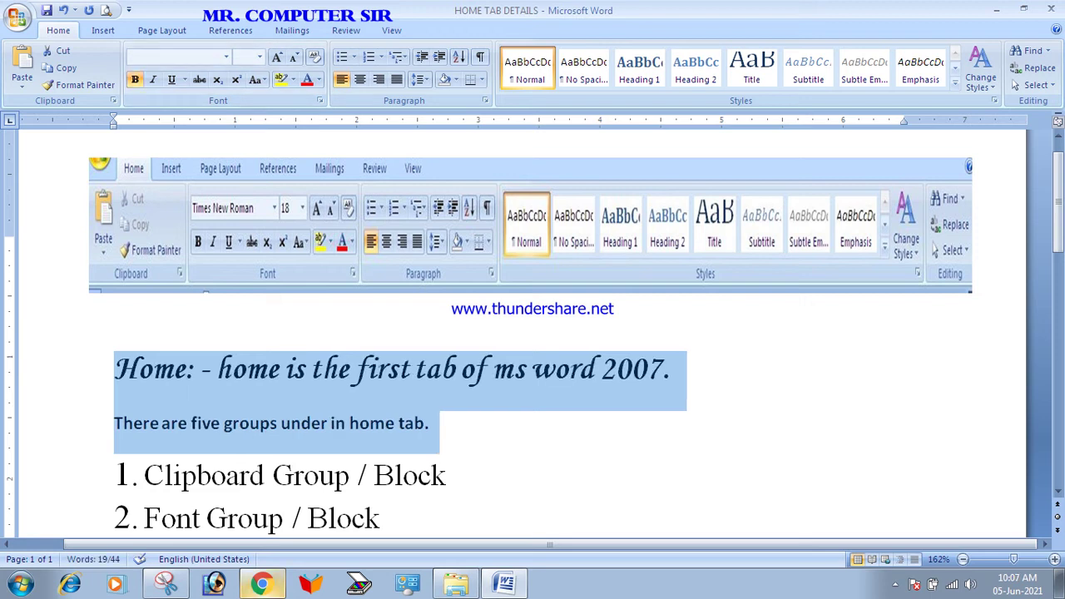
key(ctrl+b)
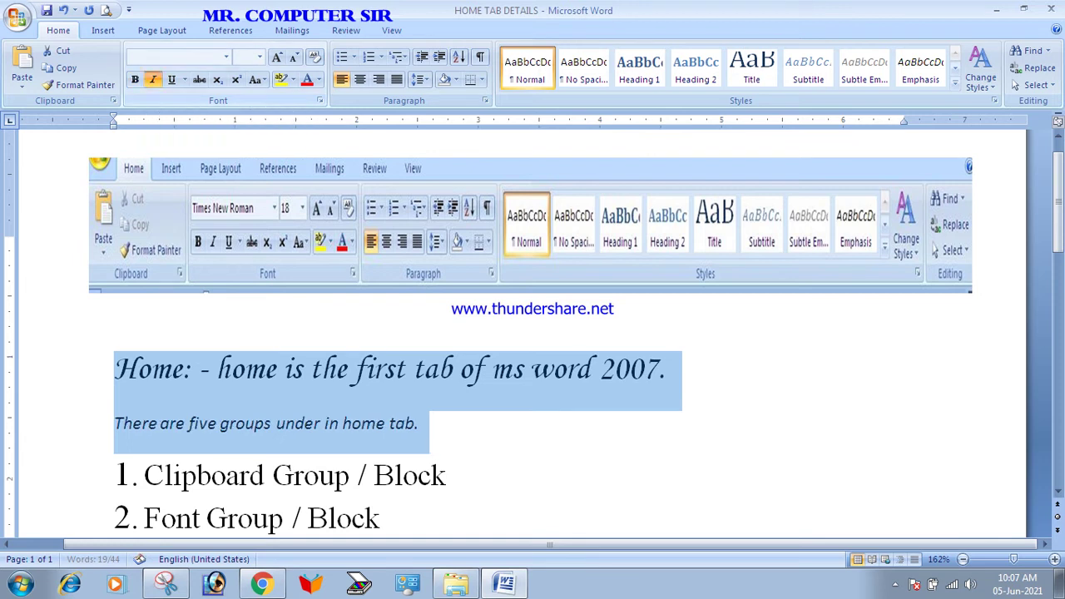
Turn italic on and off for the two selected sentences, and deselect them
click(152, 80)
click(152, 79)
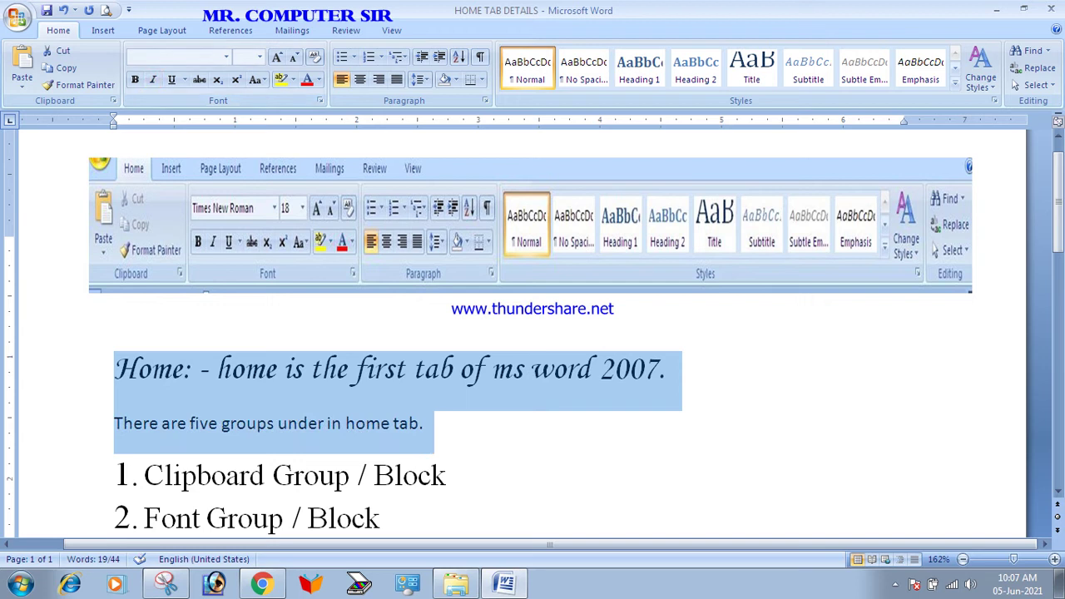
click(339, 368)
click(271, 368)
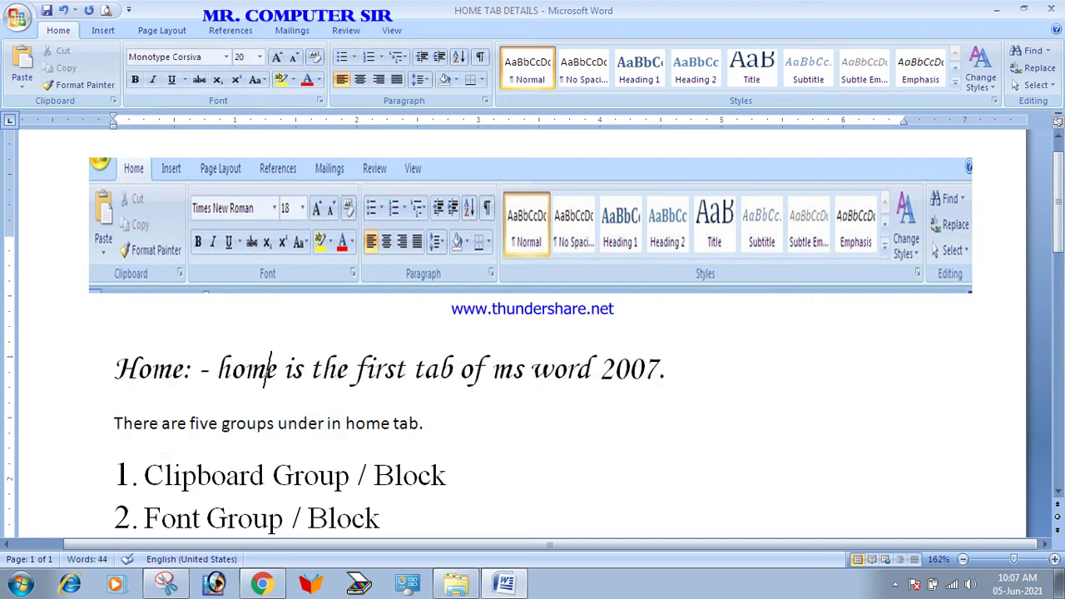
Select the automatic numbers of the five-item list and toggle italic on and off for them
scroll(270, 369, down, 2)
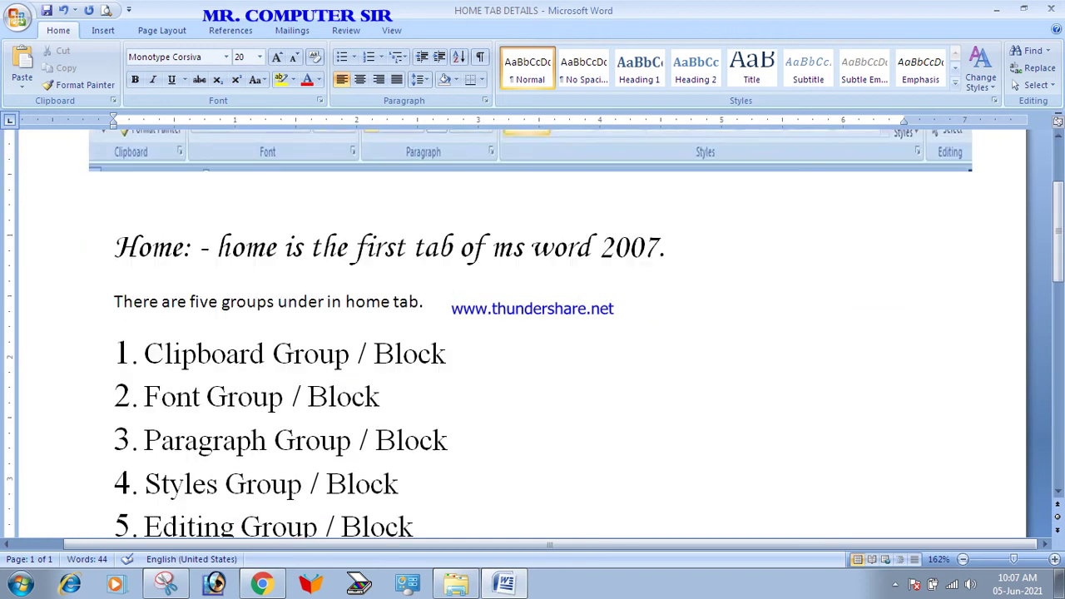
click(454, 354)
drag(454, 354, 143, 354)
click(173, 353)
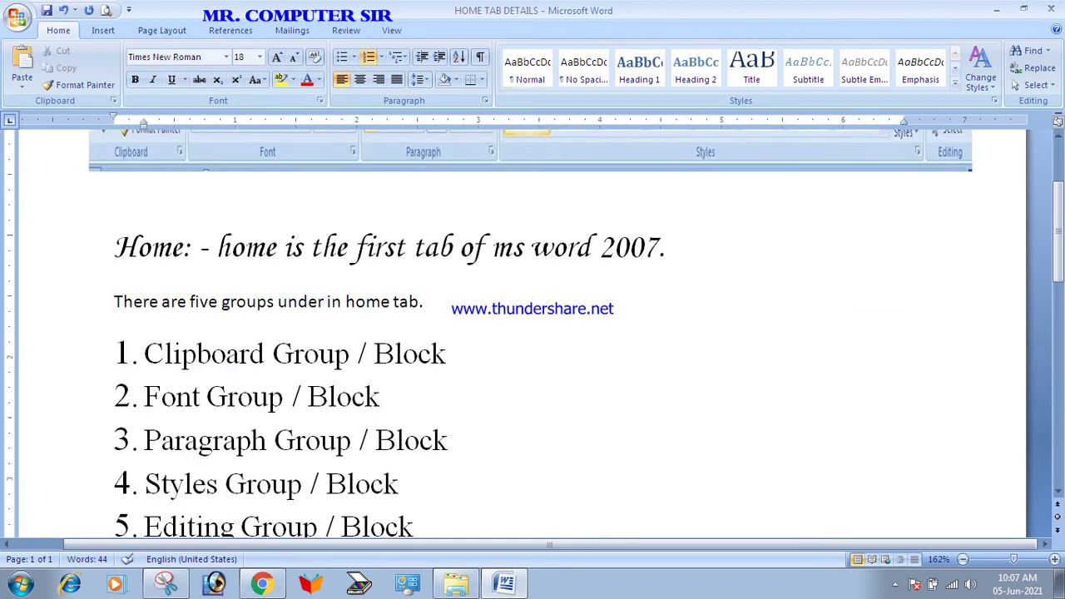
click(126, 353)
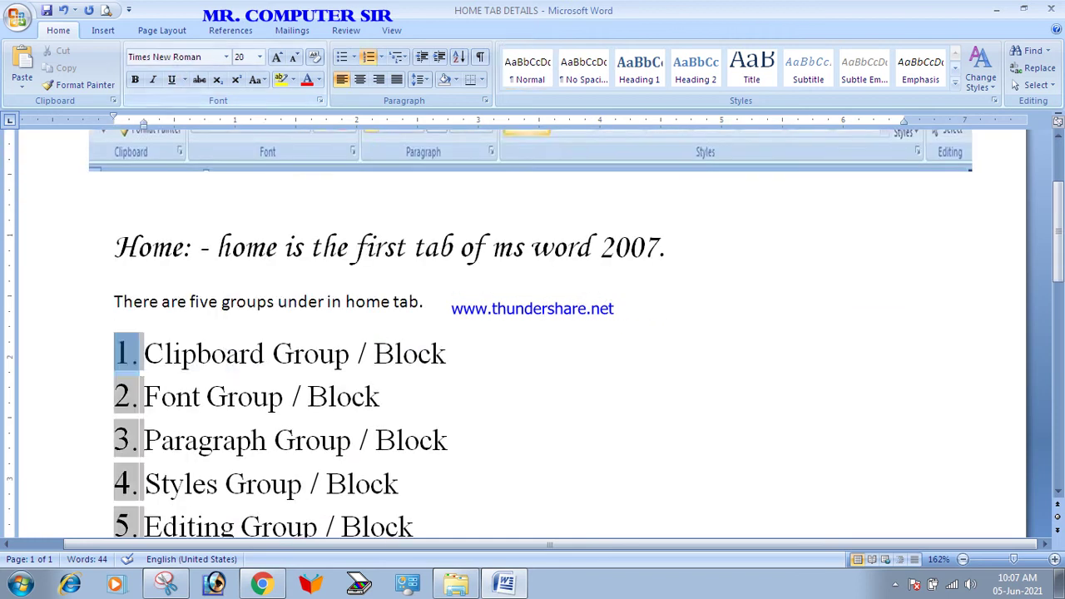
click(152, 79)
click(152, 79)
click(152, 79)
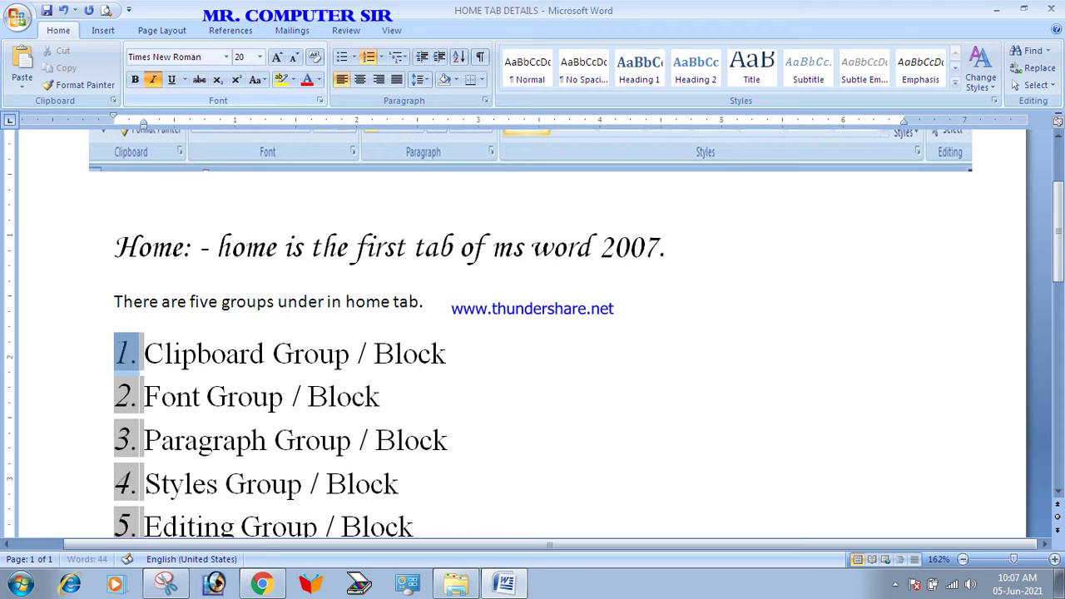
click(152, 79)
Toggle underline on and off for the selected list numbers, and deselect them
click(171, 79)
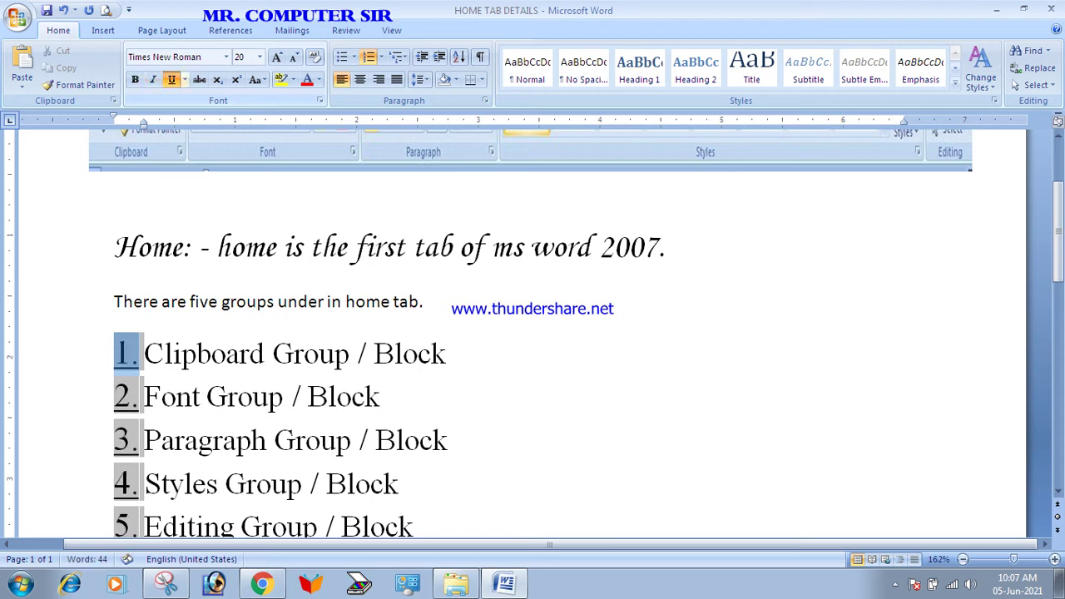
click(172, 79)
click(172, 79)
click(171, 79)
click(223, 440)
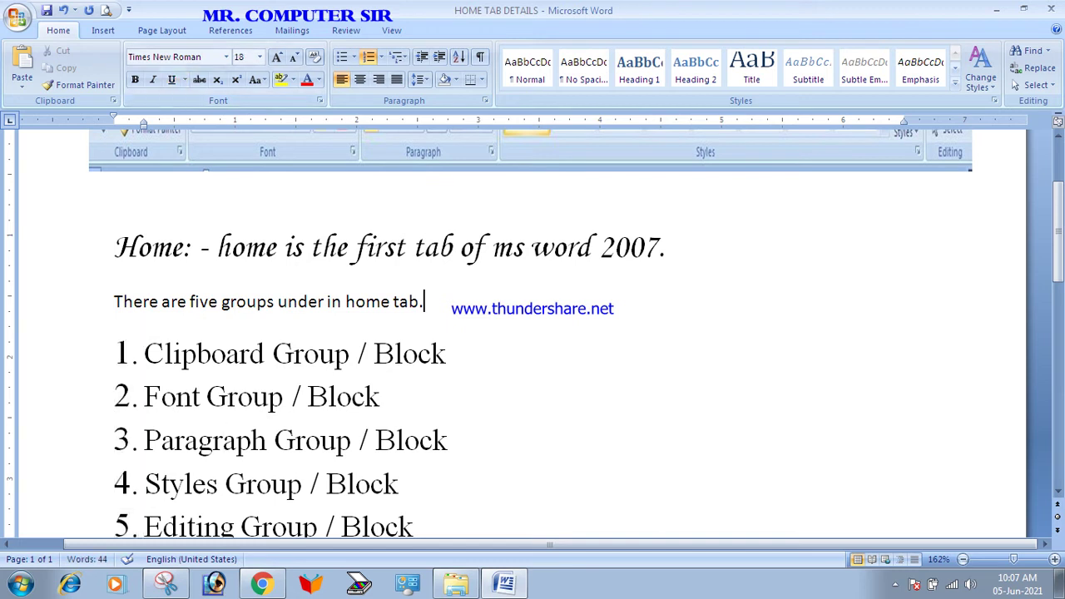
Underline the sentence "There are five groups under in home tab.", preview other underline styles and choose the single line
drag(426, 302, 114, 302)
click(171, 79)
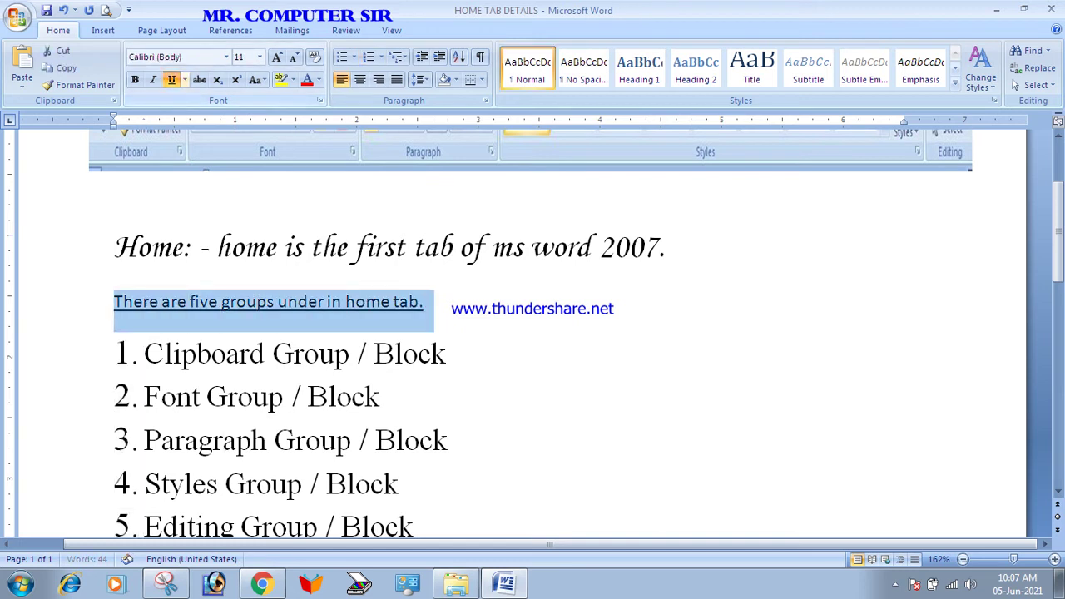
click(184, 79)
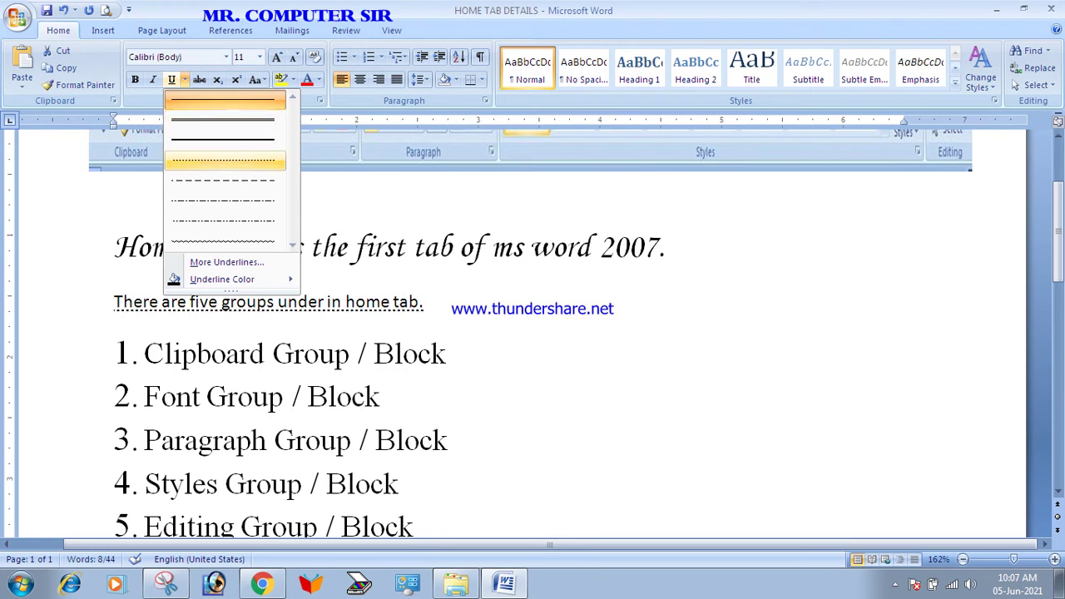
mouse_move(222, 279)
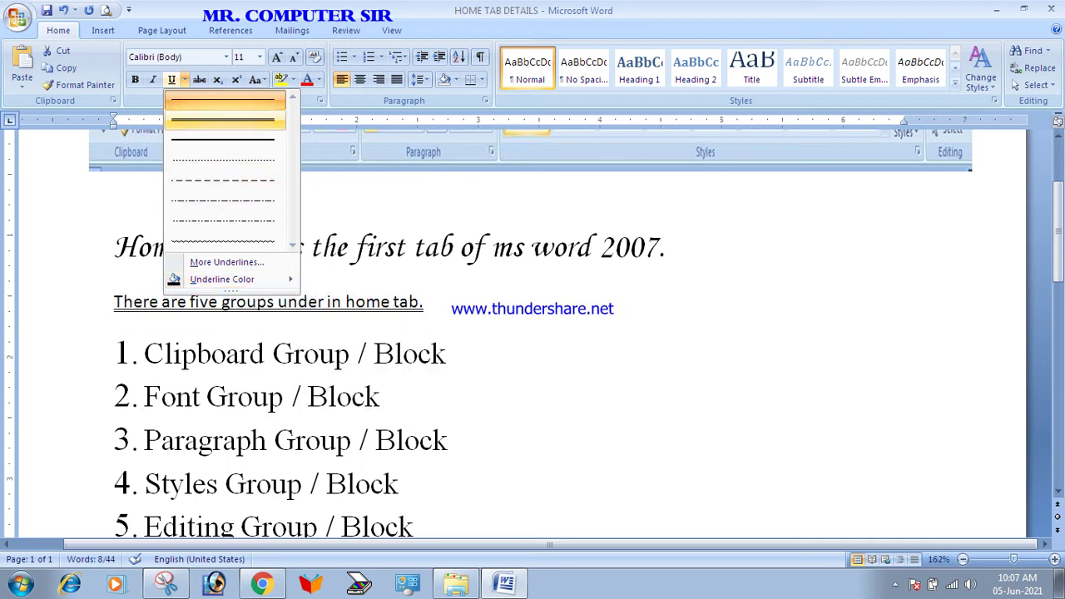
click(223, 100)
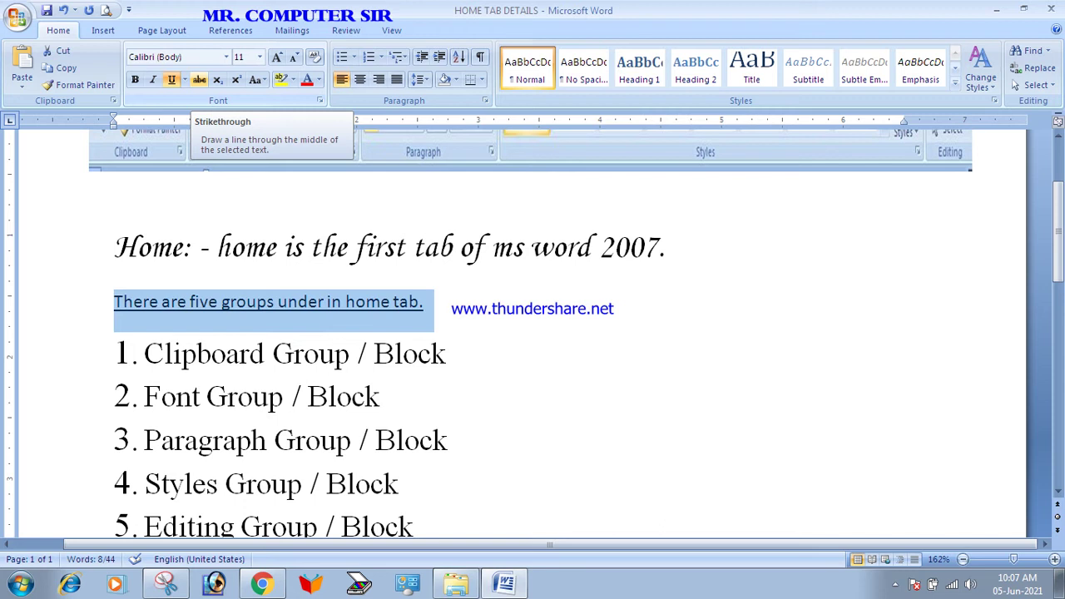
Turn strikethrough on and off for the "There are five groups" sentence and remove its underline
click(198, 79)
click(199, 79)
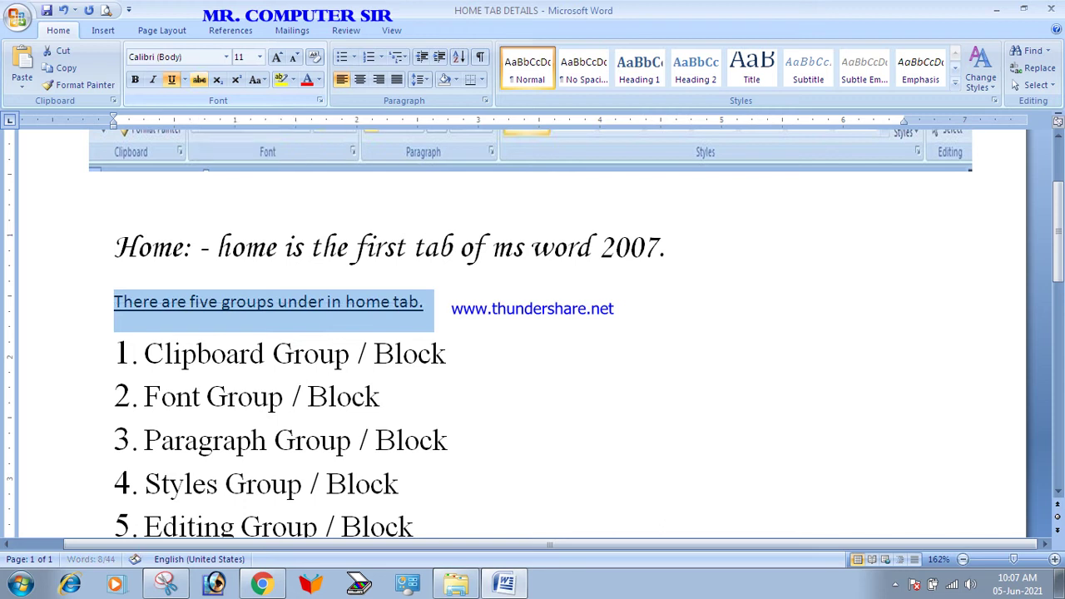
click(172, 79)
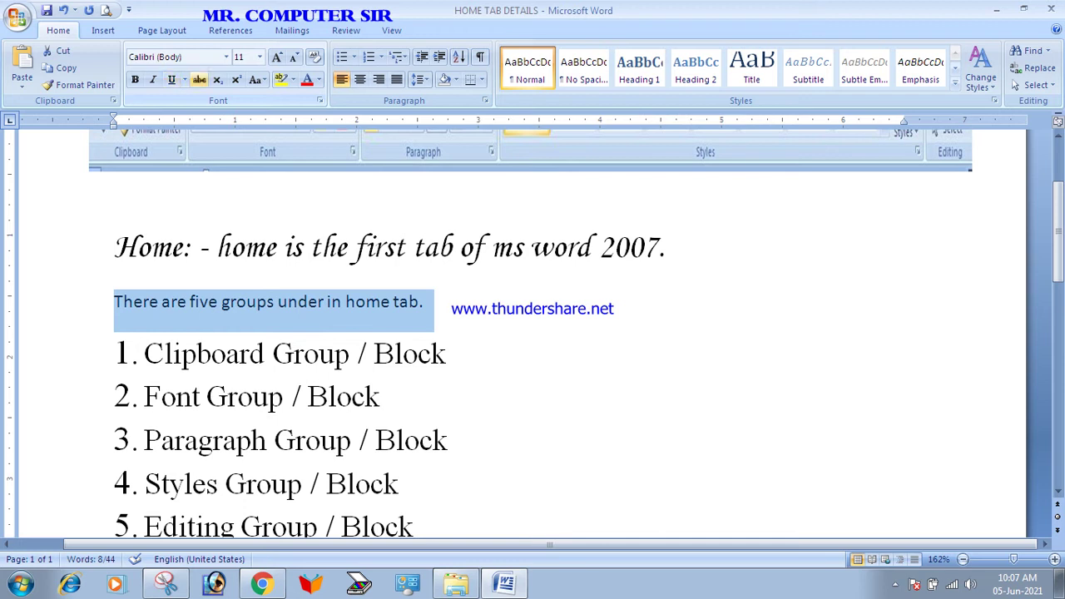
click(380, 397)
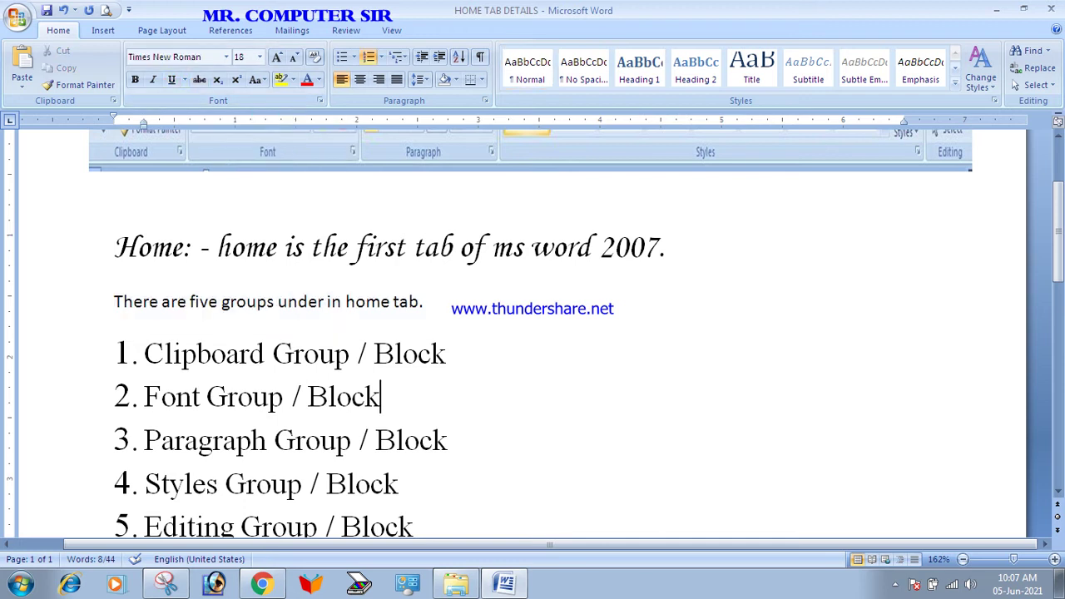
Enter the text "H20" on a new line below the numbered list
scroll(381, 397, down, 2)
click(145, 386)
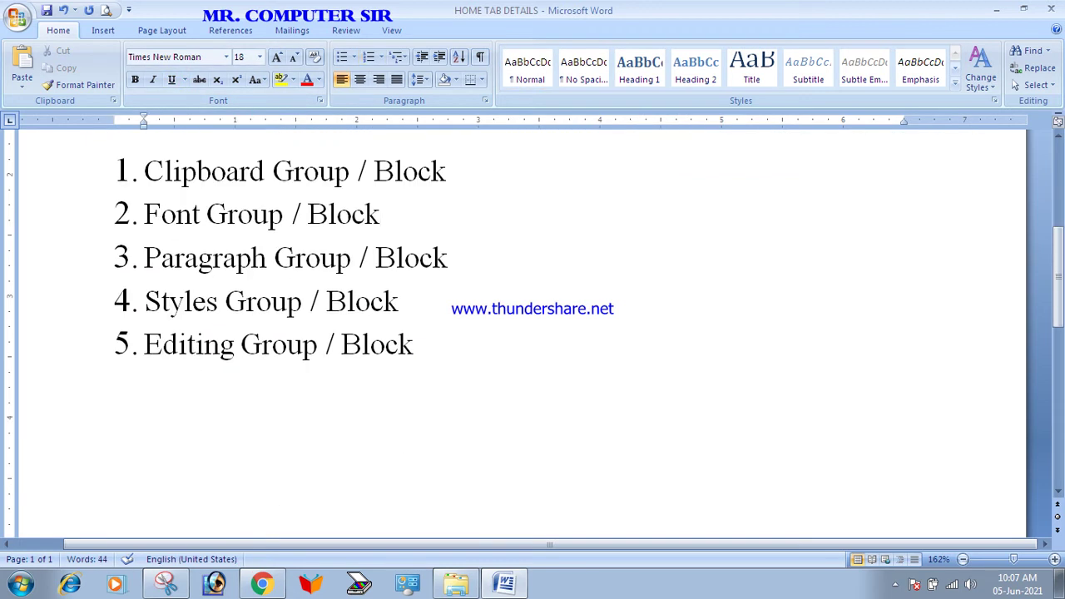
key(Return)
text(H20)
Format the 2 in "H20" as subscript
key(Left)
key(shift+Left)
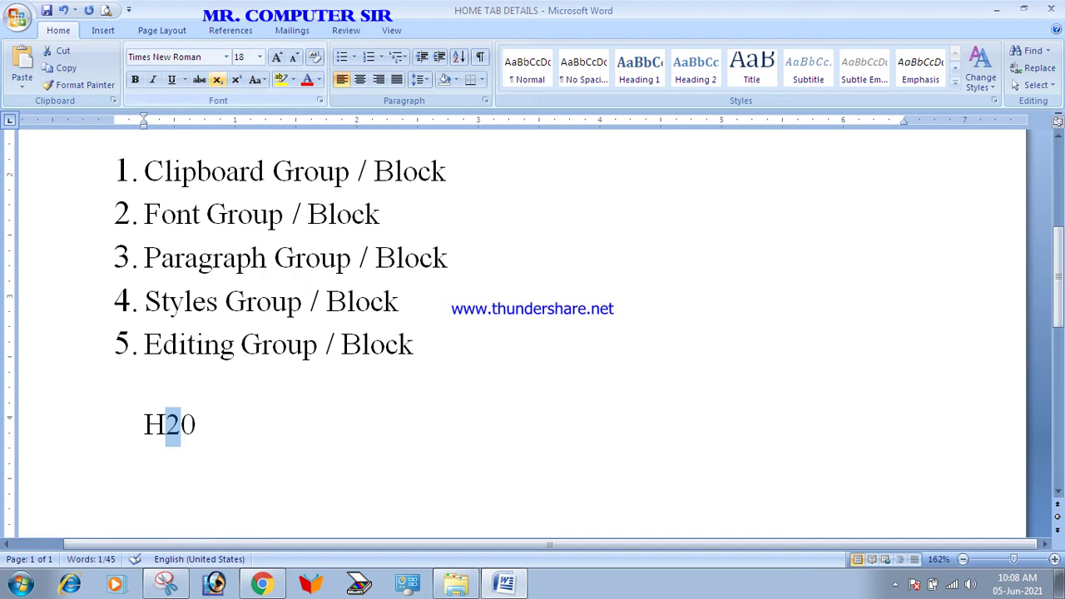
click(217, 79)
click(192, 425)
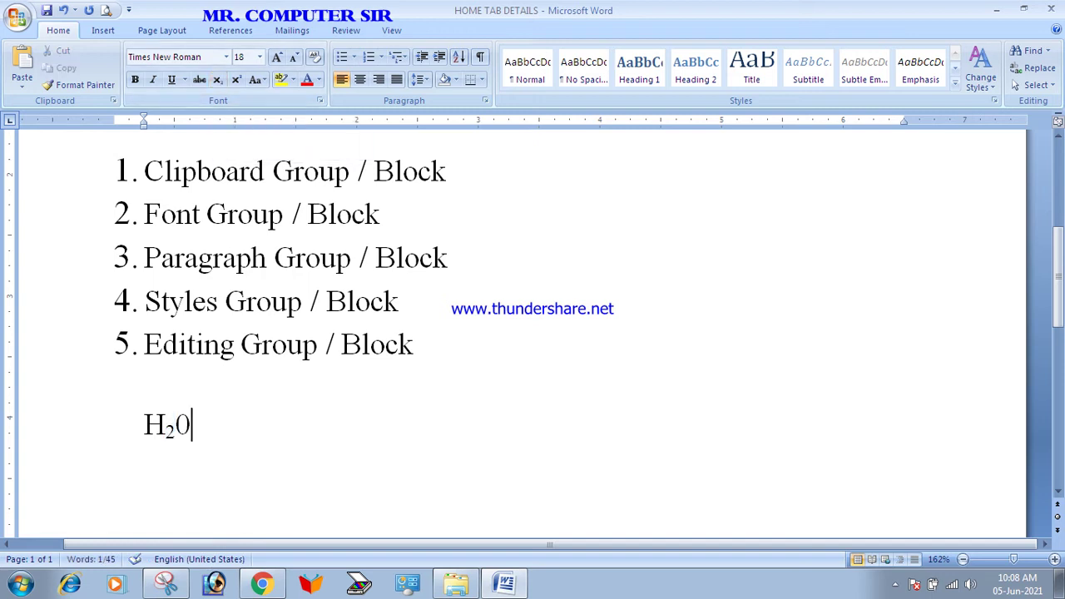
Reselect only the 2 in "H20" and toggle its subscript off, on and off again
click(175, 429)
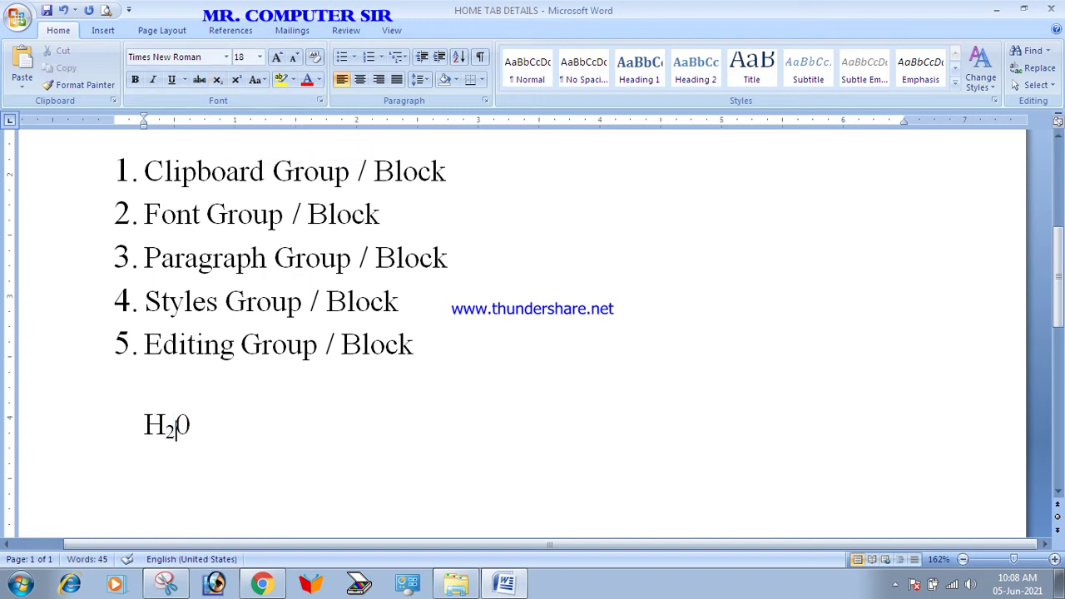
drag(176, 429, 145, 426)
click(153, 424)
click(145, 459)
click(167, 426)
key(shift+Left)
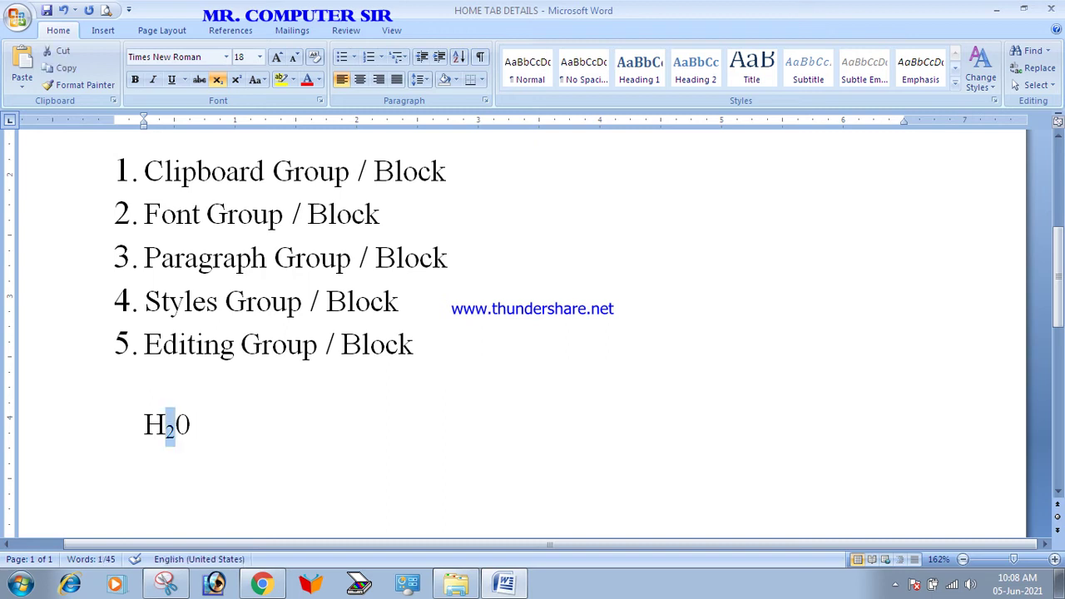
click(217, 79)
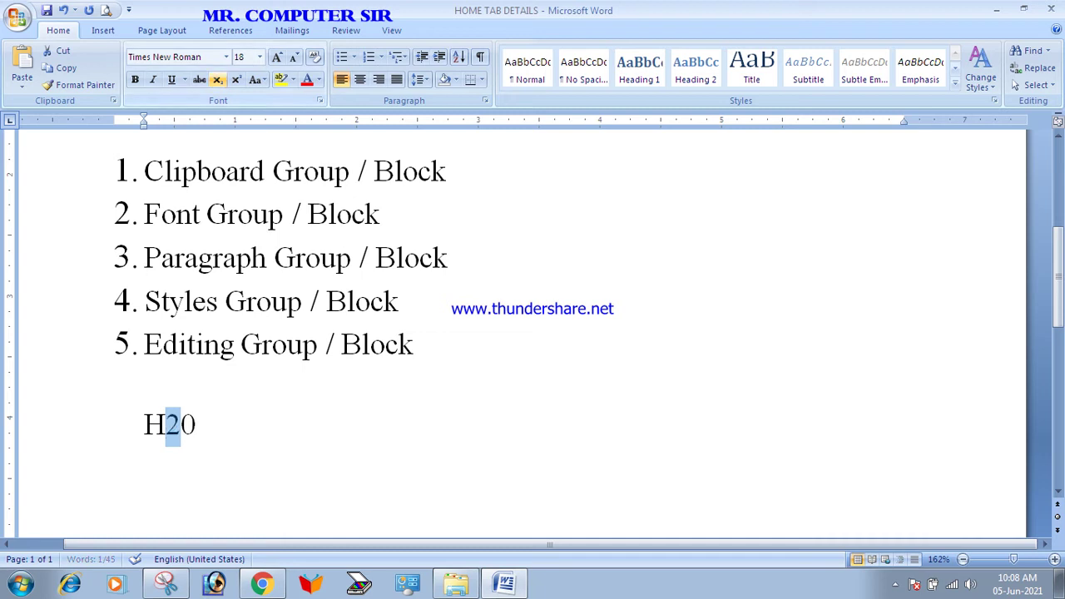
click(217, 79)
click(217, 79)
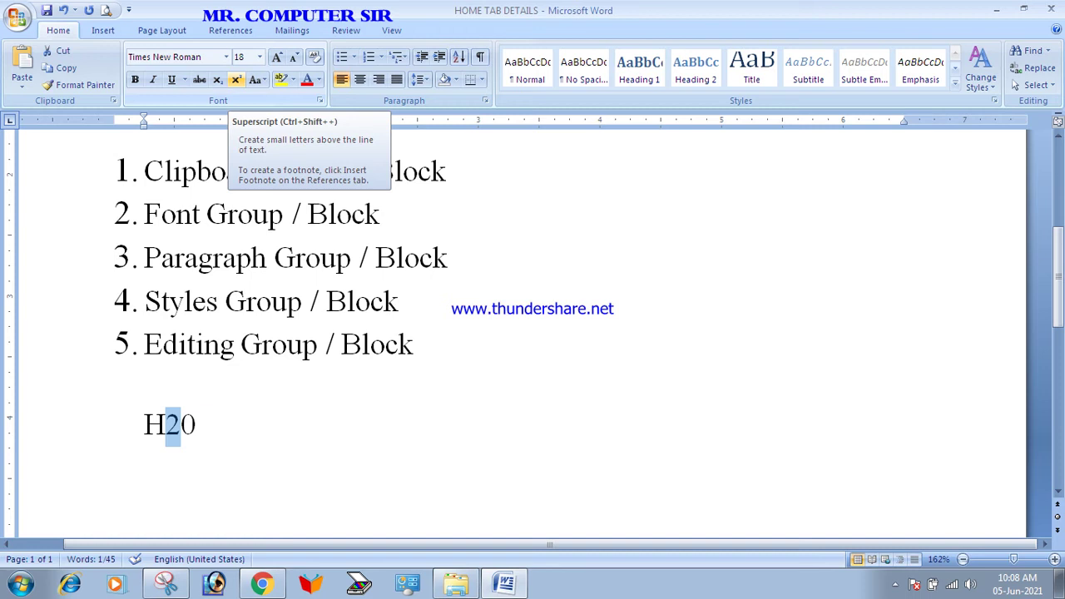
Turn superscript on and off for the 2 in "H20"
click(236, 79)
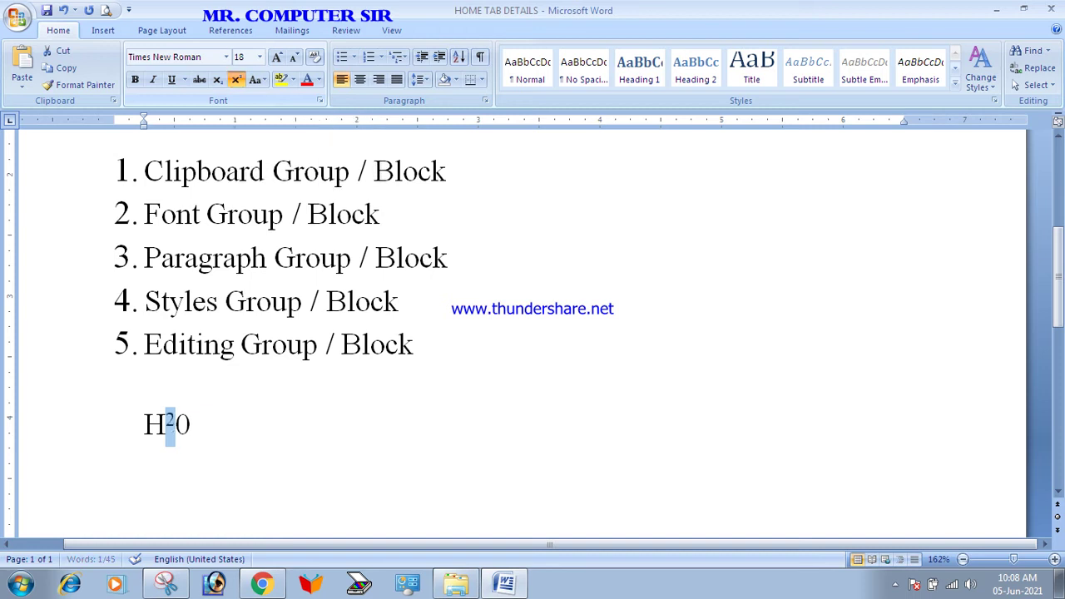
click(236, 79)
Enter the text "22" on a new line directly below "H20"
click(197, 425)
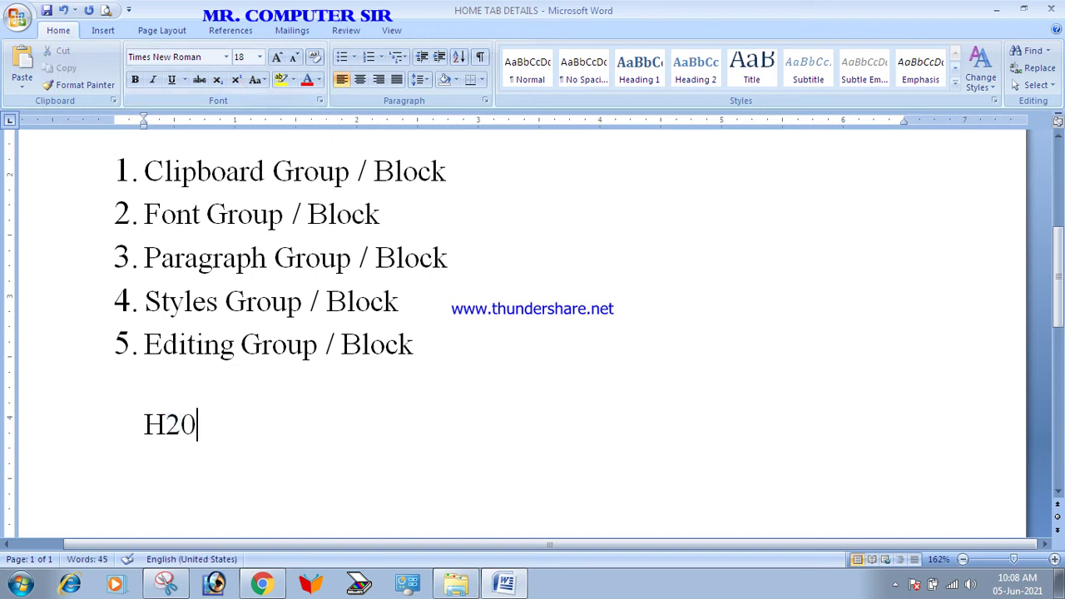
key(Return)
text(22)
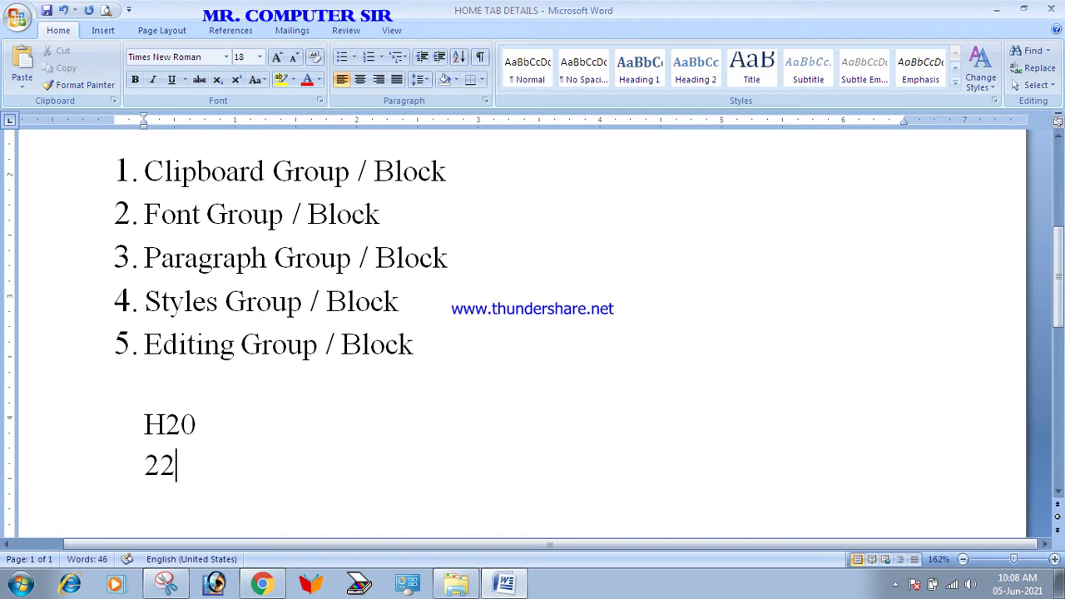
Format the second 2 in "22" as superscript, and start a new line with superscript turned off
key(shift+Left)
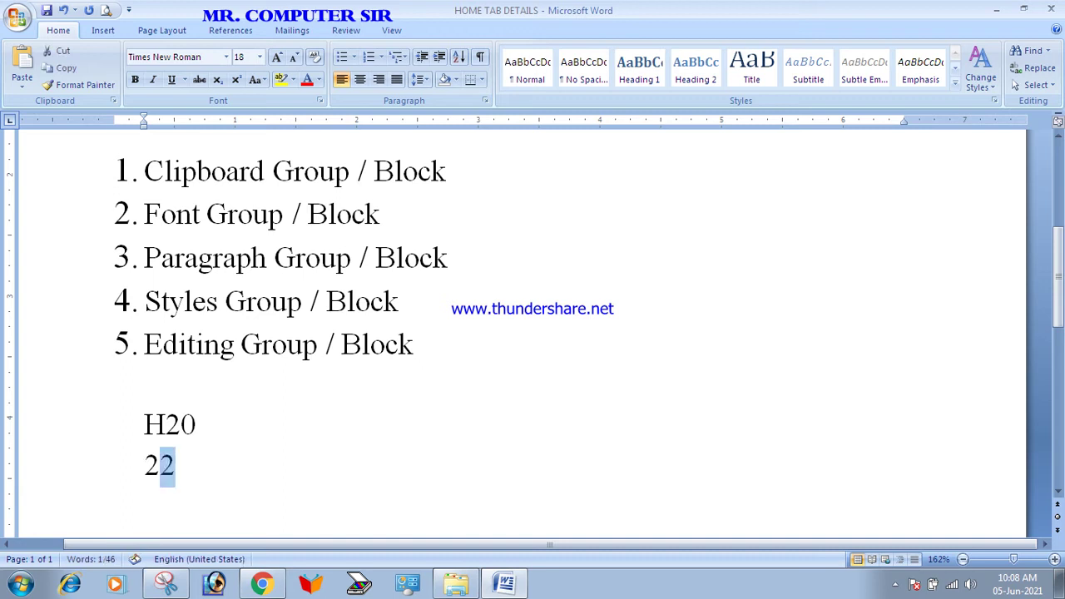
click(236, 79)
key(Right)
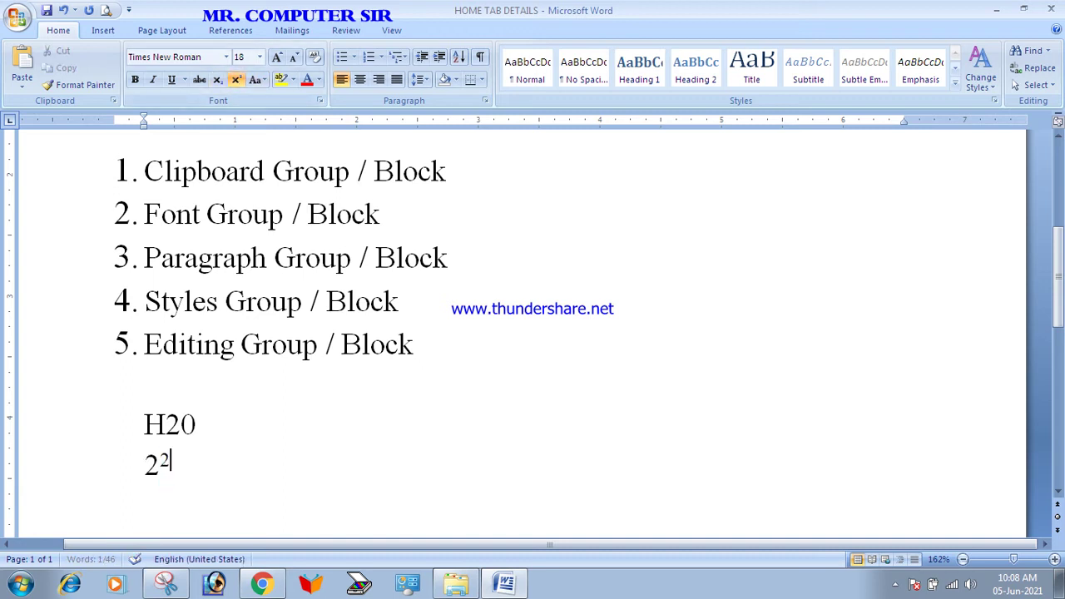
key(Return)
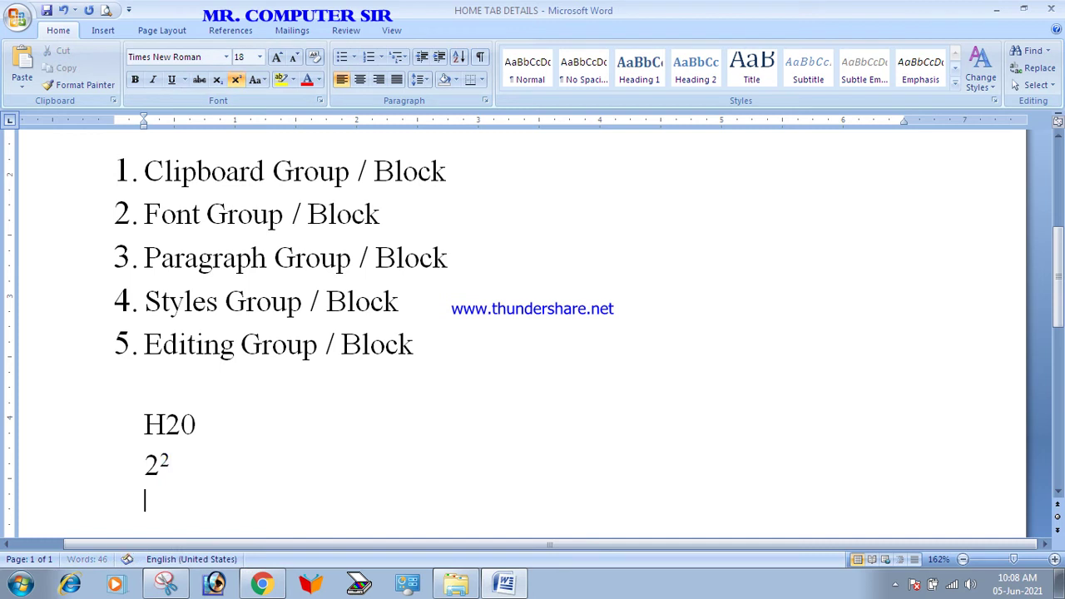
click(236, 79)
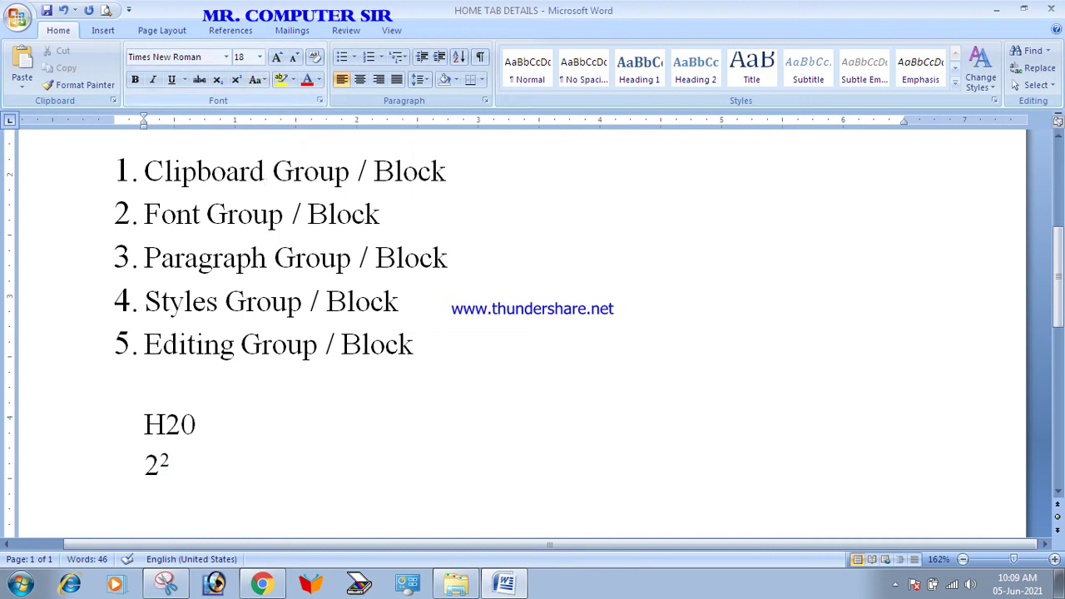
Change the five numbered group names to Sentence case
scroll(523, 332, up, 1)
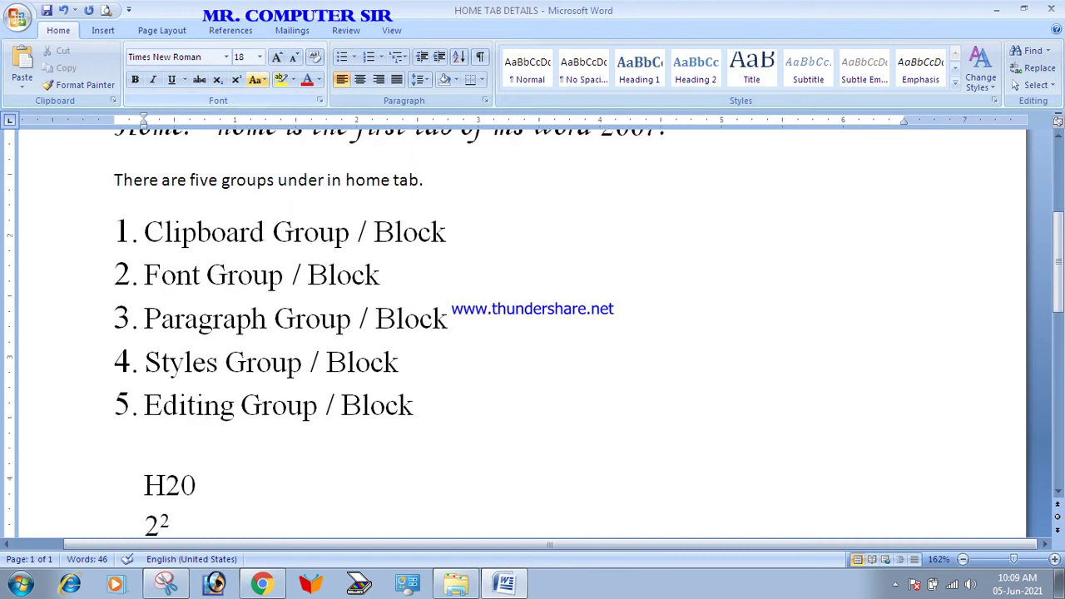
click(256, 79)
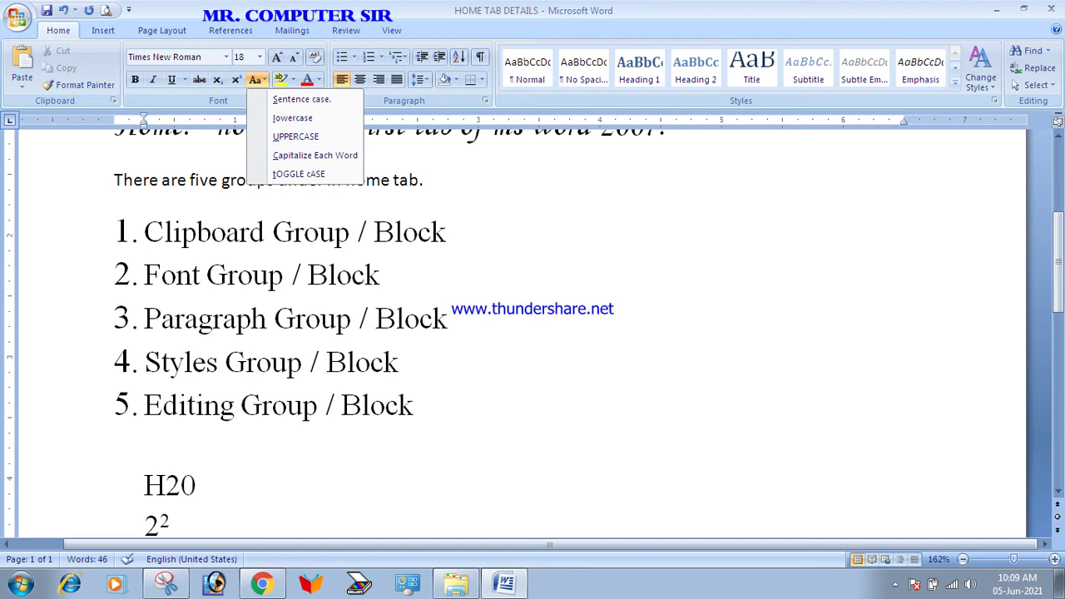
key(Escape)
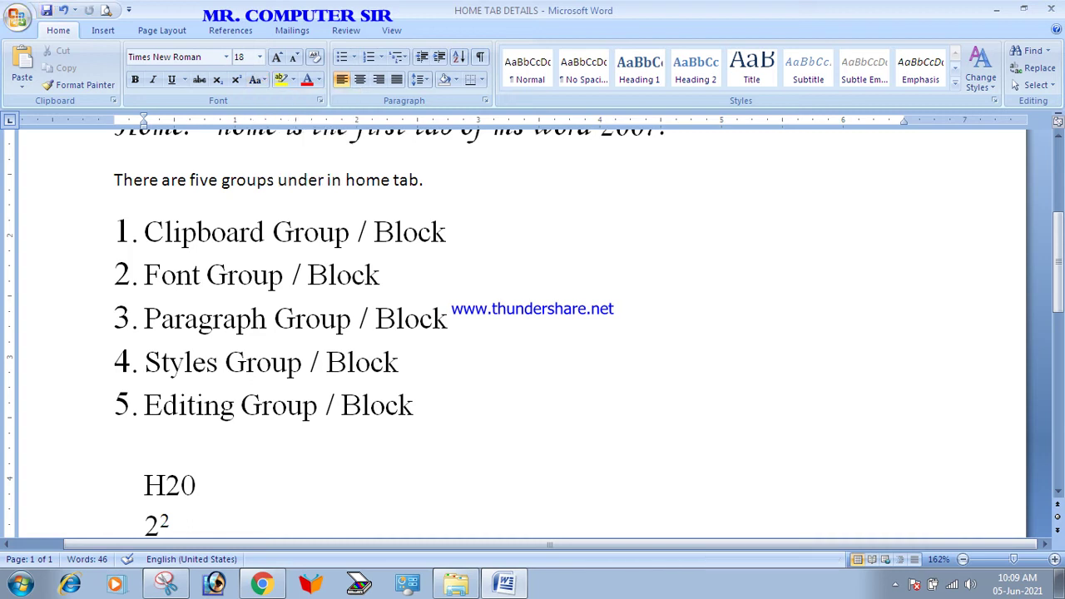
key(ctrl+shift+Up)
key(ctrl+shift+Up)
key(ctrl+shift+Up)
key(ctrl+shift+Up)
key(ctrl+shift+Up)
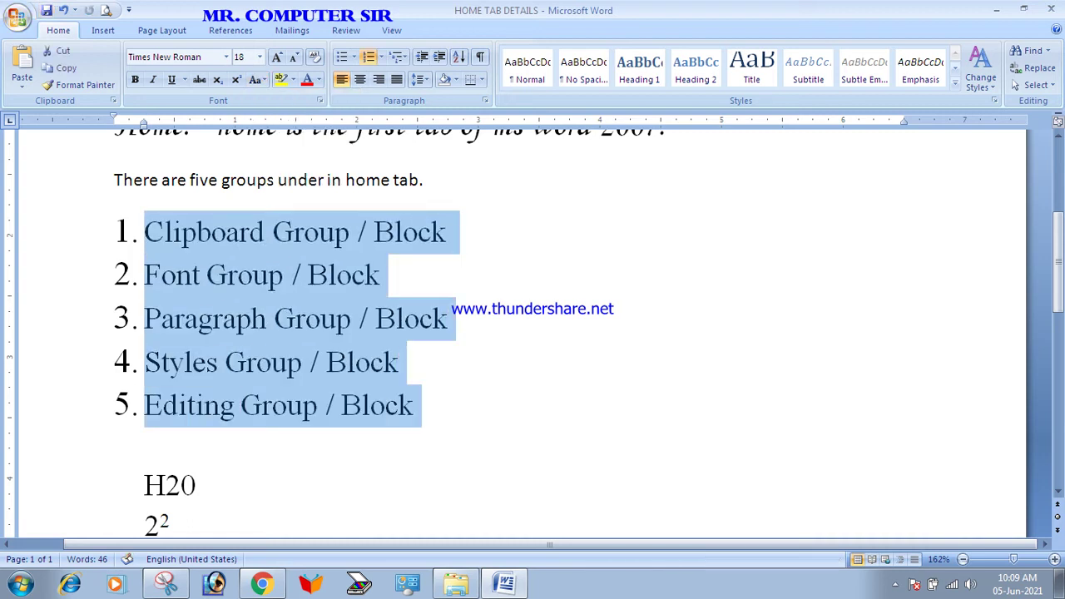
click(257, 80)
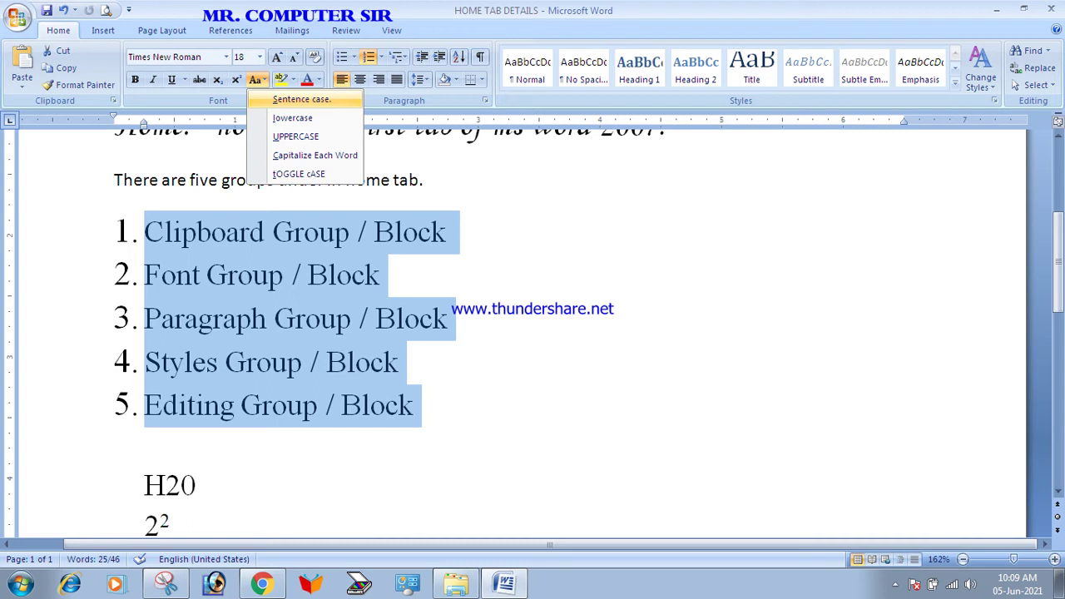
key(Return)
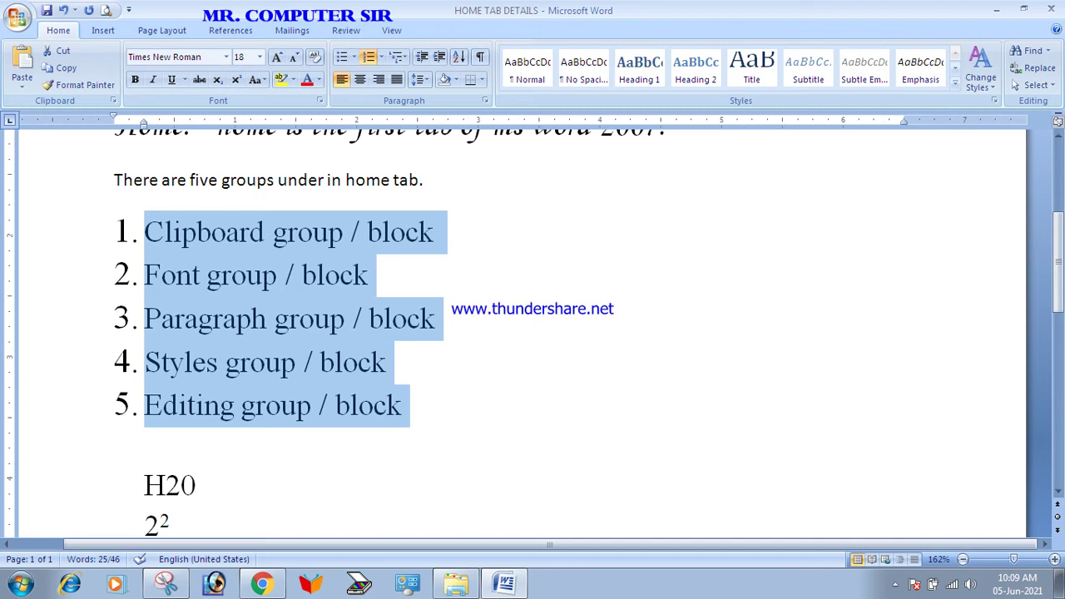
Change the five selected list items to lowercase and on to UPPERCASE
click(256, 79)
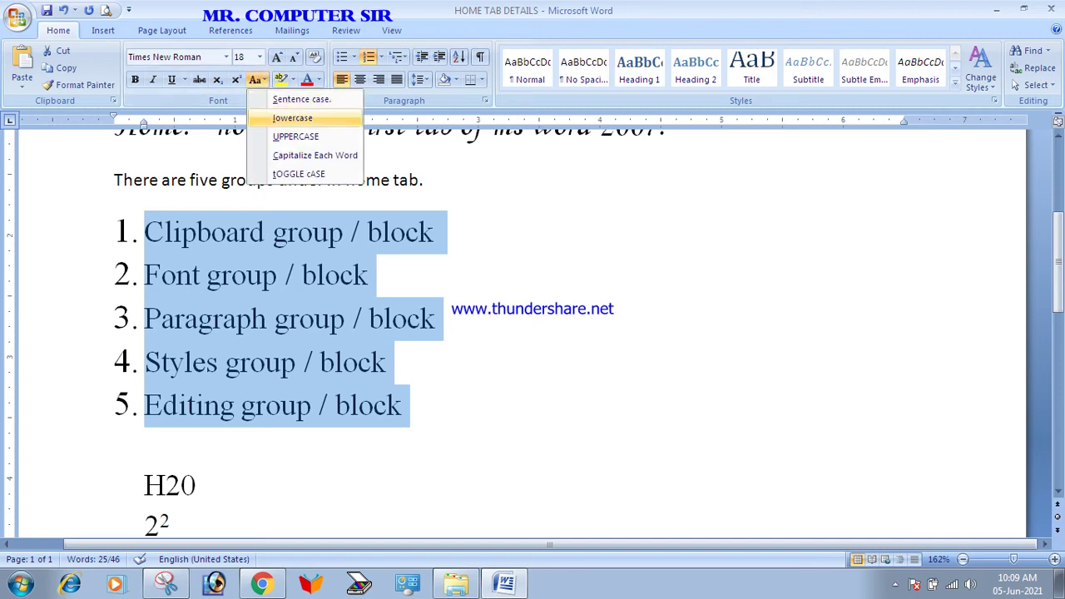
click(292, 117)
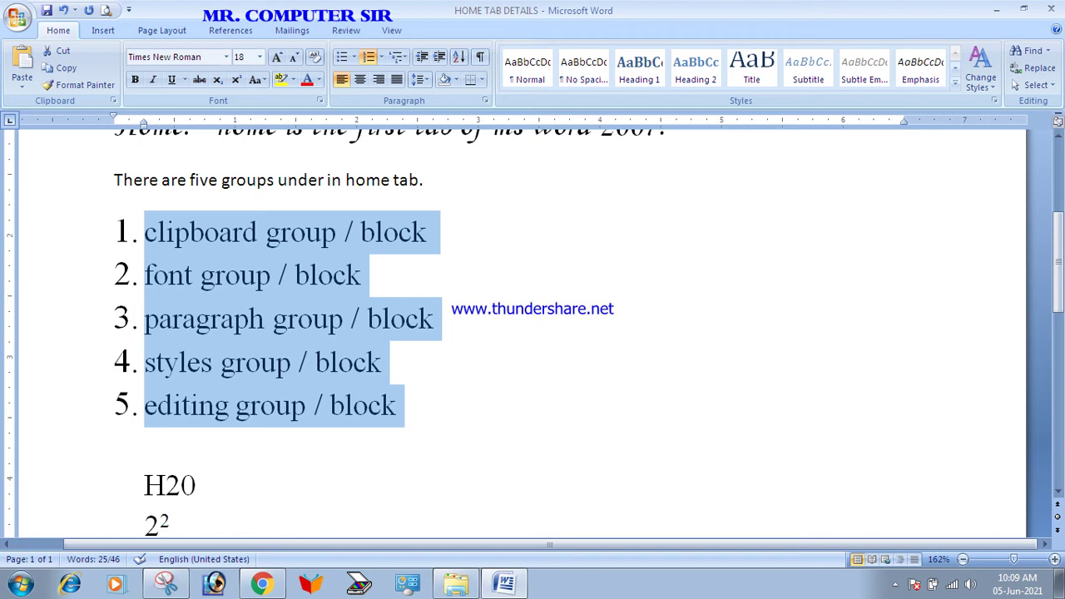
click(256, 79)
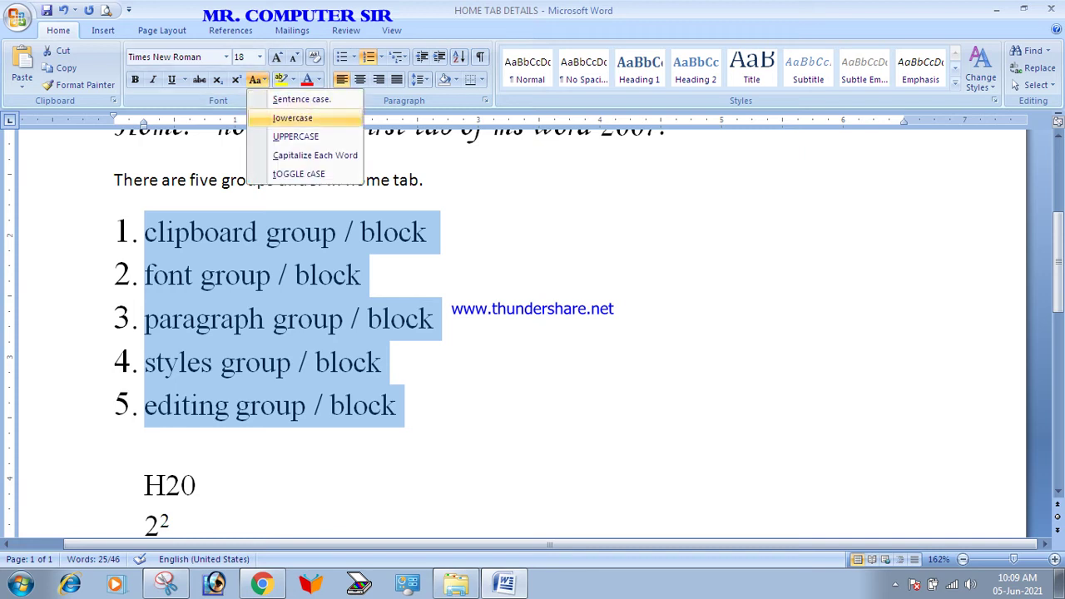
click(296, 136)
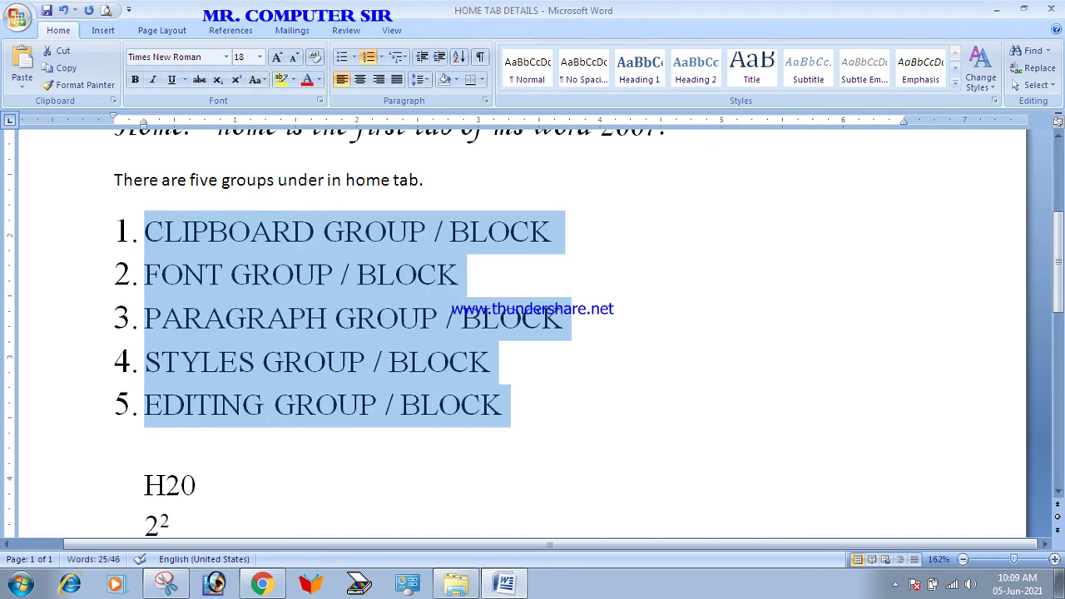
Apply Capitalize Each Word to the selected list items, followed by tOGGLE cASE
click(256, 79)
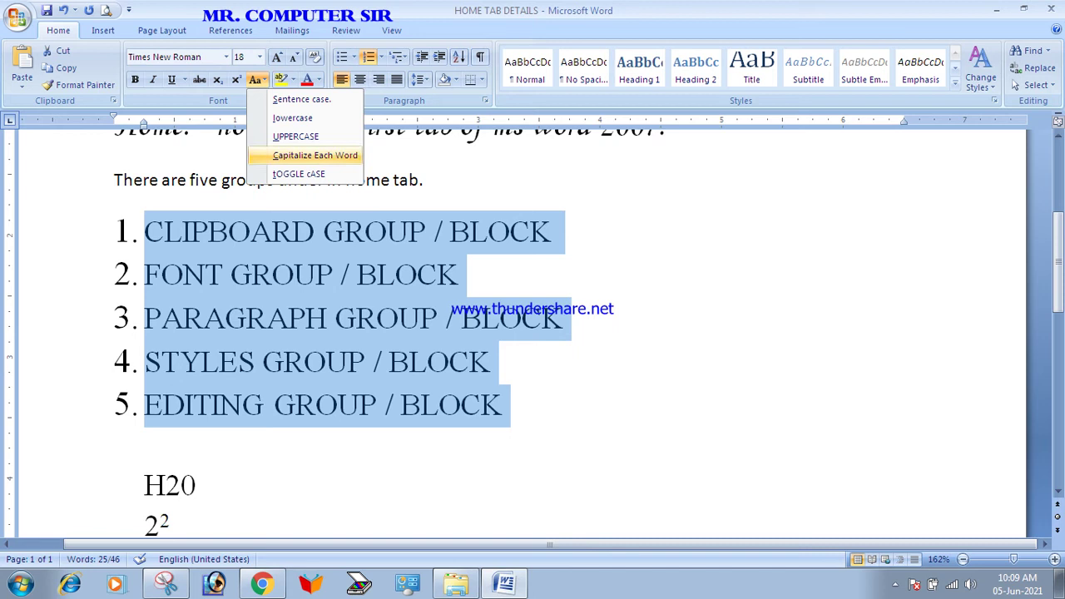
click(315, 155)
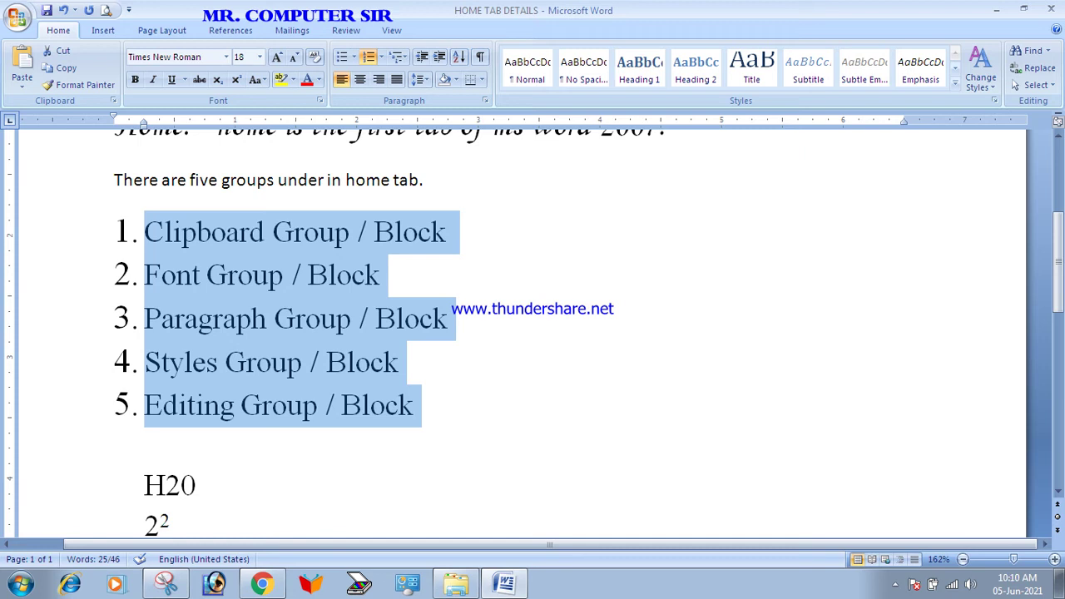
click(255, 79)
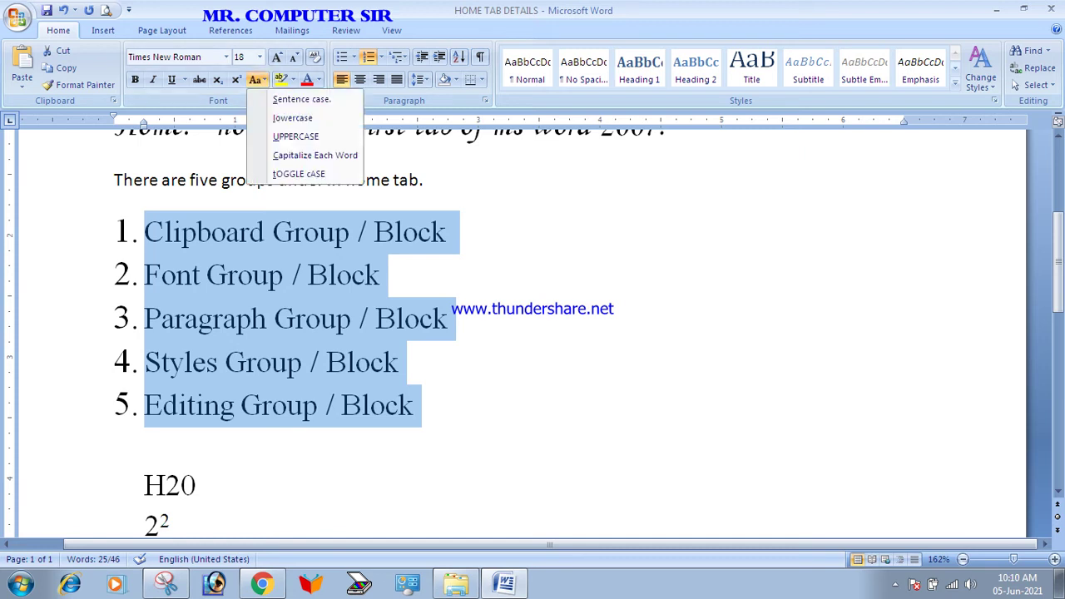
click(298, 174)
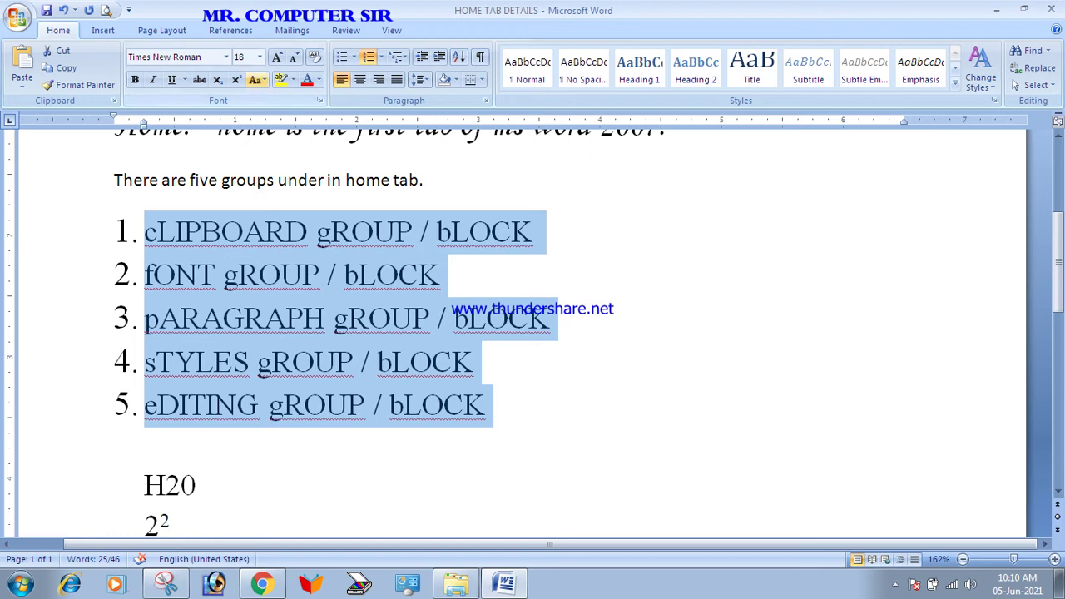
Return the five selected list items to Sentence case and deselect them
click(256, 79)
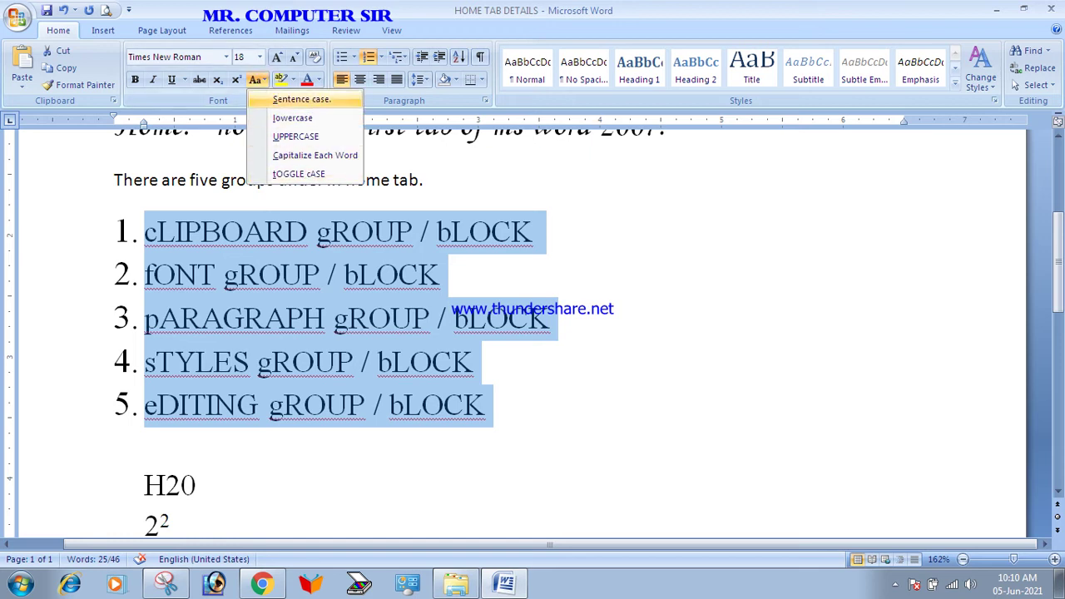
click(301, 99)
click(145, 445)
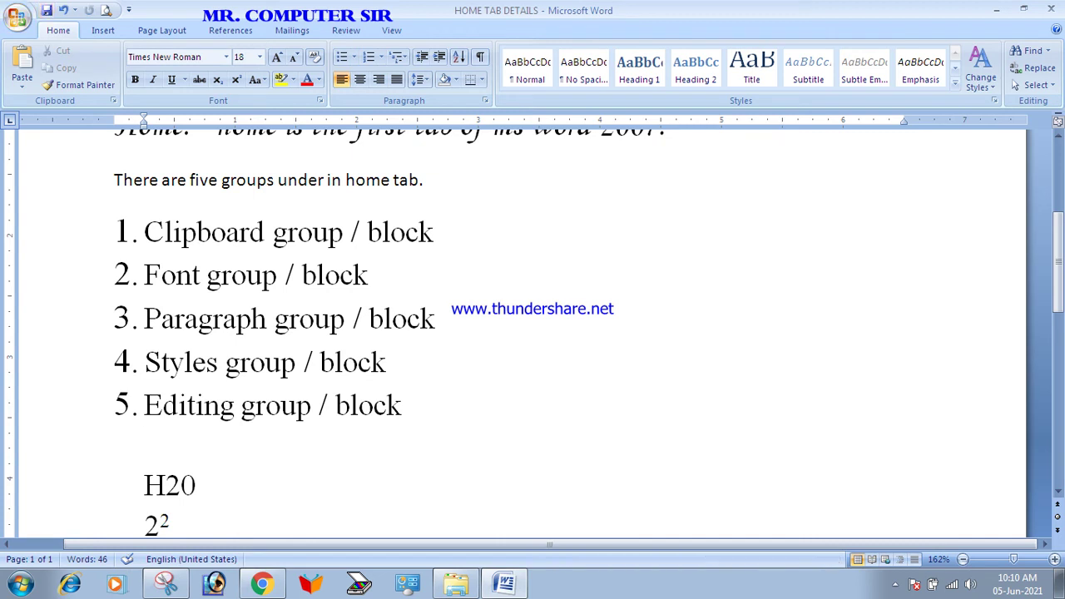
Highlight the line "Home: - home is the first tab of ms word 2007." in yellow
scroll(532, 333, down, 2)
scroll(533, 332, up, 3)
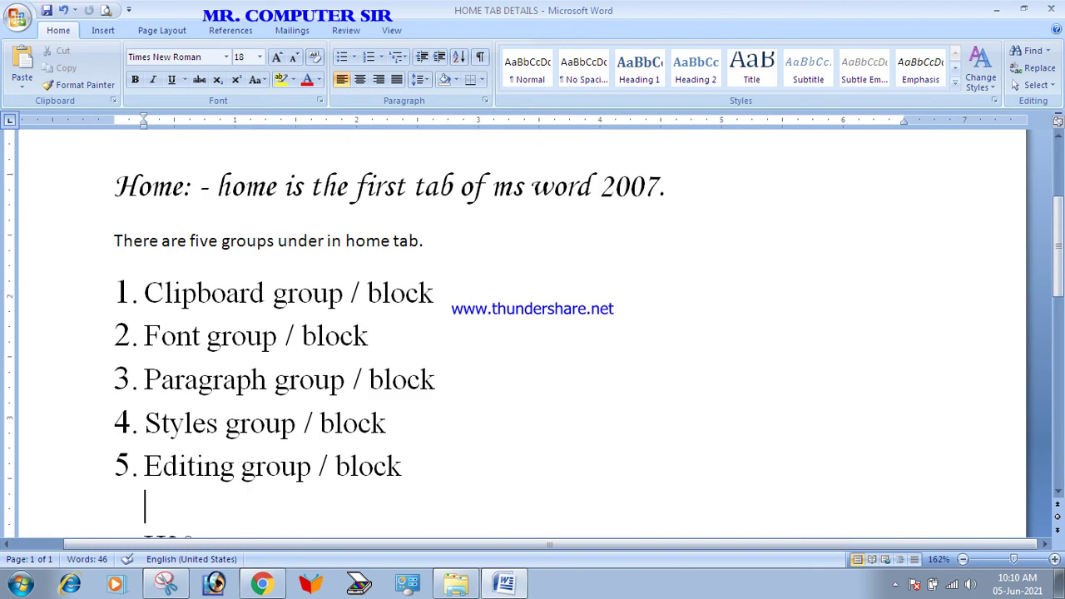
key(ctrl+v)
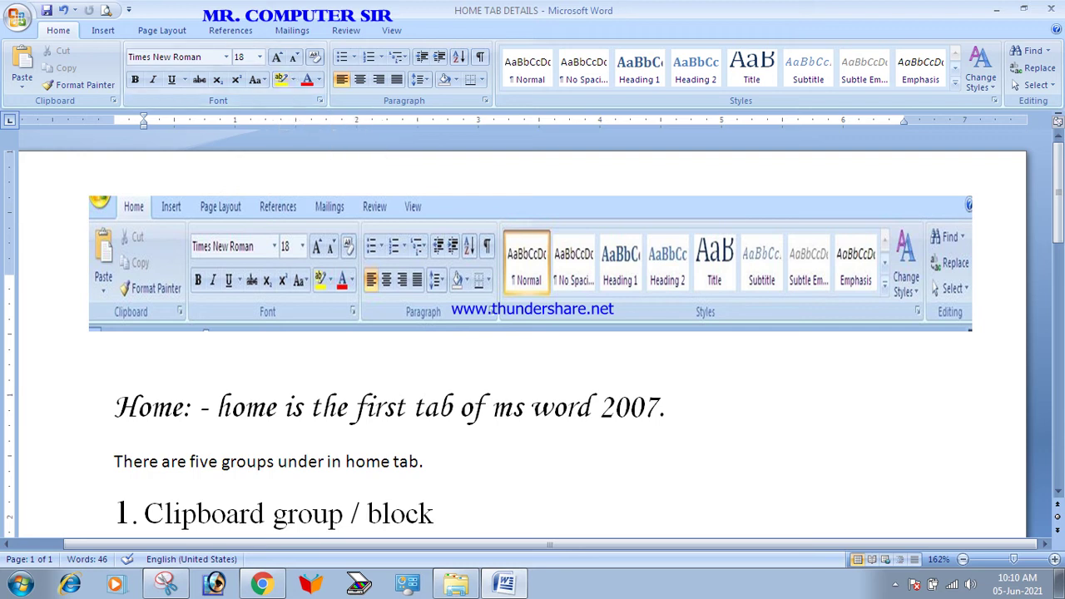
click(664, 408)
key(shift+Up)
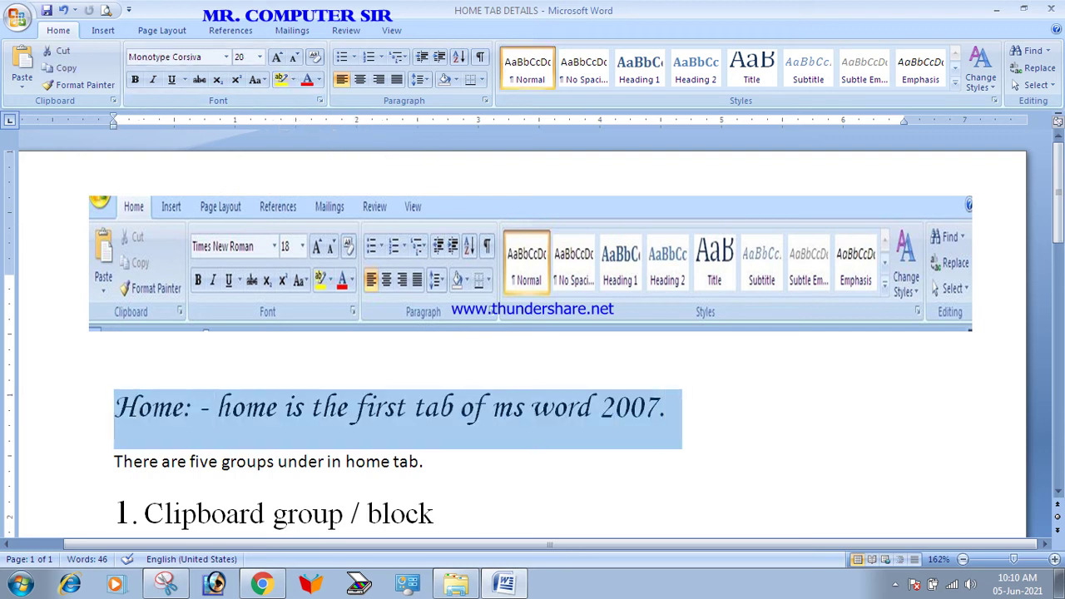
click(293, 79)
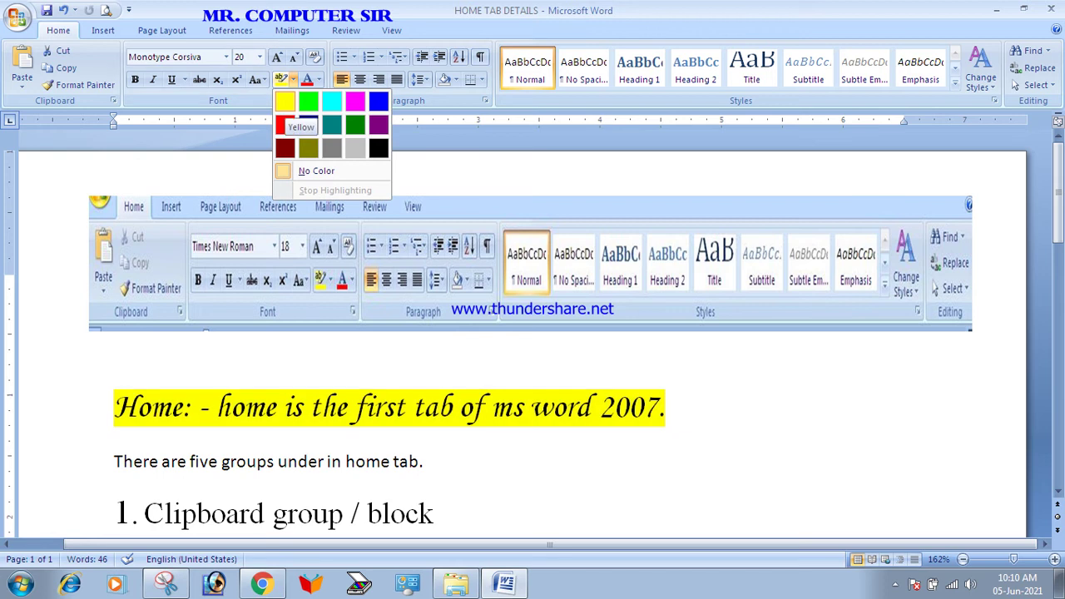
click(285, 102)
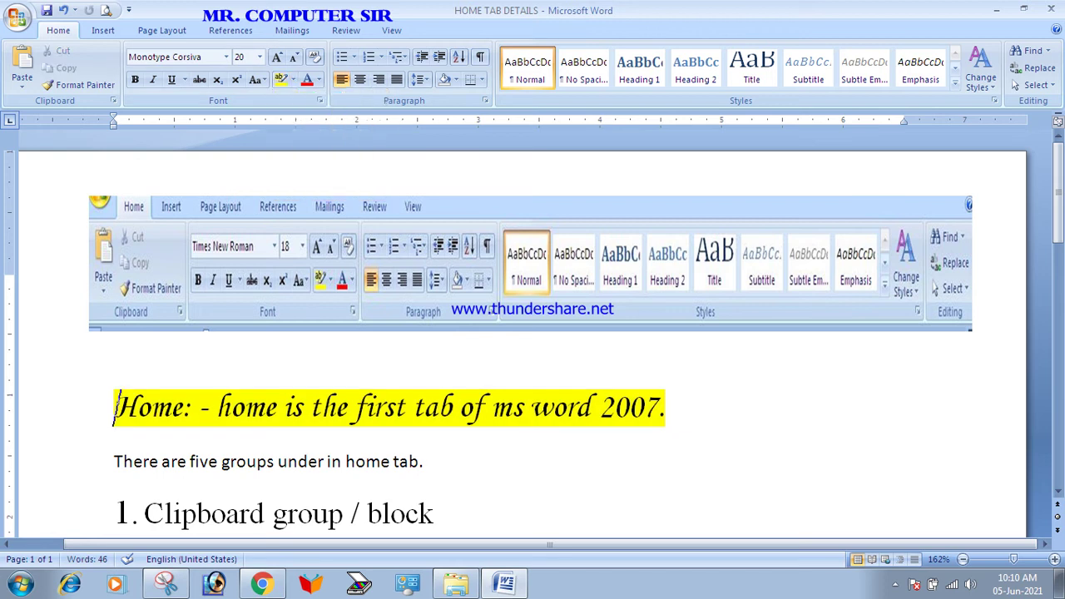
click(424, 461)
click(895, 584)
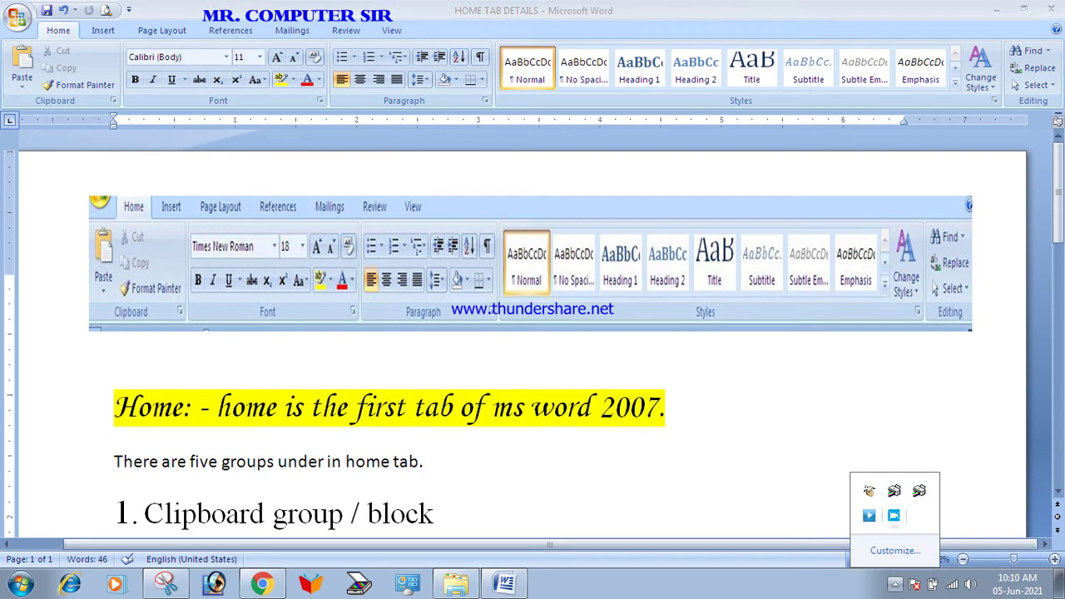
click(894, 515)
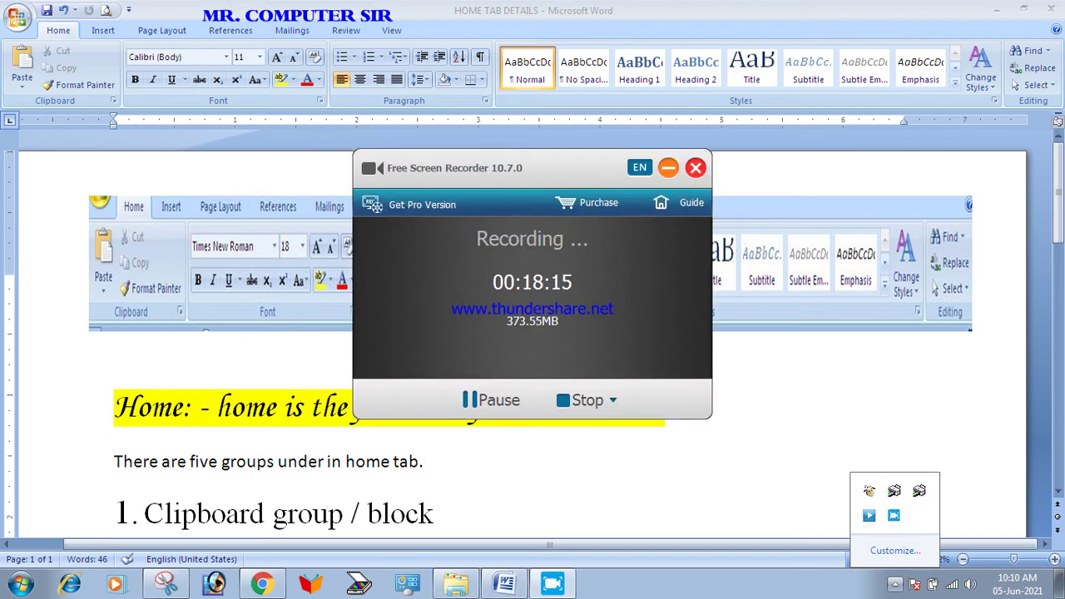
click(668, 168)
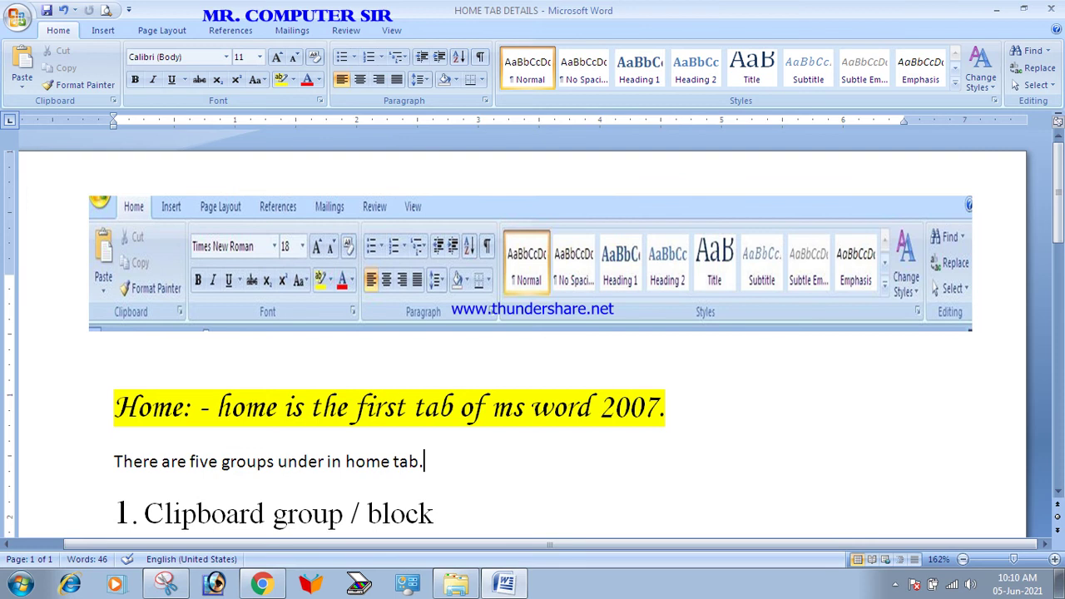
Remove the highlight from the "Home: -" line by setting its highlight to No Color
drag(666, 408, 114, 408)
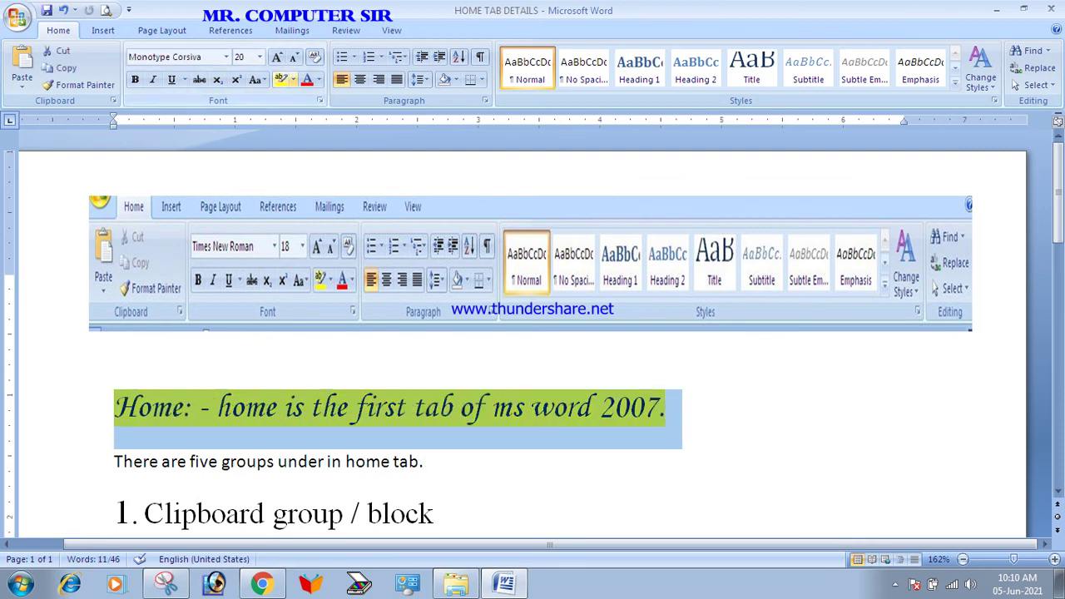
click(292, 79)
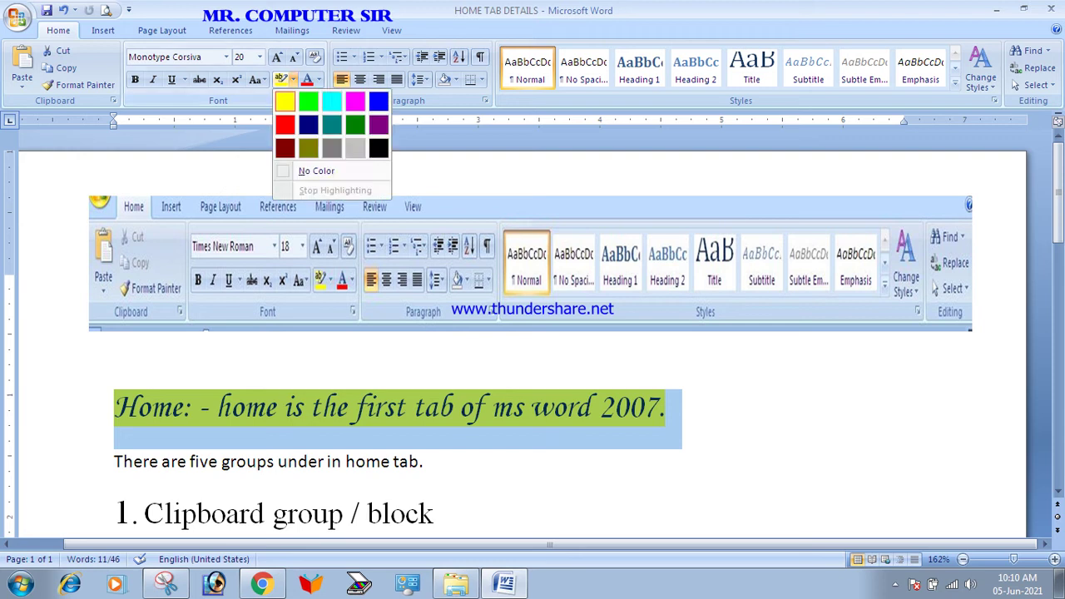
click(316, 172)
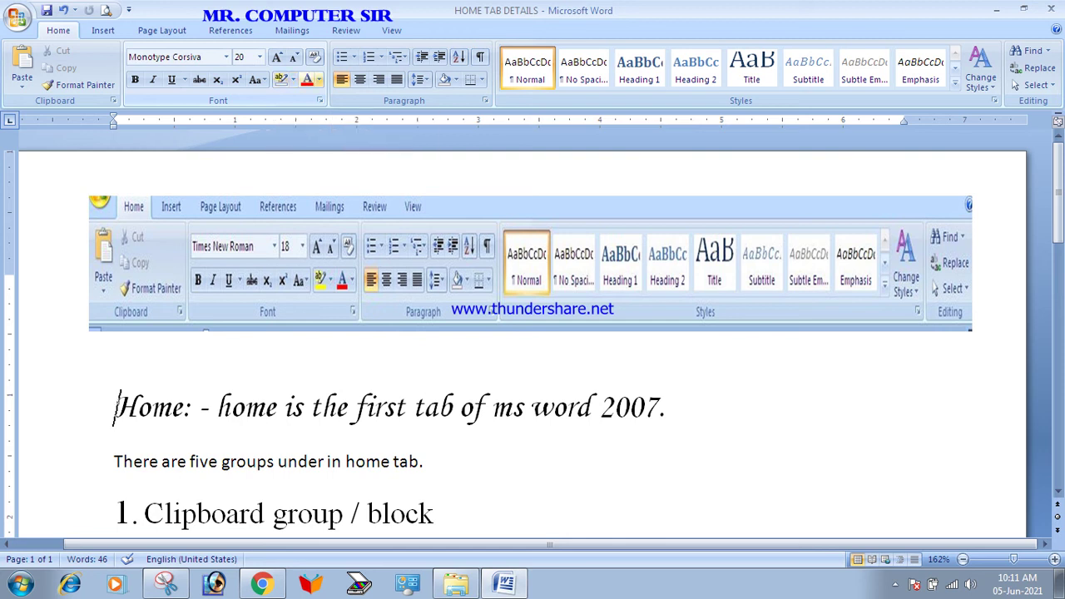
scroll(333, 375, down, 4)
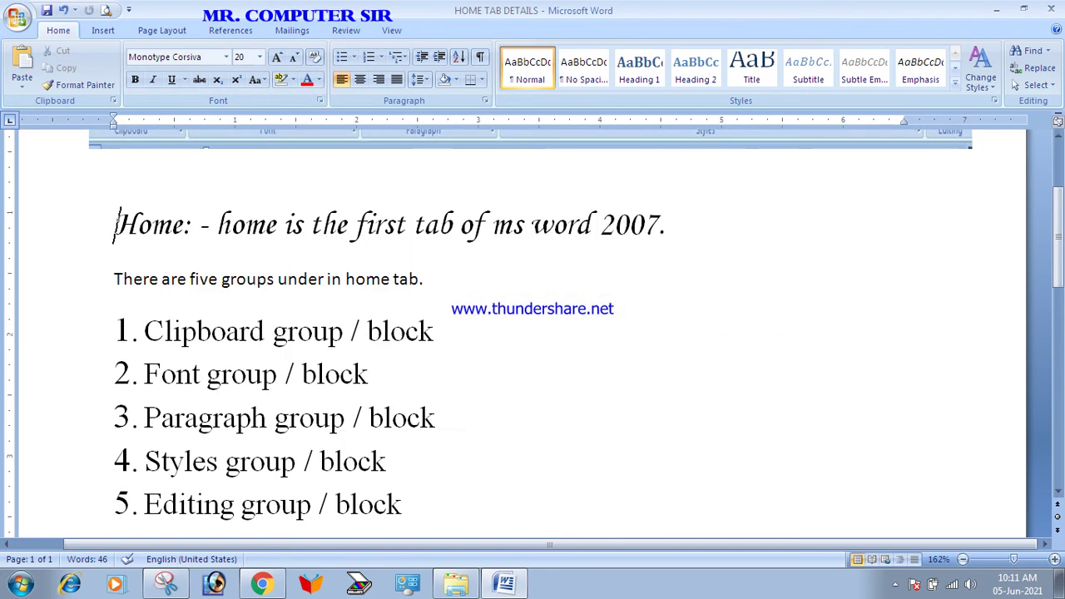
Color the five numbered list items light blue and save the document
drag(225, 462, 144, 332)
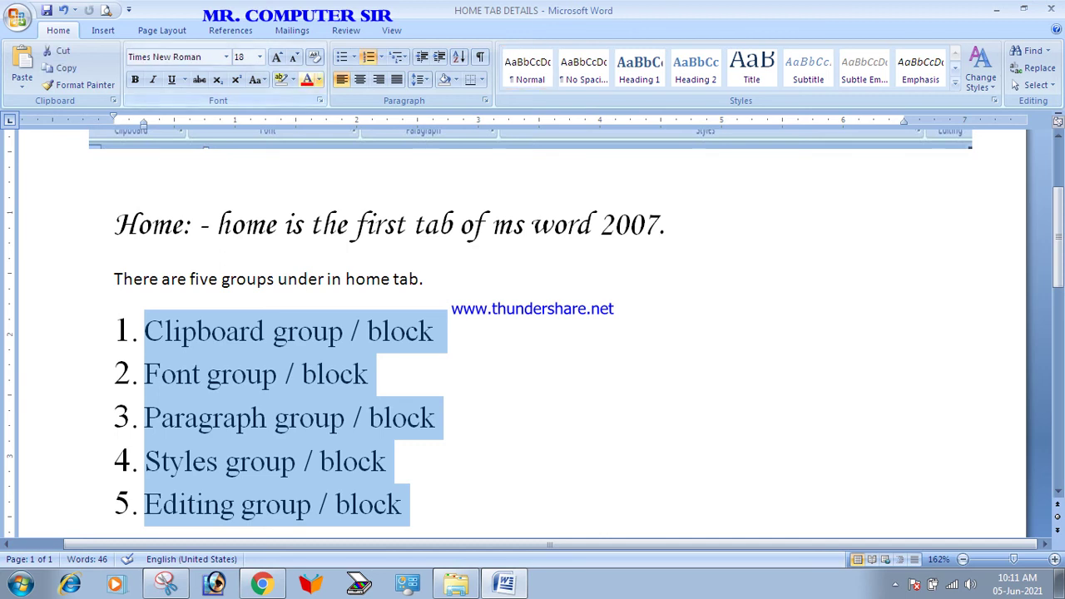
click(319, 79)
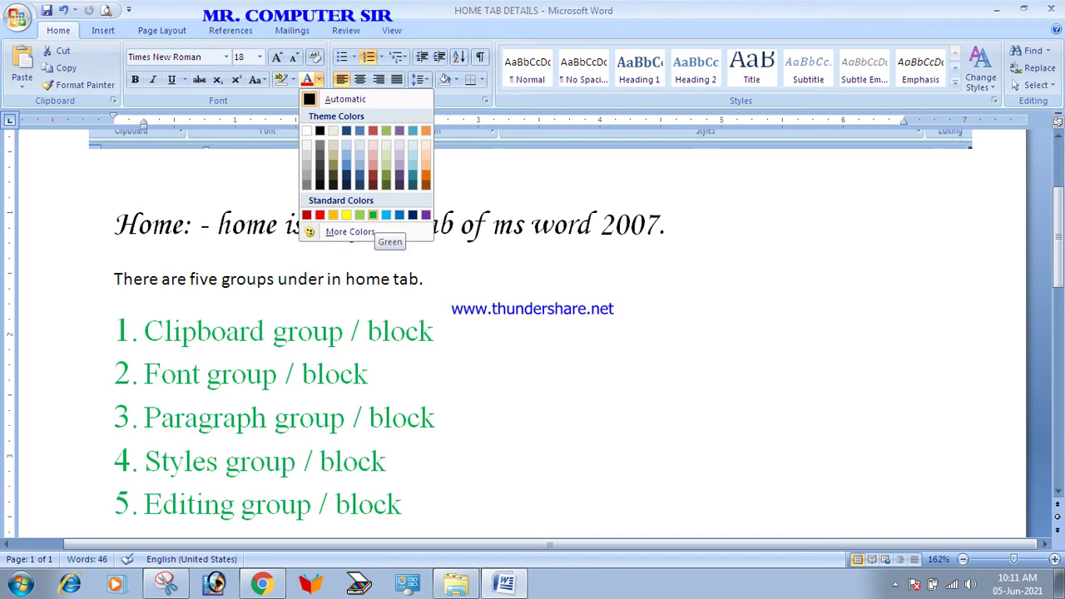
click(373, 215)
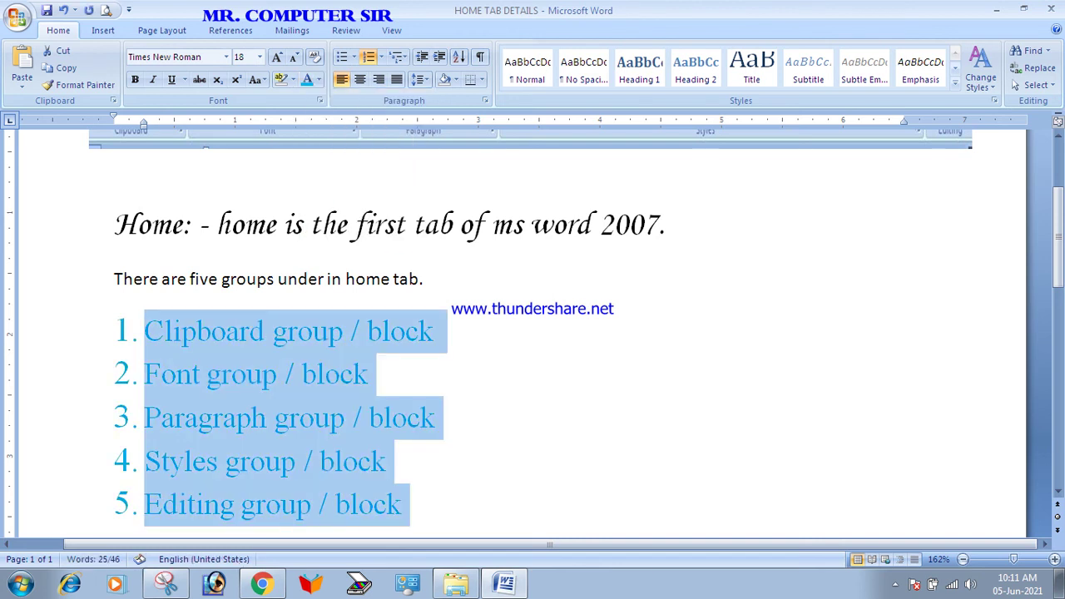
click(434, 332)
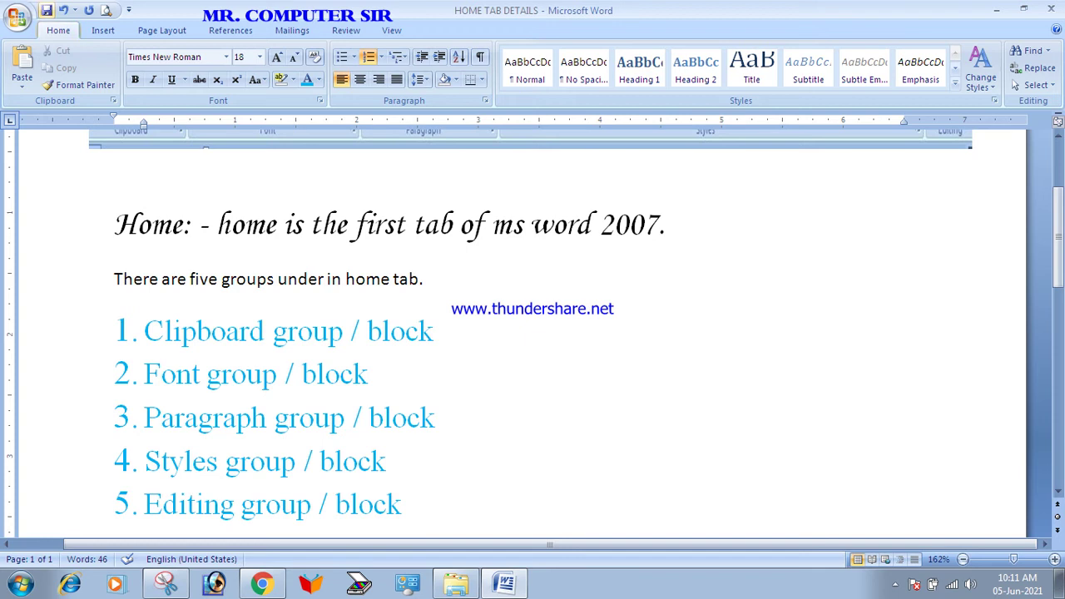
key(ctrl+s)
Convert the five numbered group items to a round-bulleted list, toggling the bullets off and on
scroll(532, 333, down, 3)
scroll(533, 333, up, 5)
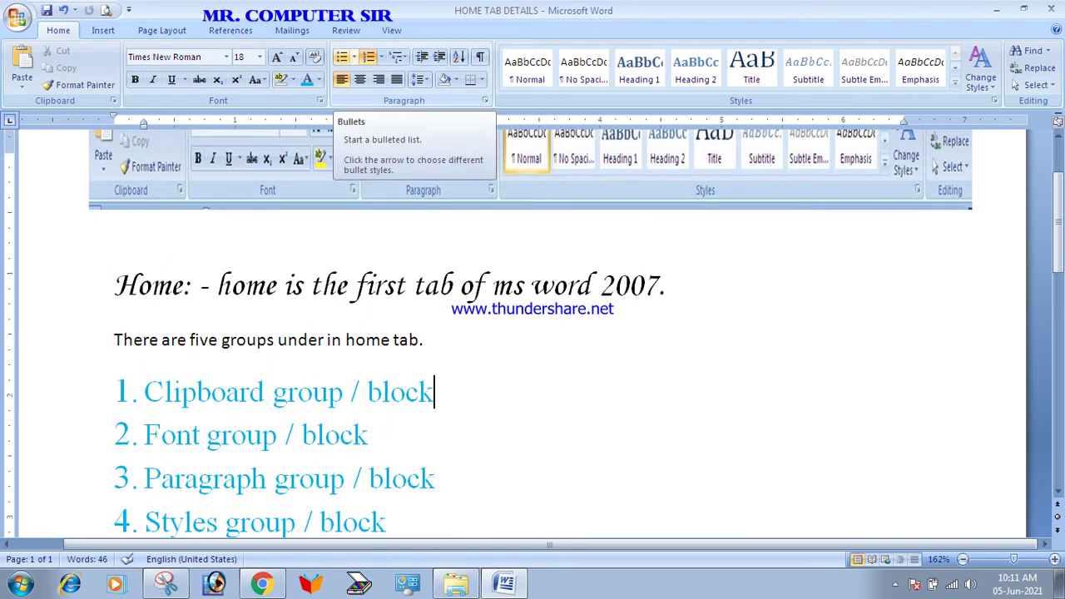
scroll(533, 333, down, 3)
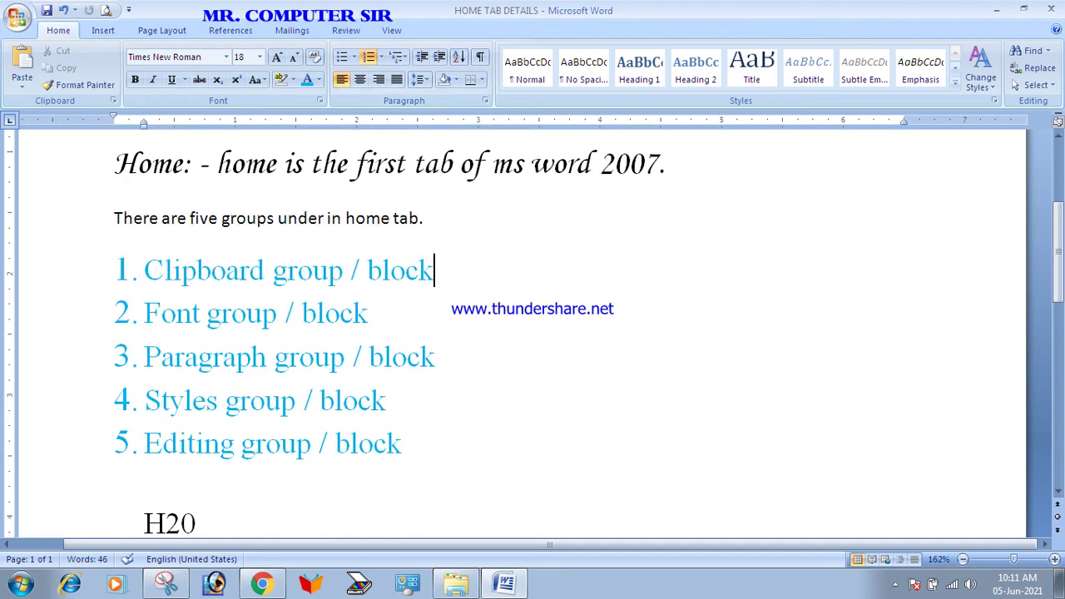
drag(145, 271, 410, 445)
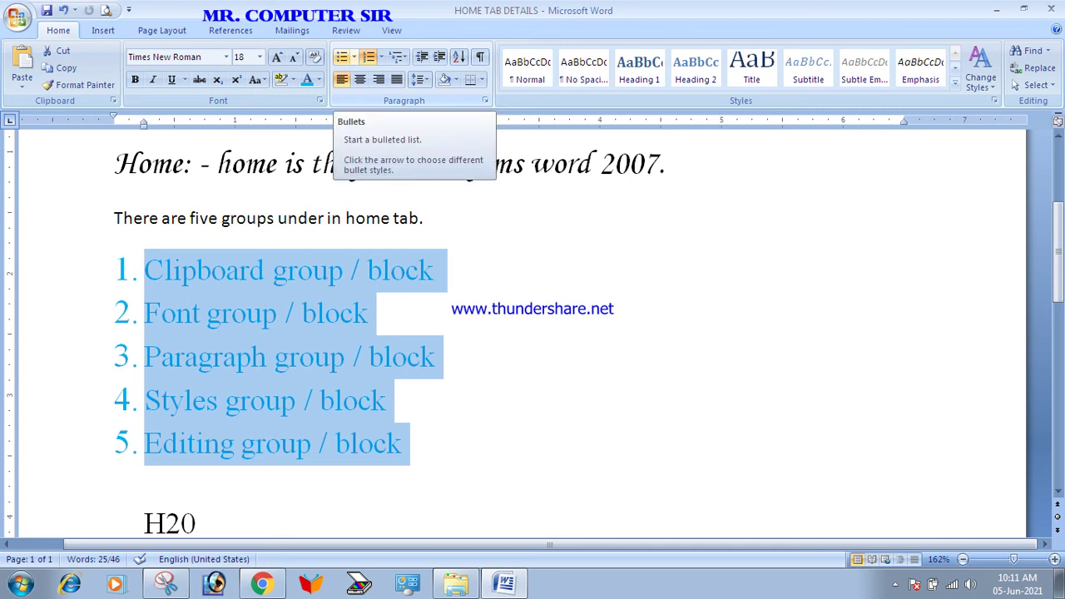
click(341, 57)
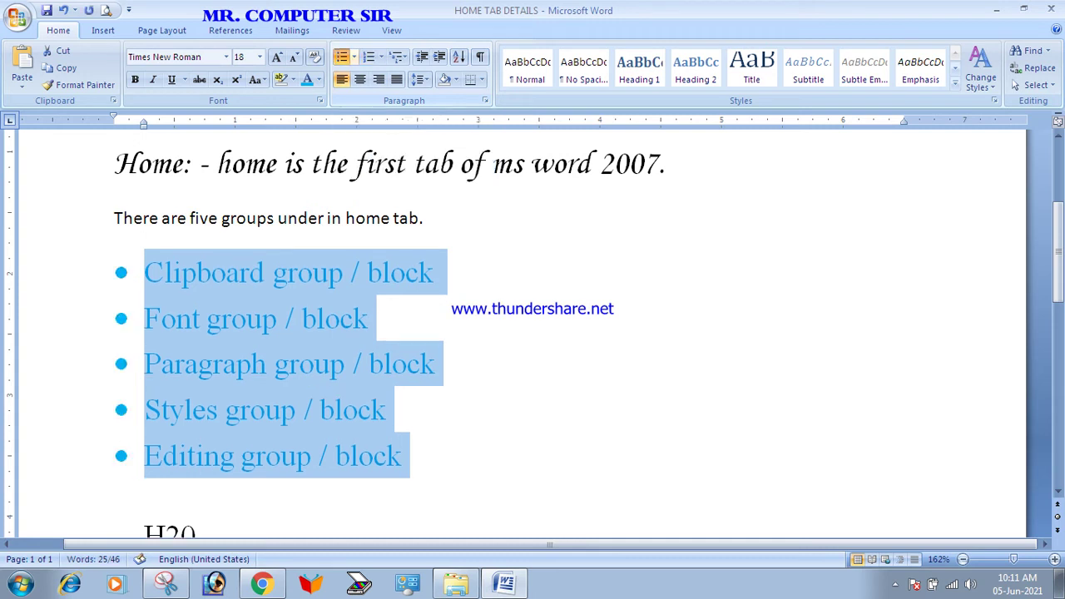
double_click(341, 58)
click(342, 58)
click(341, 58)
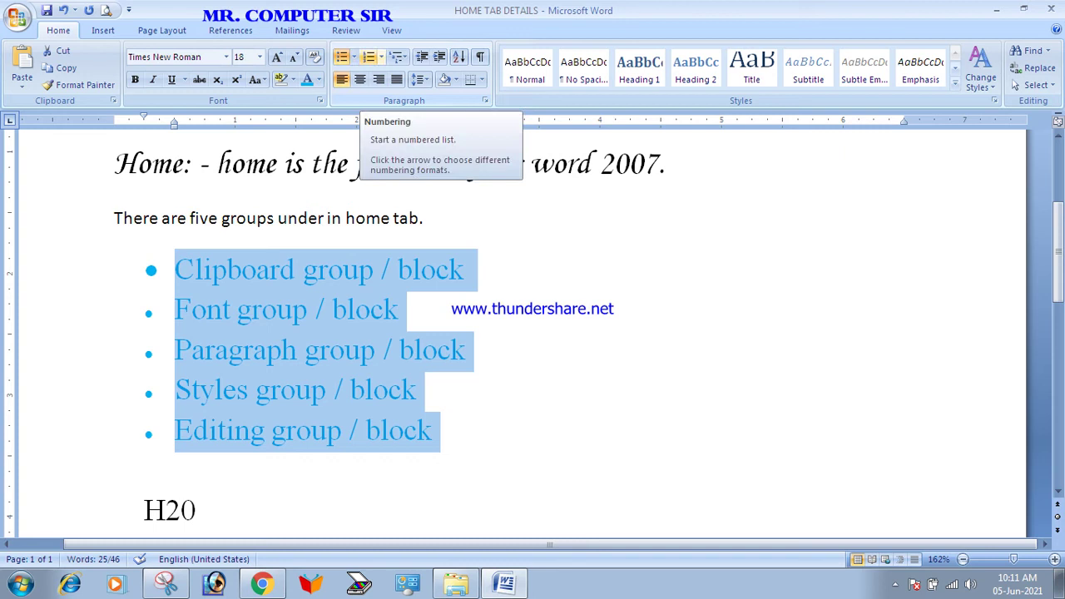
Change the list's round bullets to the arrow style, then replace them with 1., 2., 3. numbering
click(354, 56)
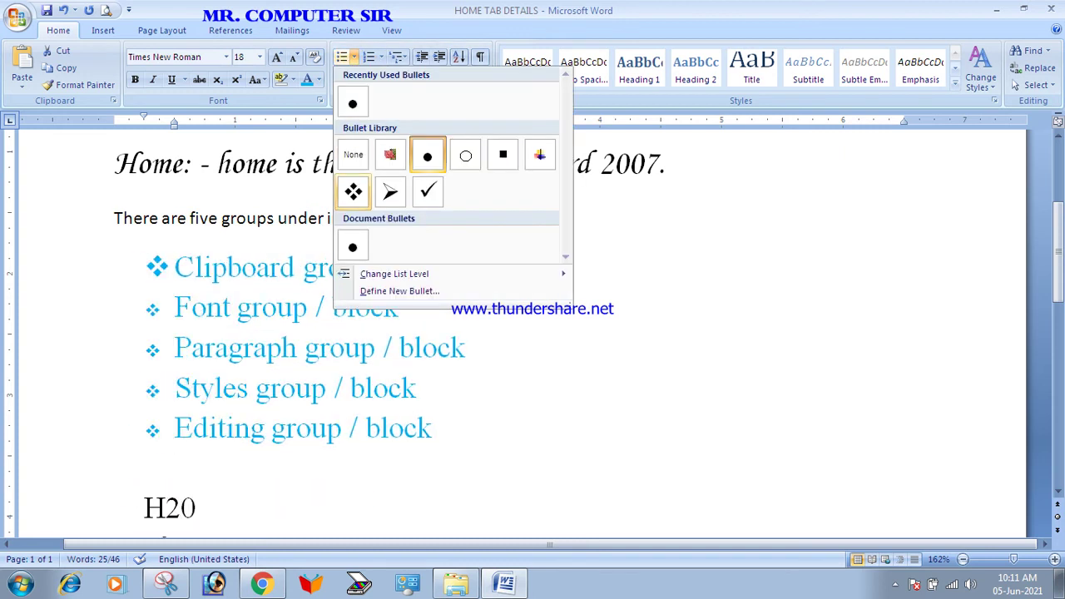
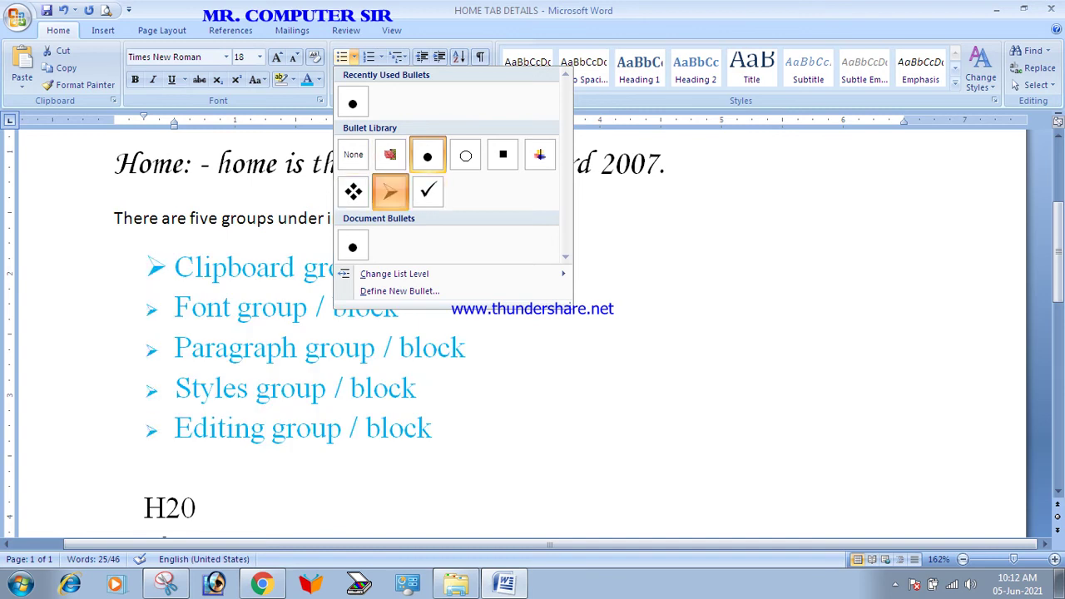
click(390, 192)
click(368, 56)
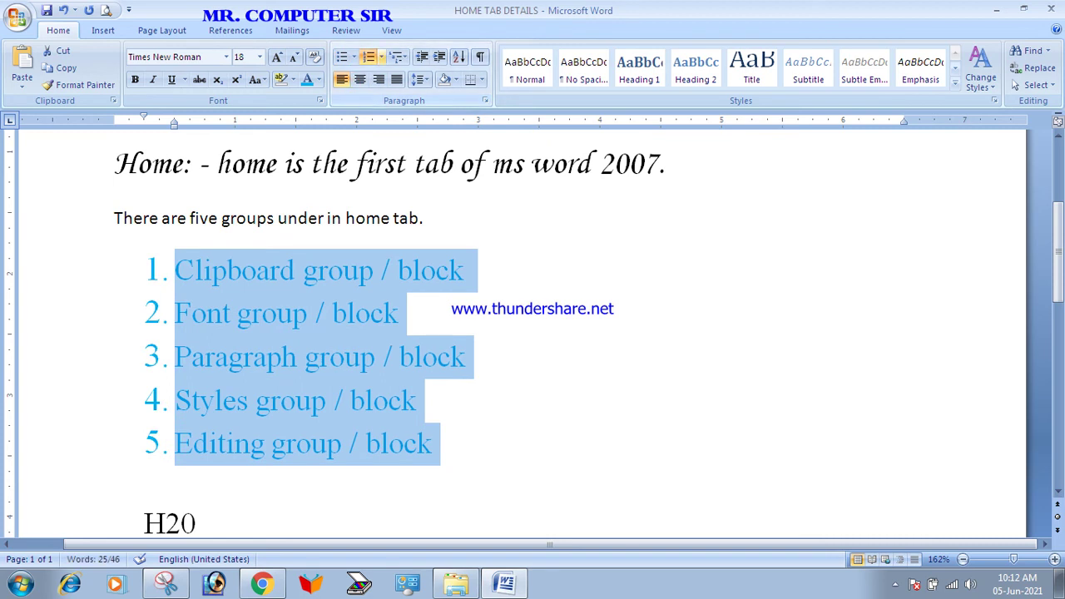
click(381, 56)
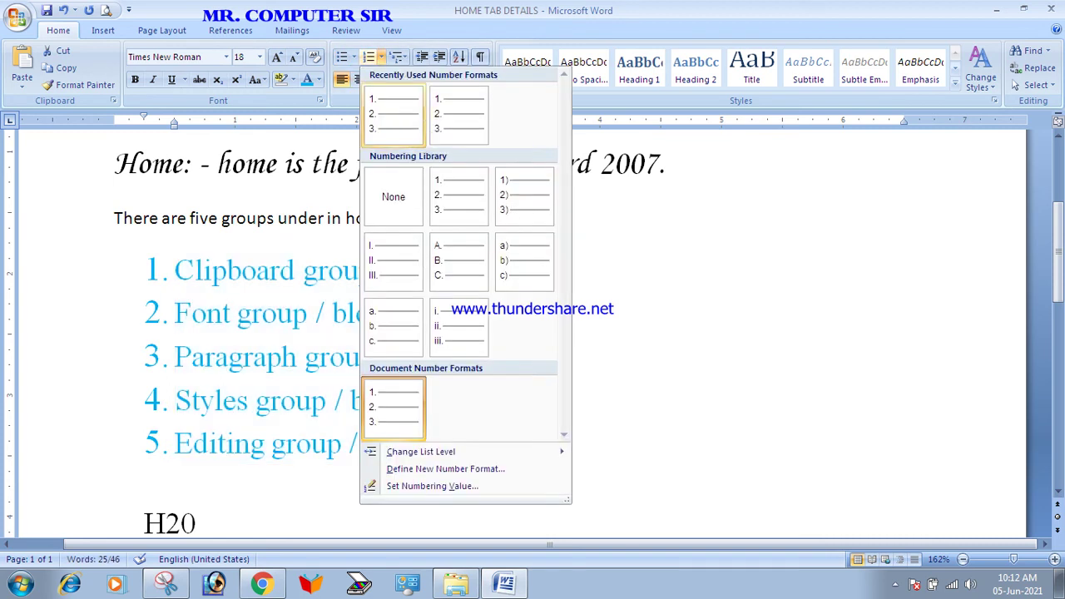
click(394, 114)
click(433, 444)
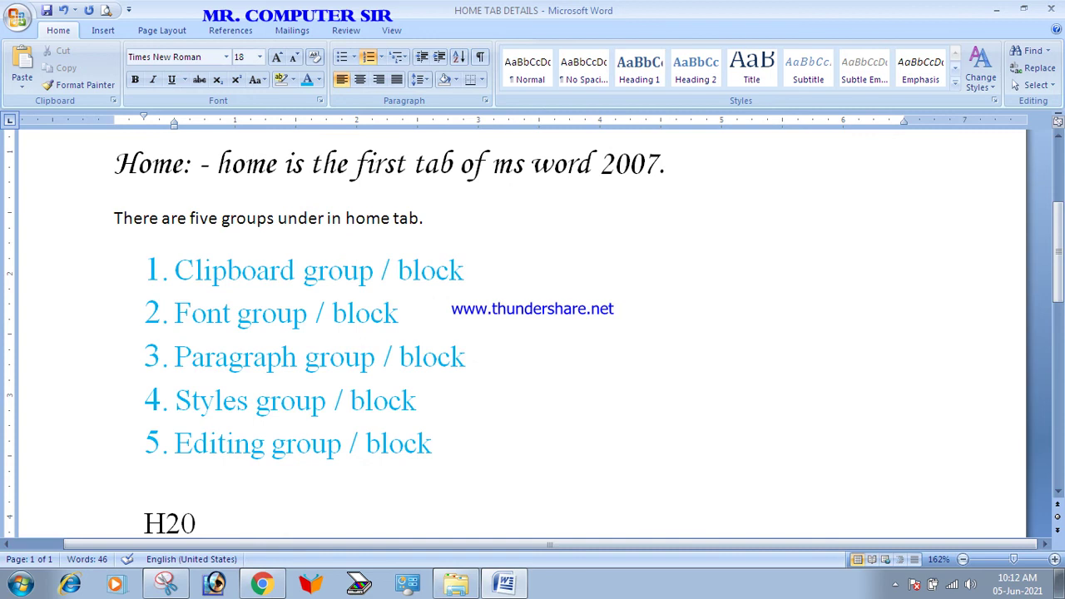
Add filler items Dsfsd, Fdsf, Fsdf, Sfs, Sfs, Fsdf and Fsd below "Editing group / block" to continue the automatic numbering
key(Return)
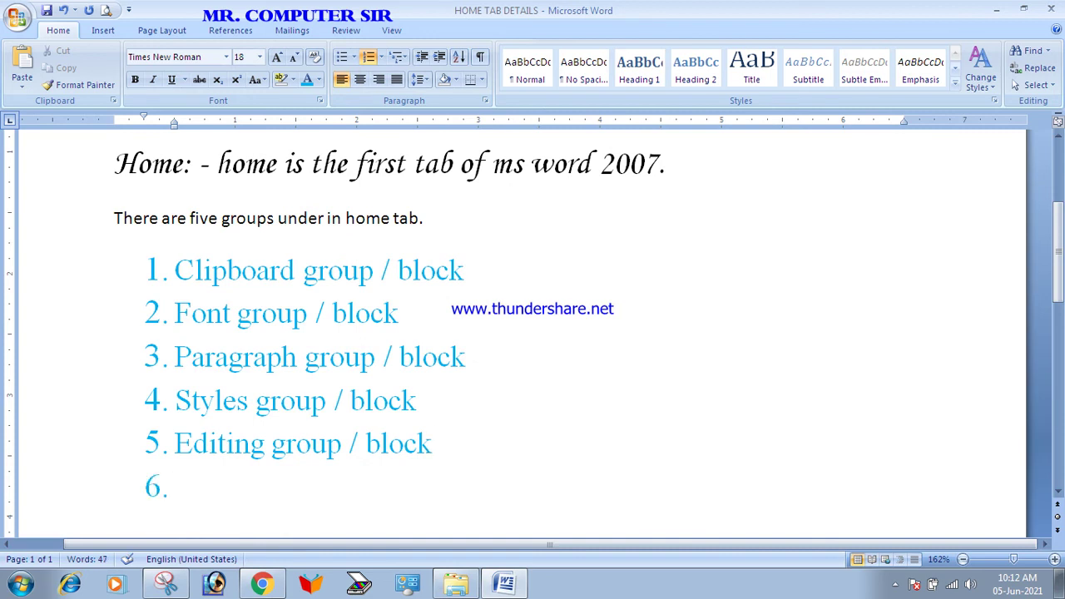
text(dsfsd)
key(Return)
text(fdsf)
key(Return)
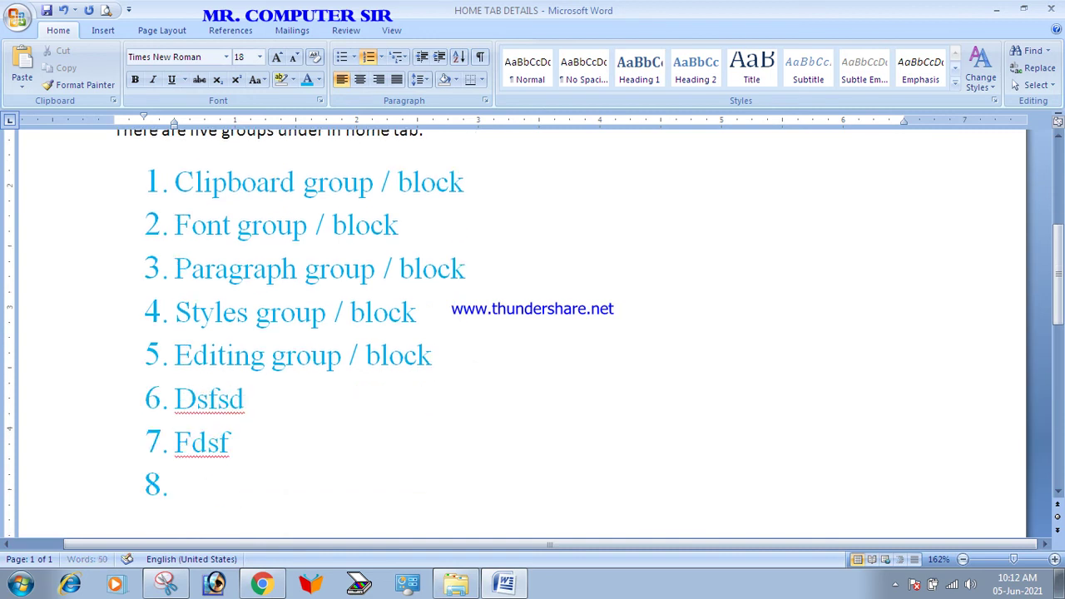
text(fsdf)
key(Return)
text(sfs)
key(Return)
text(sfs)
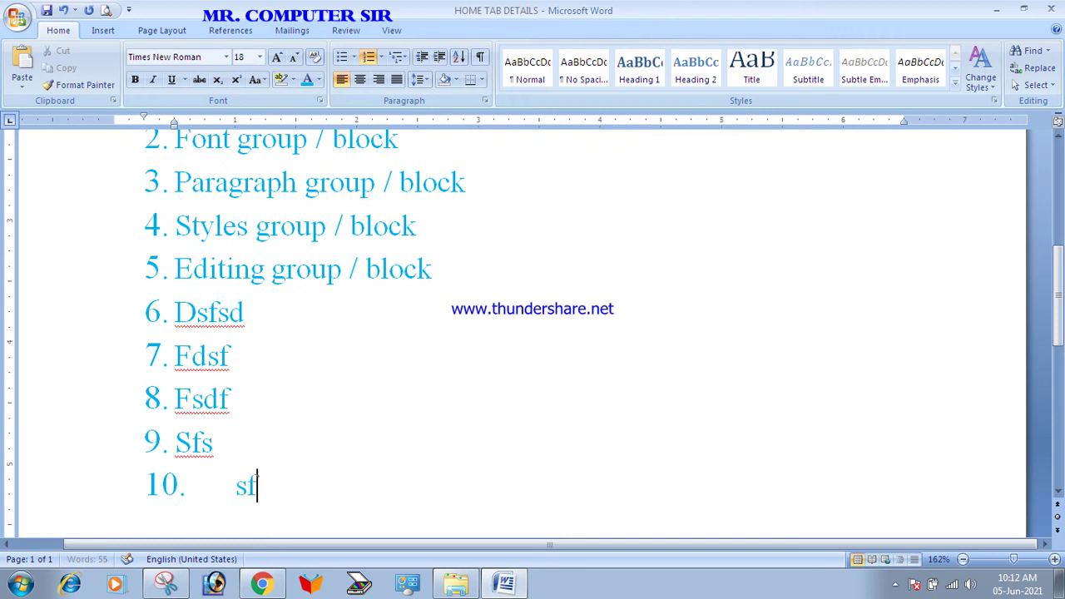
key(Return)
text(fsdf)
key(Return)
text(fsd)
key(Return)
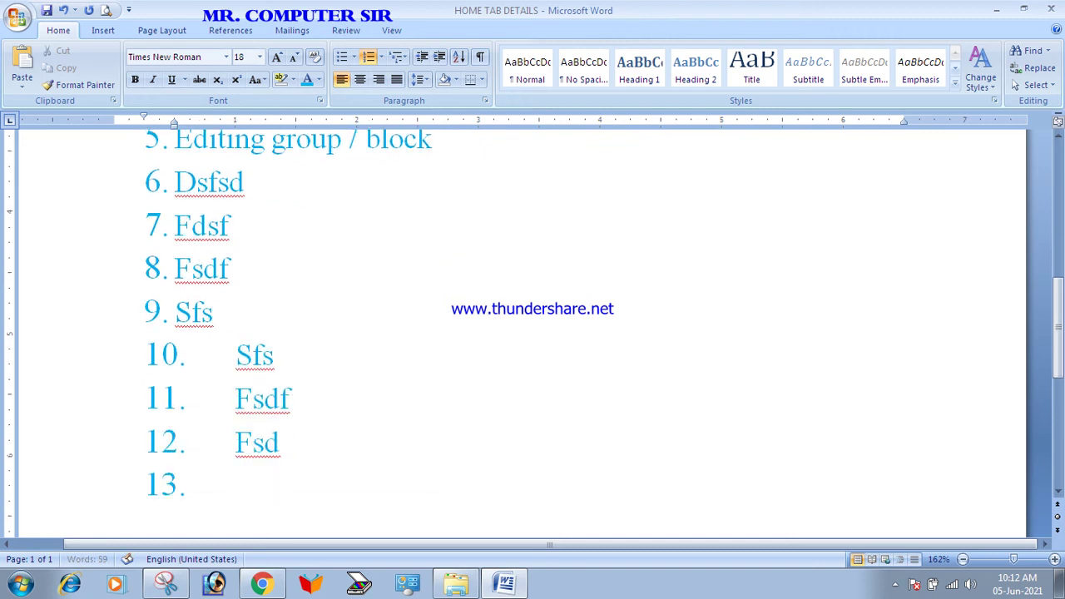
Preview the a), b), c) numbering format on the list's numbers without applying it
scroll(533, 333, up, 5)
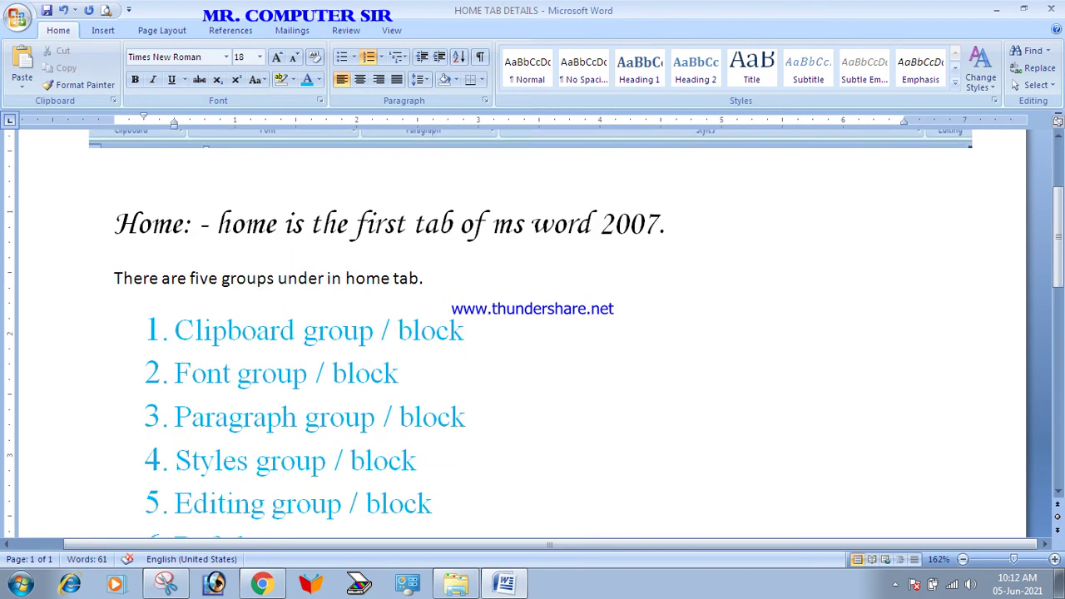
click(157, 330)
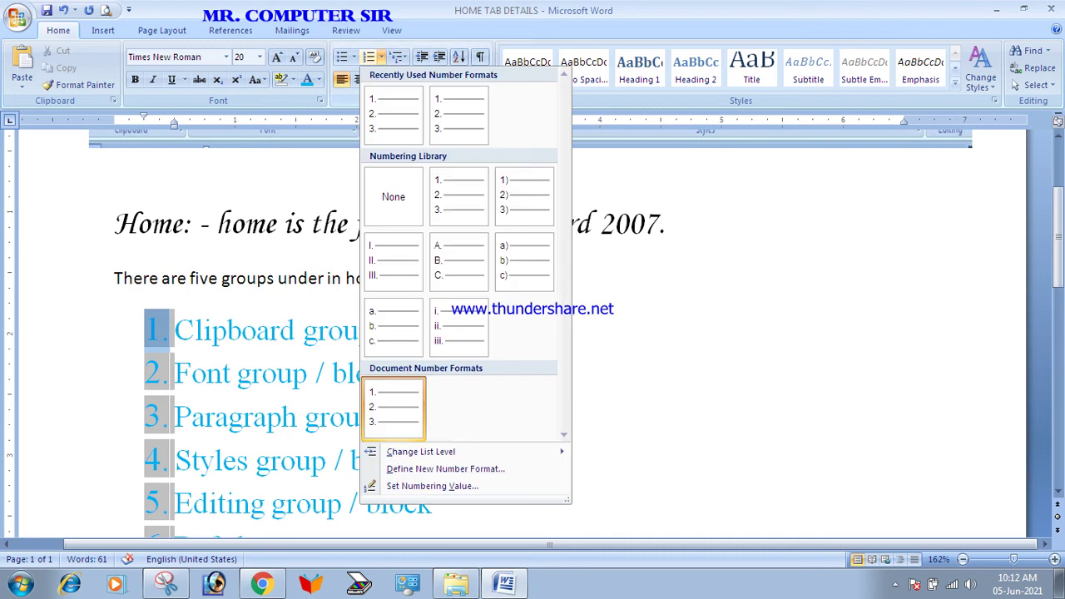
click(380, 57)
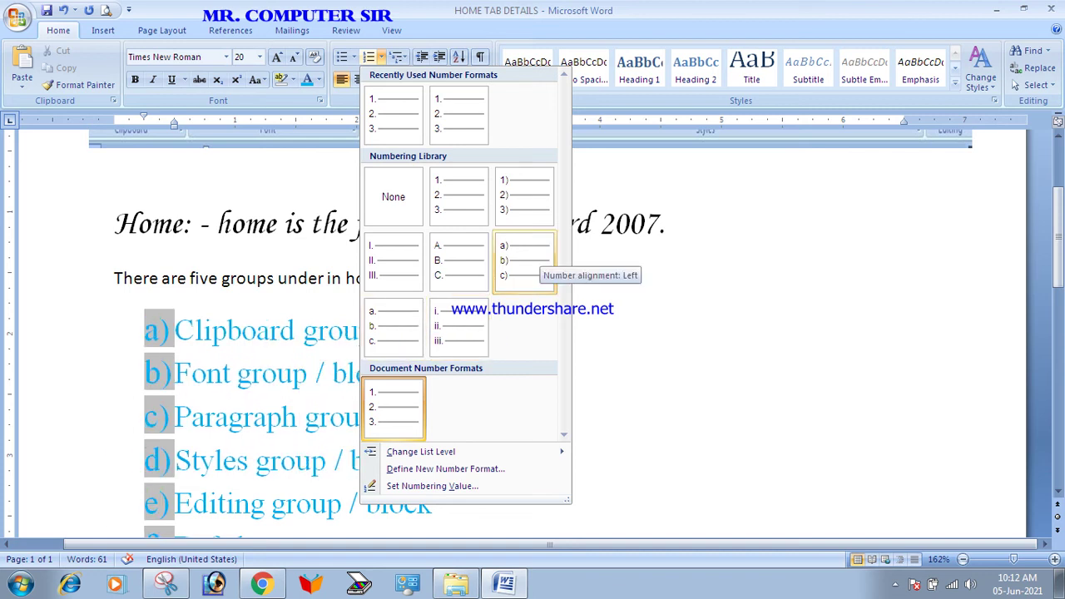
click(459, 159)
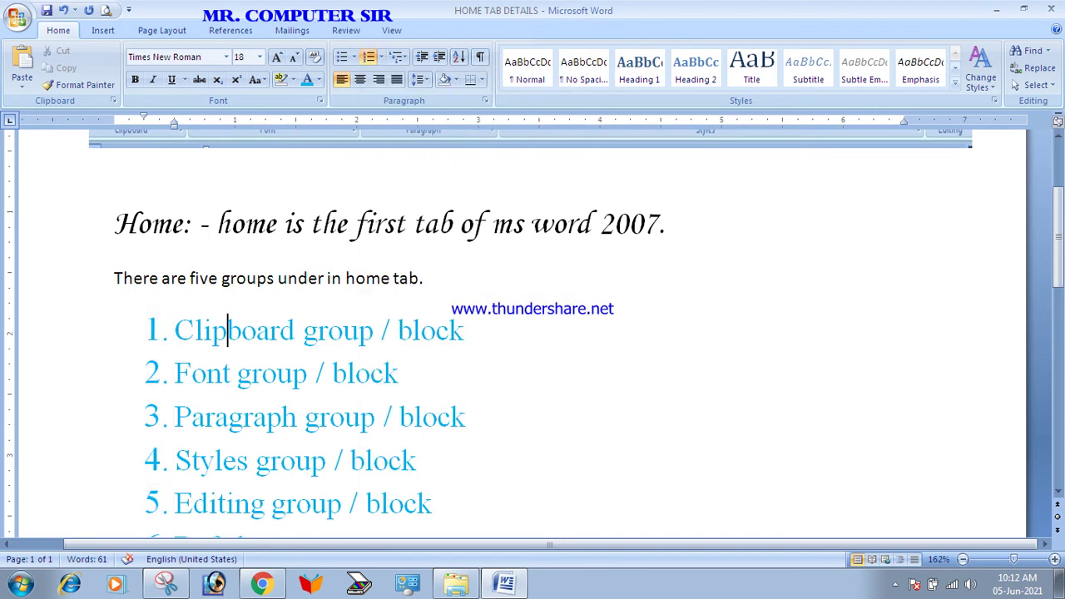
Delete the filler list items 8 to 12 along with the empty item 13
scroll(533, 333, down, 3)
drag(175, 364, 210, 533)
drag(275, 383, 236, 422)
key(shift+Up)
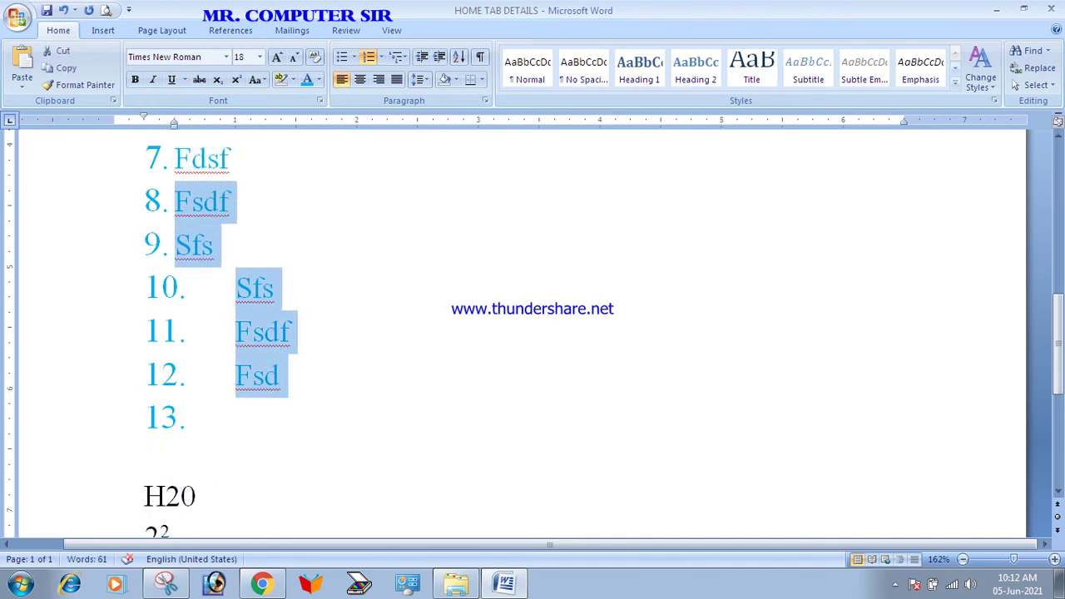
key(Delete)
key(BackSpace)
key(BackSpace)
key(BackSpace)
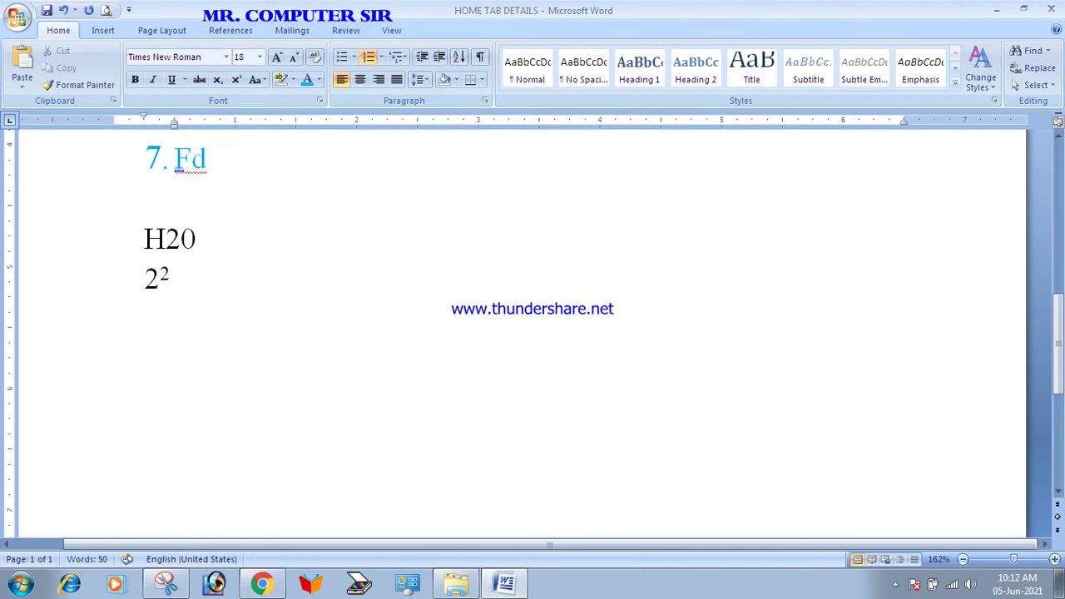
Erase the remaining filler items 6 and 7 so that the list ends at "Editing group / block"
scroll(533, 333, up, 5)
key(BackSpace)
key(BackSpace)
key(BackSpace)
key(BackSpace)
key(BackSpace)
key(BackSpace)
key(BackSpace)
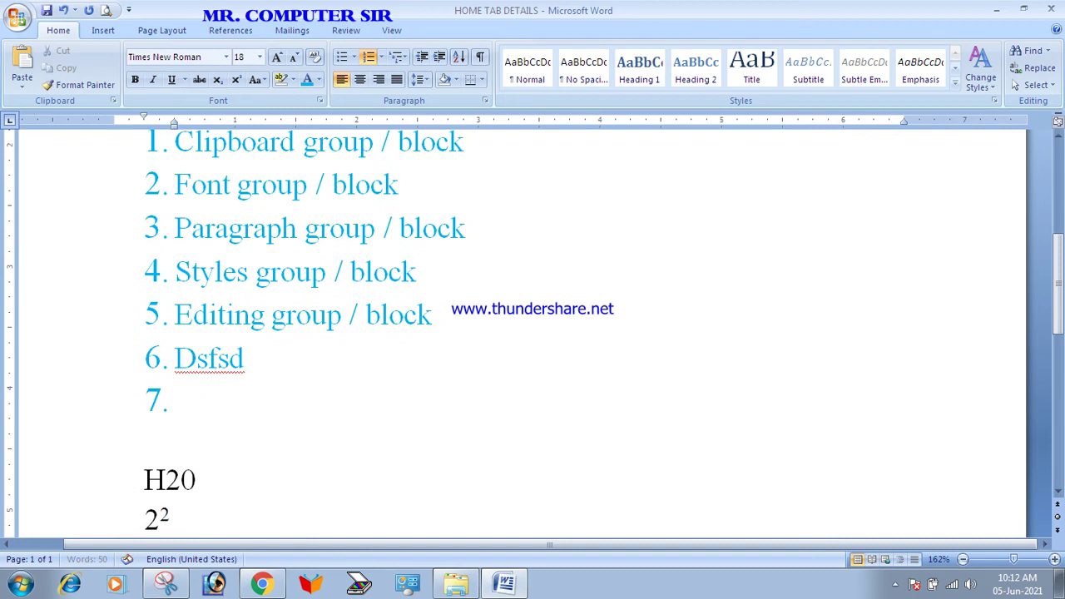
key(BackSpace)
key(BackSpace)
key(BackSpace)
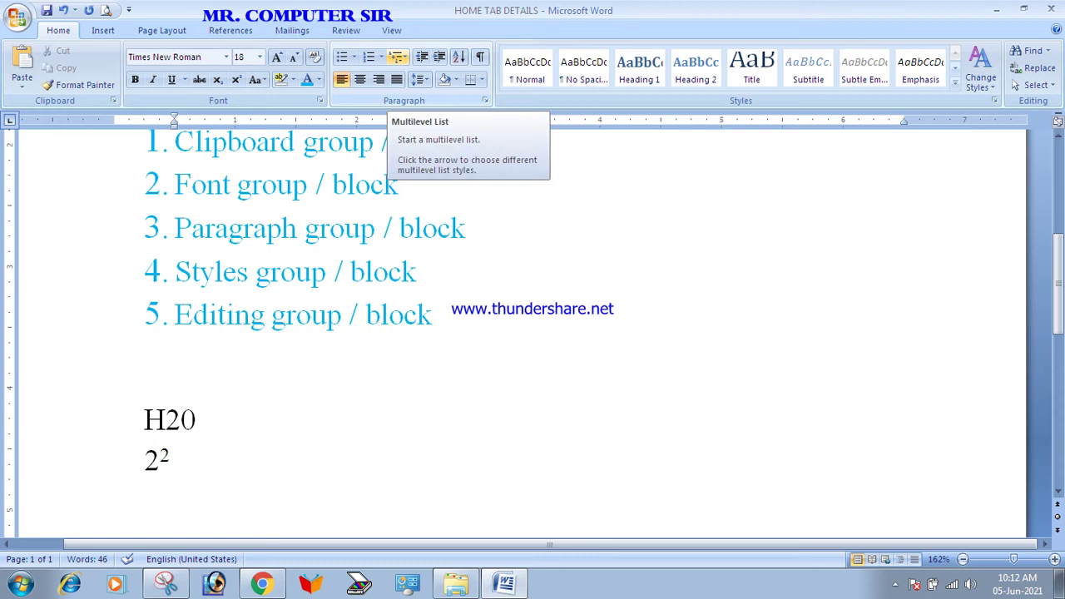
Select the five group items and apply the 1), a), i) multilevel list format to them
key(shift+Up)
key(shift+Up)
key(shift+Up)
key(shift+Up)
key(shift+Up)
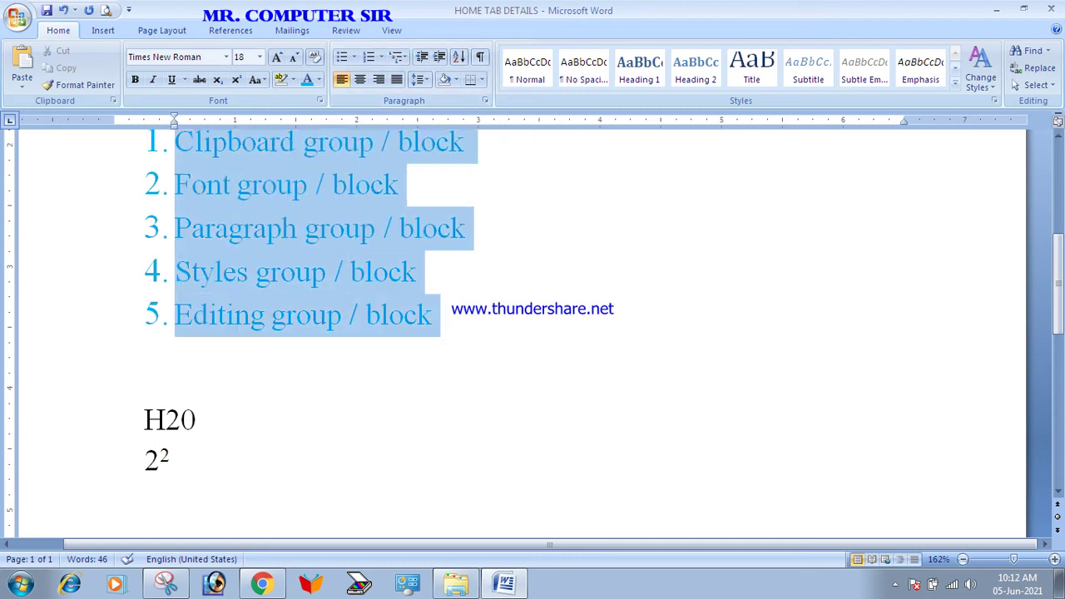
scroll(533, 333, up, 1)
click(156, 204)
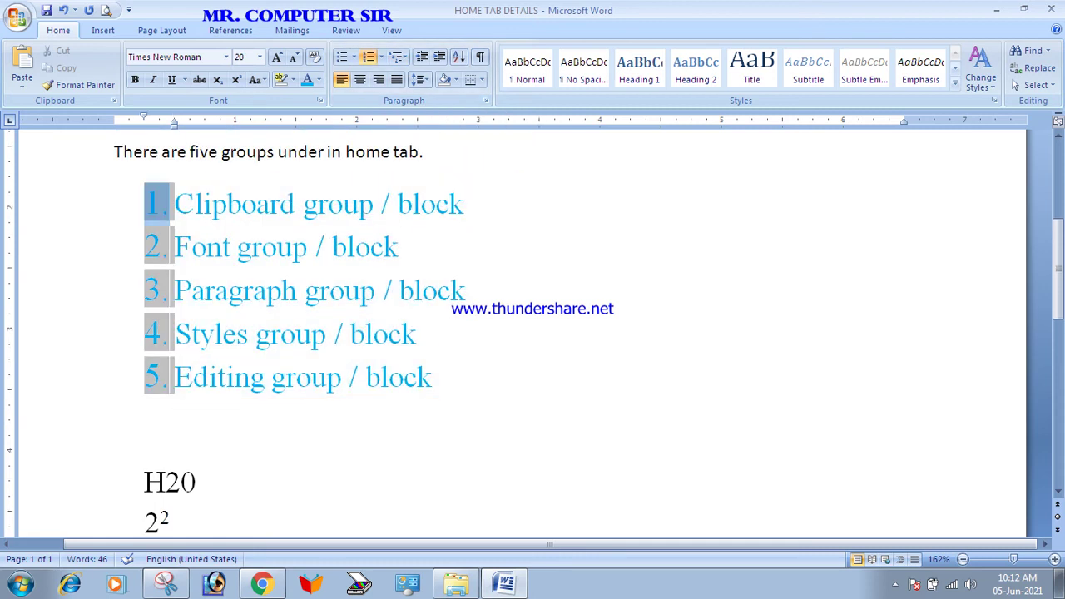
key(shift+Up)
key(shift+Up)
key(shift+Up)
key(shift+Up)
key(shift+Up)
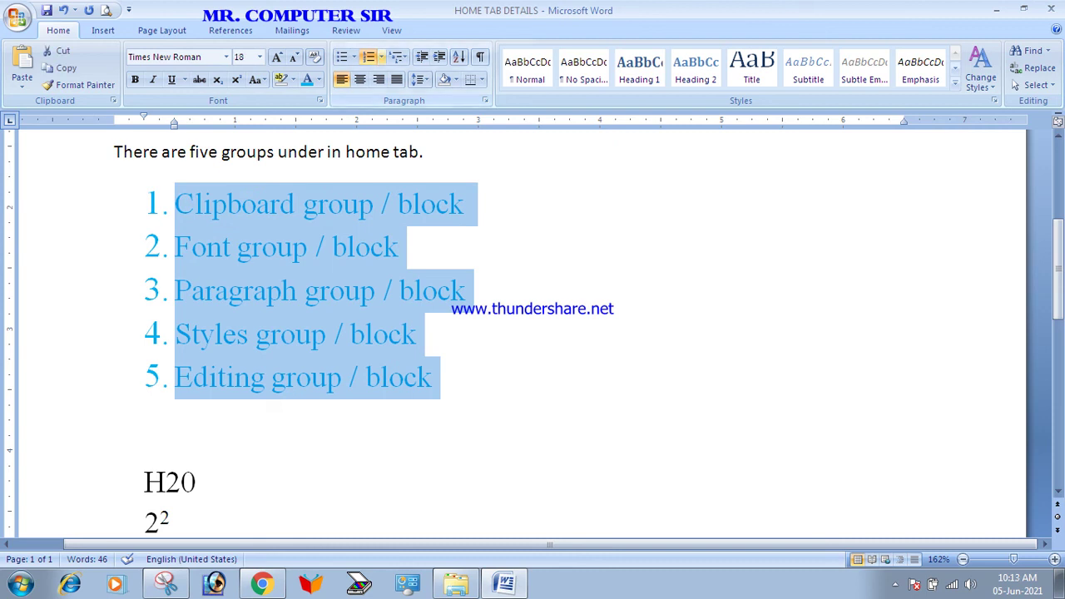
click(398, 56)
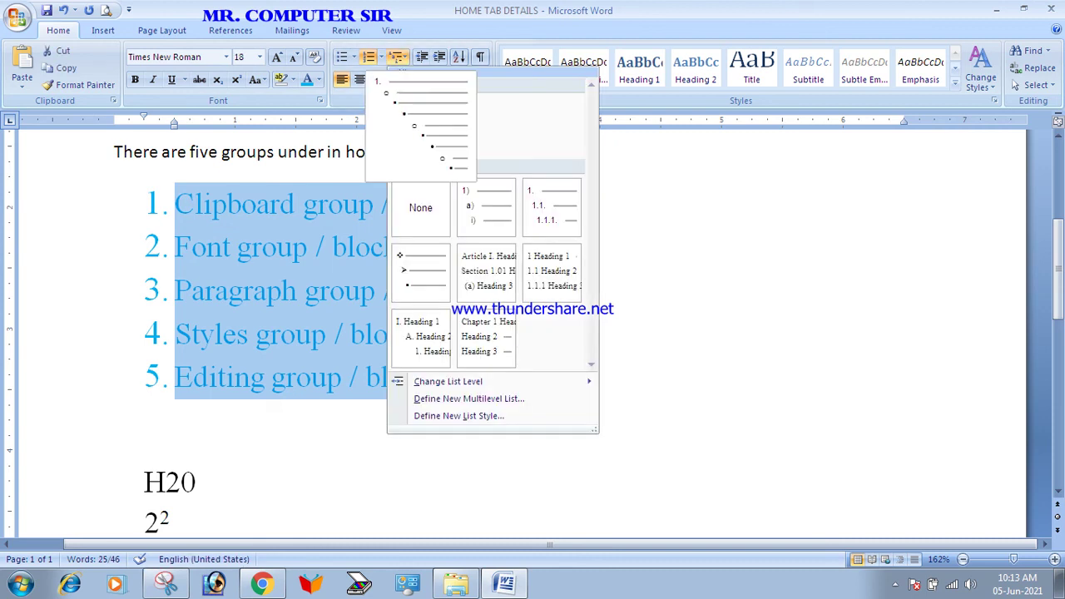
key(Escape)
click(398, 57)
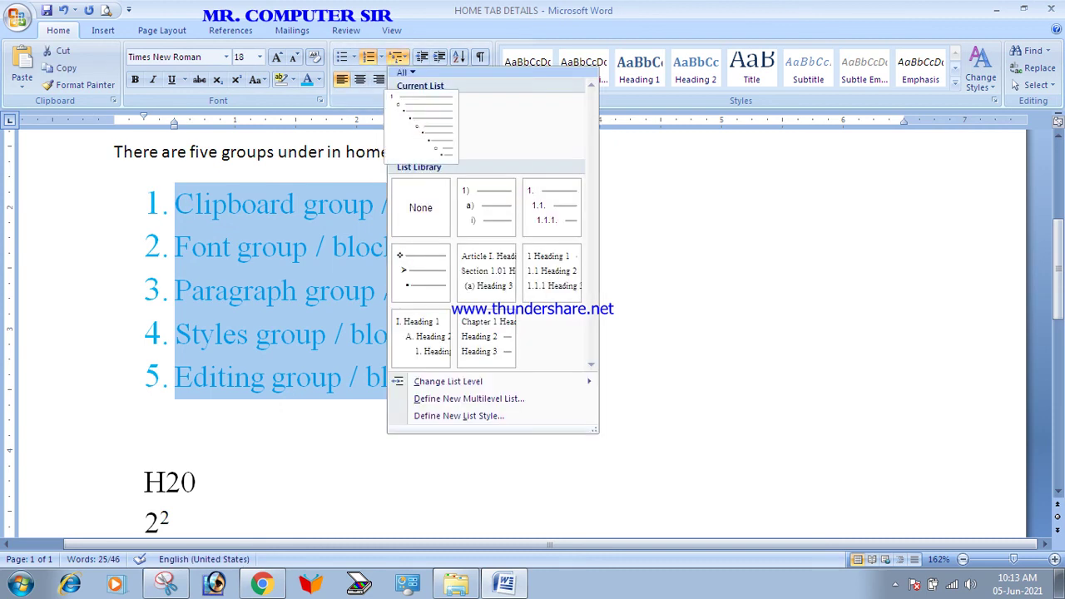
click(482, 209)
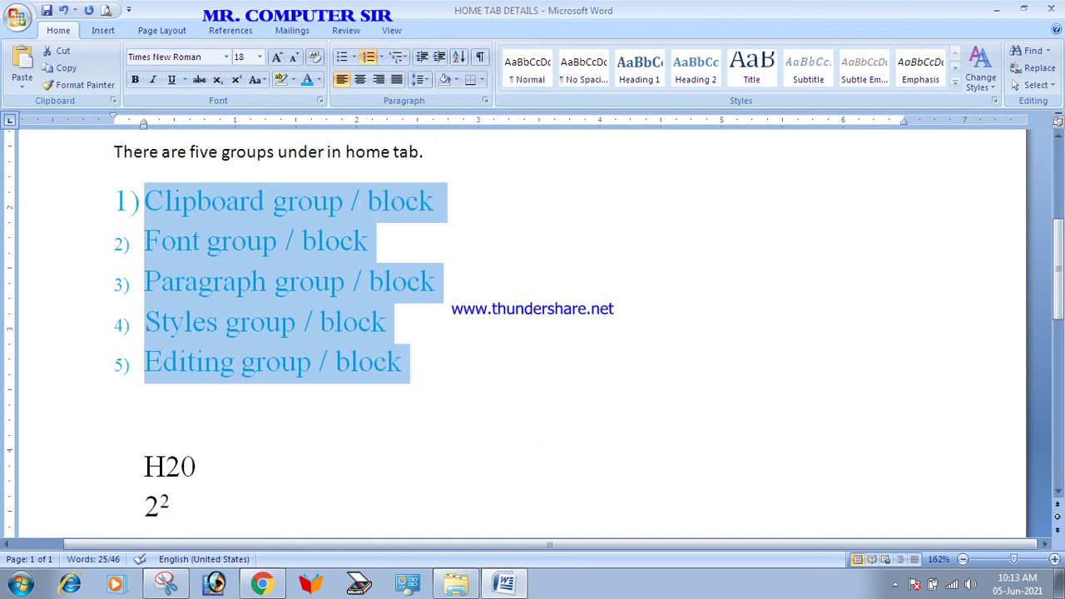
Switch the selected items to the diamond-and-arrow multilevel bullet style, then return them to 1), 2), 3) numbering
click(398, 57)
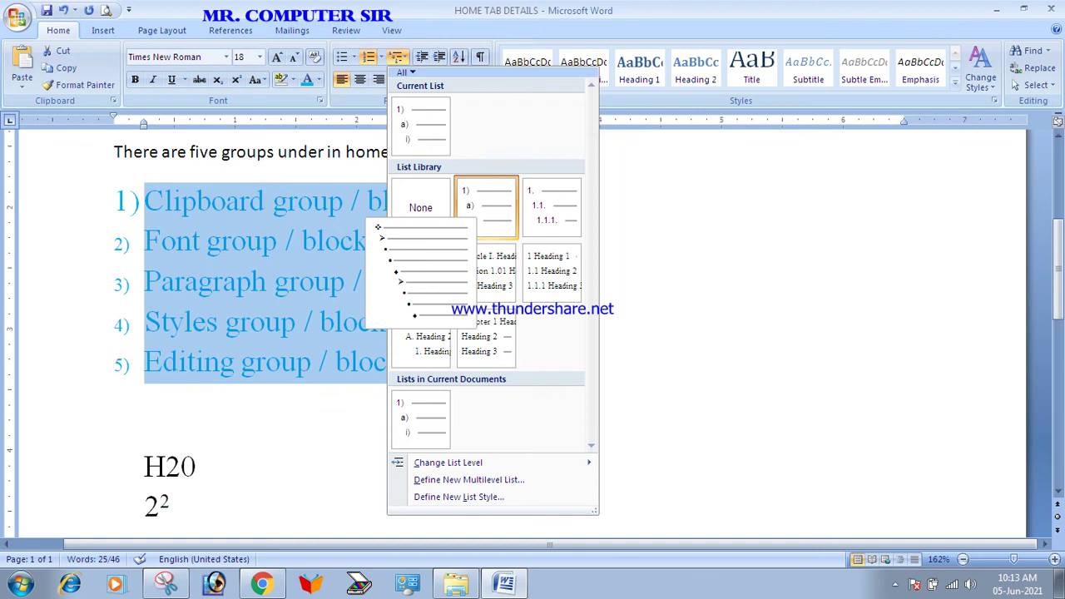
click(420, 270)
click(398, 57)
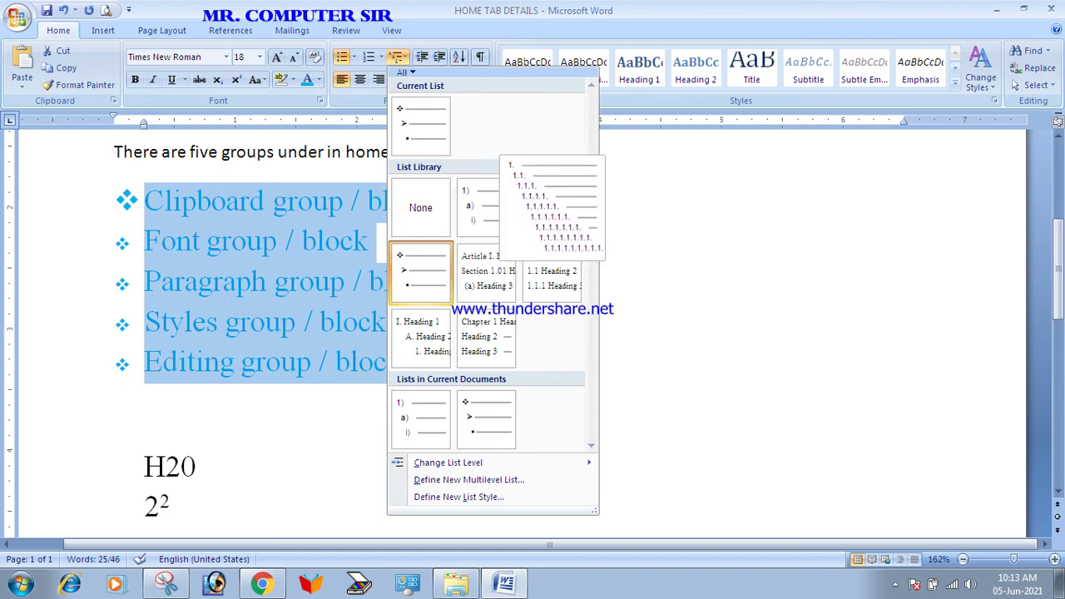
key(Escape)
click(367, 56)
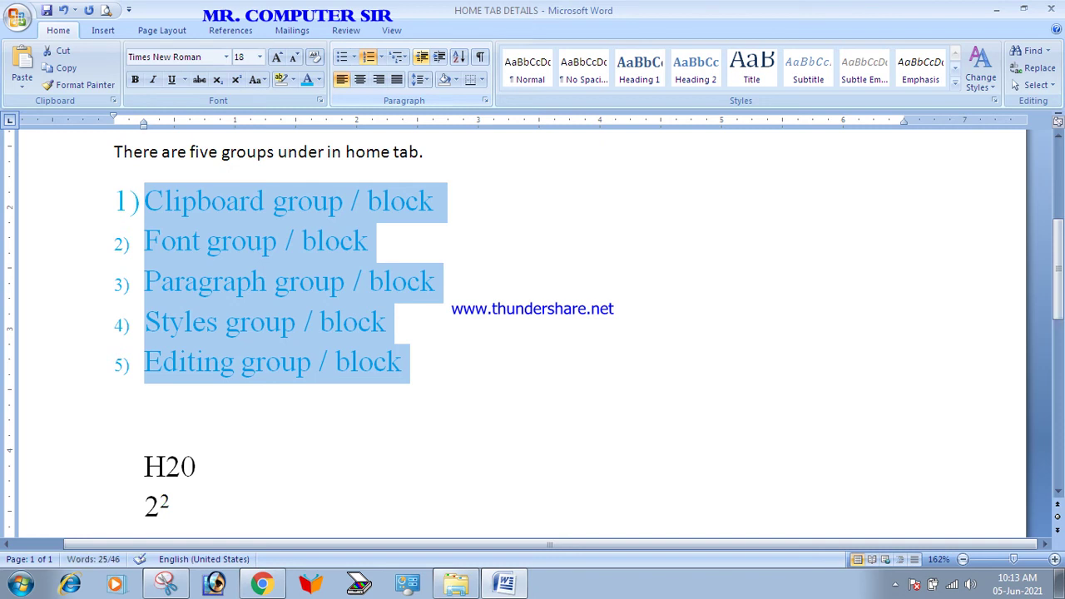
Increase the left indent of the five selected group items repeatedly, moving the list past the 3-inch ruler mark
key(ctrl+m)
key(ctrl+m)
key(ctrl+m)
key(ctrl+m)
key(ctrl+m)
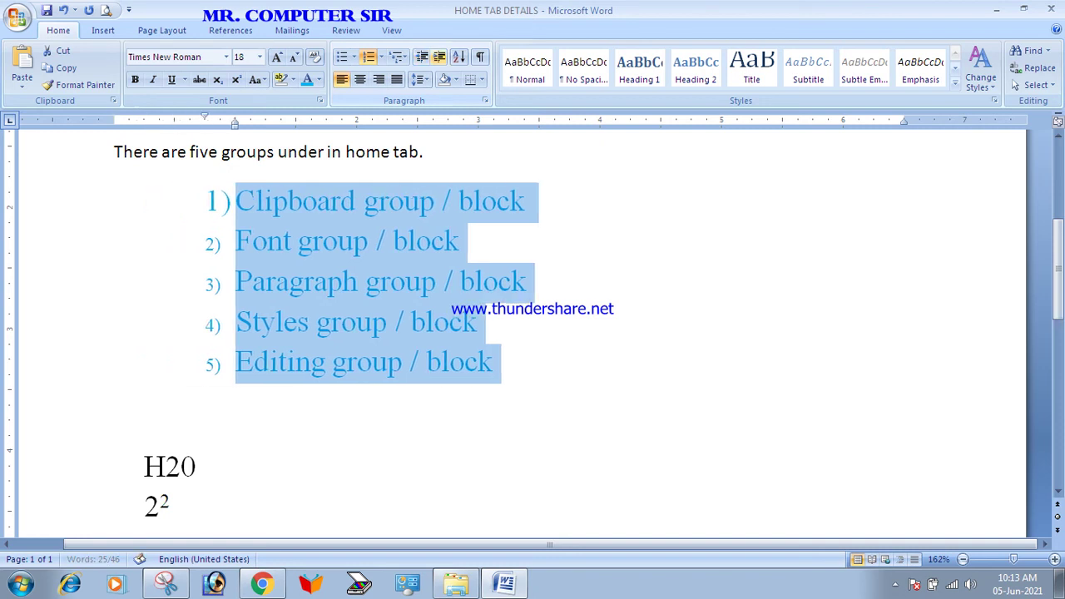
key(ctrl+m)
key(ctrl+m)
key(ctrl+m)
key(ctrl+m)
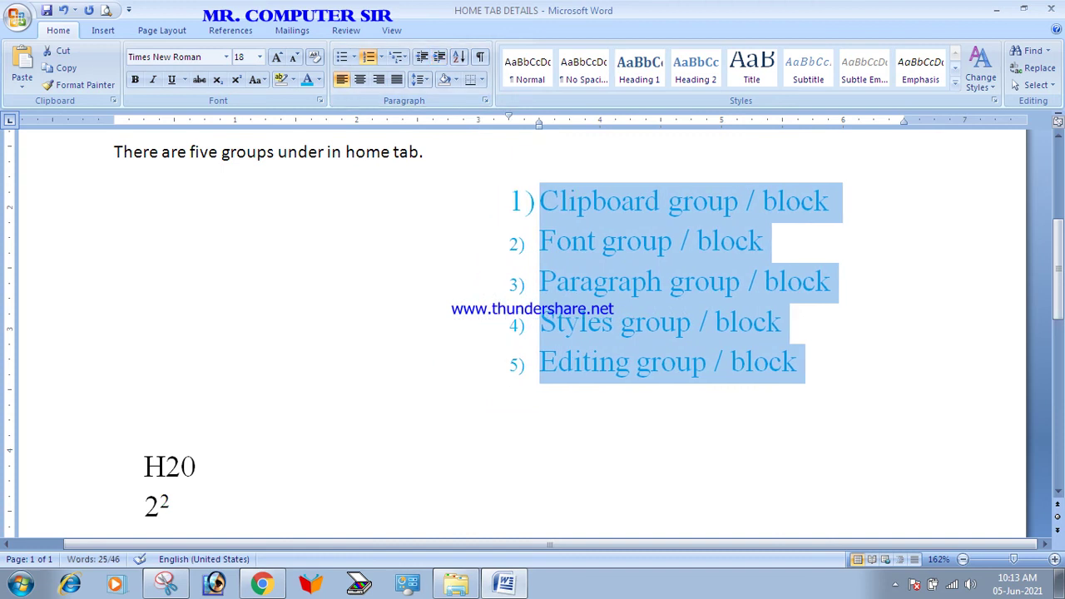
key(ctrl+m)
Decrease the indent of the five selected items until the list is back at the left margin
key(ctrl+shift+m)
key(ctrl+shift+m)
key(ctrl+shift+m)
key(ctrl+shift+m)
key(ctrl+shift+m)
key(ctrl+shift+m)
key(ctrl+shift+m)
key(ctrl+shift+m)
key(ctrl+shift+m)
key(ctrl+shift+m)
key(ctrl+shift+m)
key(ctrl+shift+m)
key(ctrl+shift+m)
key(ctrl+shift+m)
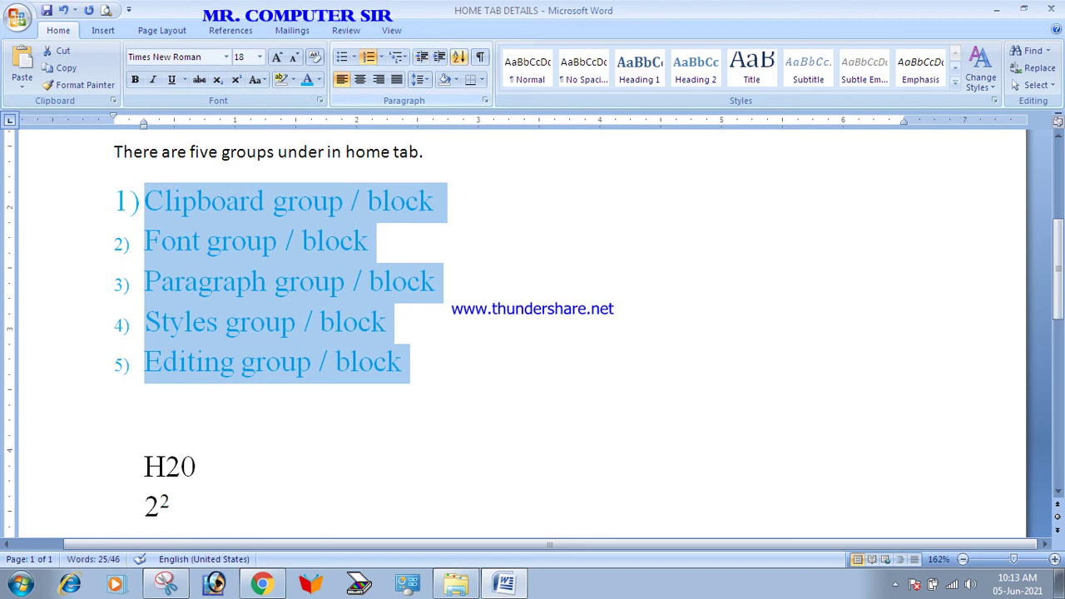
Sort the selected group items by Paragraphs as Text in ascending order
click(459, 56)
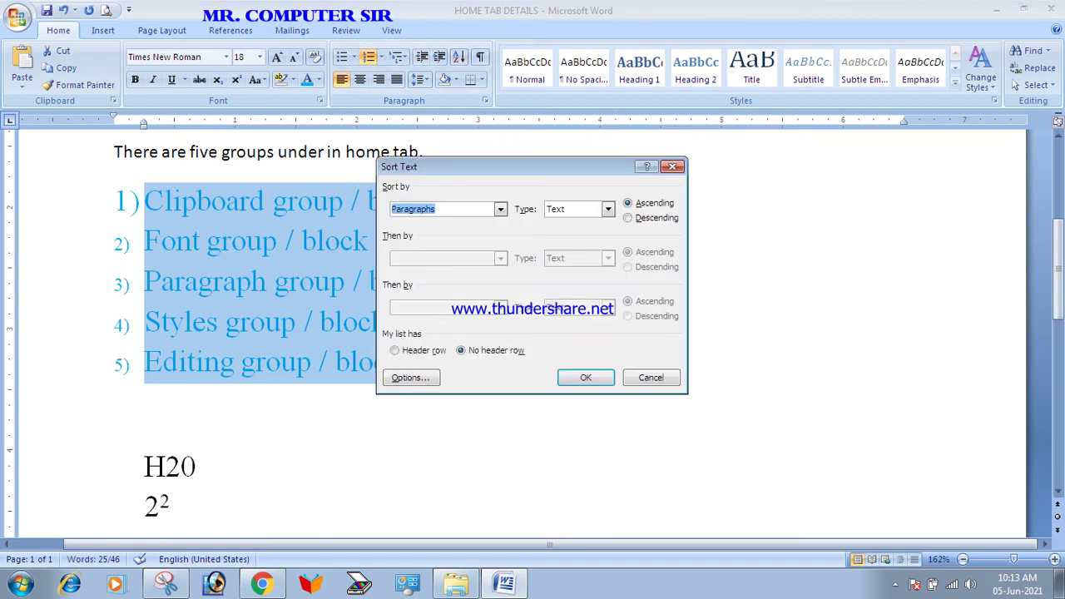
key(alt+Down)
key(Return)
key(alt+Down)
key(Return)
key(Return)
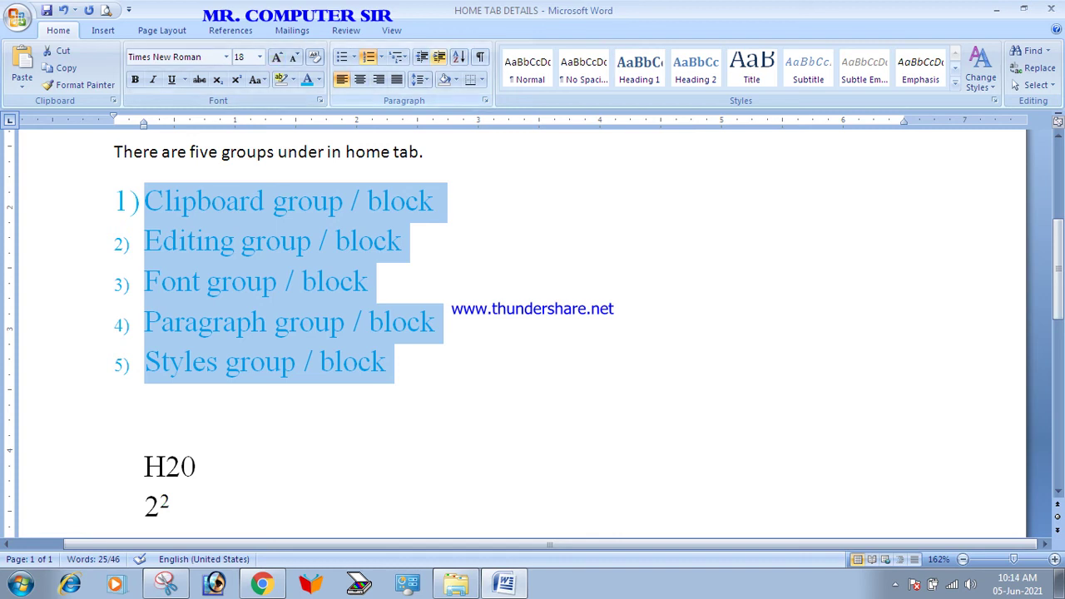
Show and hide the paragraph marks and other formatting symbols several times, leaving them hidden
click(480, 57)
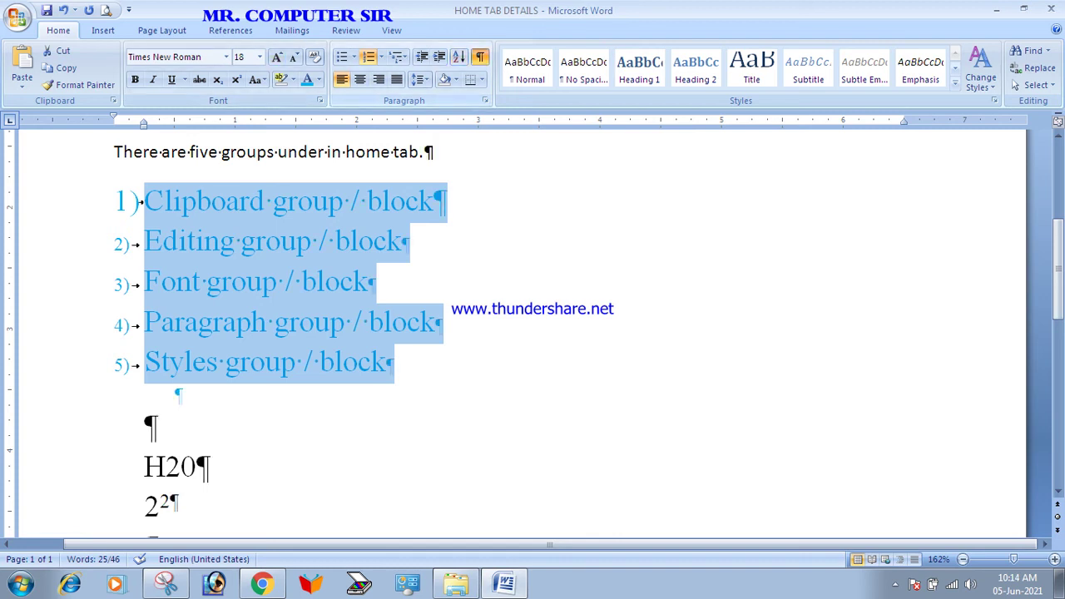
click(481, 56)
click(480, 57)
click(480, 57)
click(480, 57)
scroll(532, 333, up, 5)
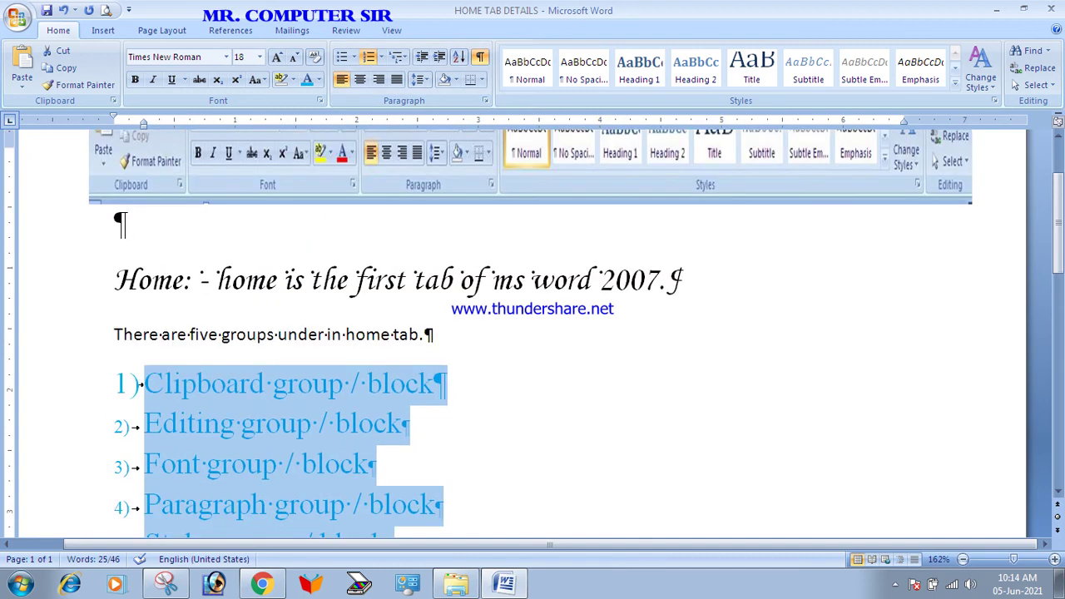
click(480, 57)
click(480, 56)
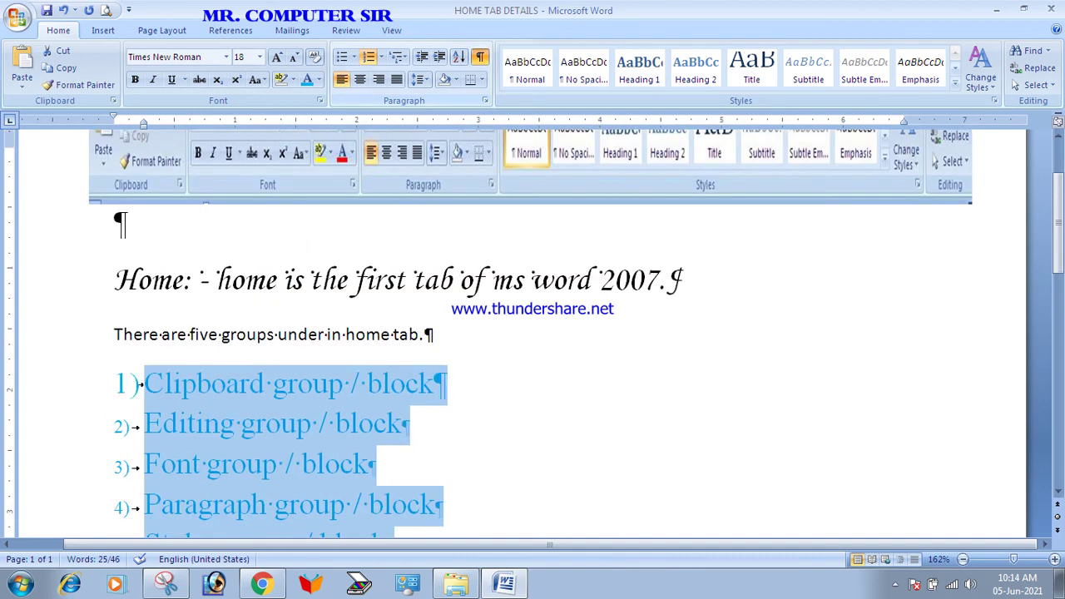
click(481, 57)
click(480, 57)
click(480, 57)
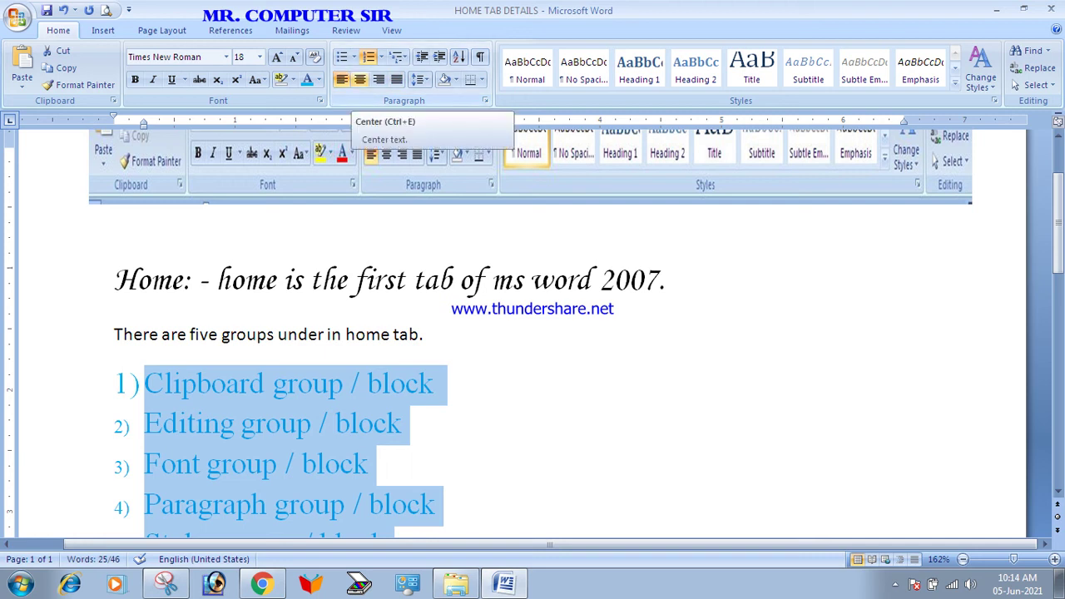
Demonstrate centre and right alignment on the selected group items and leave them justified
click(359, 79)
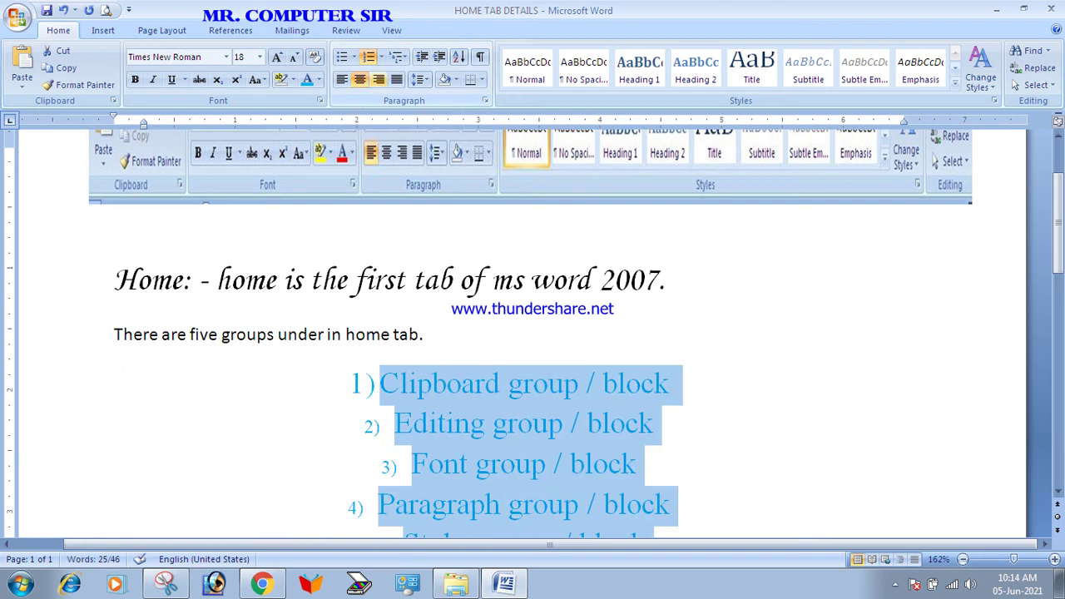
click(379, 79)
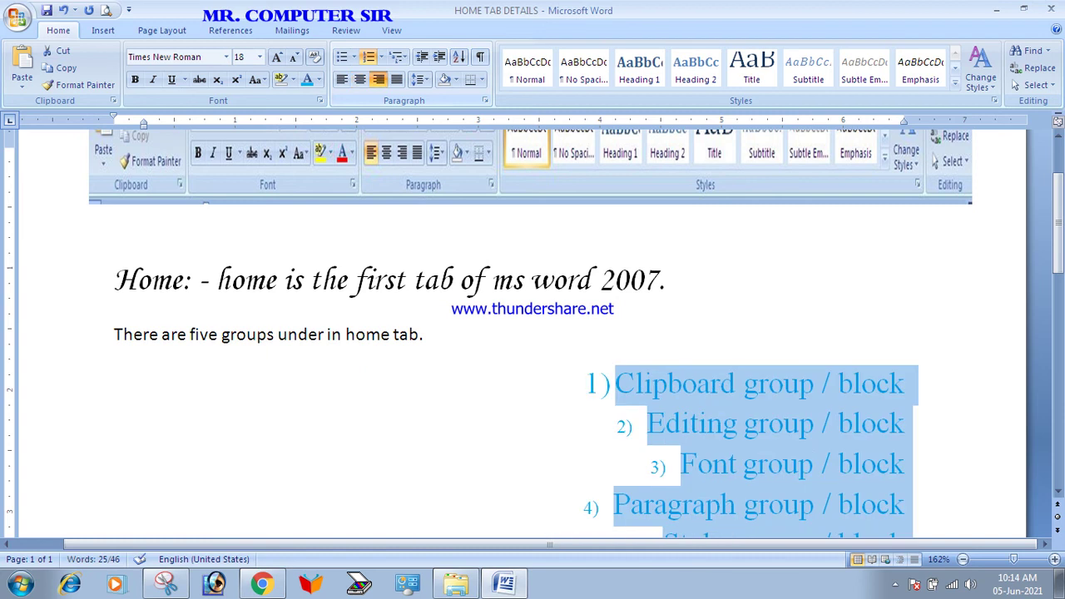
key(ctrl+j)
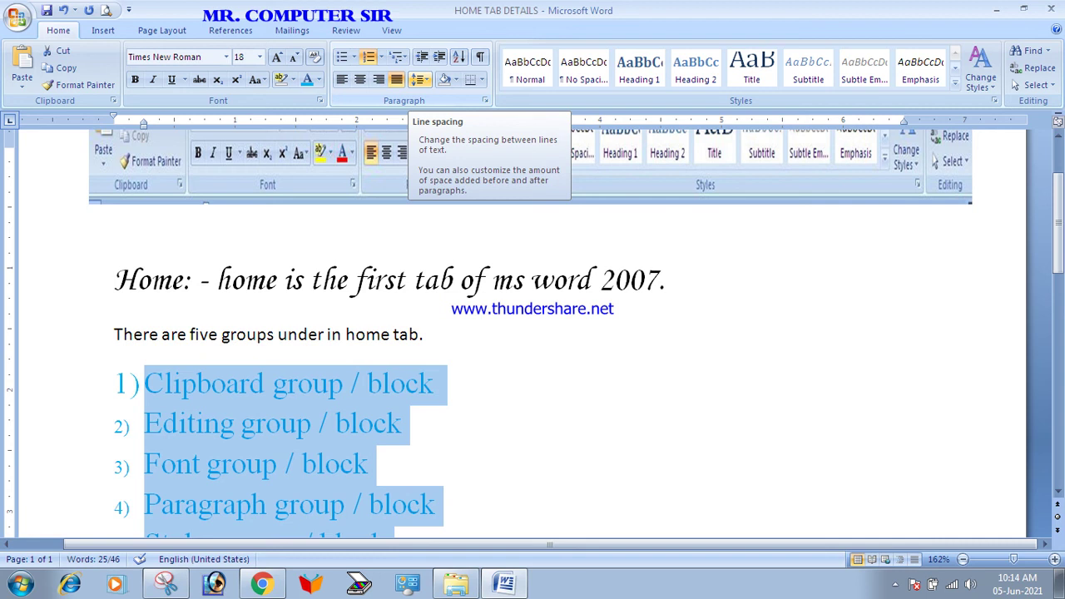
Set the line spacing of the selected group items to 2.5 and look over the list
click(421, 80)
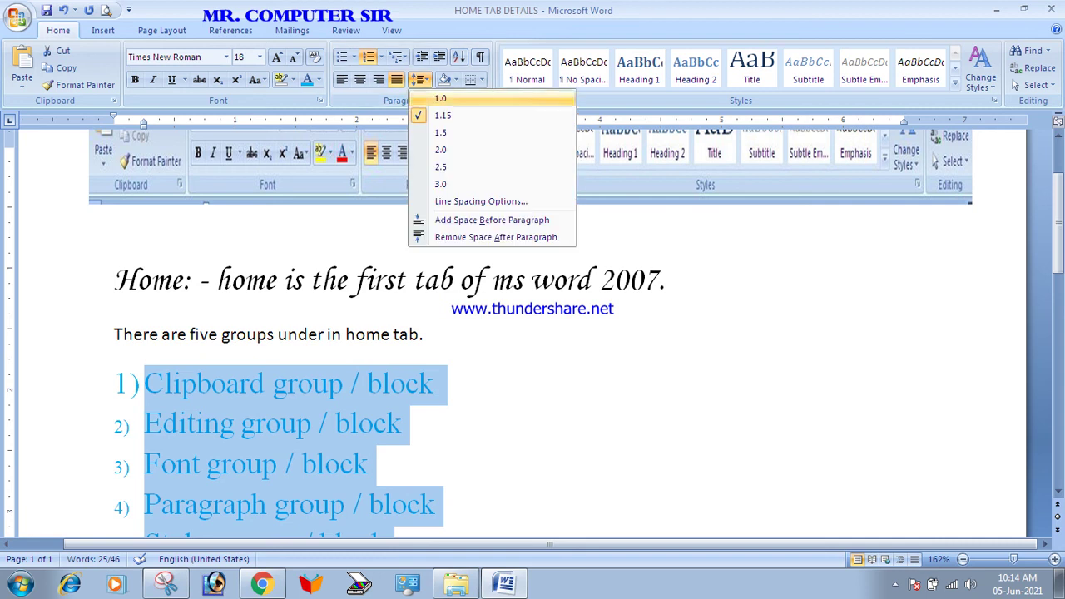
click(466, 167)
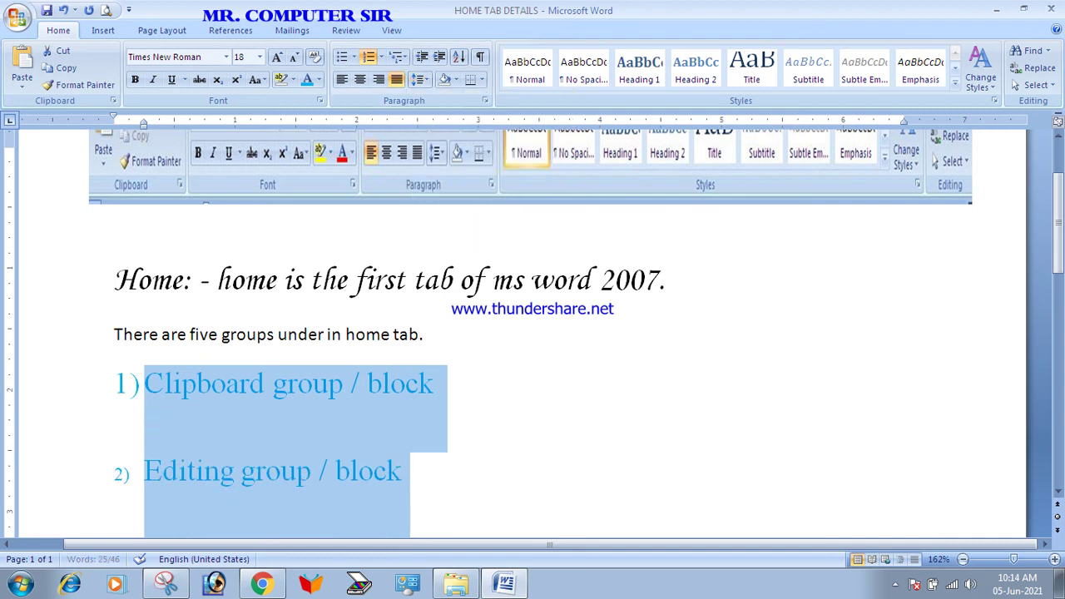
scroll(532, 333, down, 5)
scroll(516, 333, up, 5)
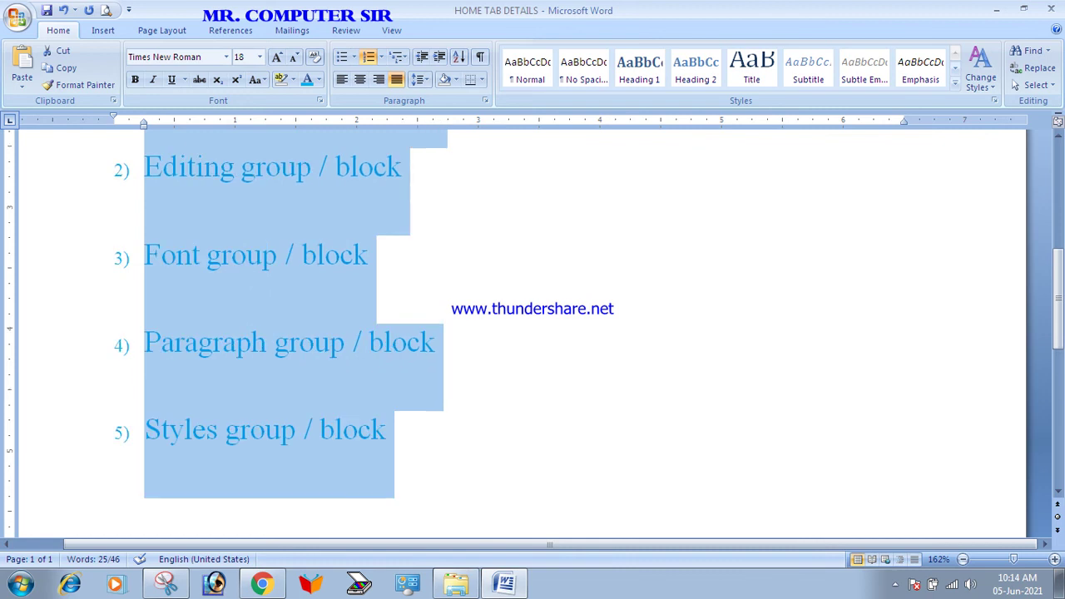
Select the whole document and set its line spacing to 1.15
click(212, 262)
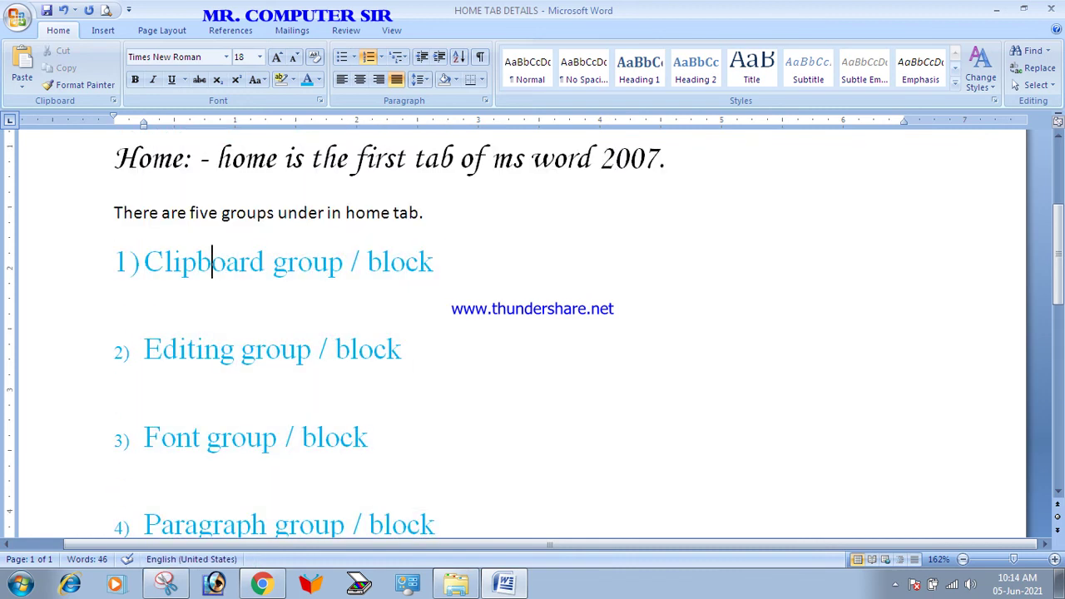
drag(143, 262, 265, 533)
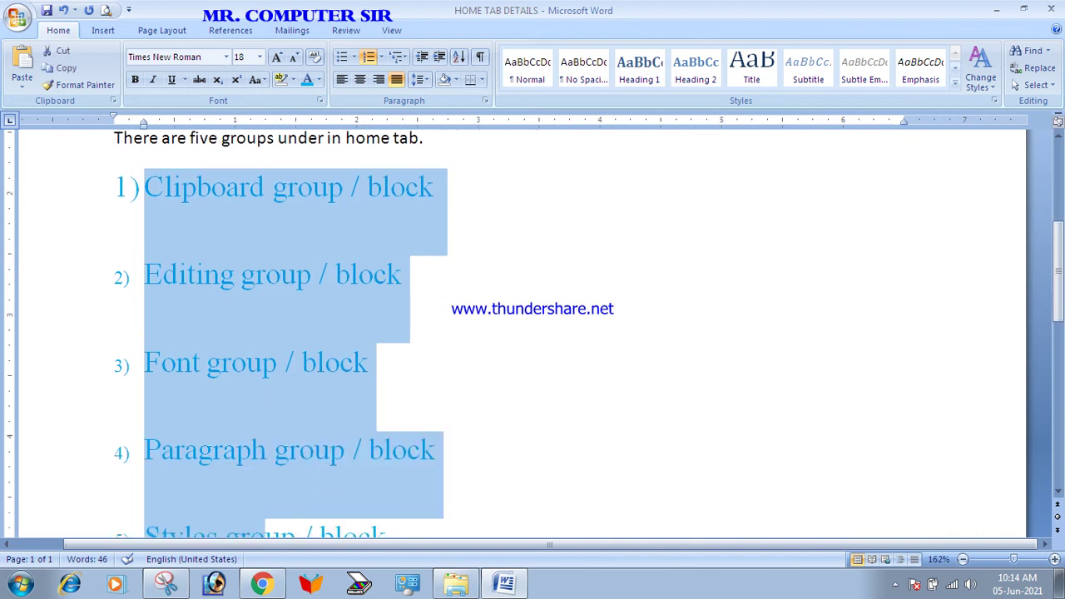
scroll(533, 333, down, 2)
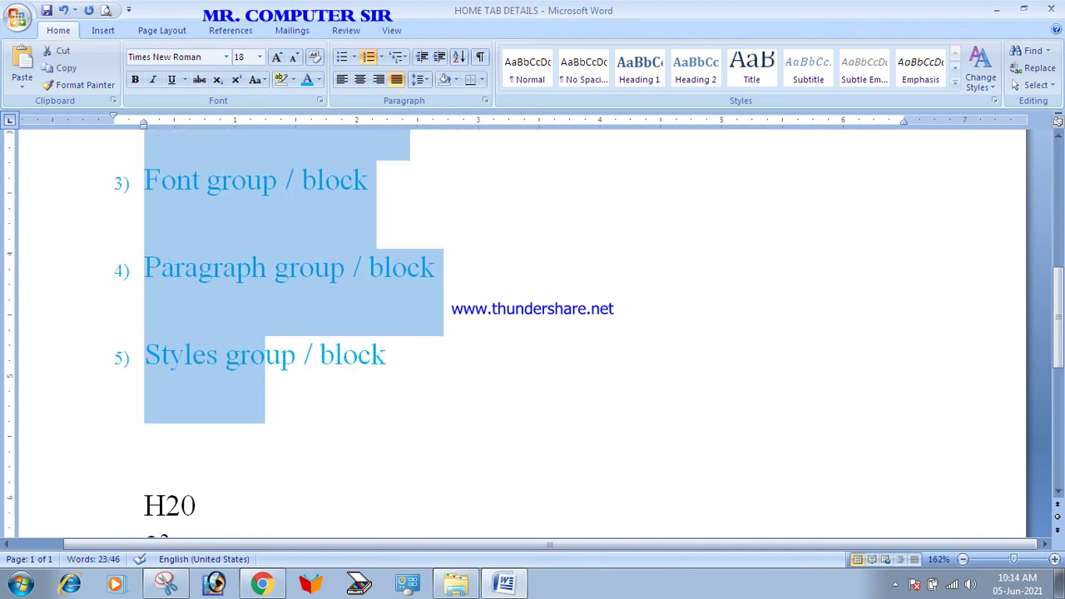
key(ctrl+a)
click(418, 80)
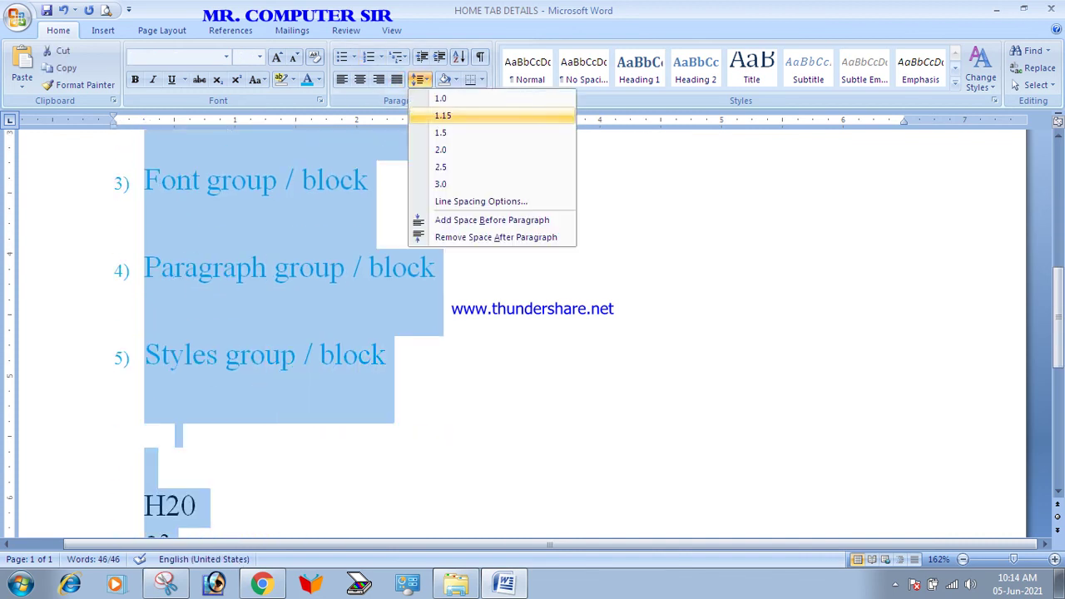
click(443, 115)
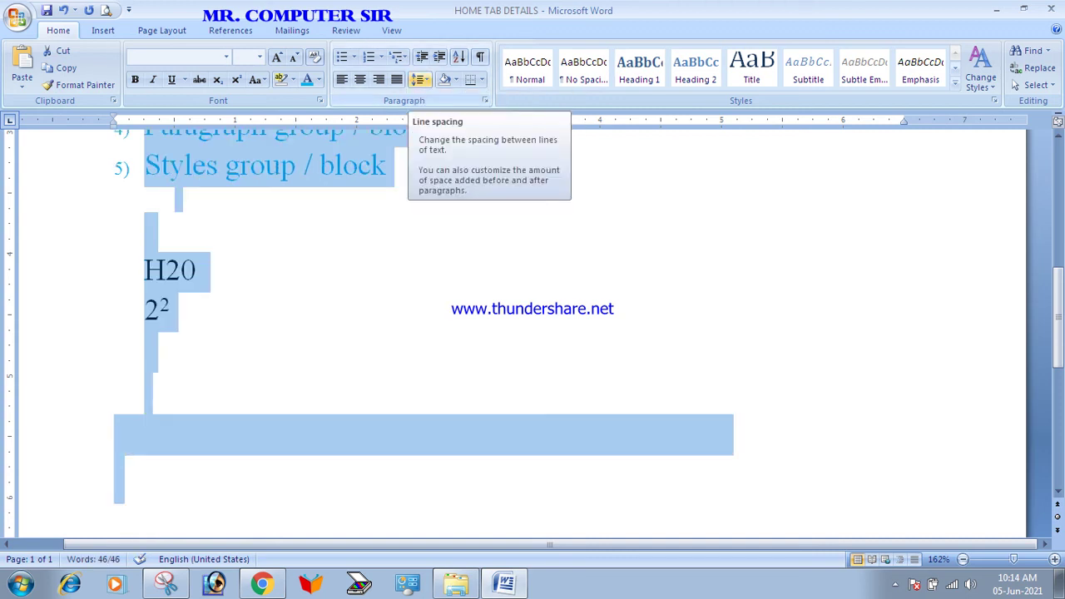
Remove the space after paragraphs throughout the selected document and add it back
click(421, 79)
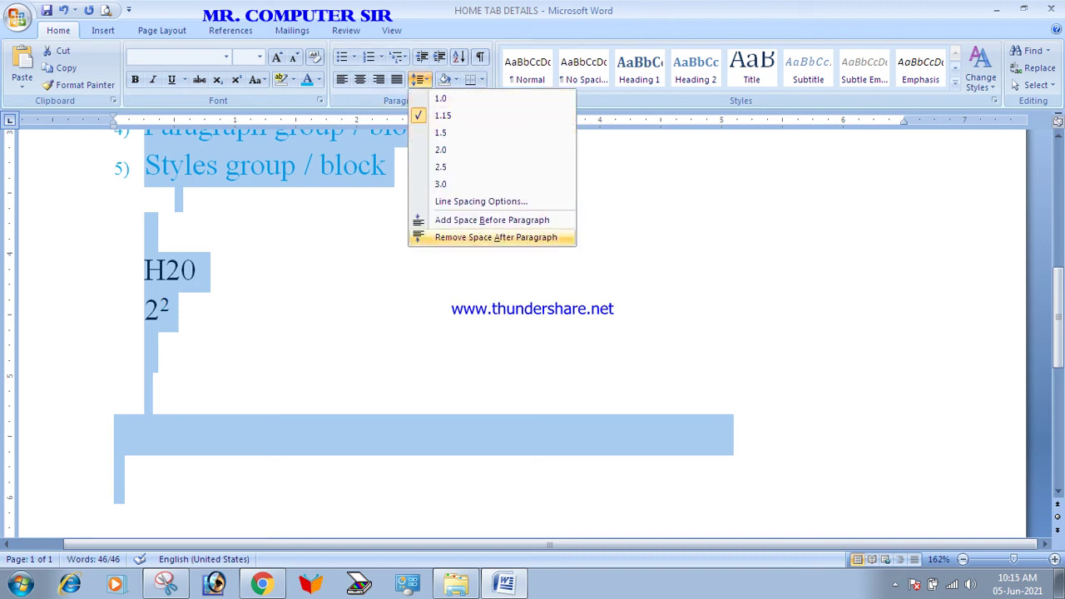
click(496, 237)
scroll(506, 225, up, 2)
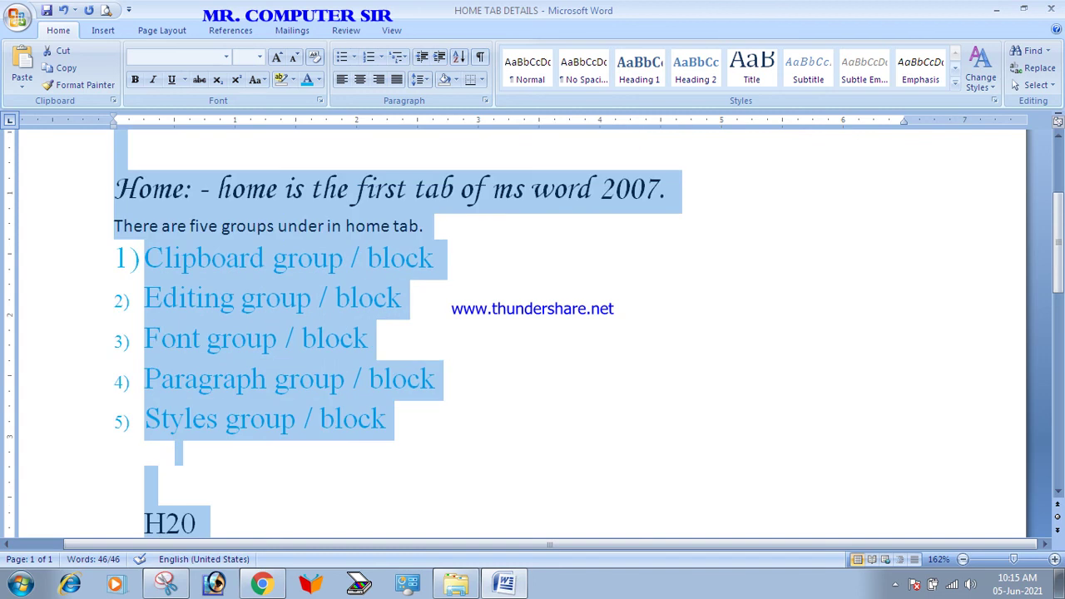
click(420, 79)
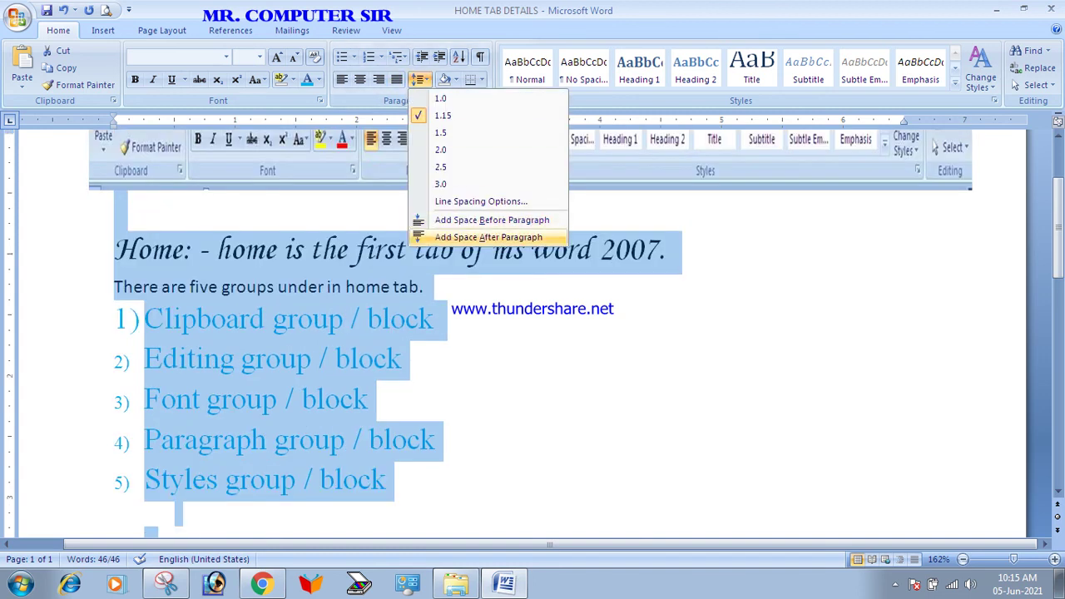
click(488, 237)
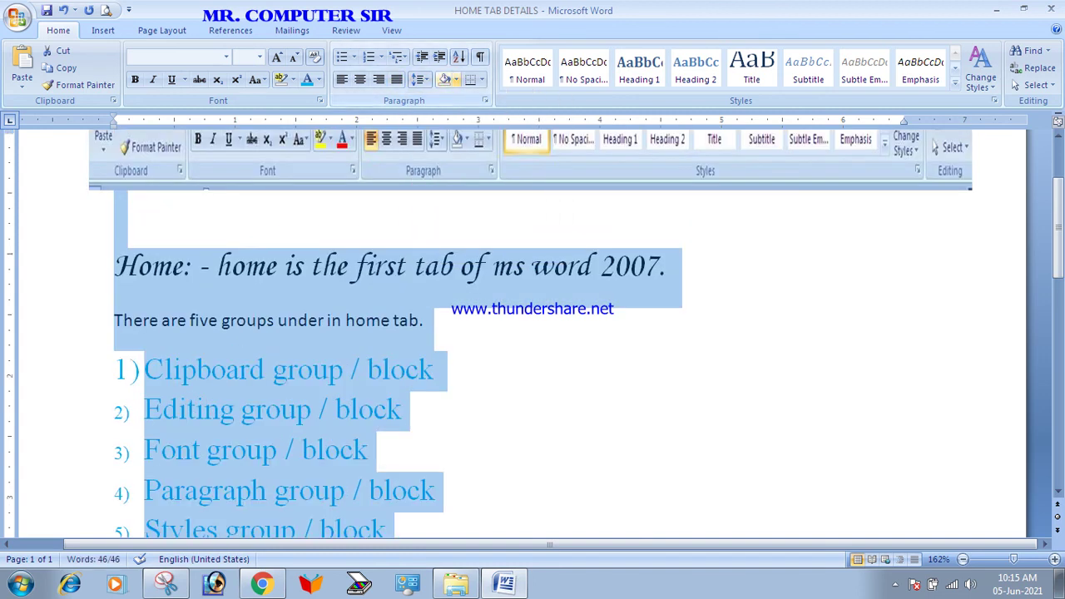
Shade the "Home: - home is the first tab of ms word 2007." paragraph Light Green and reset its shading to No Color
click(426, 319)
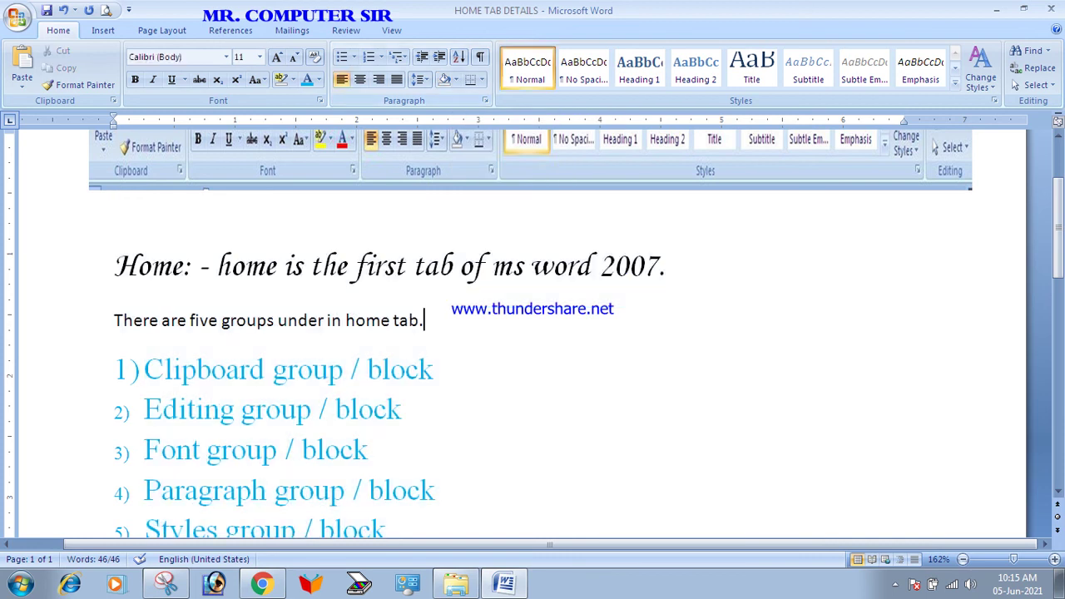
click(629, 265)
click(667, 266)
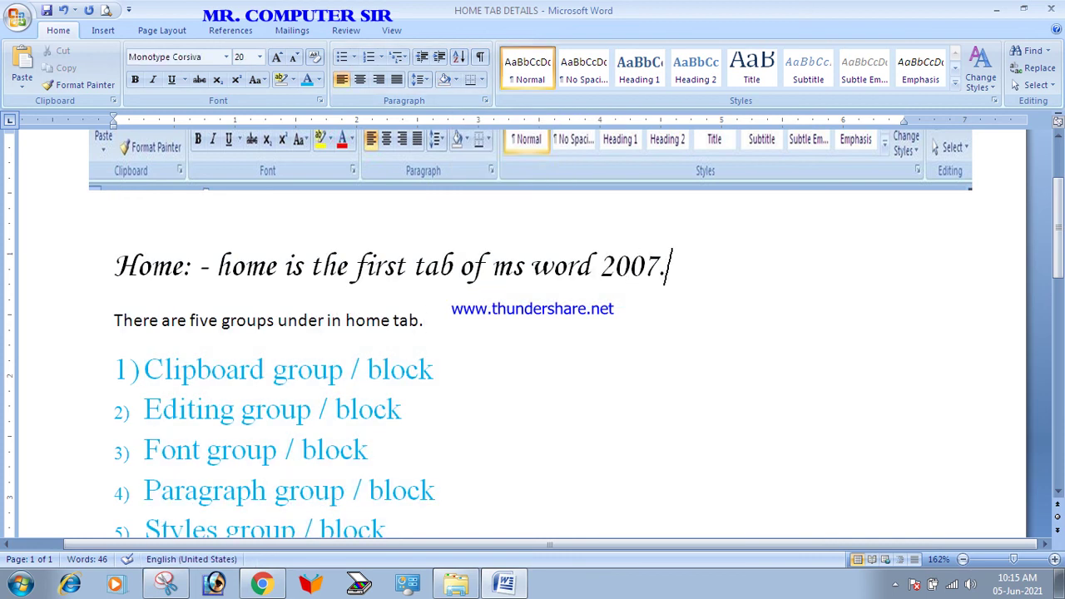
click(455, 79)
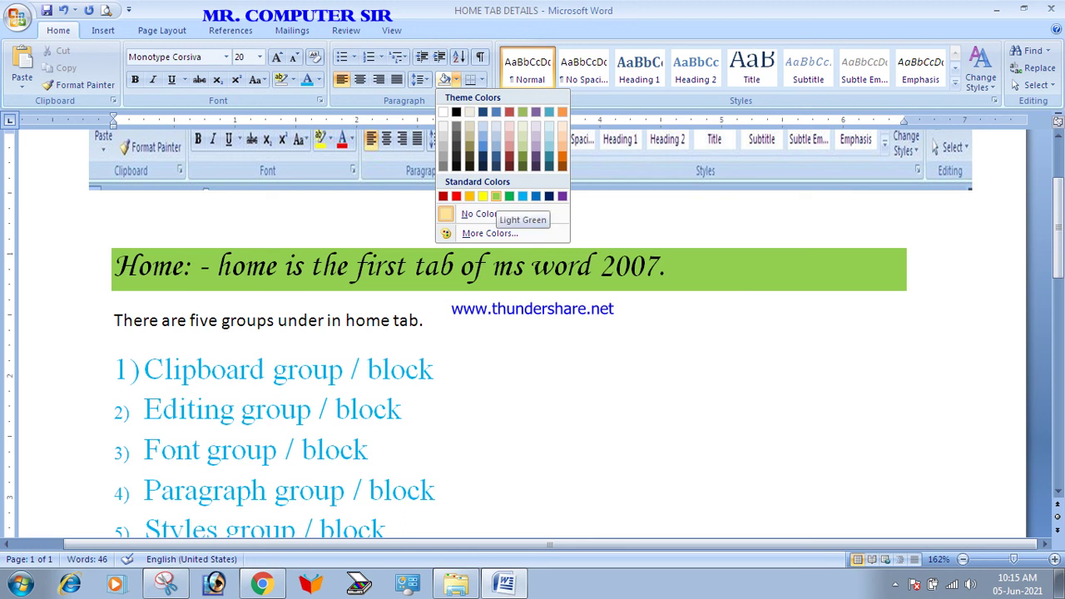
click(497, 196)
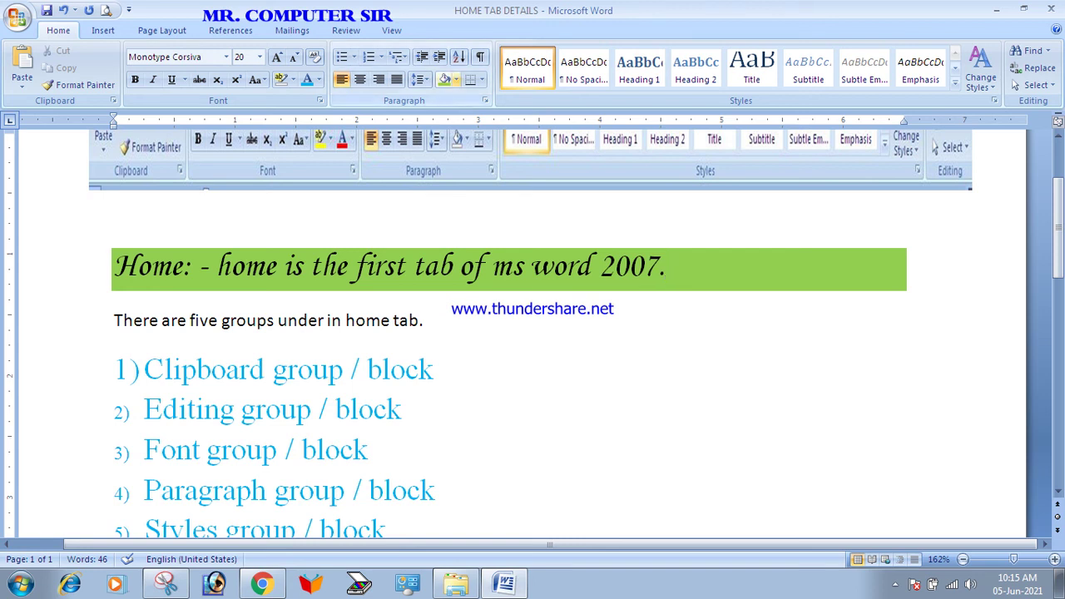
click(456, 80)
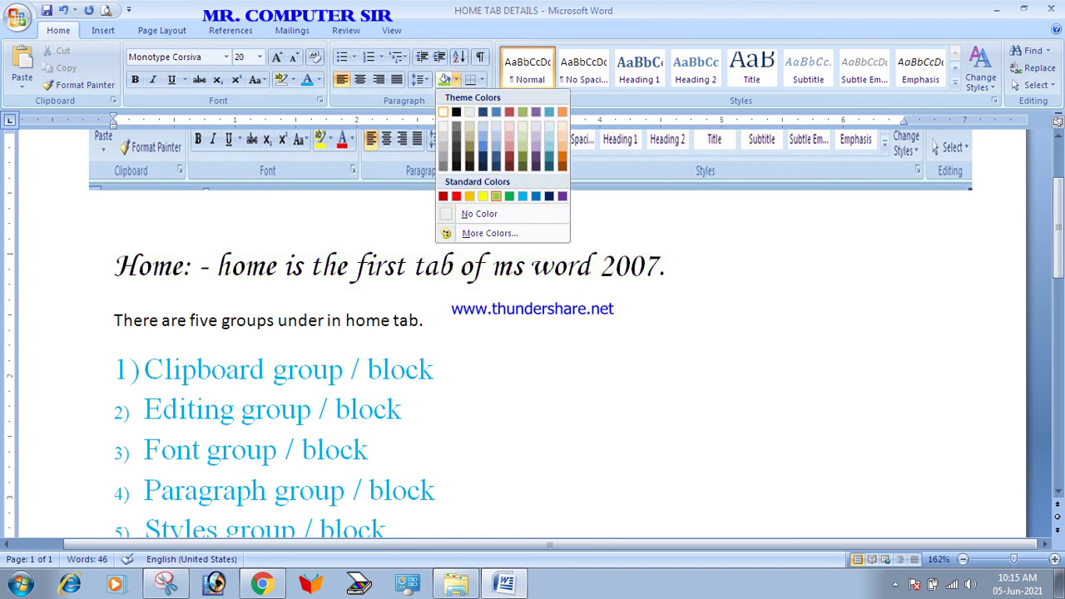
click(479, 214)
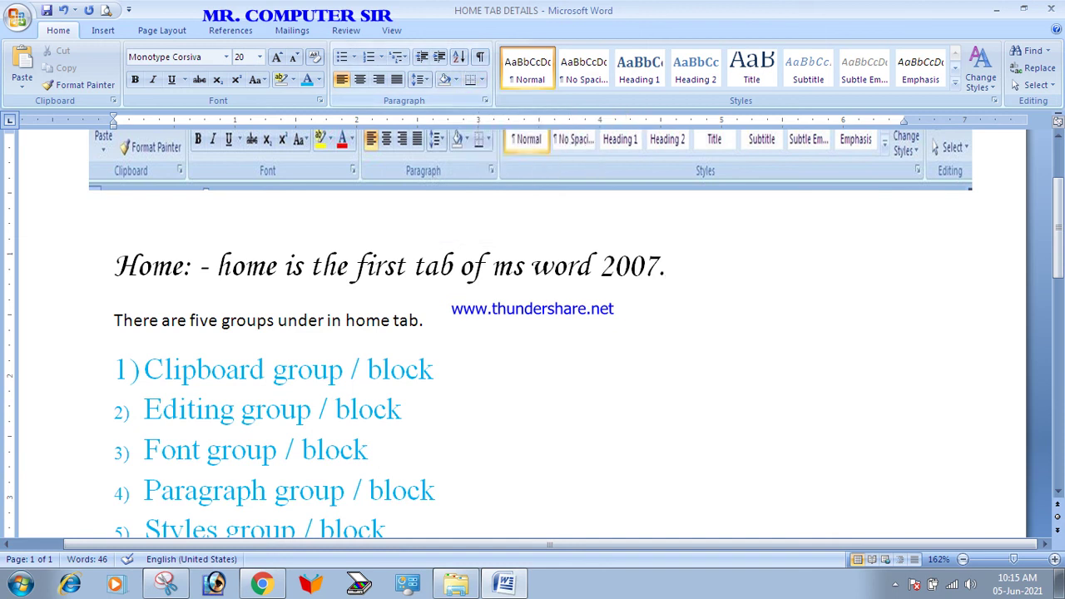
Insert a blank line between the ribbon picture and the "Home: -" heading line
scroll(532, 333, up, 3)
key(Up)
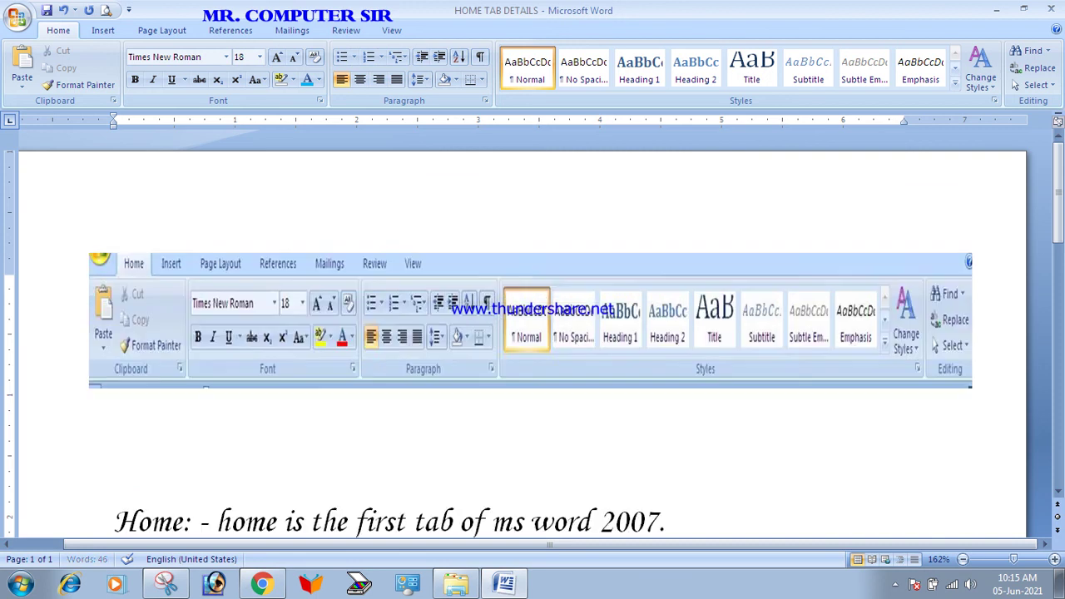
key(Return)
key(Return)
Try a top border on the blank paragraph above the heading, remove it, and apply a left border instead
click(481, 79)
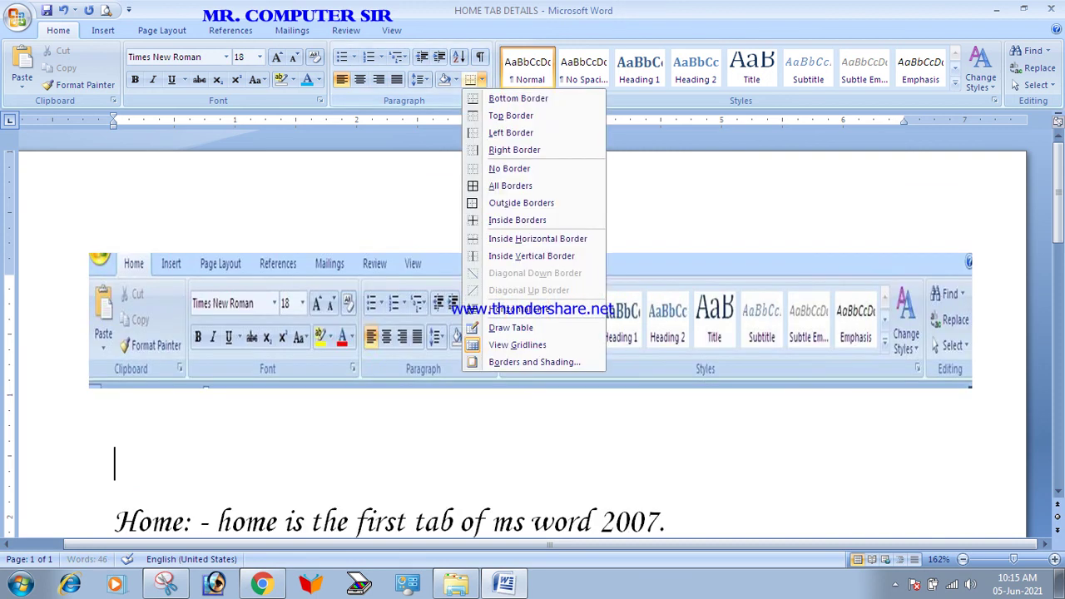
click(499, 112)
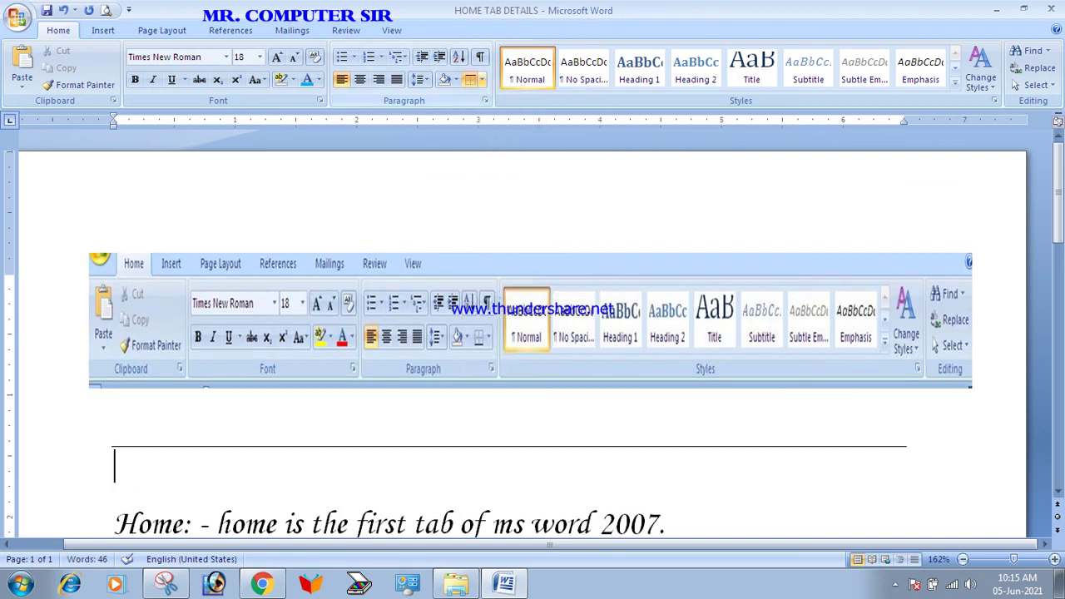
click(481, 79)
click(511, 115)
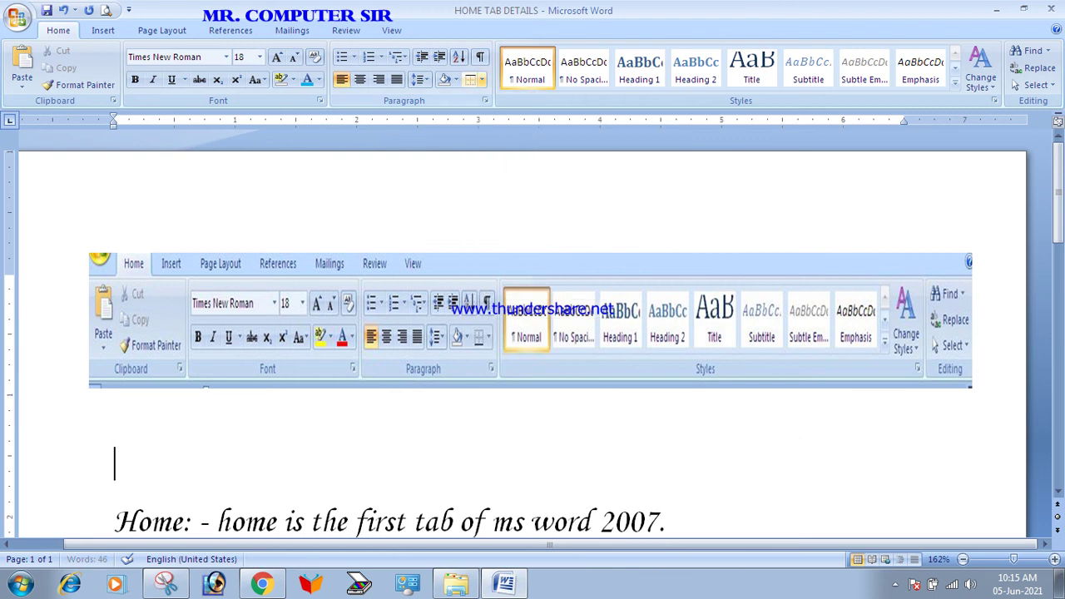
click(481, 79)
click(511, 132)
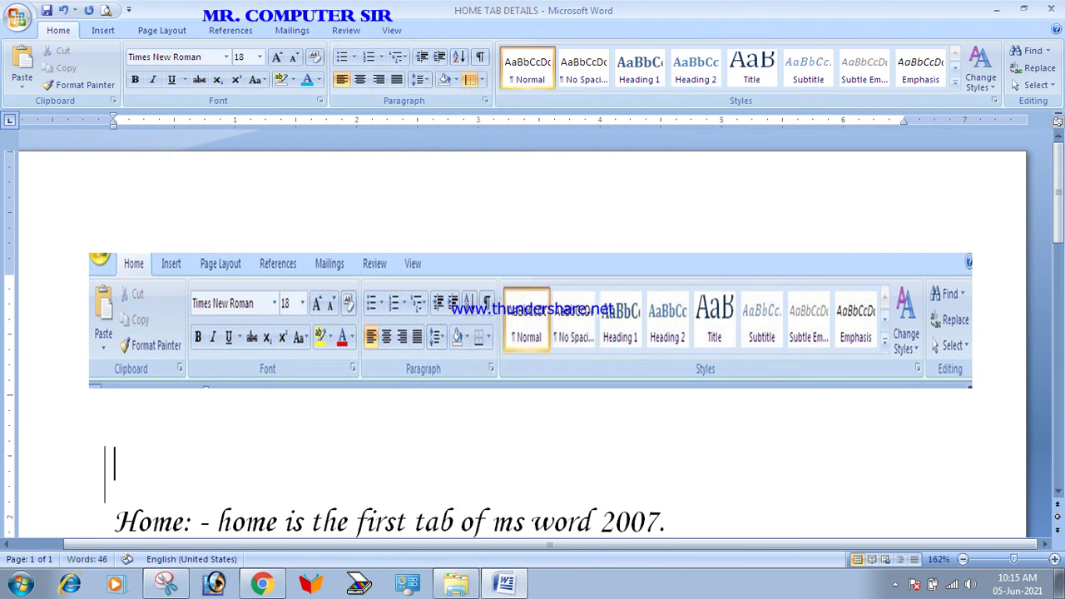
Remove the left border from the blank paragraph above the heading, try Outside Borders on it, and set it to No Border
click(481, 80)
click(511, 133)
click(481, 79)
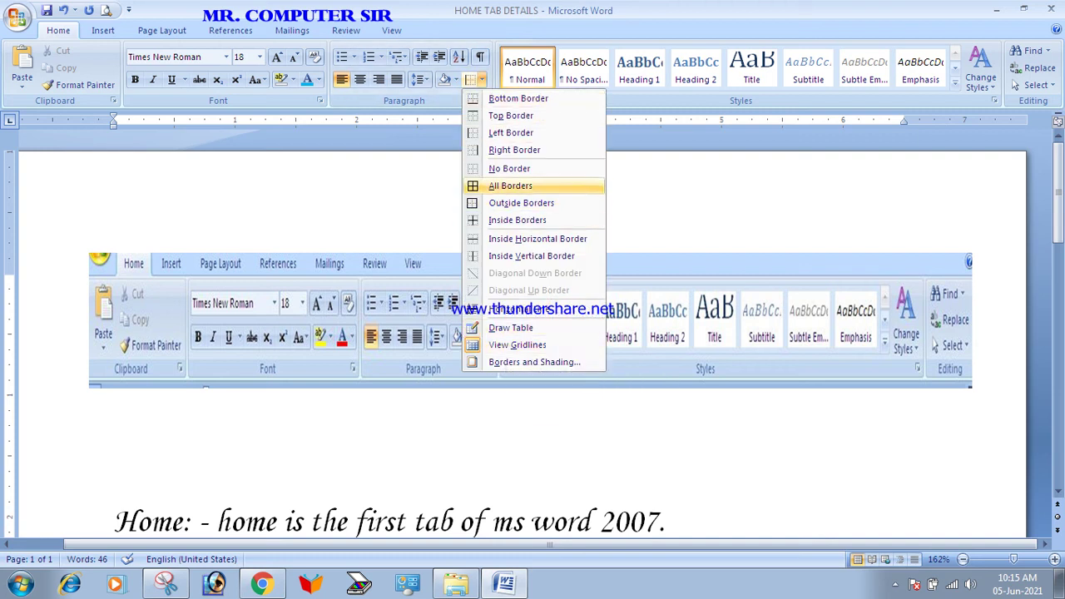
click(521, 203)
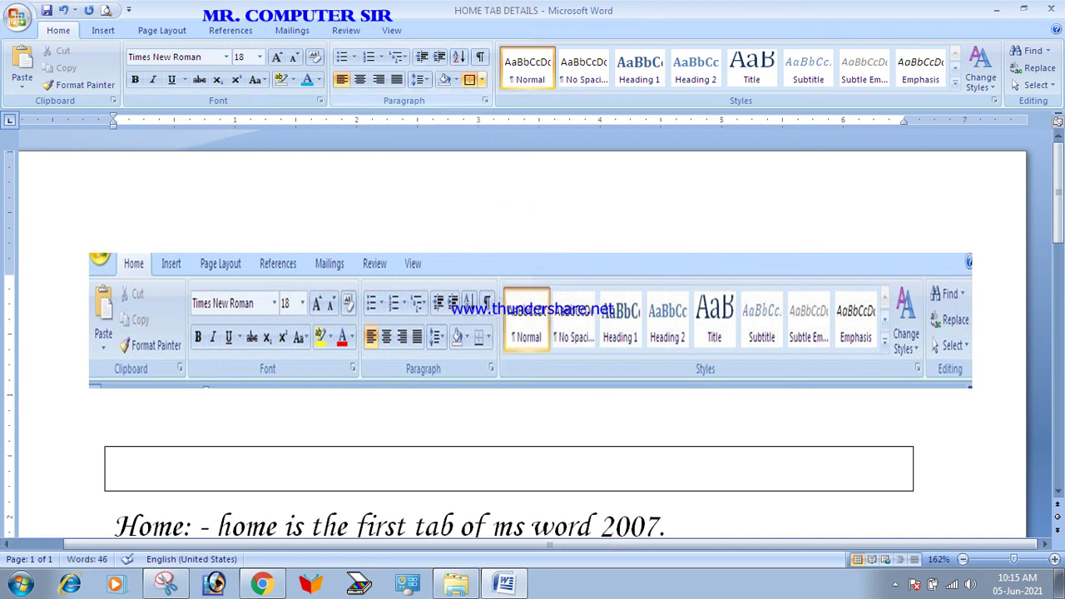
click(482, 80)
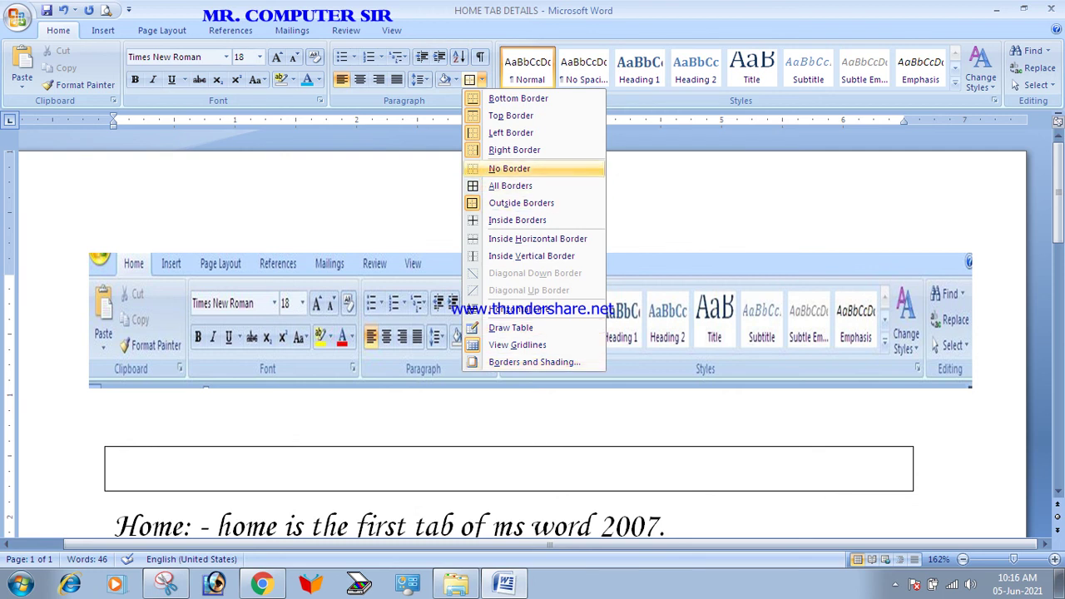
click(509, 168)
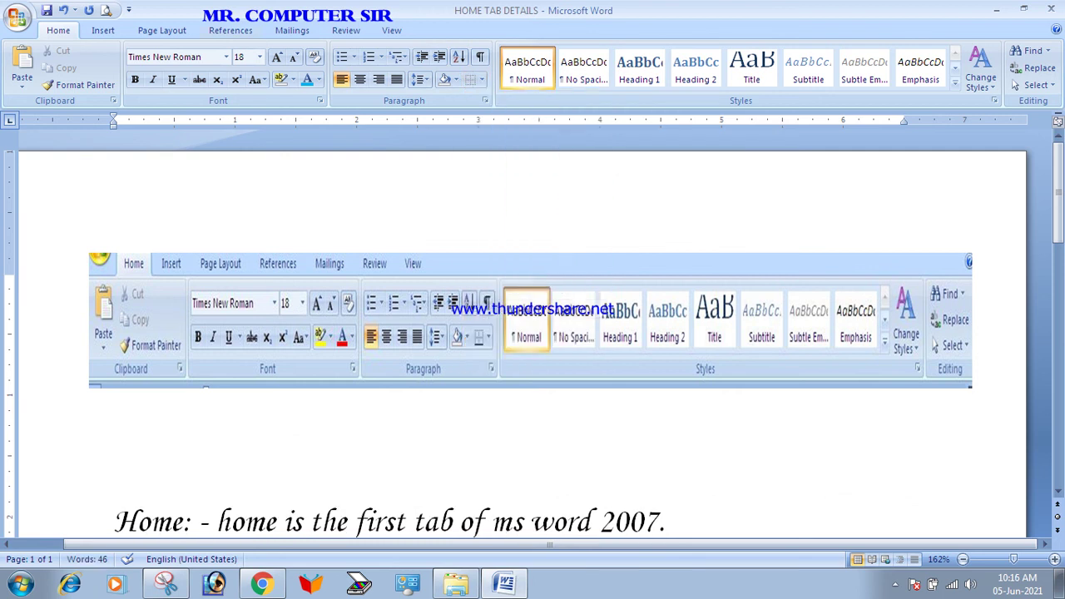
Change the style set for the whole selected document to one with first-line indents and bold italic headings
scroll(533, 333, down, 3)
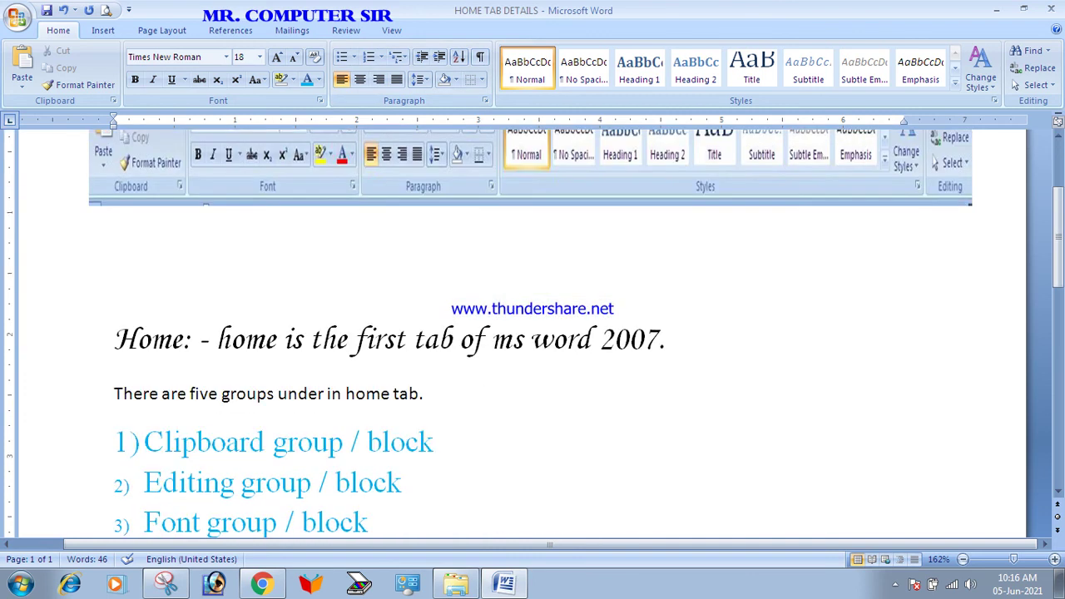
key(ctrl+a)
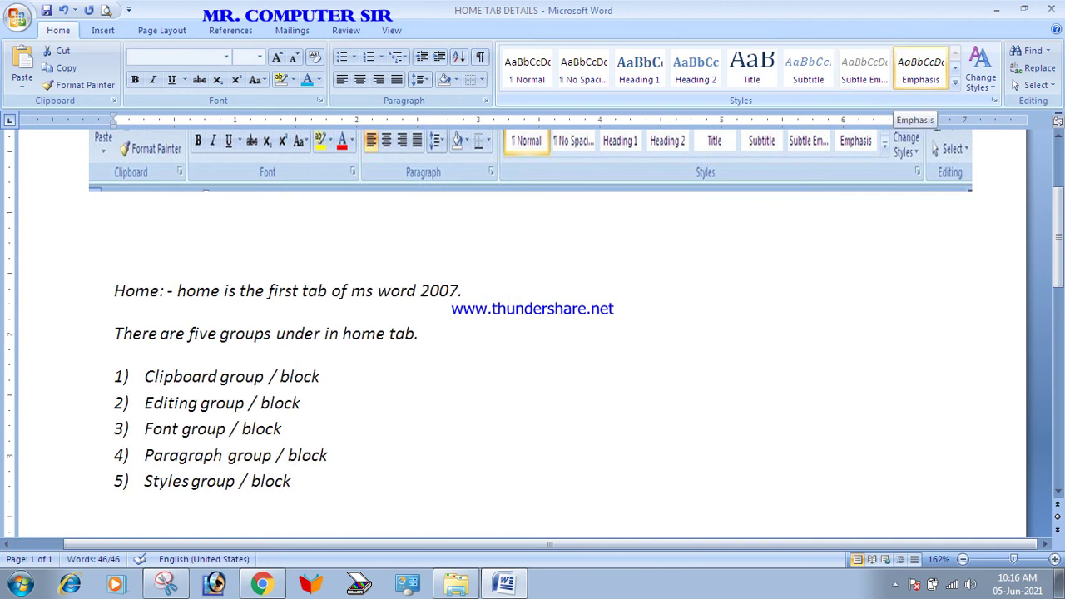
click(981, 73)
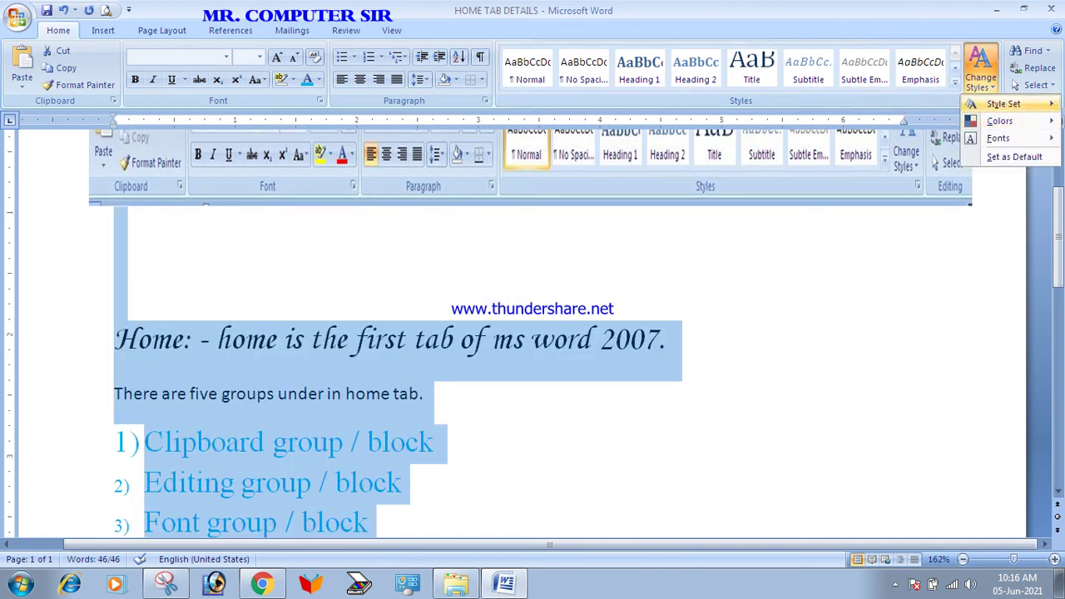
mouse_move(1003, 103)
click(820, 199)
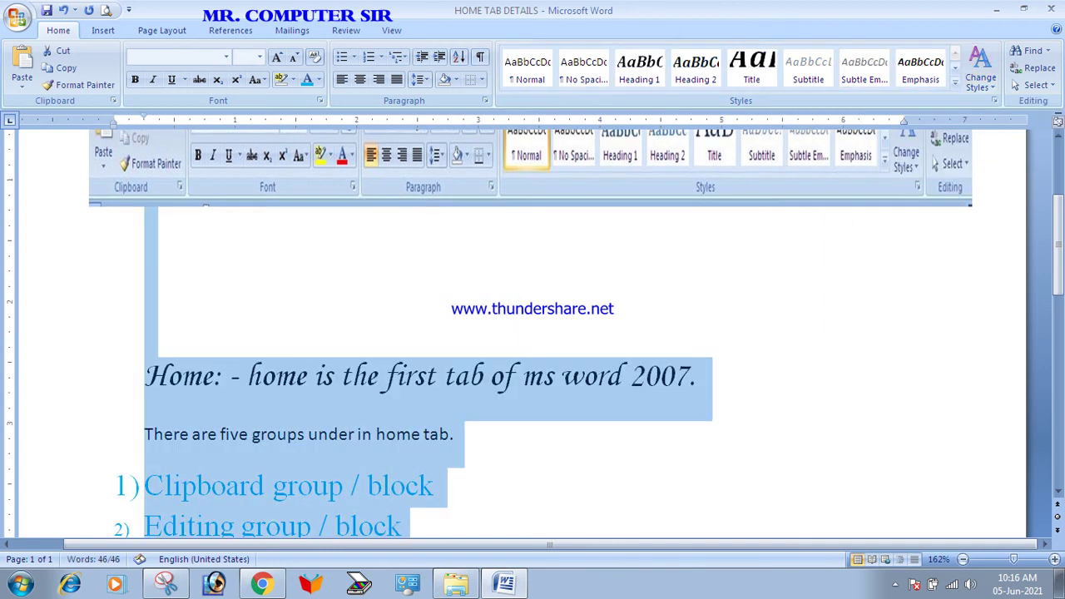
click(145, 314)
scroll(533, 333, up, 2)
scroll(533, 333, down, 6)
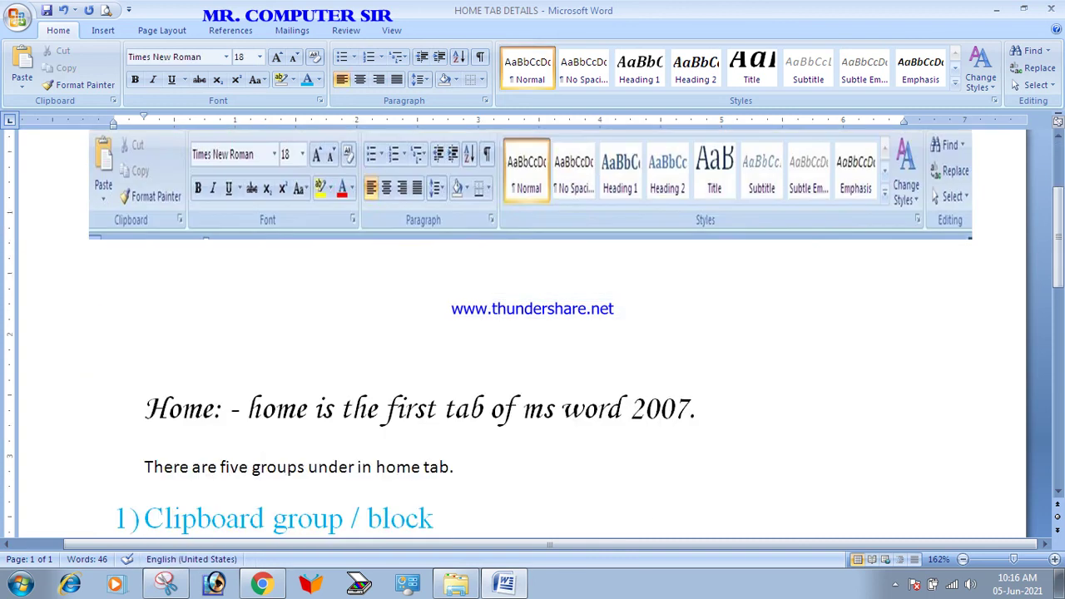
scroll(533, 333, up, 4)
scroll(533, 333, down, 2)
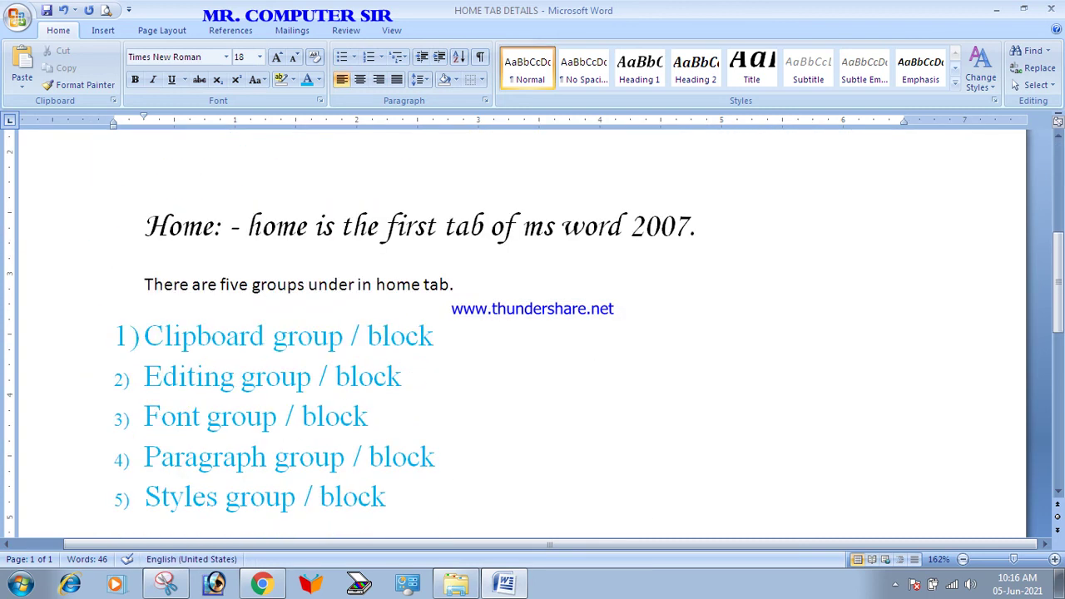
scroll(533, 333, up, 1)
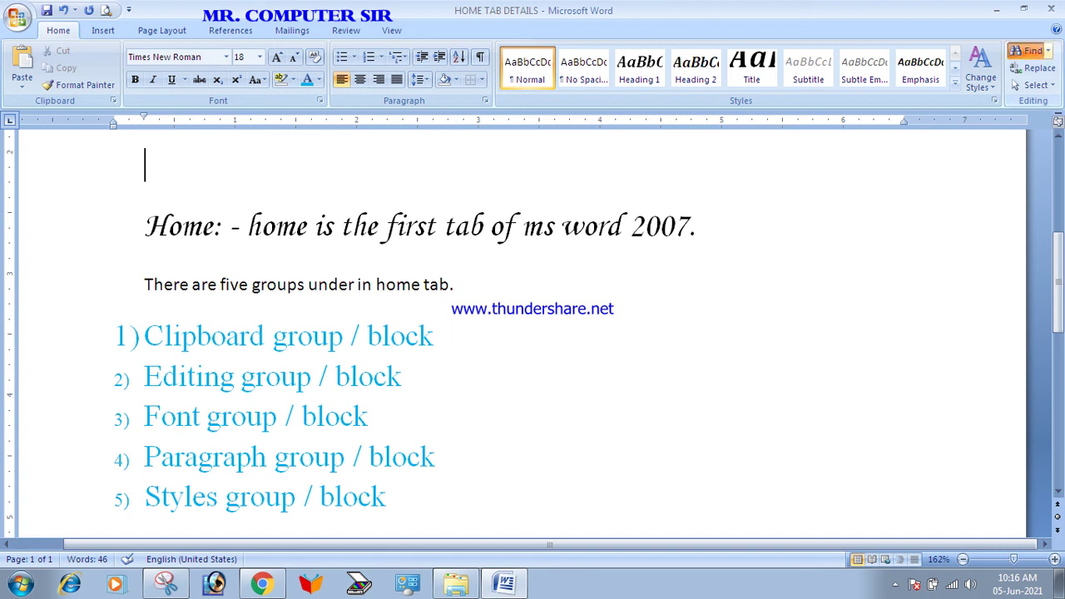
Find each occurrence of "group" through to the end of the document and close the search
click(1031, 51)
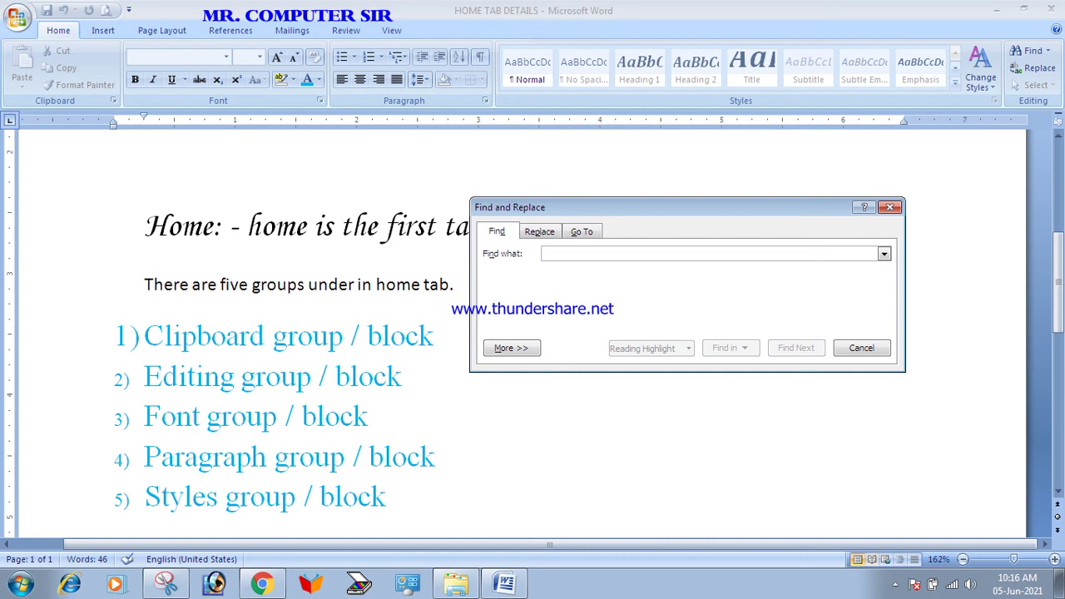
text(group)
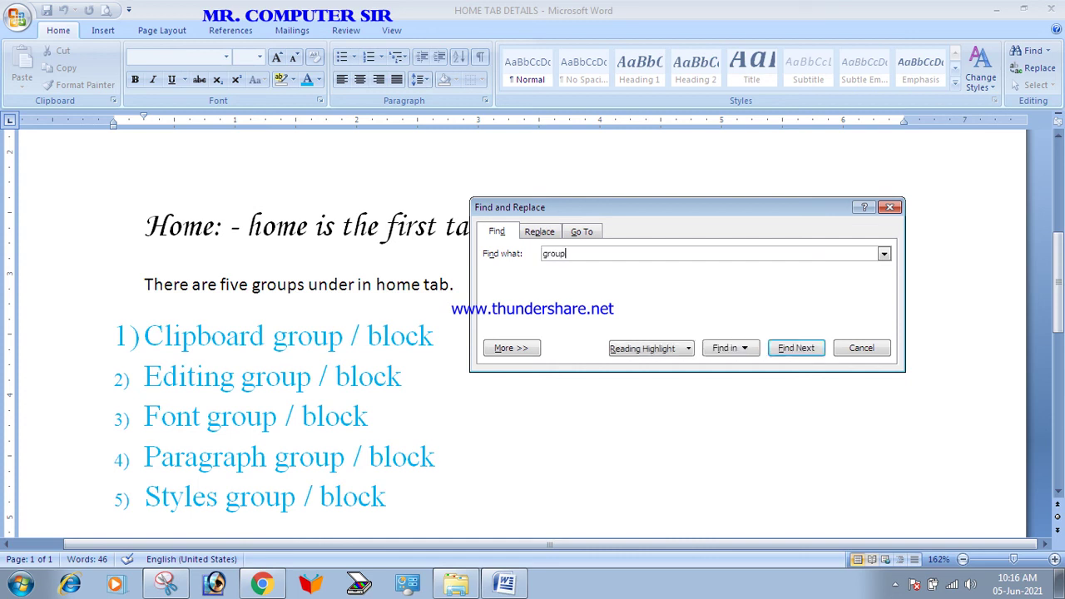
key(Return)
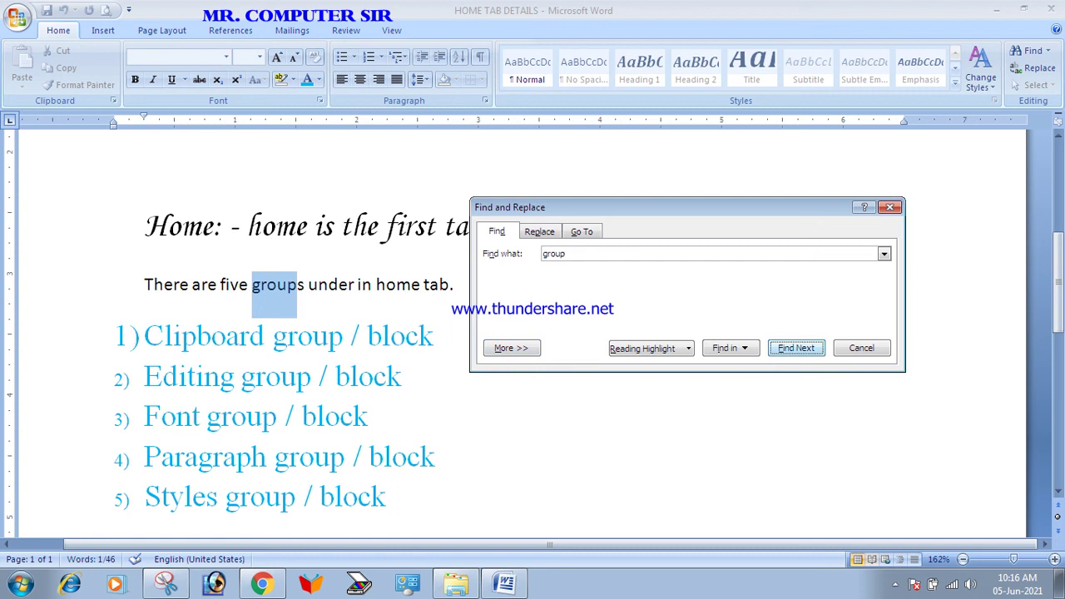
key(Return)
key(Return)
key(Return)
key(Return)
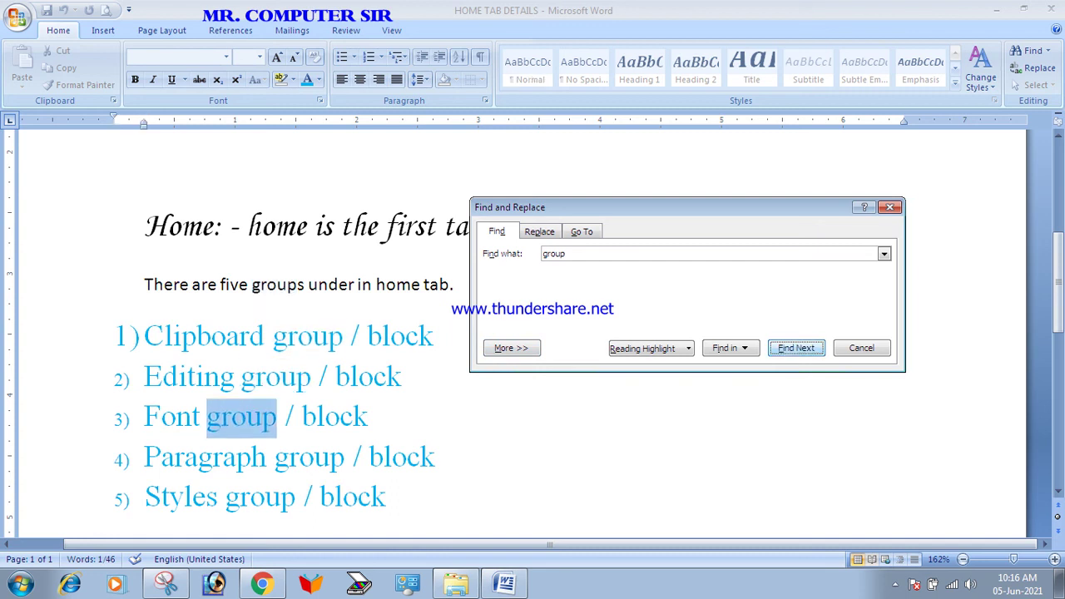
key(Return)
key(Return)
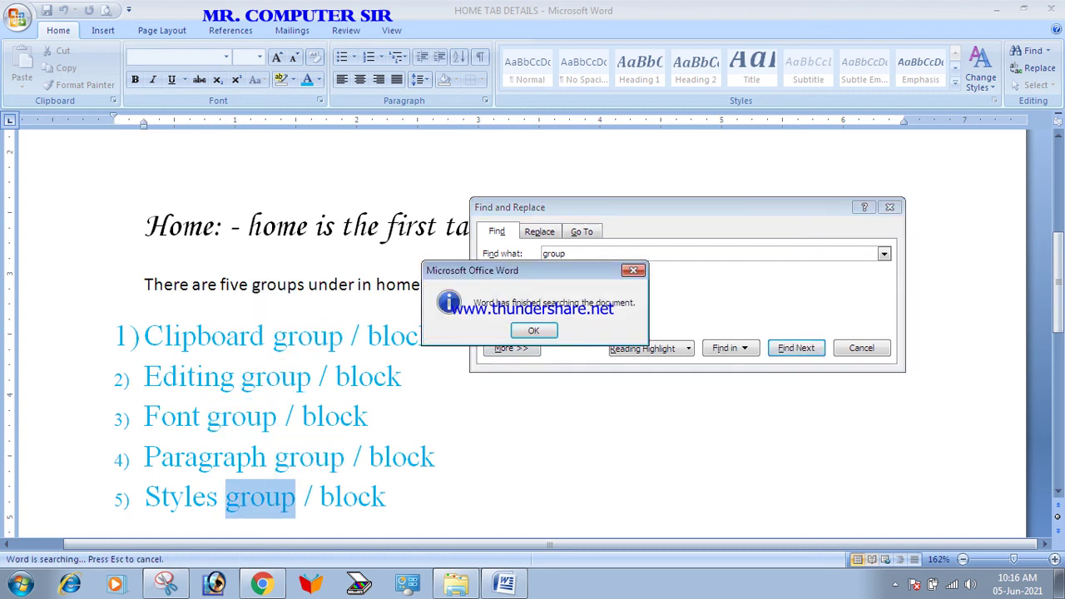
key(Return)
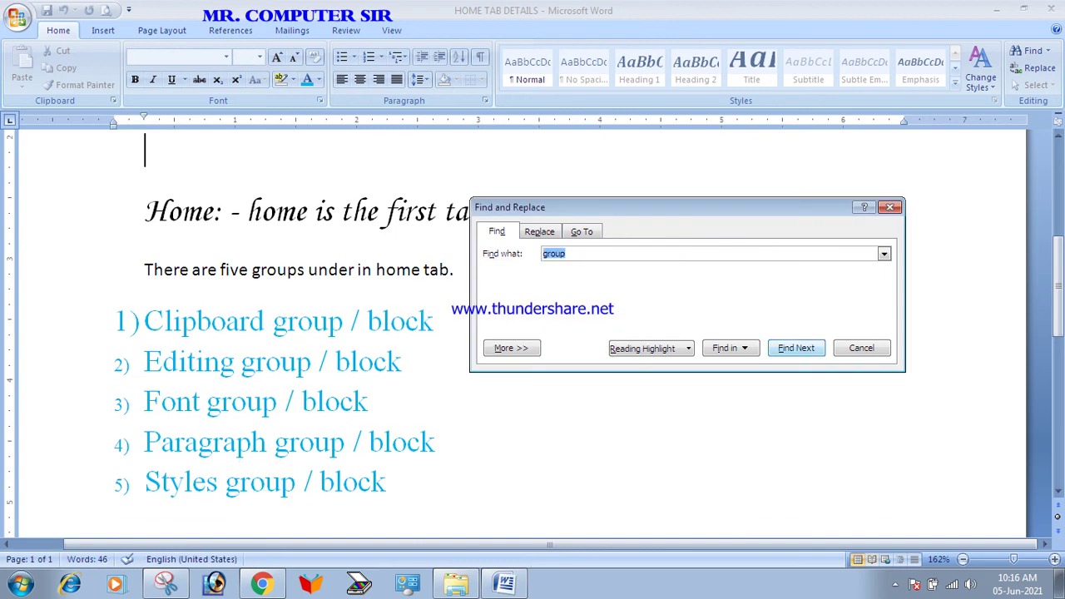
click(890, 207)
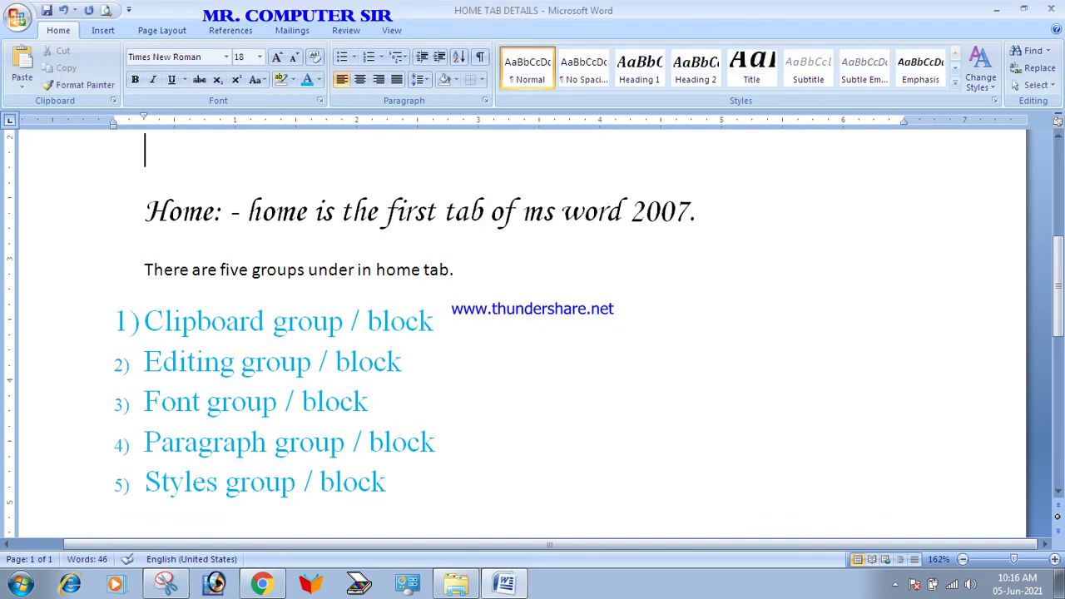
Replace every occurrence of "group" with "Section" throughout the document
click(1047, 51)
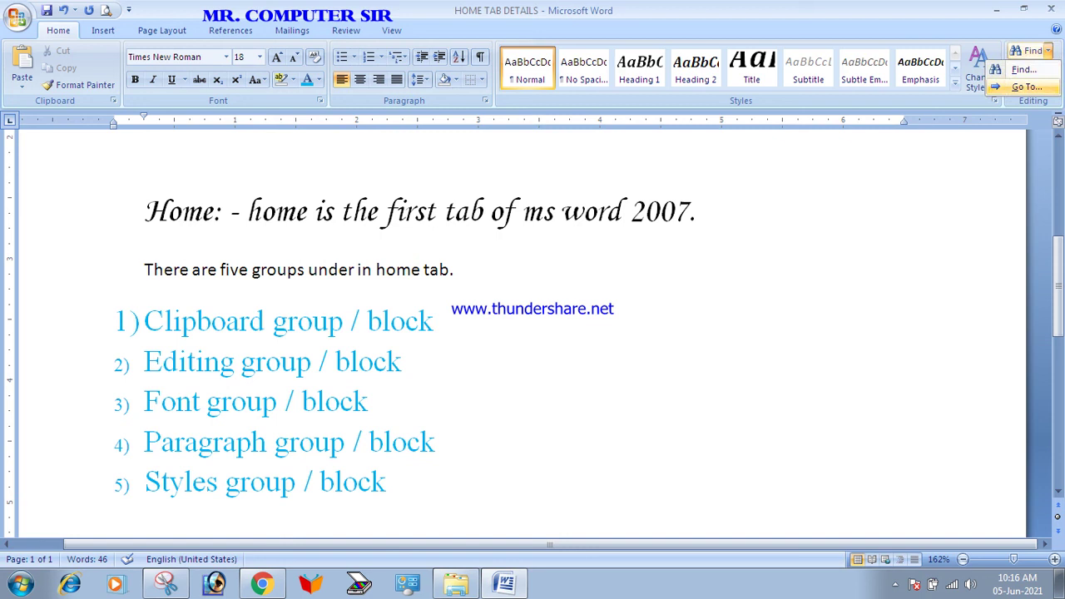
key(Escape)
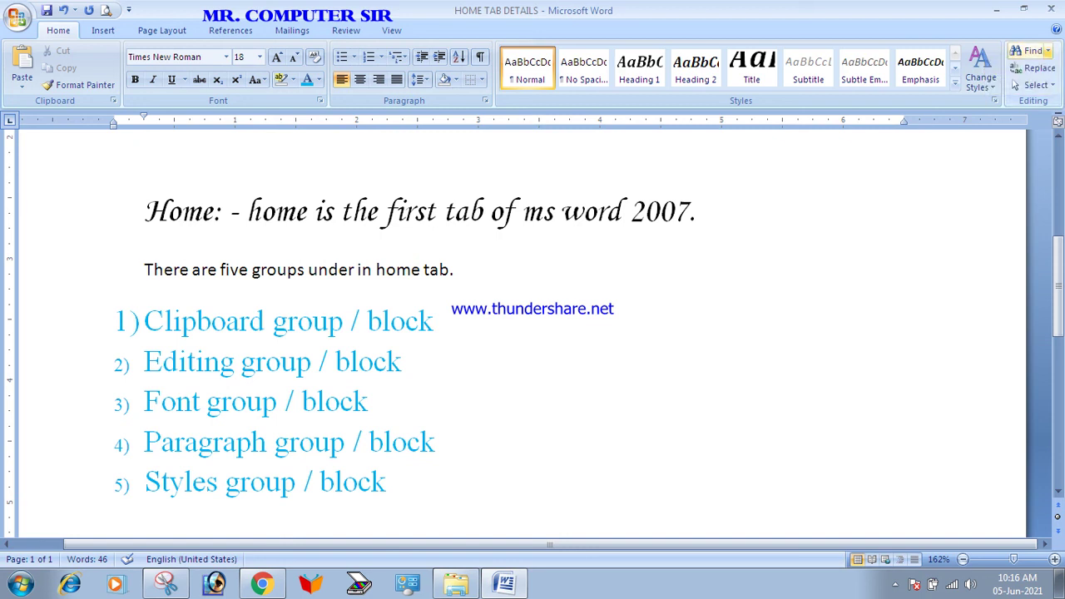
click(1047, 51)
click(1016, 85)
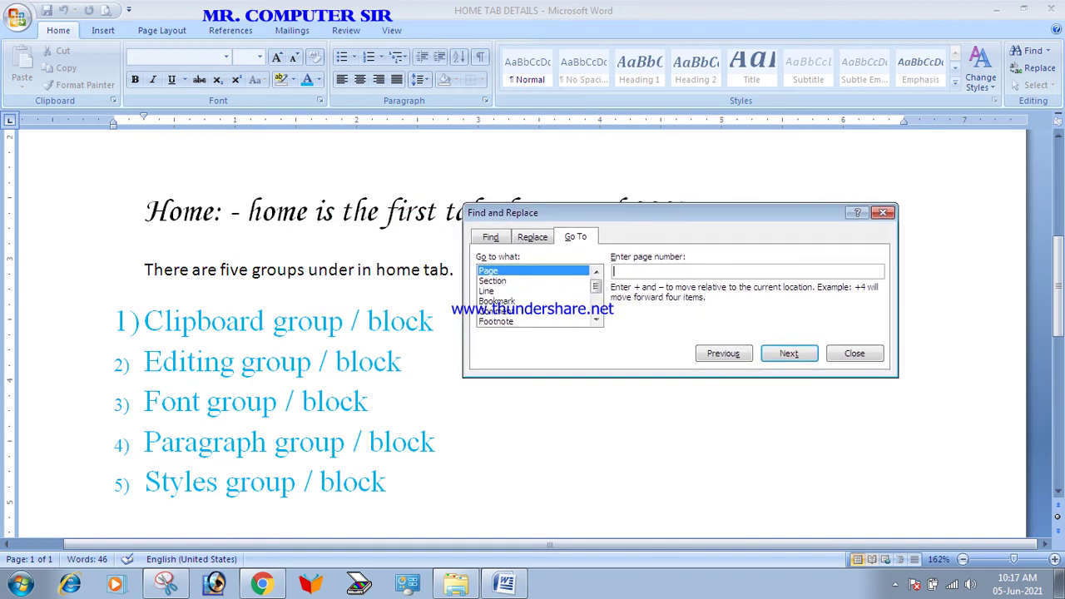
key(ctrl+f)
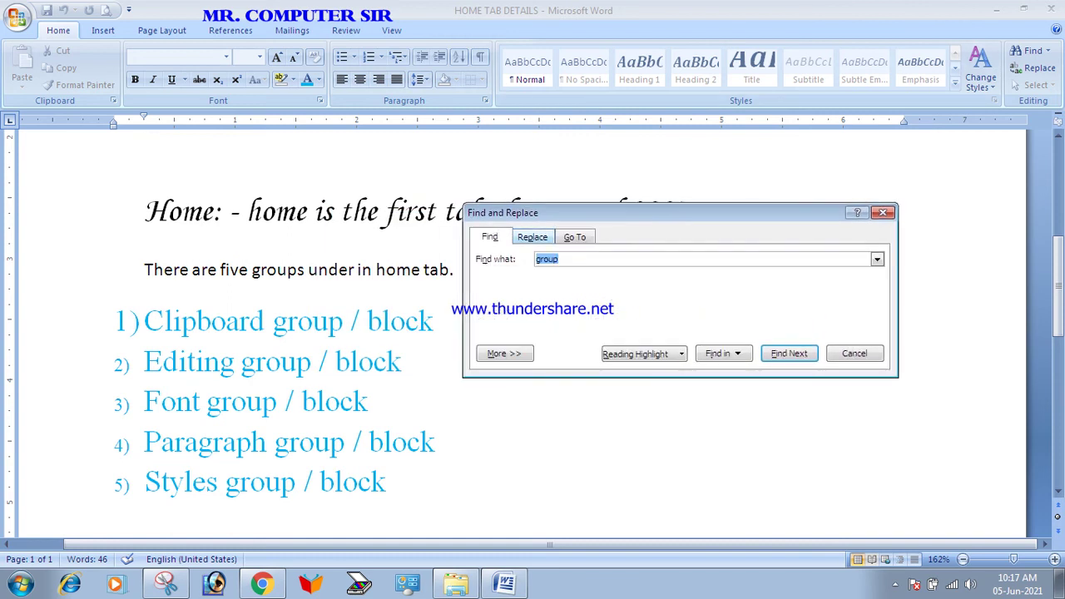
key(ctrl+h)
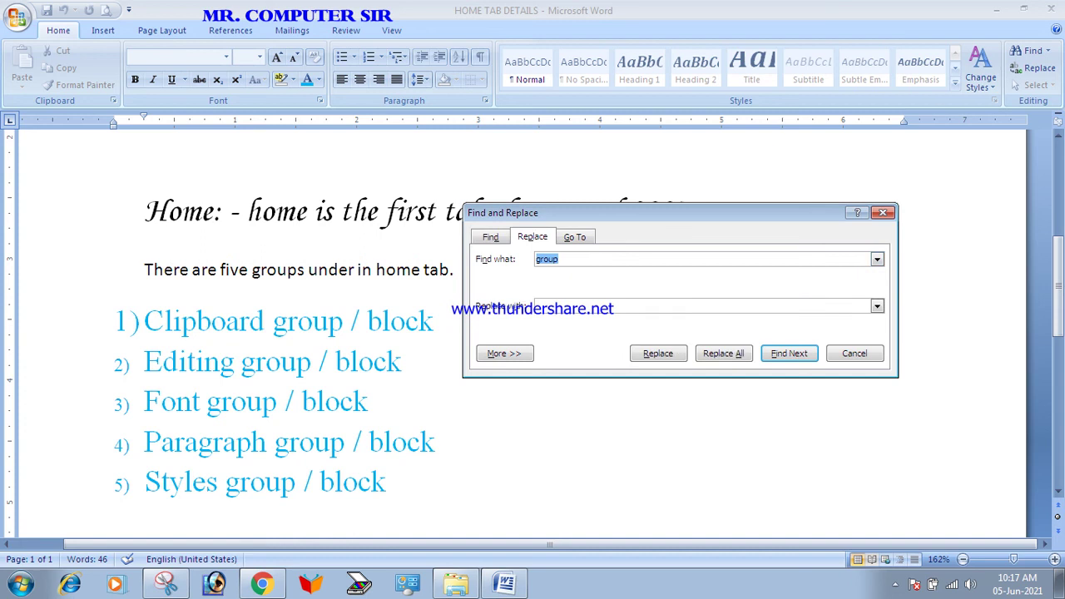
click(560, 259)
text(Section)
key(Return)
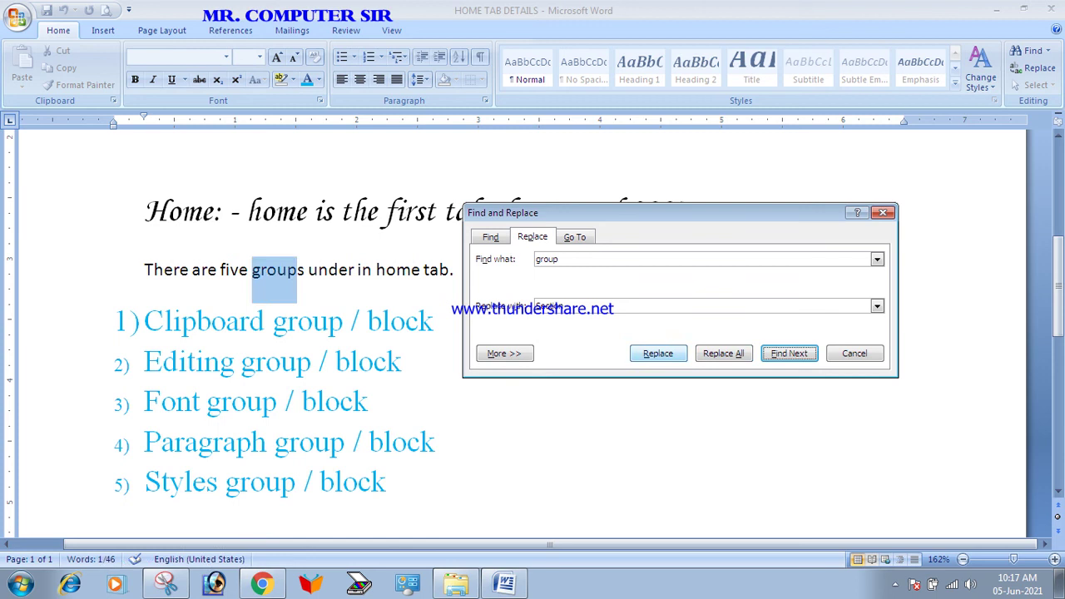
key(alt+a)
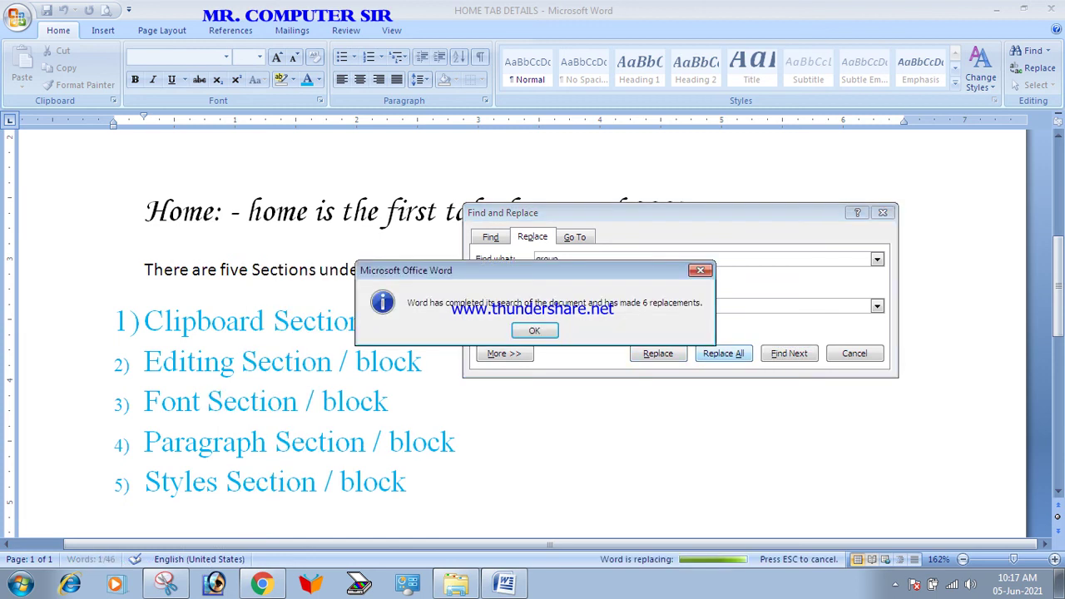
key(Return)
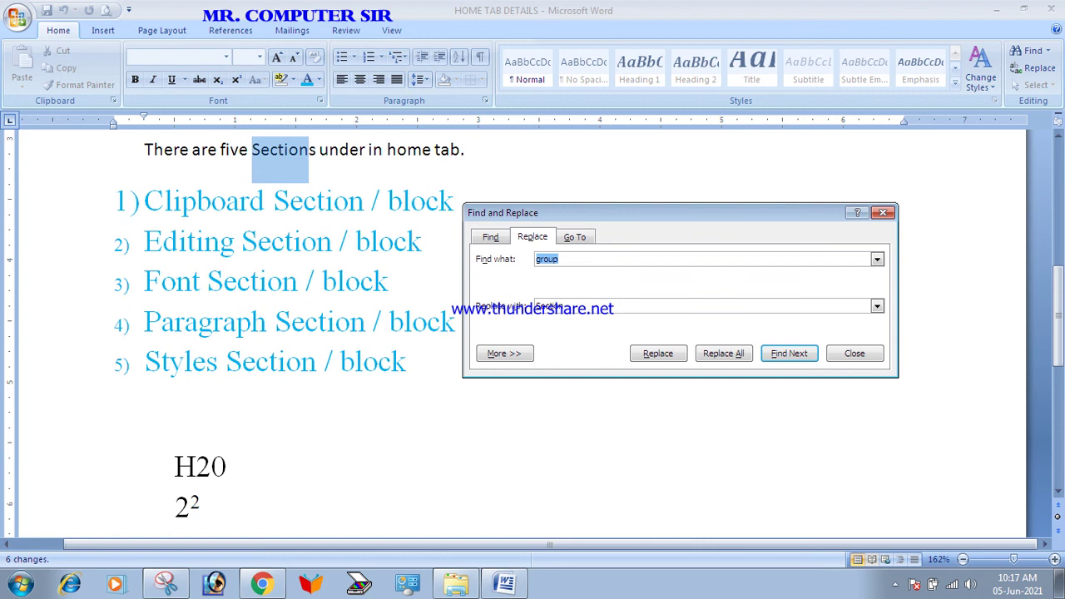
Replace every occurrence of "Section" with "Group" throughout the document
key(Tab)
key(BackSpace)
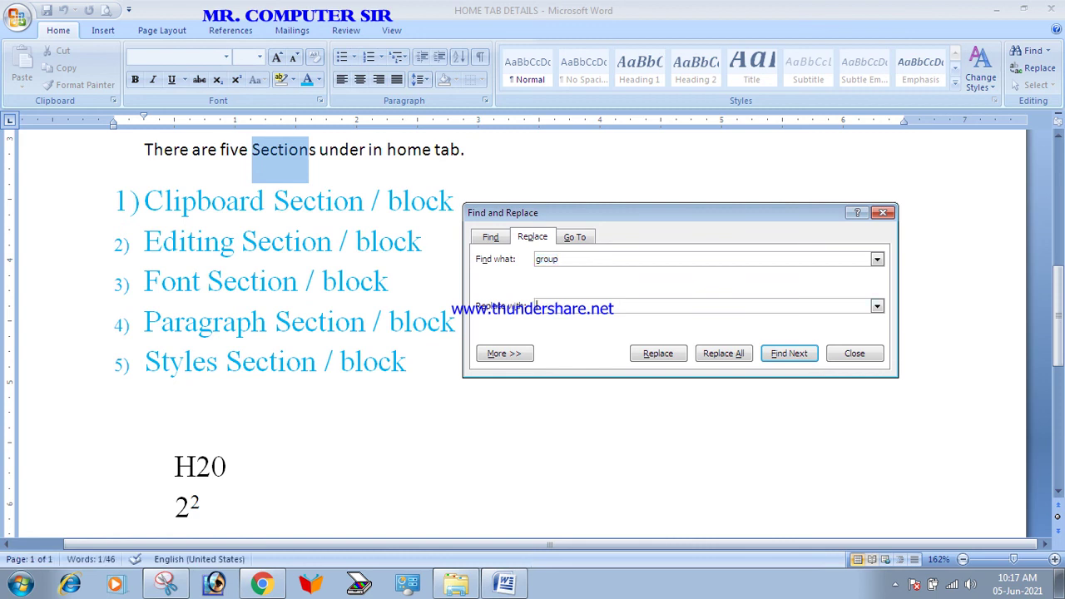
key(shift+Home)
text(Section)
key(Tab)
text(Group)
key(alt+a)
key(Return)
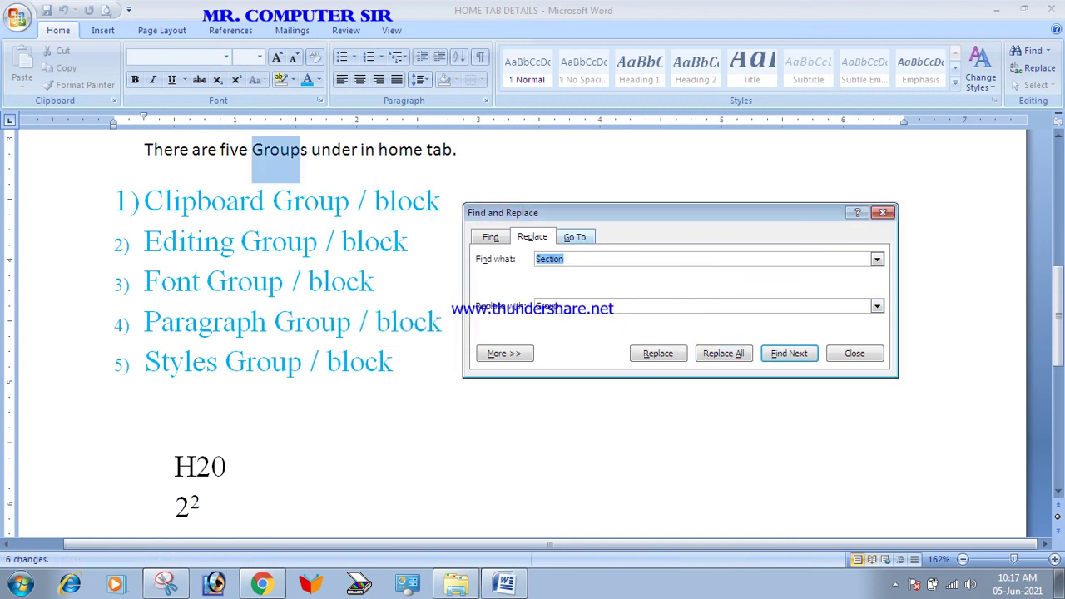
Use Go To to jump to page 1 of the document
key(ctrl+g)
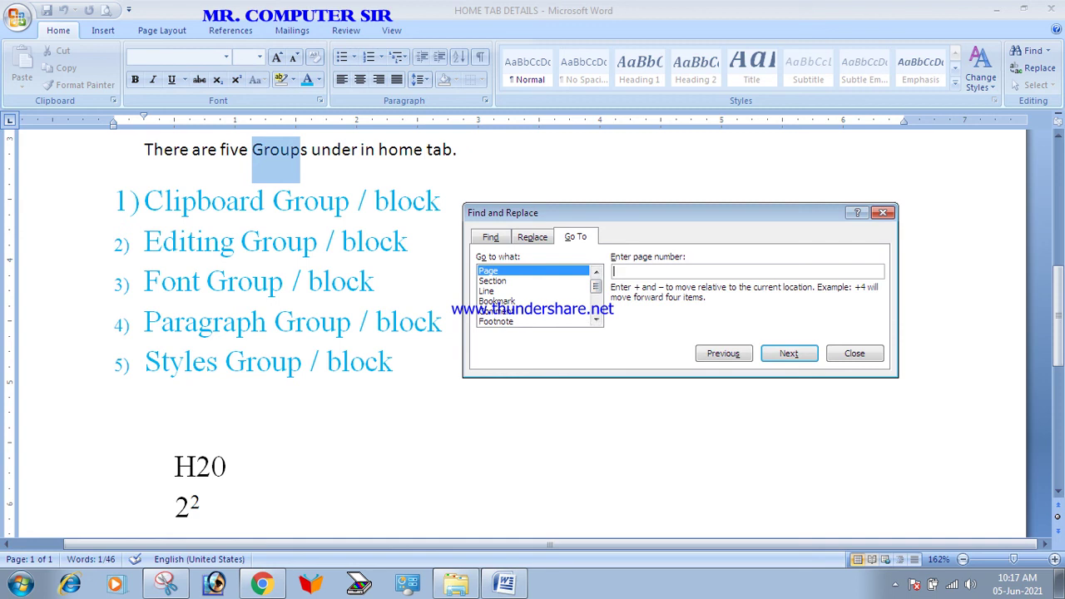
text(1)
key(Return)
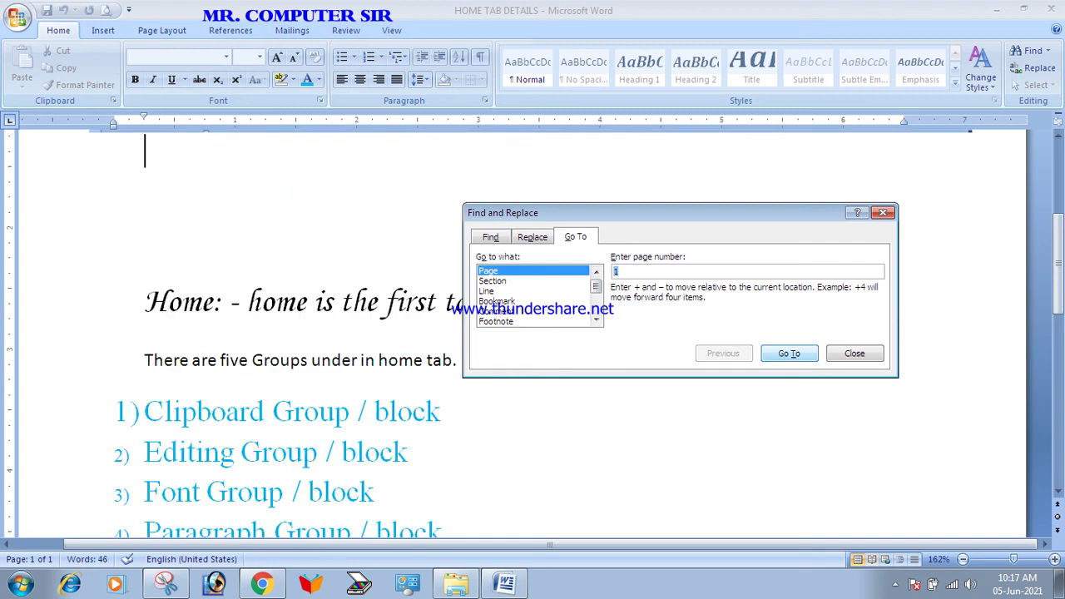
Use Go To to jump to line 2 and then to line 5 of the document
click(487, 290)
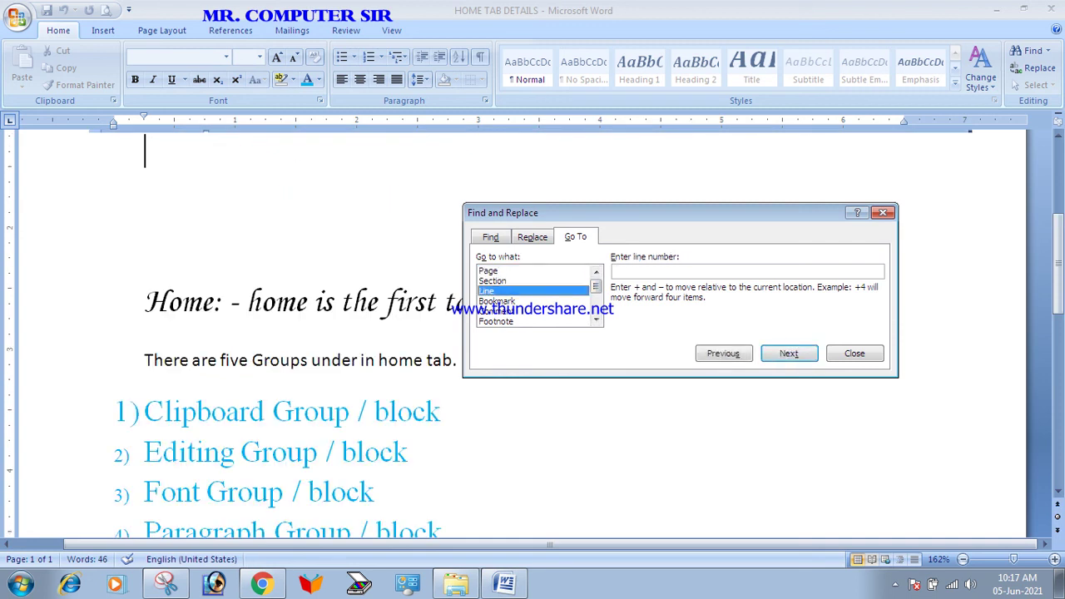
text(2)
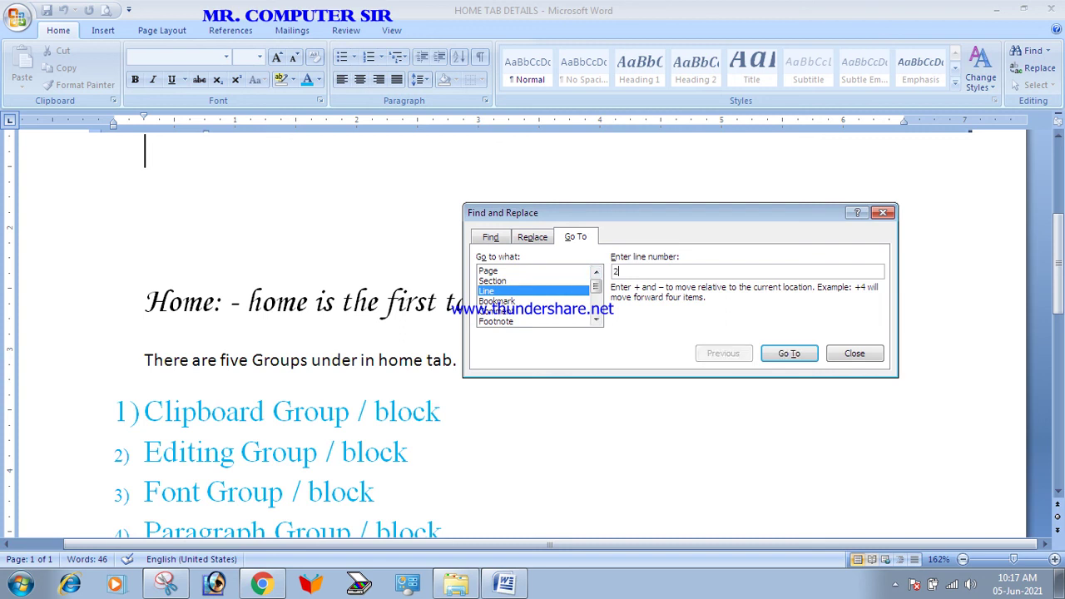
key(Return)
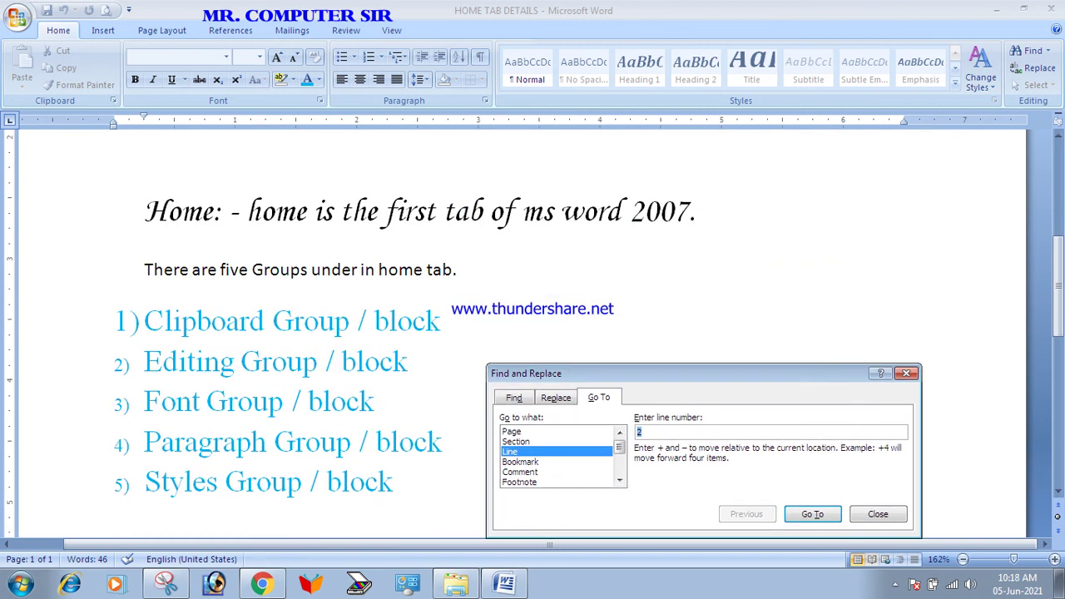
key(BackSpace)
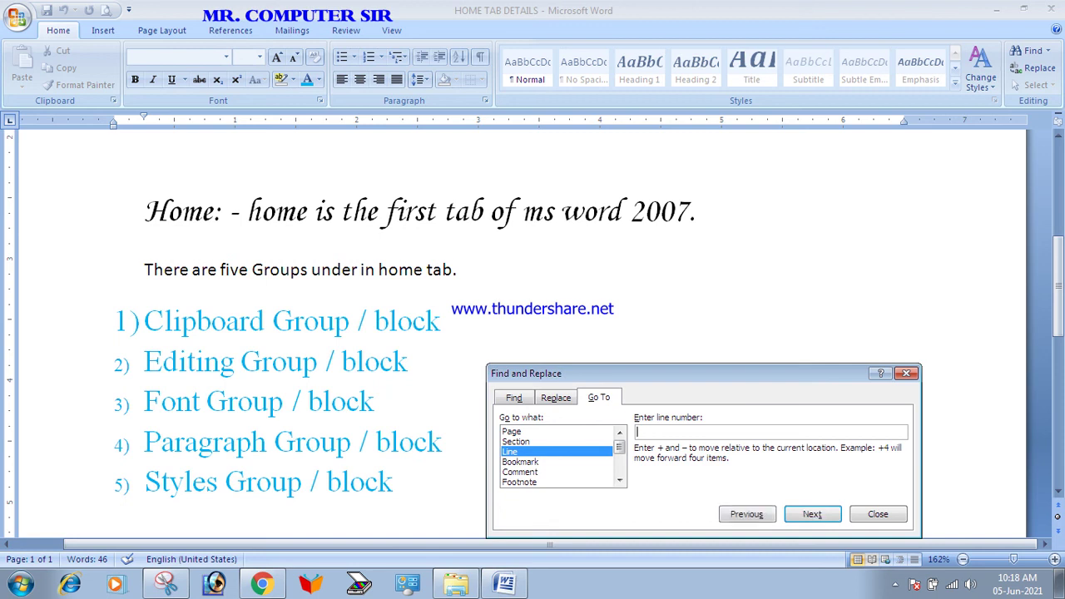
text(5)
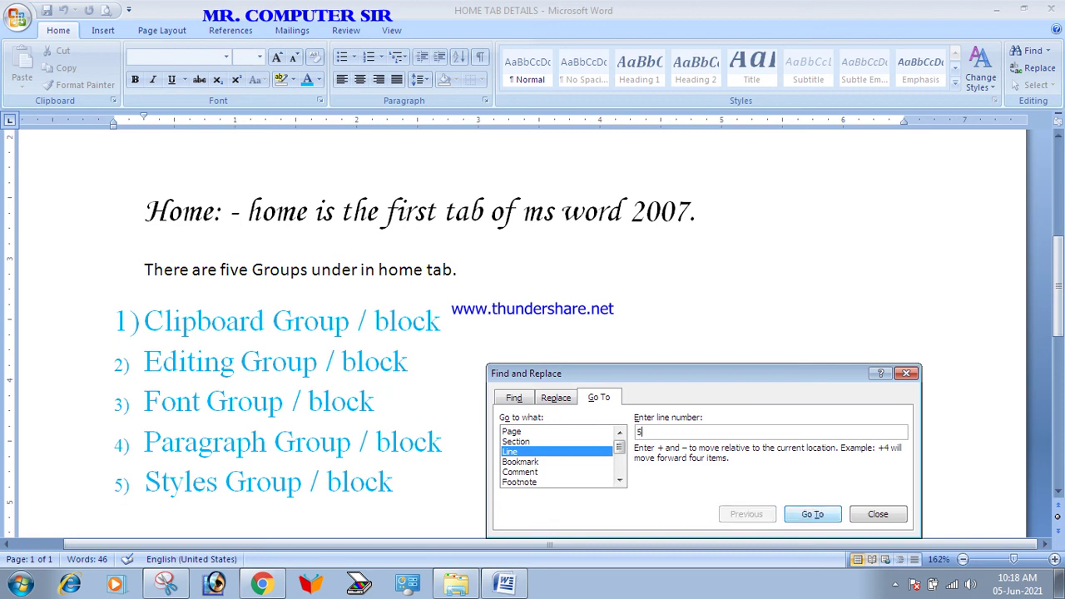
key(Return)
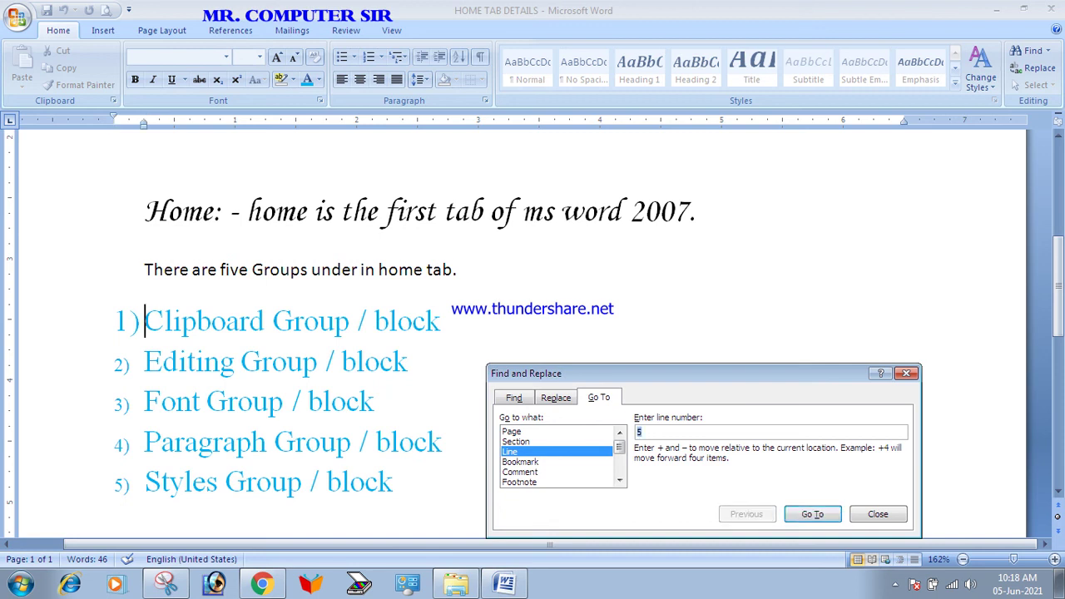
Move the cursor line by line from the blank lines below the picture into the numbered list, and close Go To
scroll(533, 333, up, 3)
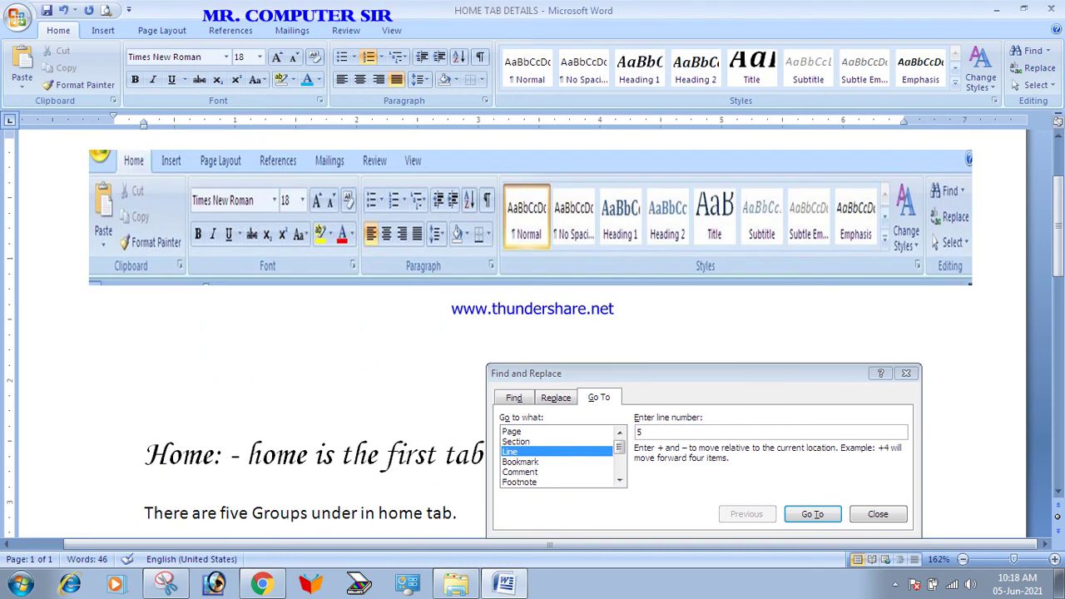
click(145, 305)
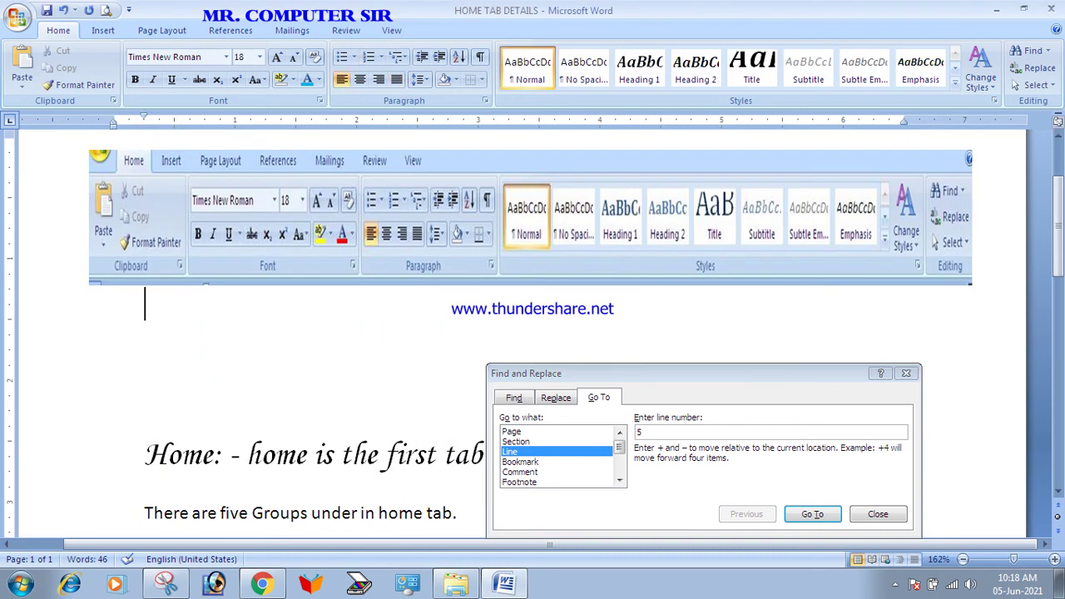
click(145, 394)
key(Down)
key(Down)
key(Down)
key(Down)
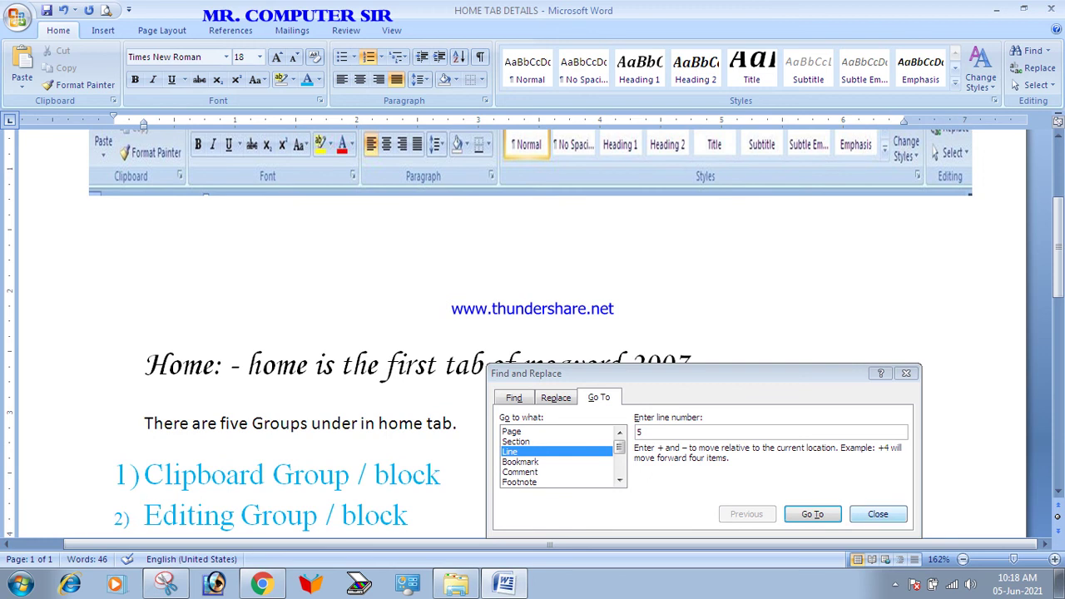
key(Escape)
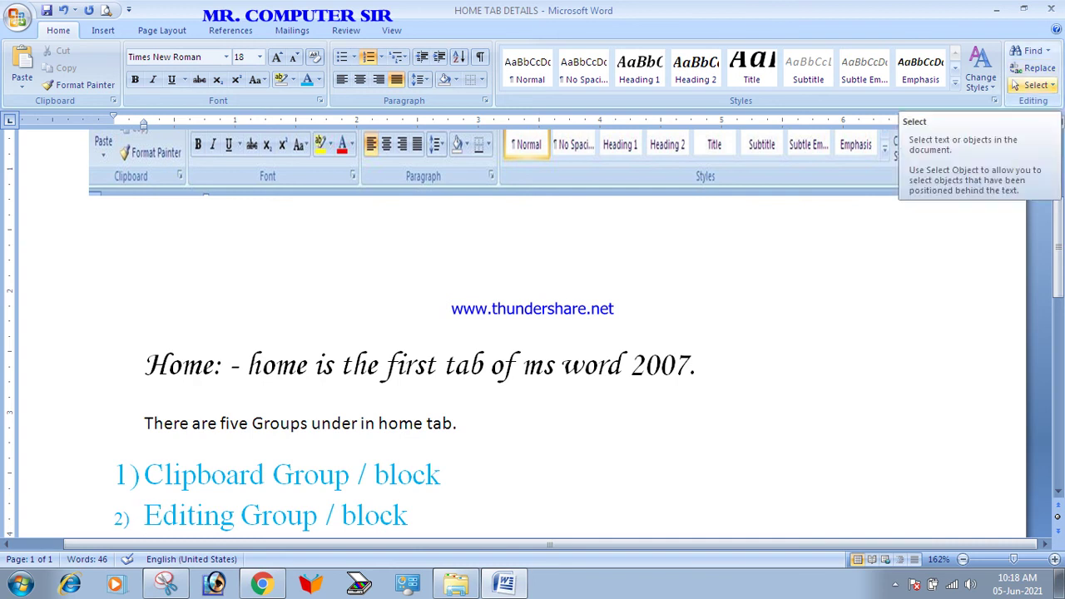
Select the entire contents of the document with Select All, then clear the selection
click(1031, 85)
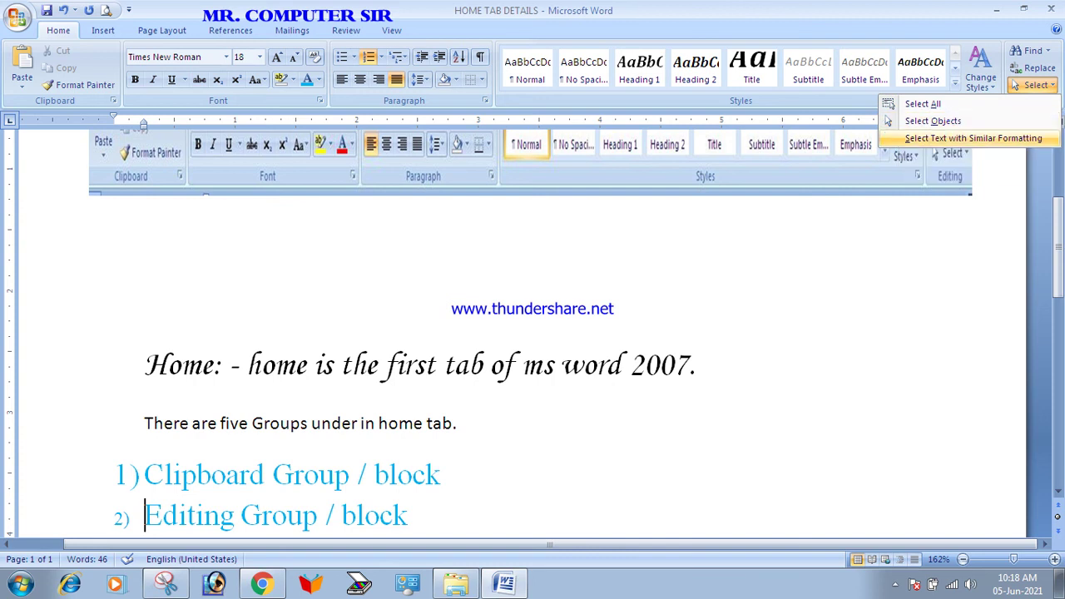
click(923, 103)
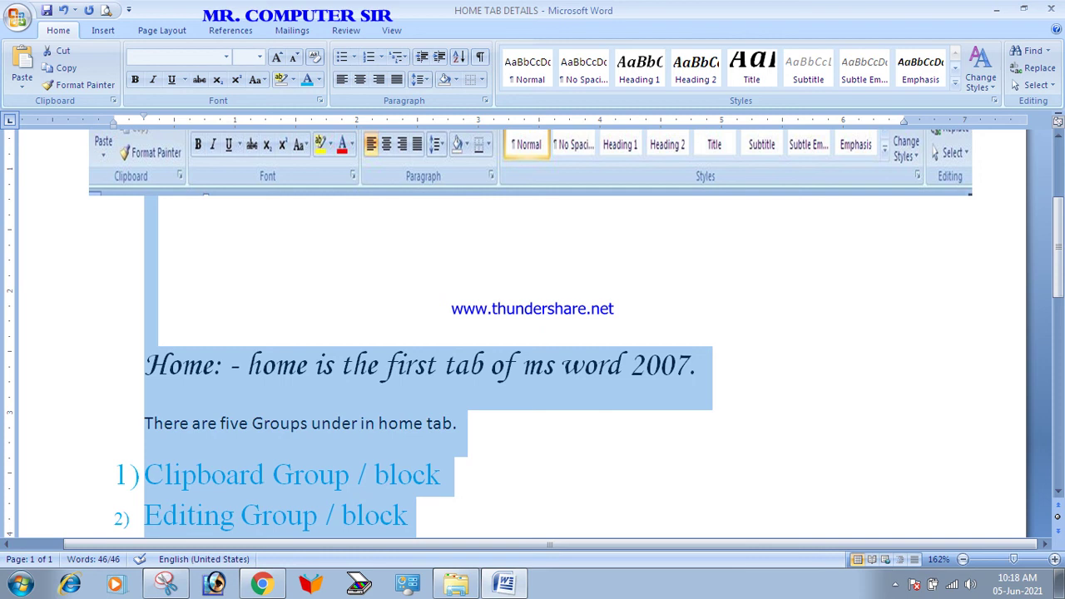
click(145, 304)
Use Select Objects to select the ribbon picture above the text, then deselect it
click(1017, 85)
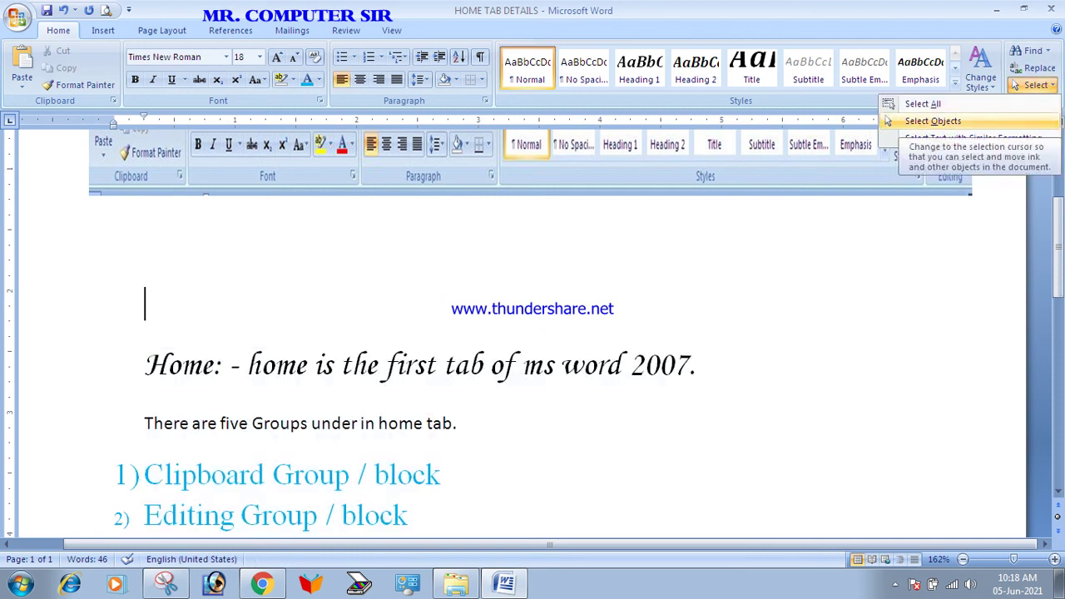
click(932, 121)
scroll(532, 333, up, 2)
click(531, 249)
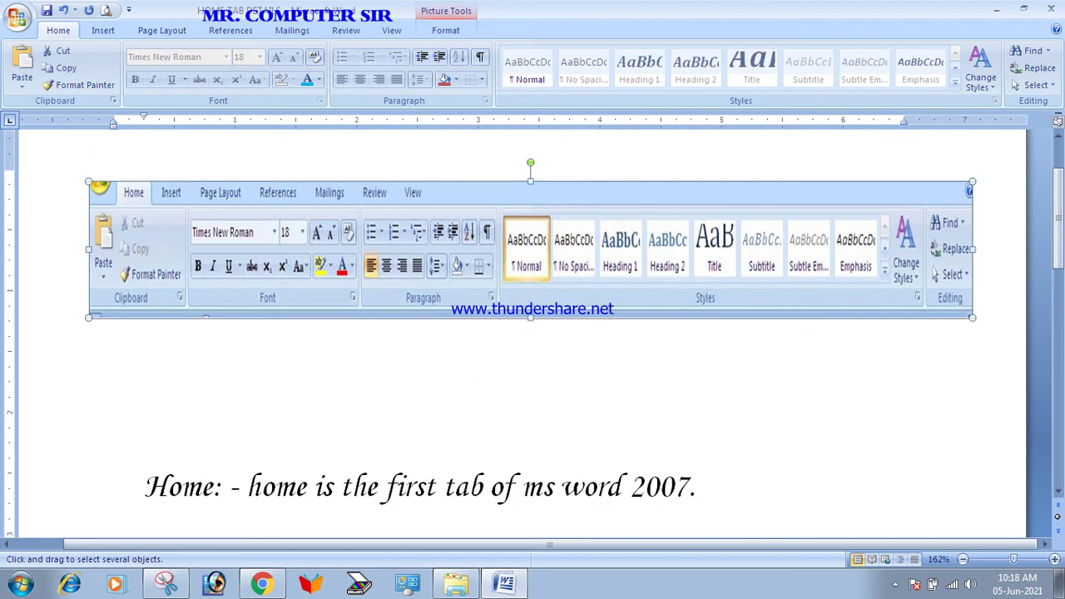
scroll(533, 333, down, 2)
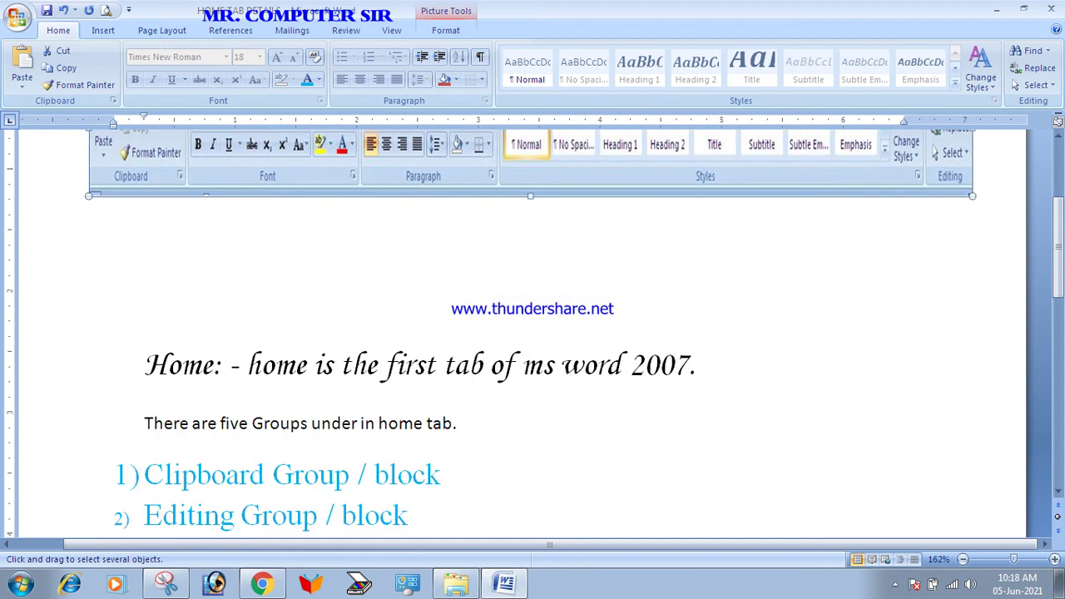
click(148, 302)
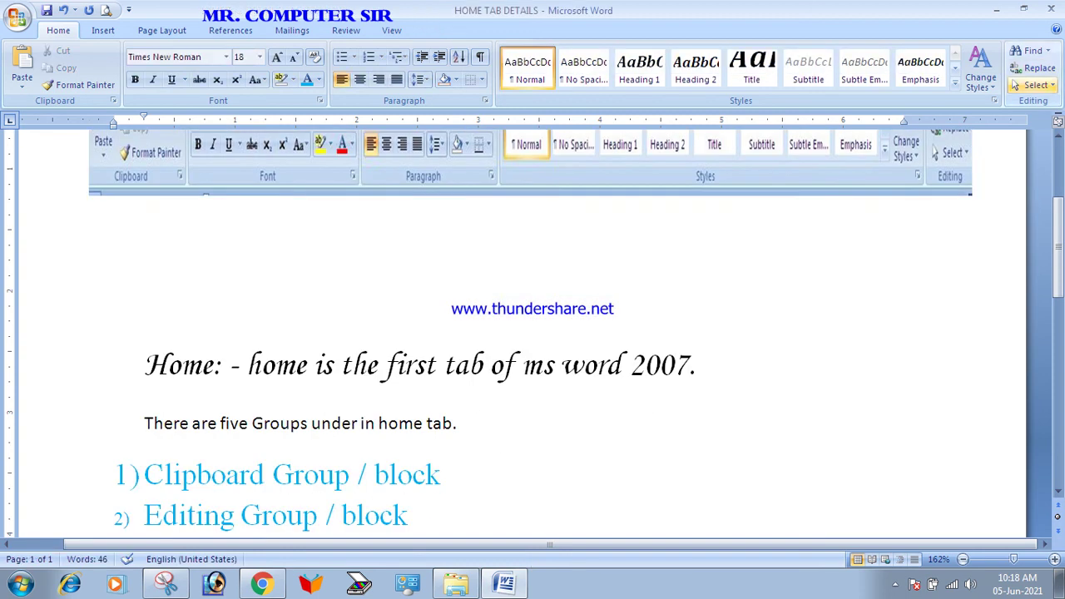
Select all text formatted like the blank line above the Home sentence and review which lines are included
click(1032, 85)
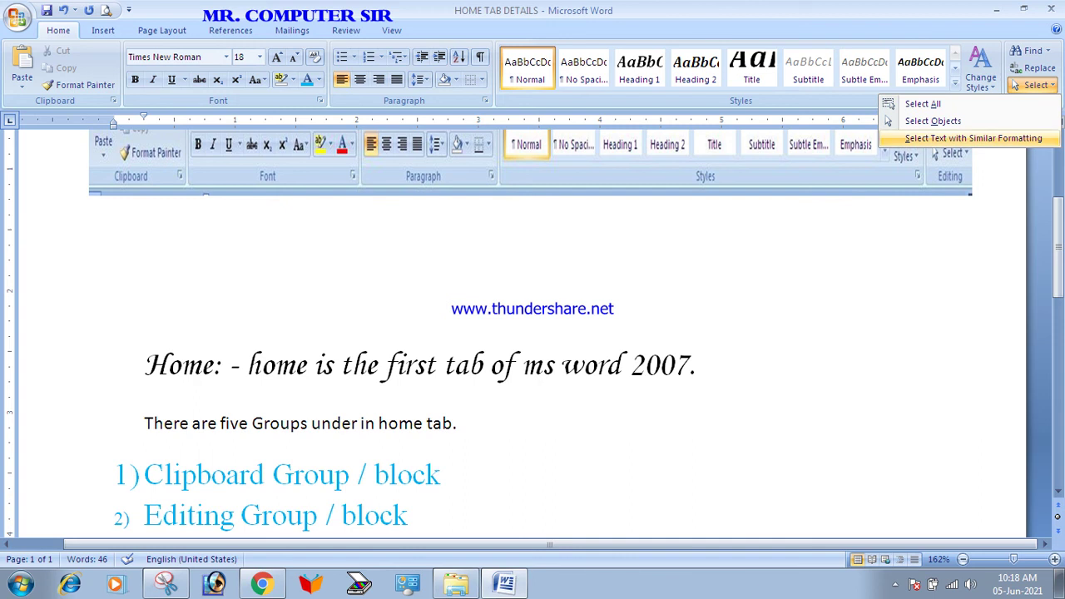
click(974, 139)
scroll(532, 333, up, 2)
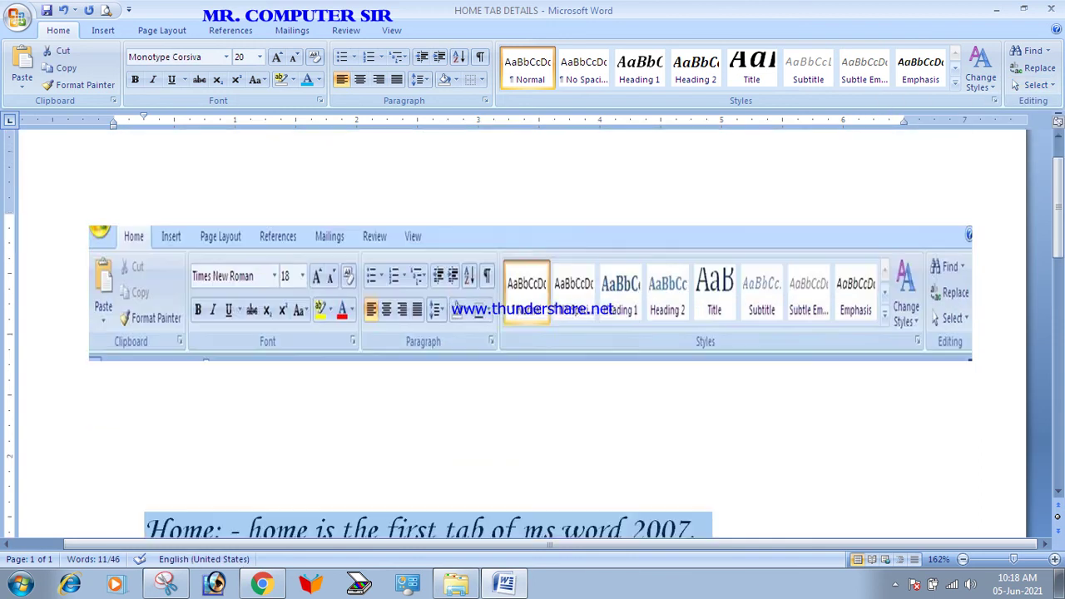
scroll(533, 333, down, 4)
scroll(532, 333, up, 3)
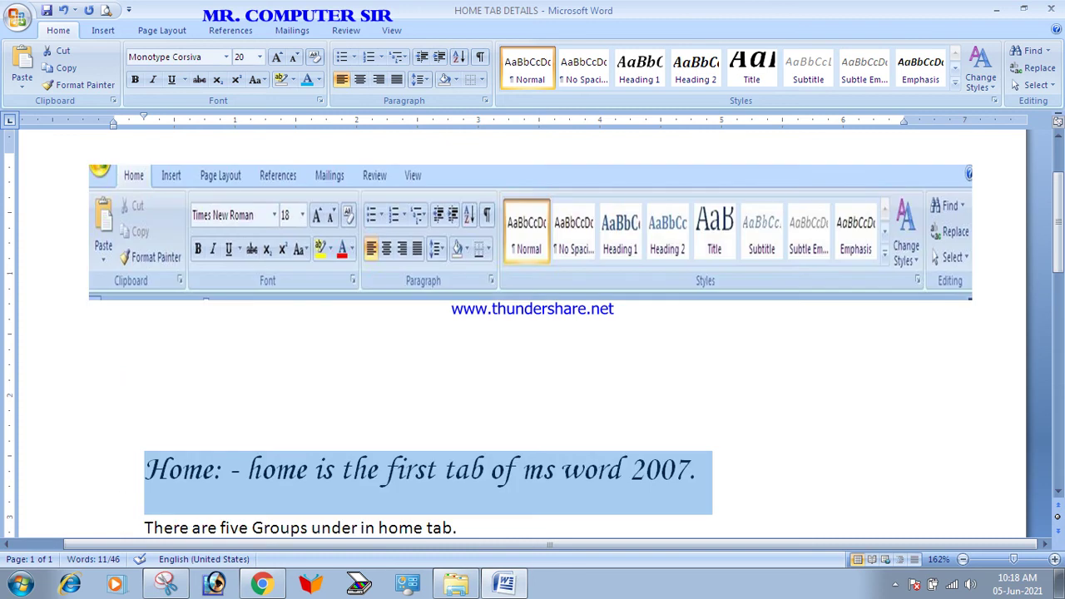
scroll(533, 333, down, 2)
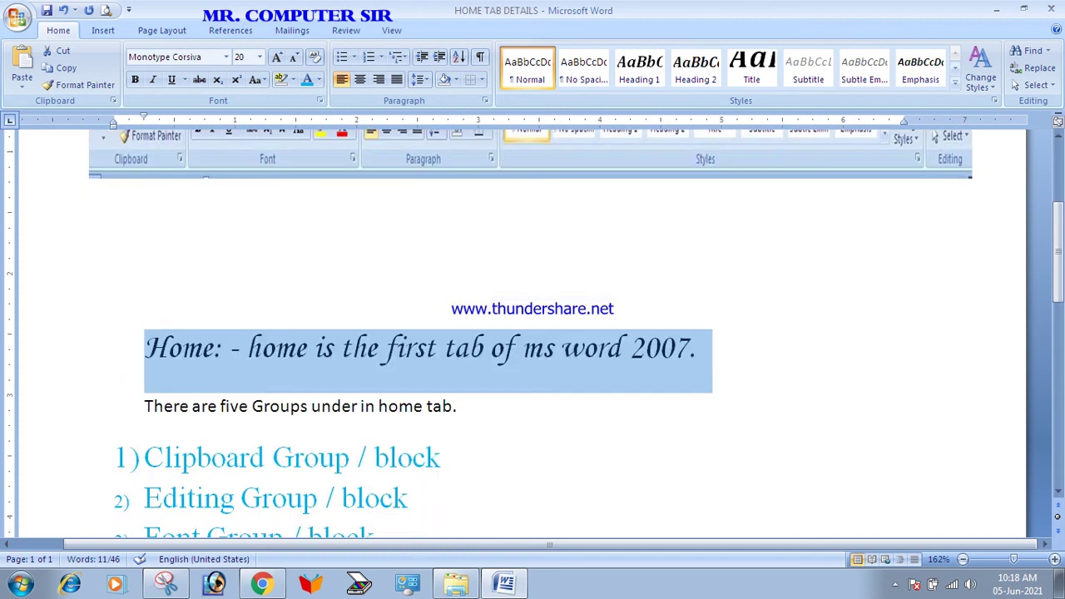
scroll(533, 333, down, 2)
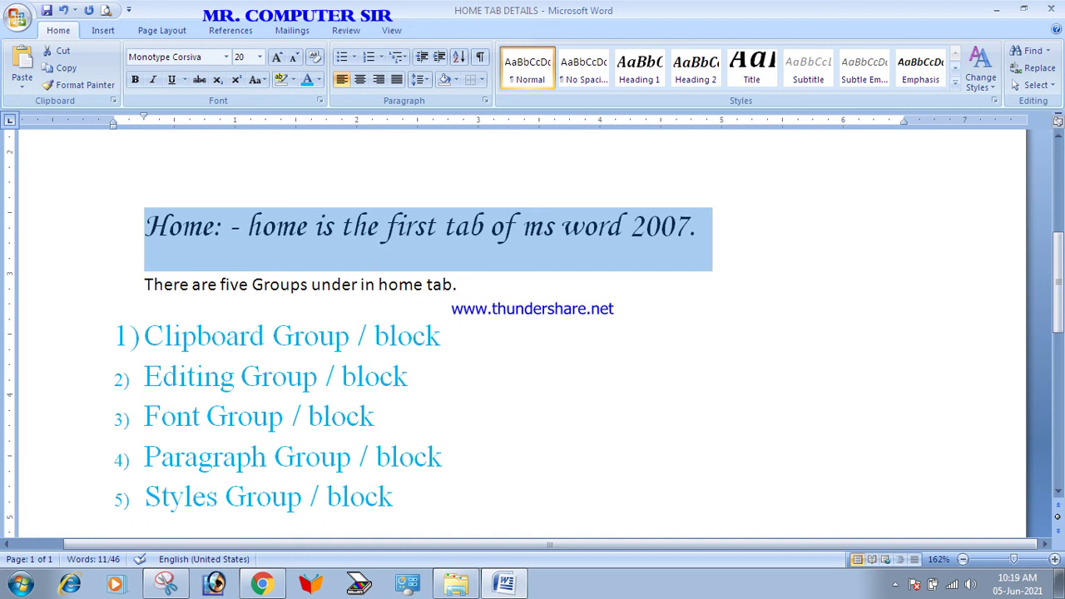
Compare the font and size of the "There are five Groups" sentence with those of the numbered list lines
click(212, 335)
click(208, 416)
click(280, 284)
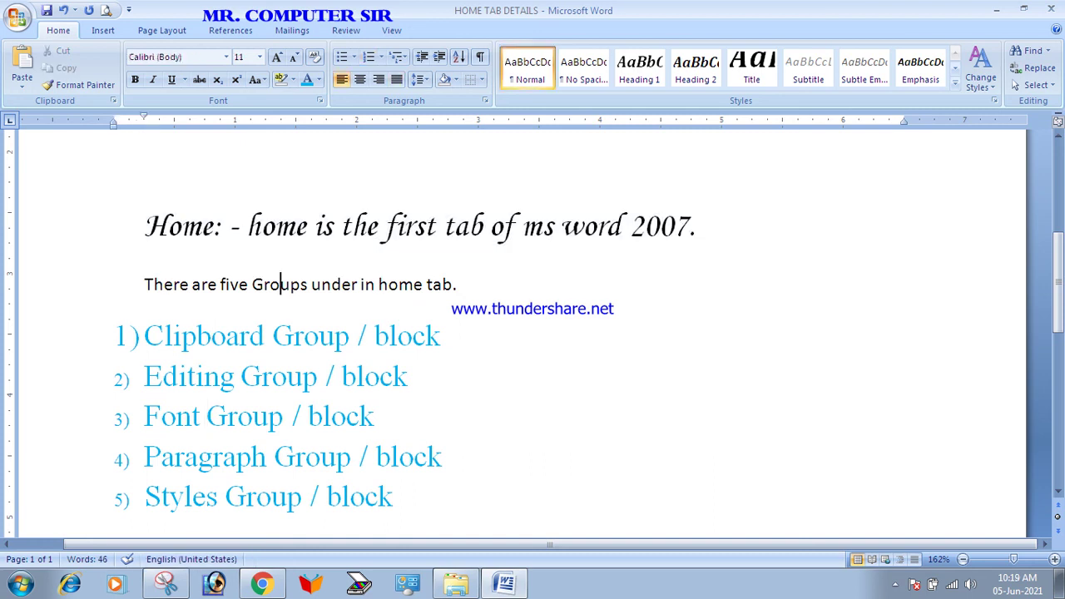
click(270, 417)
click(272, 497)
scroll(532, 333, up, 4)
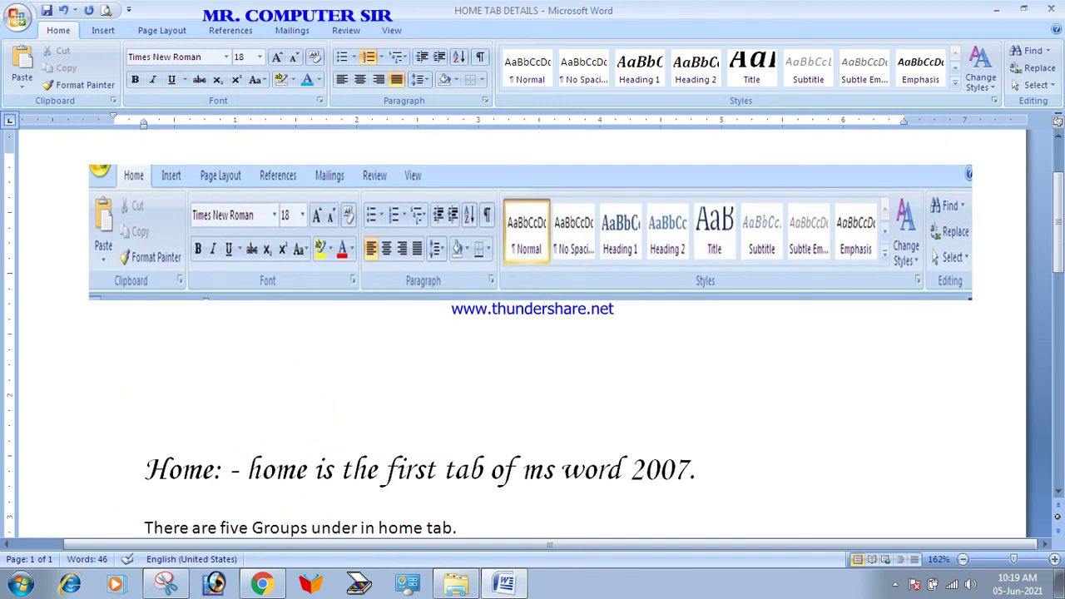
scroll(533, 333, up, 1)
scroll(533, 333, down, 4)
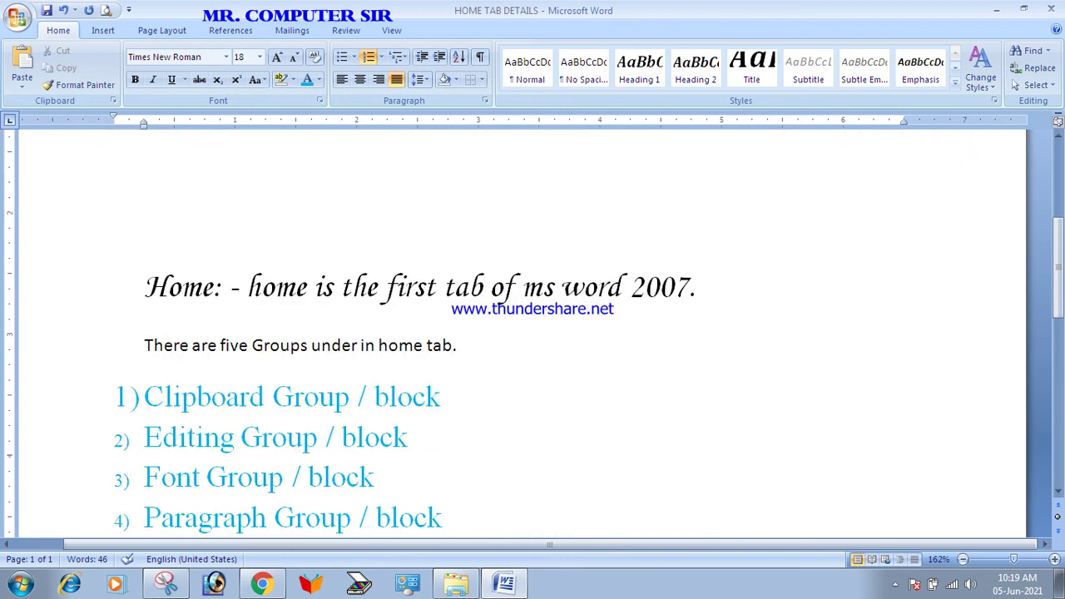
Clear all formatting from the "Home: - home is the first tab of ms word 2007." sentence and the blank line above it
drag(702, 288, 679, 243)
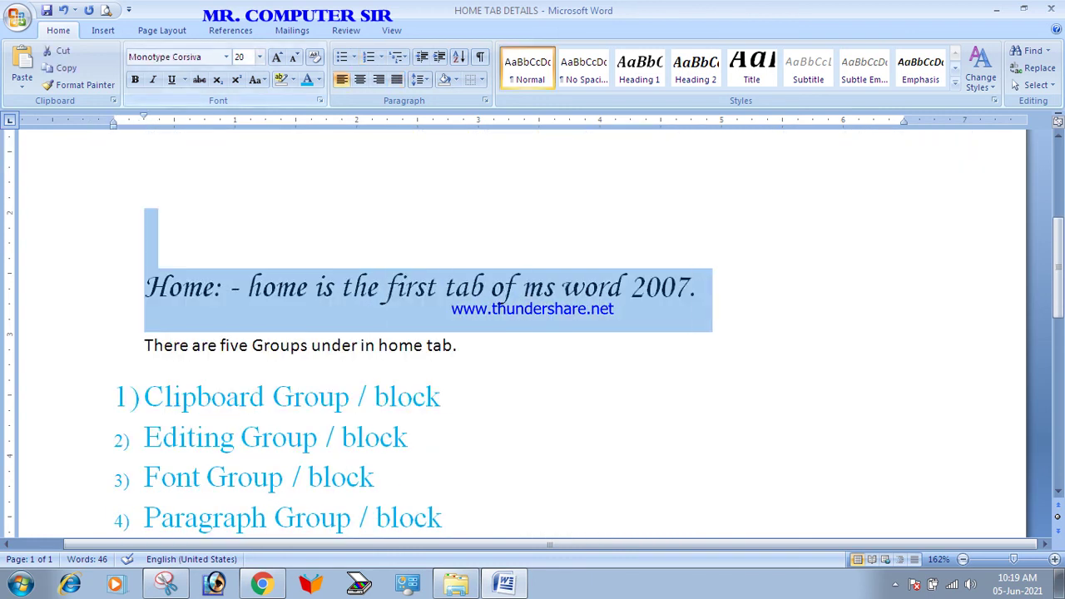
click(315, 56)
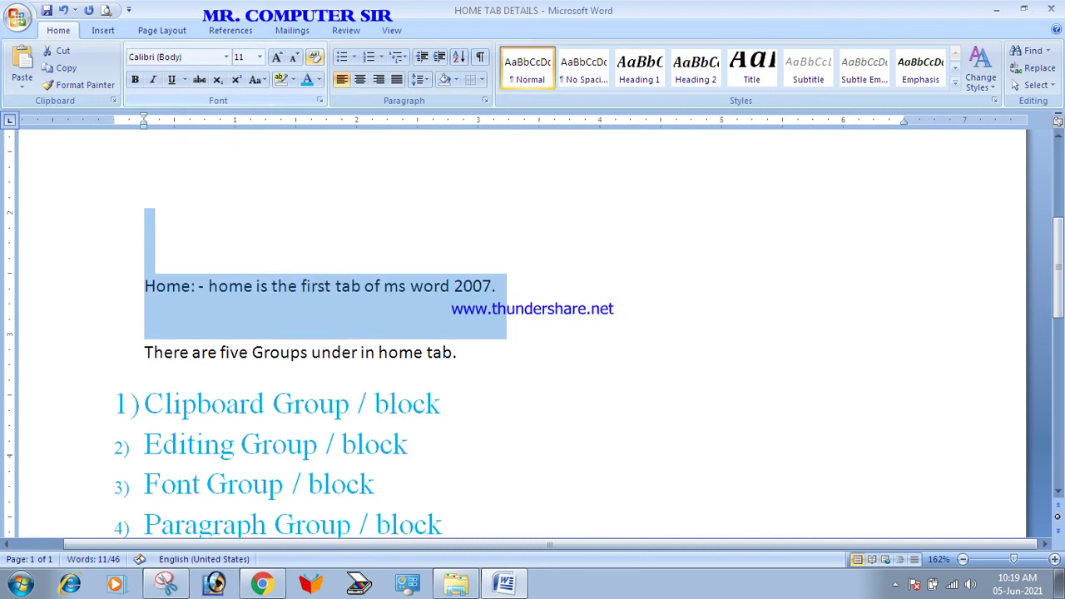
Select all text with formatting similar to the blank line above the plain Home sentence, then clear the selection
click(145, 218)
click(1035, 85)
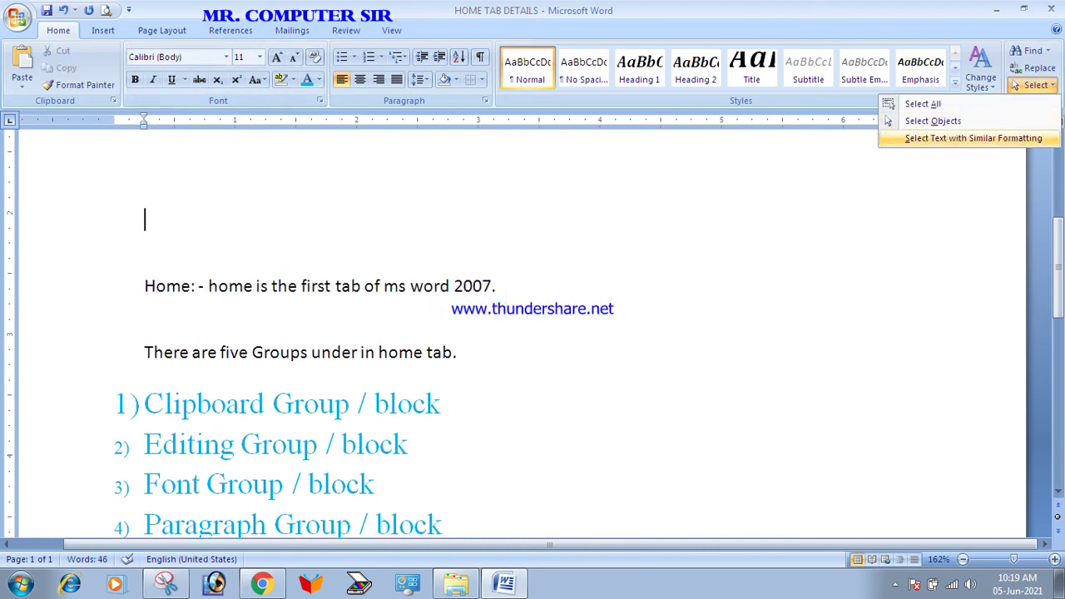
click(974, 138)
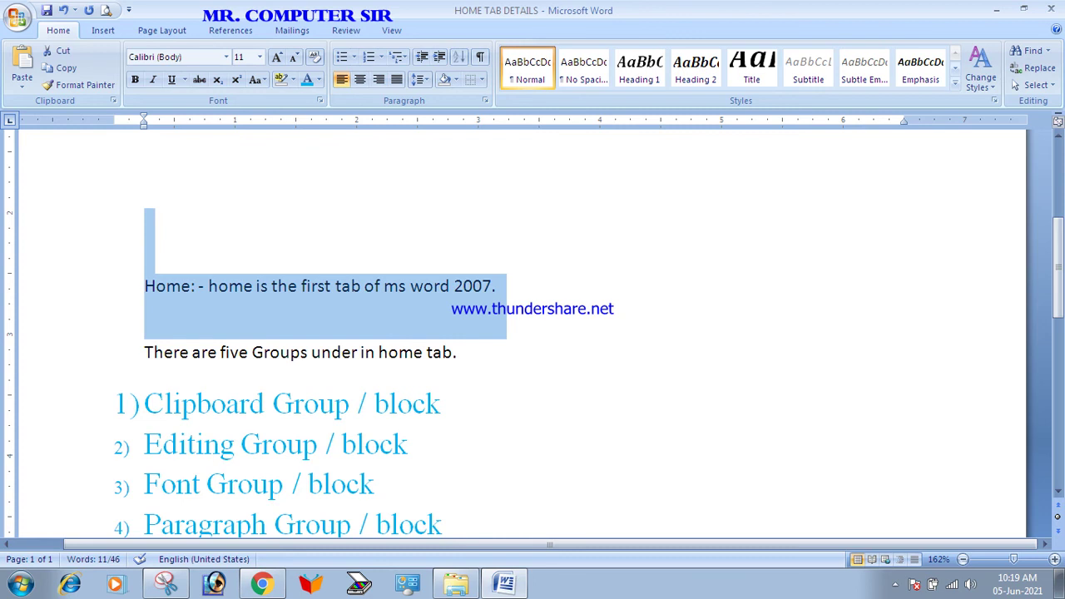
click(145, 219)
click(203, 285)
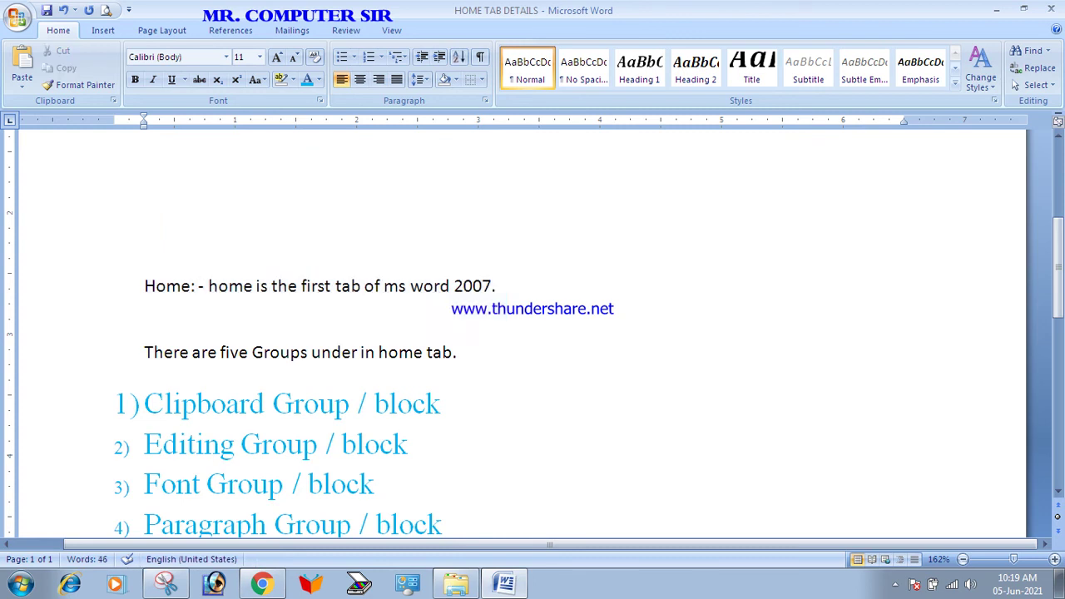
Select the whole document again, then place the cursor on the blank line directly below the picture
key(ctrl+v)
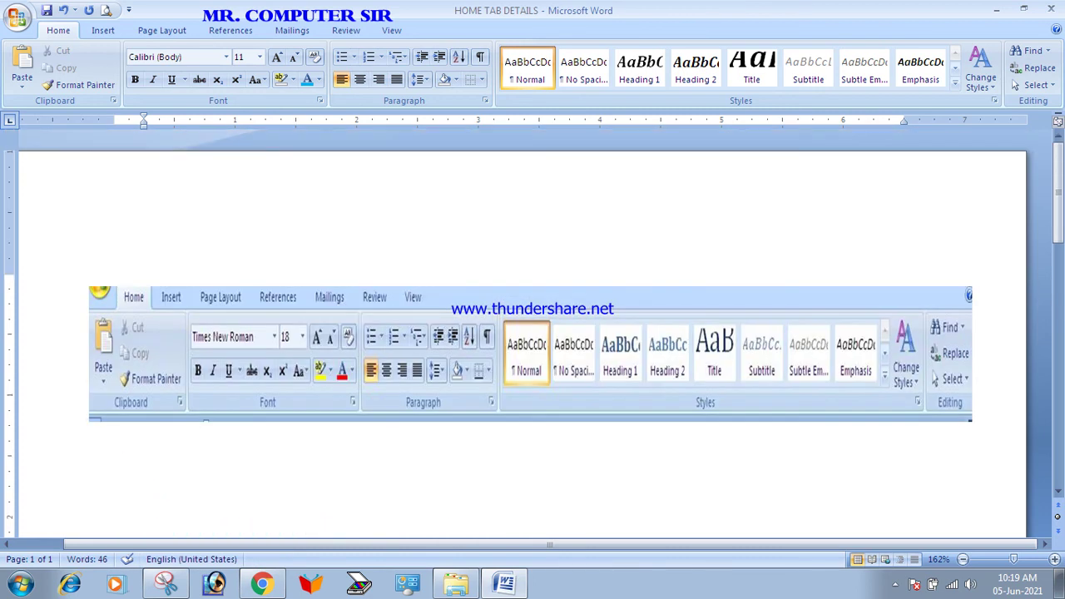
key(ctrl+a)
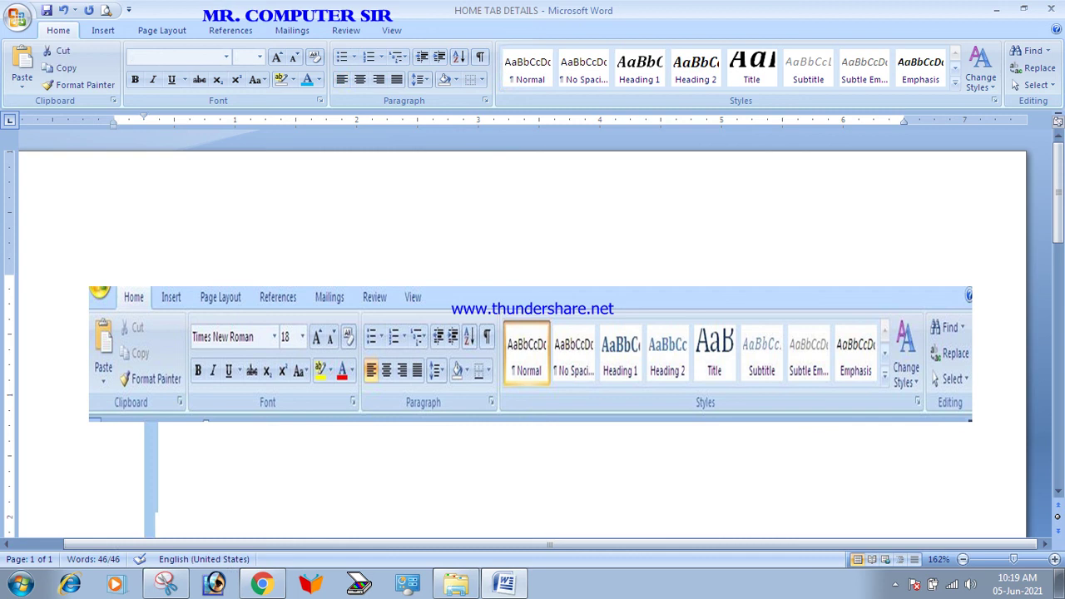
click(145, 441)
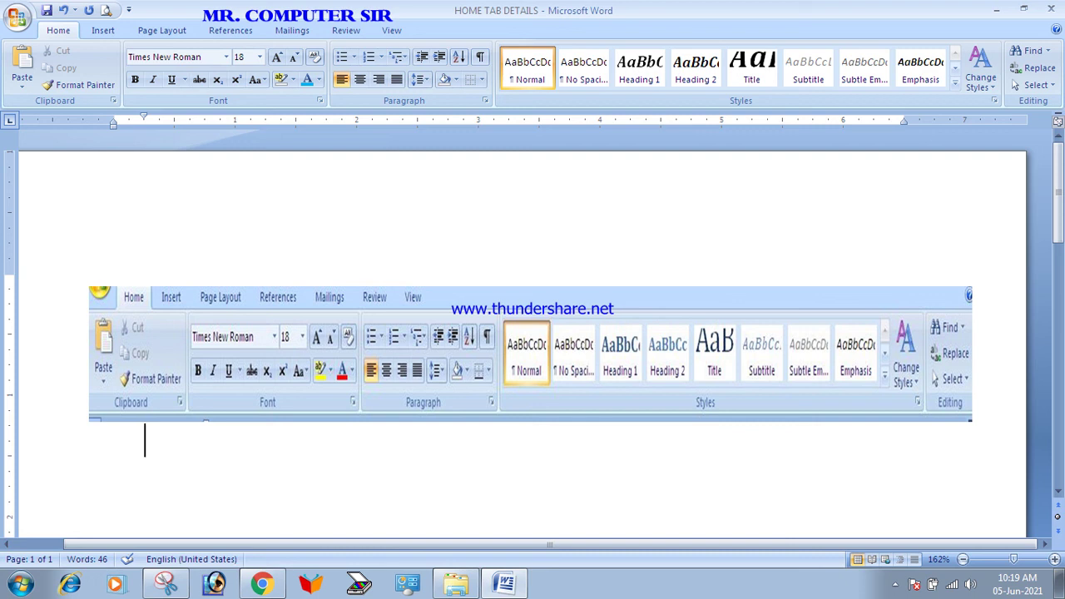
Delete the extra blank lines between the picture and the Home sentence, and save the document
scroll(533, 333, down, 12)
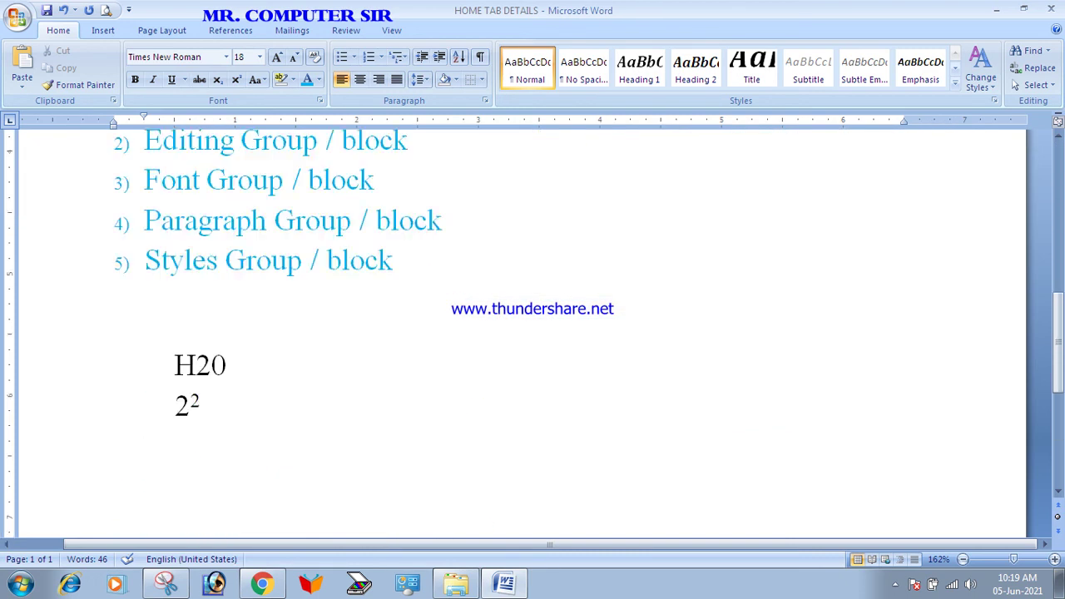
scroll(533, 333, up, 8)
scroll(533, 333, up, 3)
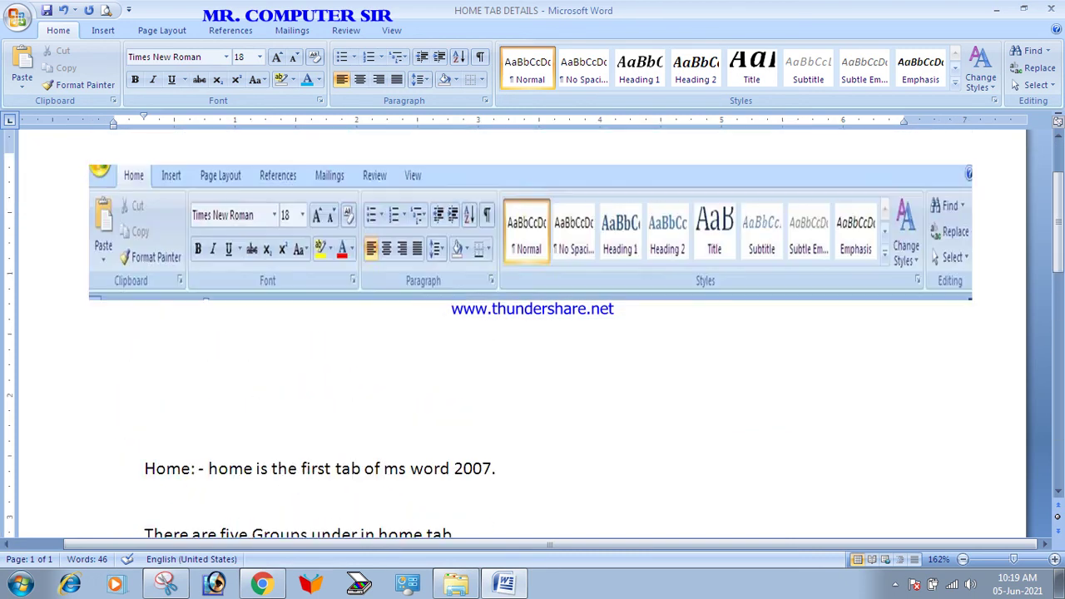
key(Delete)
key(Delete)
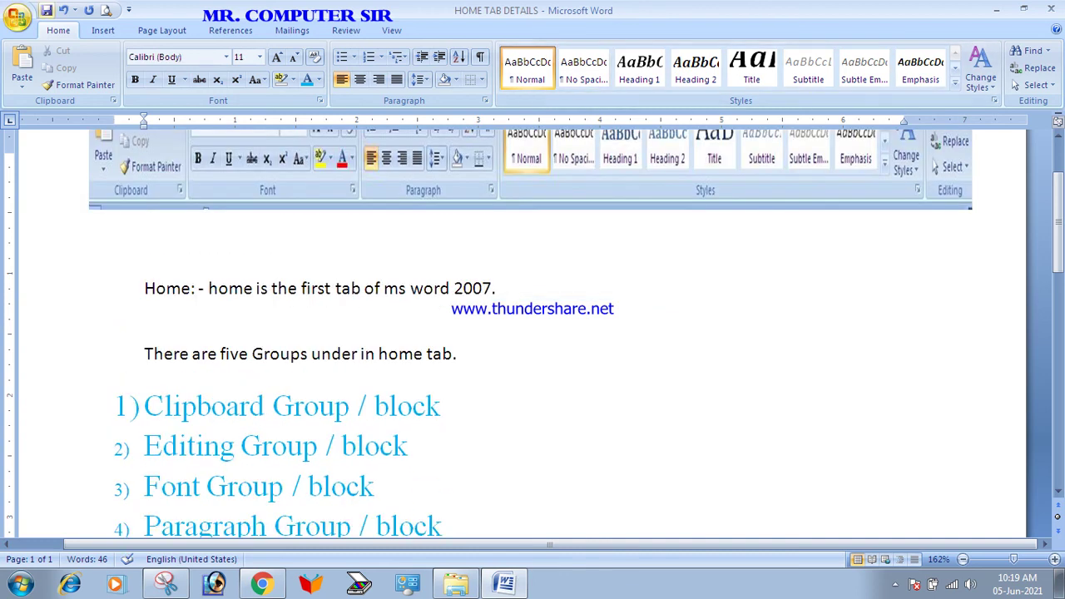
key(ctrl+s)
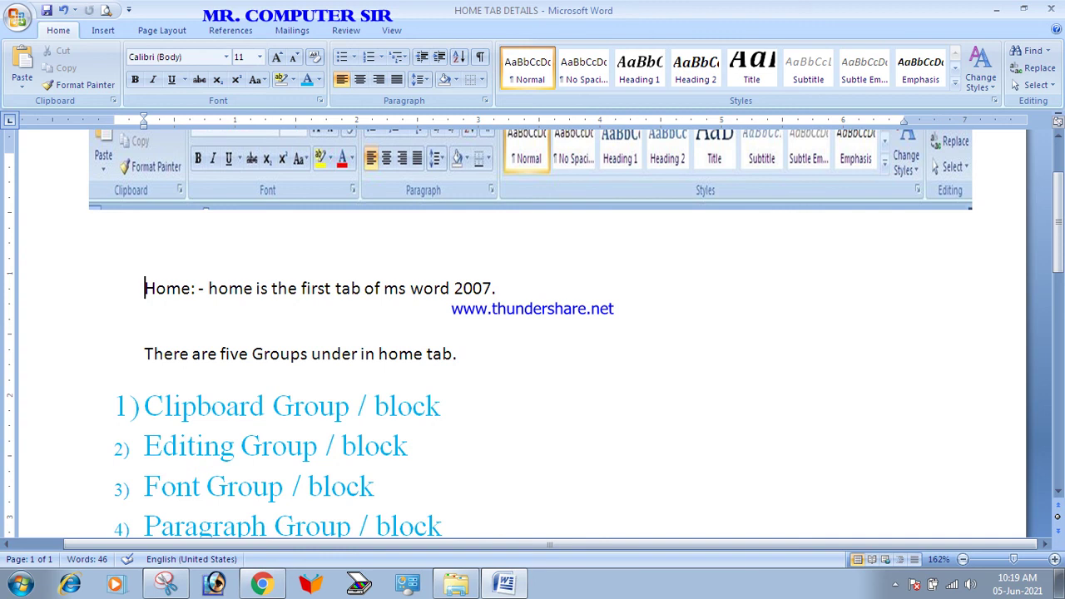
Minimize the document window and show the hidden notification icons on the desktop
scroll(524, 333, up, 2)
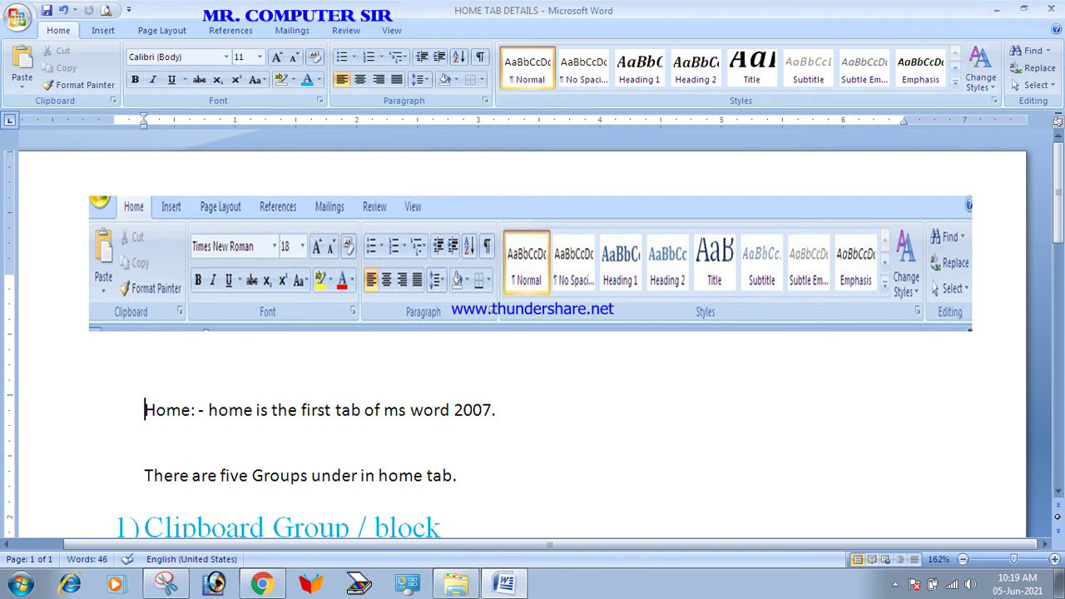
click(997, 10)
click(895, 585)
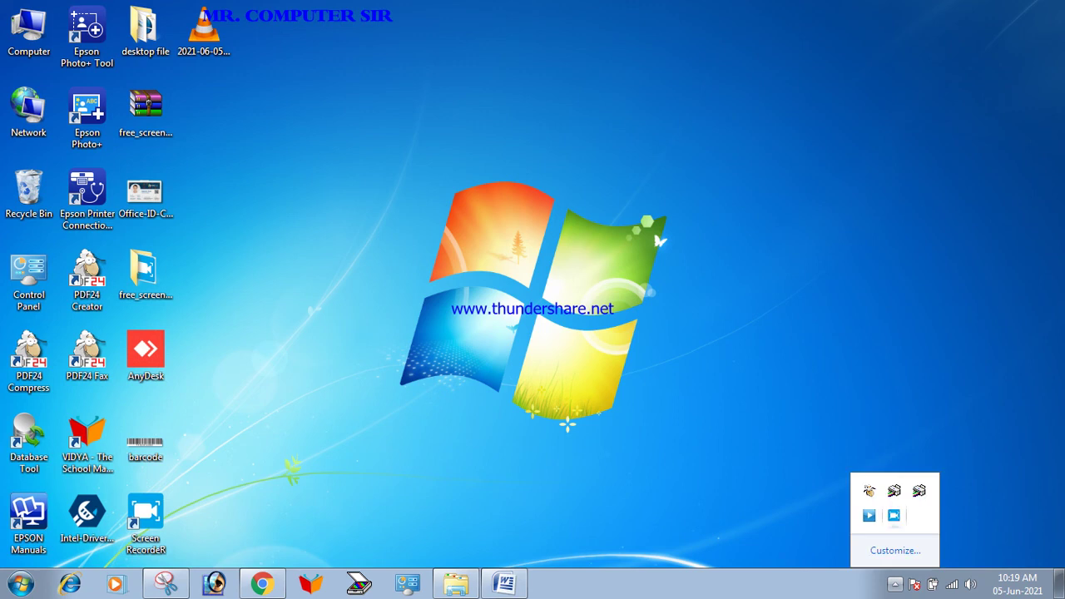